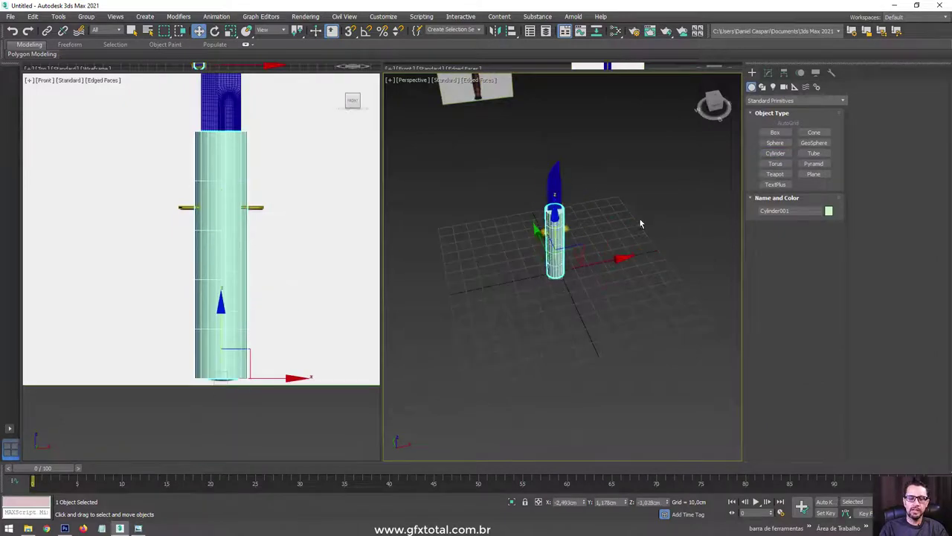
Convert the cylinder to an Editable Poly from the quad menu.
{"action": "left_click", "coordinate": [652, 276]}
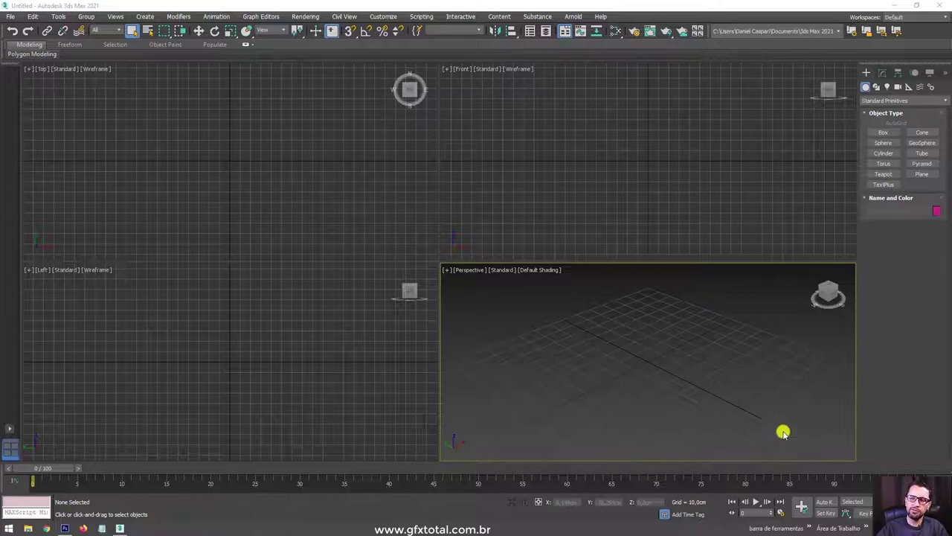
Open the 'Tutorial faca tática 3D no Autodesk 3ds Max' desktop folder and select the referencia image.
{"action": "left_click", "coordinate": [896, 6]}
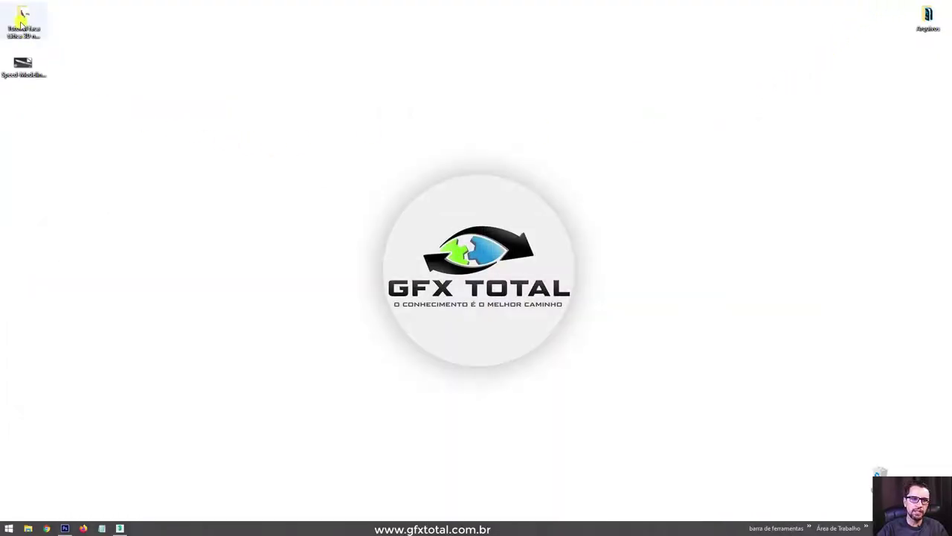
{"action": "double_click", "coordinate": [23, 21]}
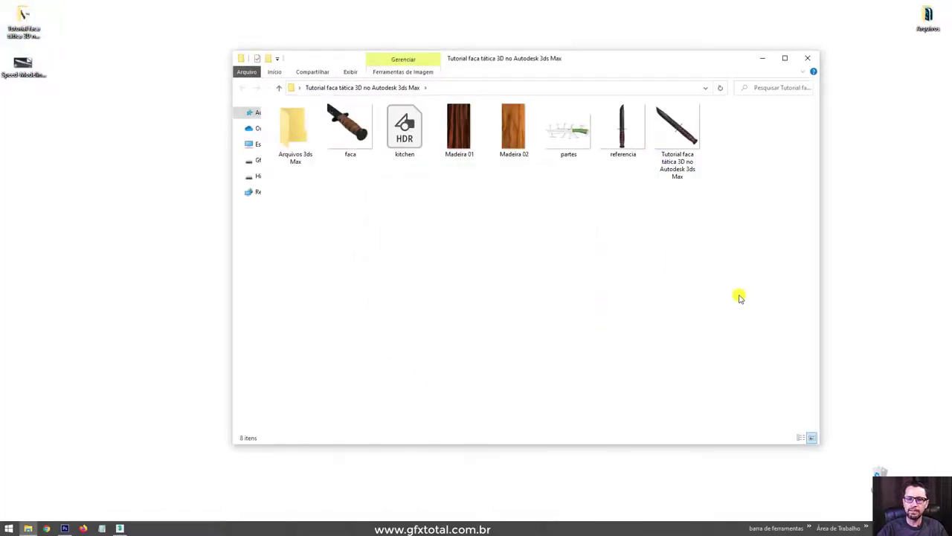
{"action": "left_click_drag", "start_coordinate": [770, 293], "coordinate": [349, 142]}
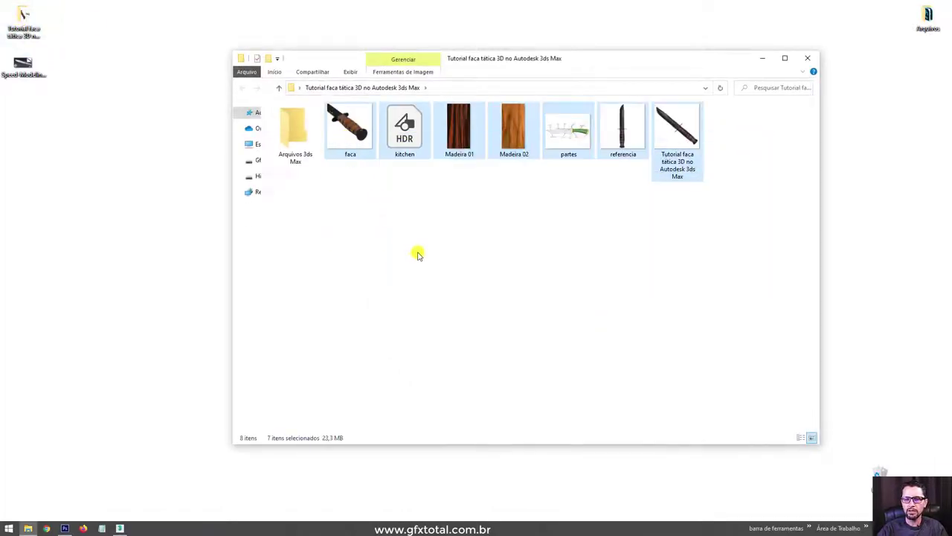
{"action": "left_click", "coordinate": [418, 255]}
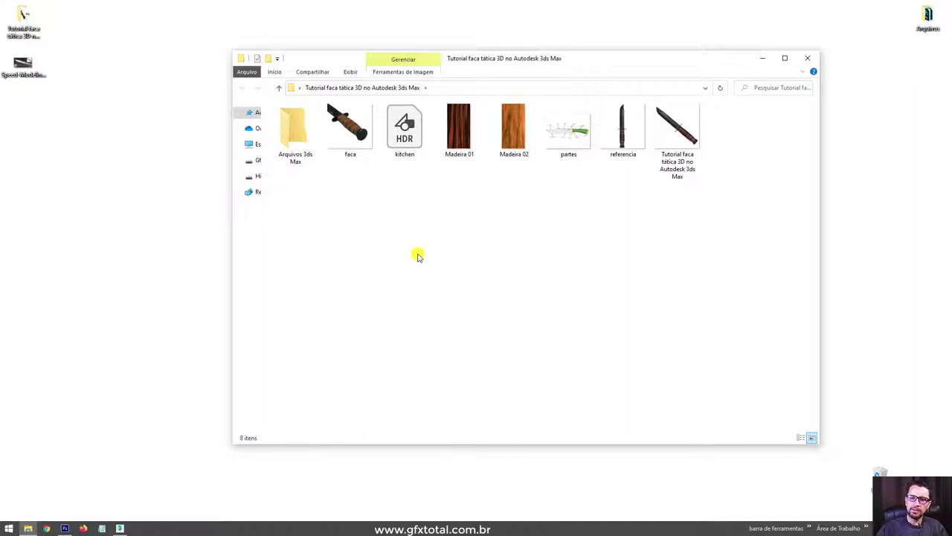
{"action": "left_click", "coordinate": [627, 136]}
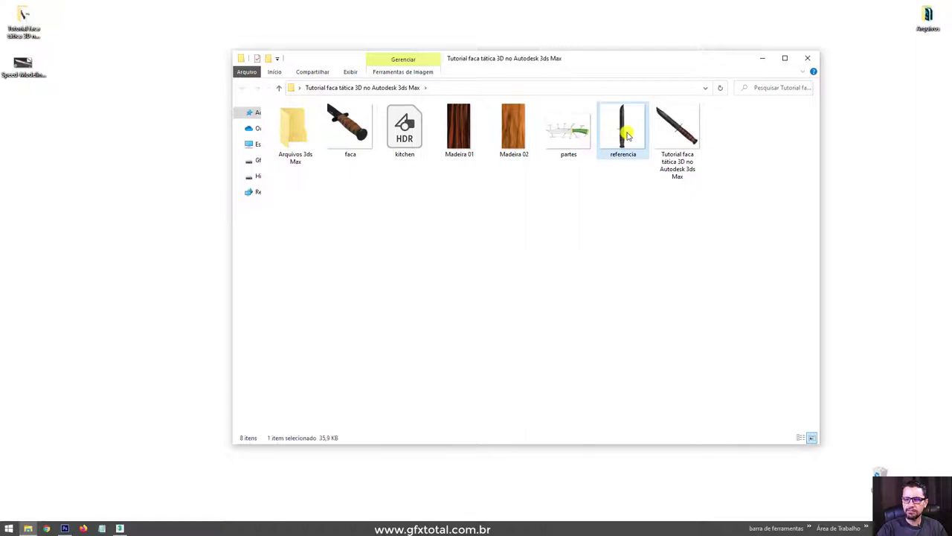
View referencia in Photo Viewer, stepping through the handle close-up, Madeira 01 texture and partes diagram.
{"action": "double_click", "coordinate": [627, 135]}
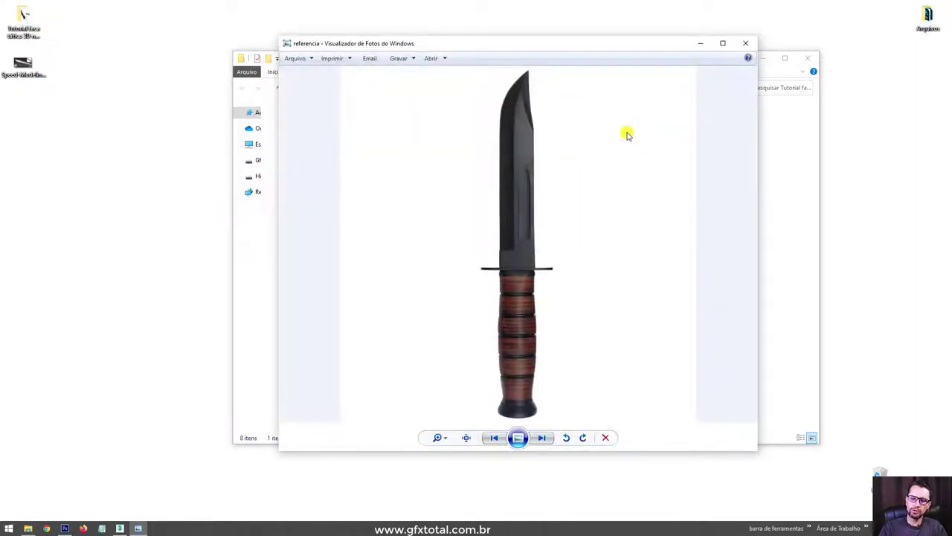
{"action": "key", "text": "Right"}
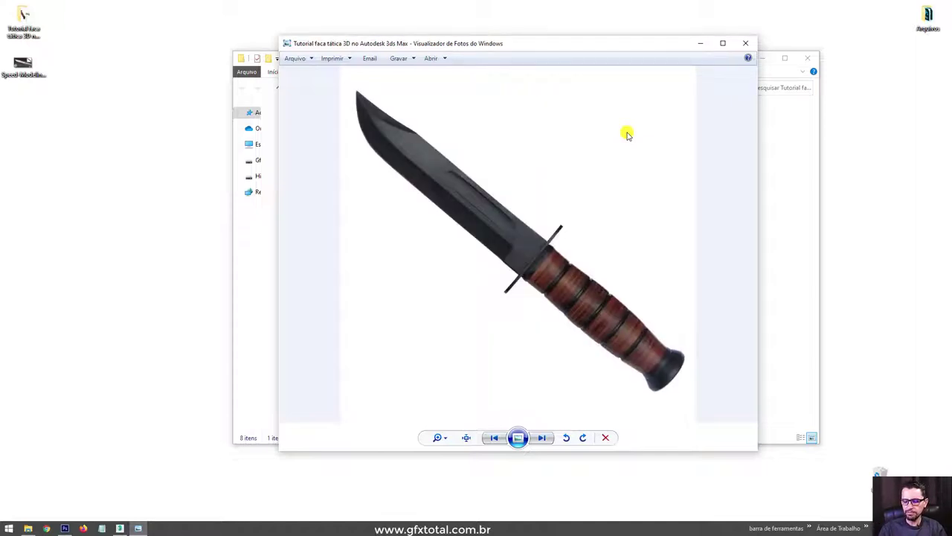
{"action": "key", "text": "Right"}
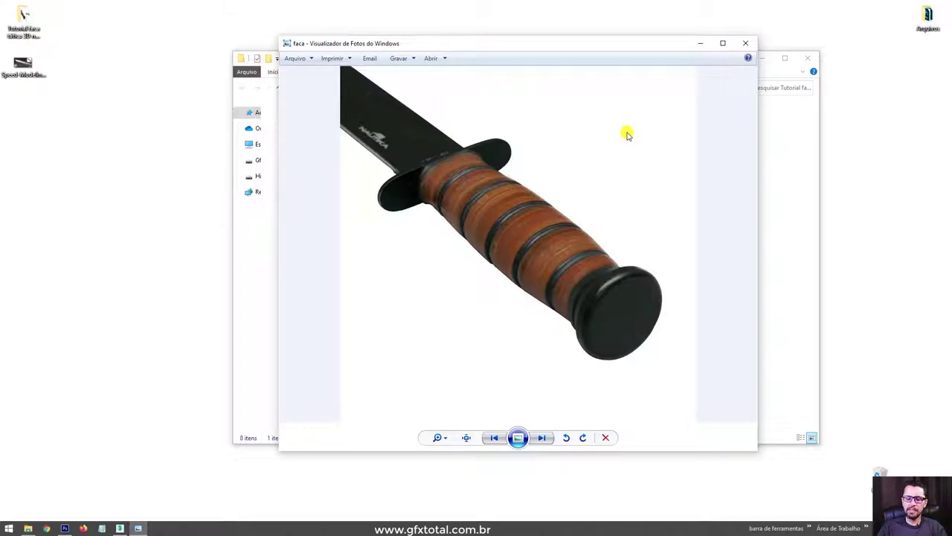
{"action": "key", "text": "Right"}
{"action": "key", "text": "Right"}
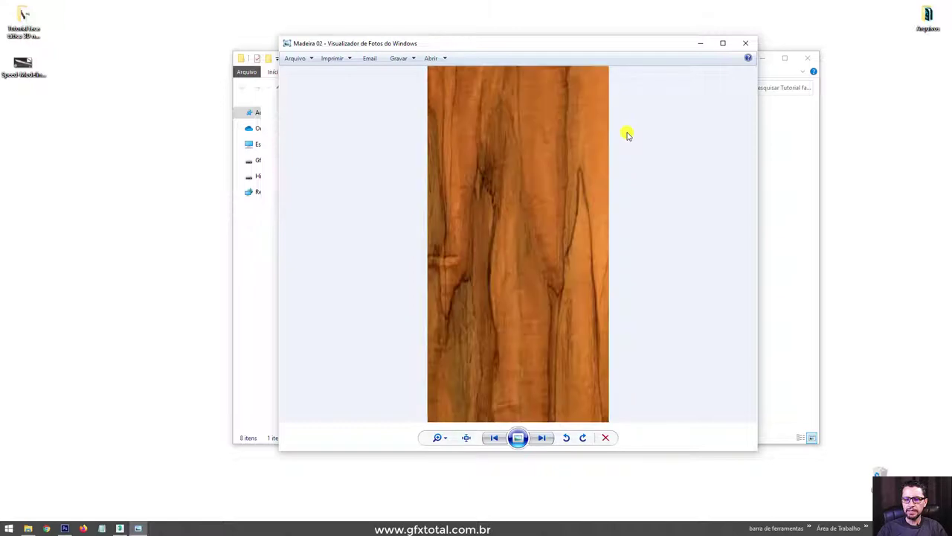
{"action": "key", "text": "Right"}
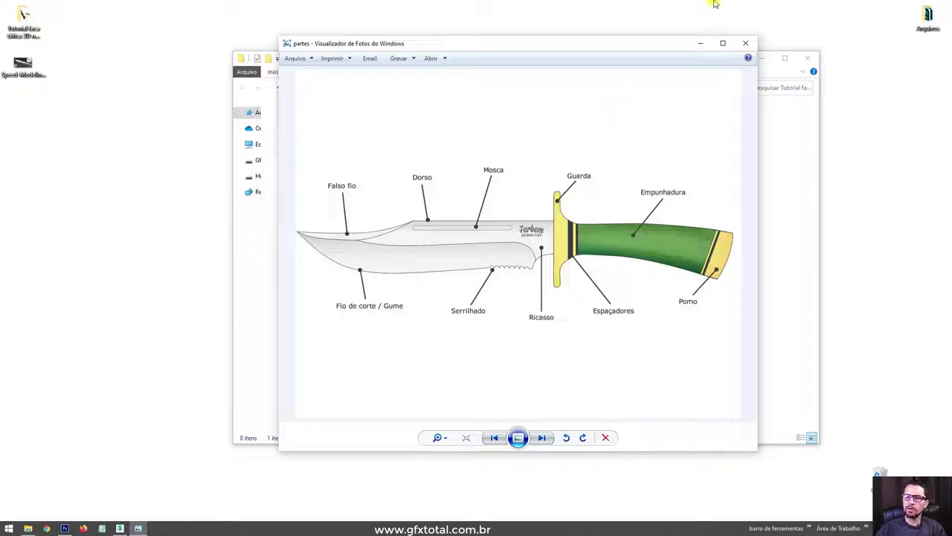
{"action": "left_click", "coordinate": [700, 43]}
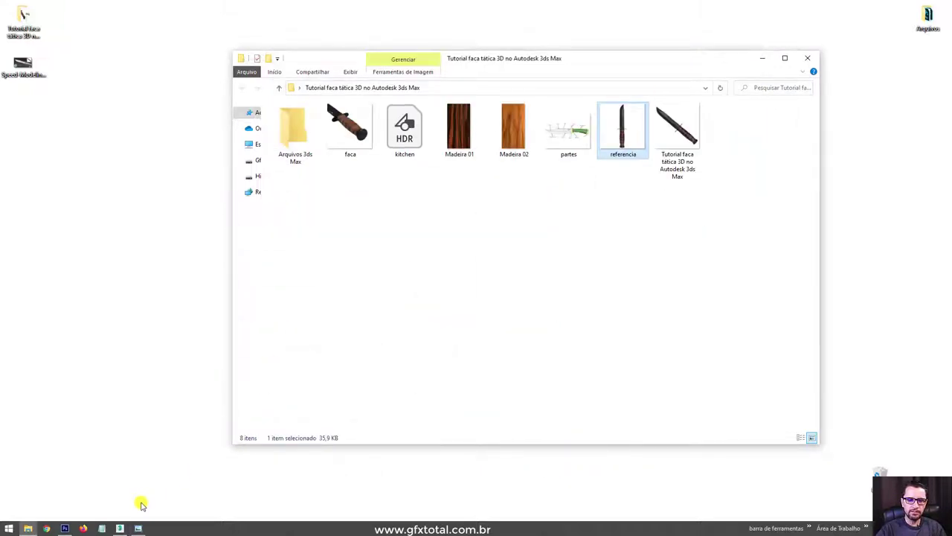
Create a square Plane in the Front view with Length and Width Segs set to 1.
{"action": "left_click", "coordinate": [119, 528]}
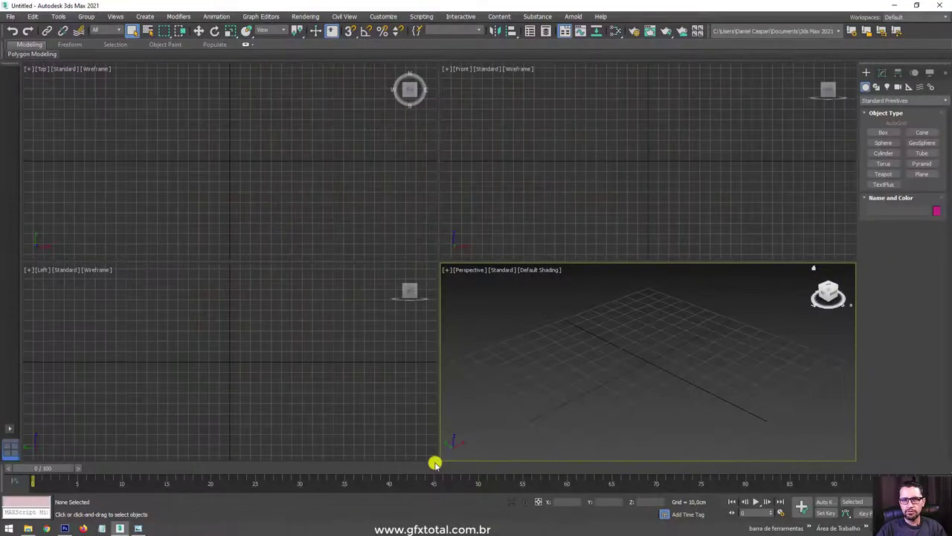
{"action": "left_click", "coordinate": [921, 173]}
{"action": "left_click_drag", "start_coordinate": [646, 121], "coordinate": [682, 163]}
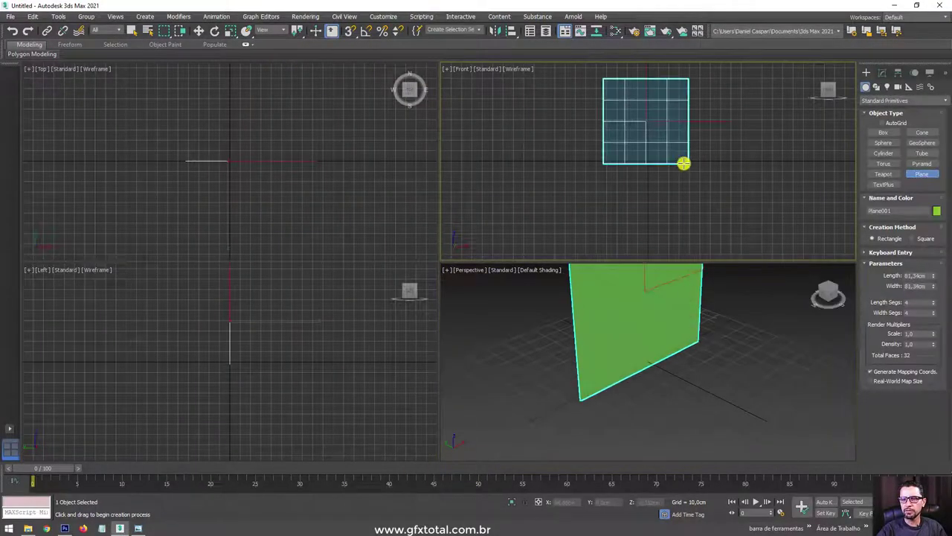
{"action": "middle_click_drag", "start_coordinate": [732, 325], "coordinate": [743, 409], "text": "alt"}
{"action": "left_click_drag", "start_coordinate": [933, 313], "coordinate": [934, 311]}
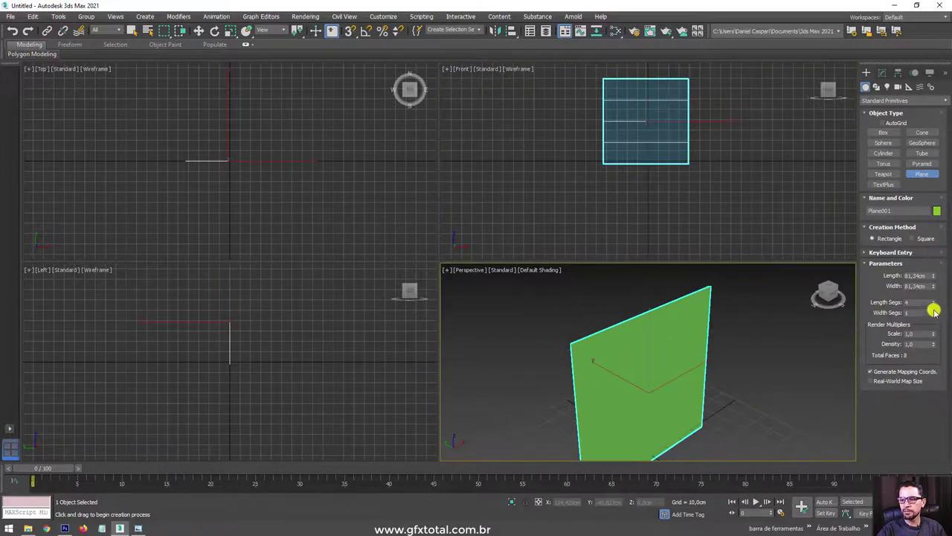
{"action": "scroll", "coordinate": [648, 377], "scroll_direction": "down", "scroll_amount": 3}
{"action": "key", "text": "w"}
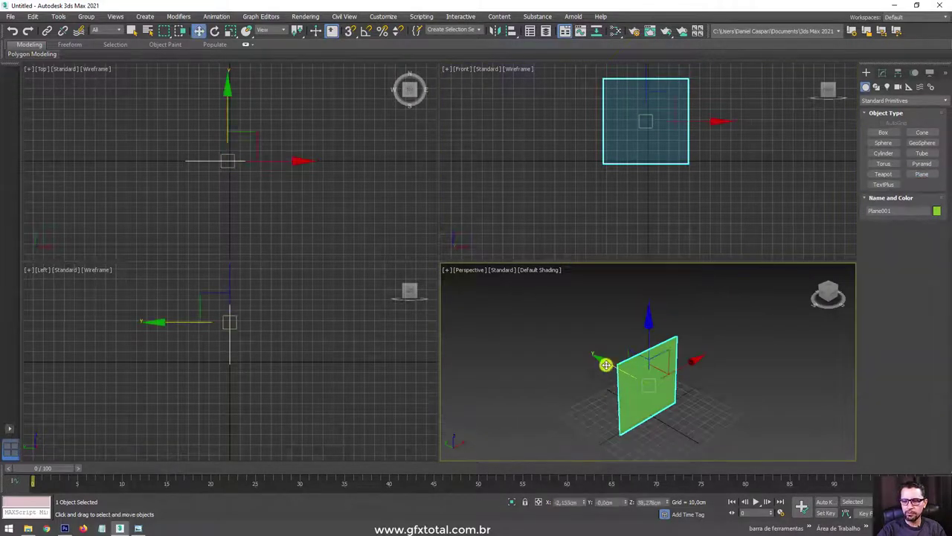
Drag the referencia image from the tutorial folder onto the plane as its texture.
{"action": "left_click", "coordinate": [70, 504]}
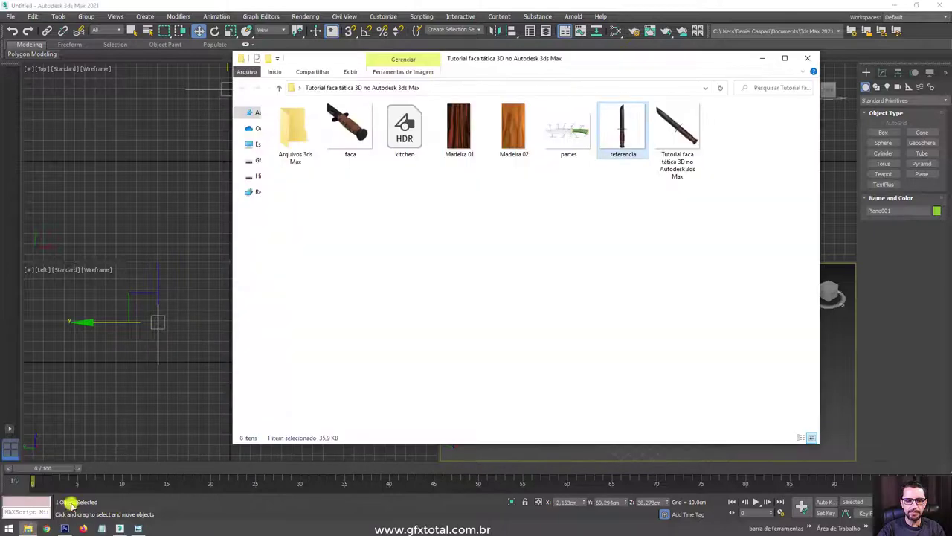
{"action": "left_click_drag", "start_coordinate": [682, 57], "coordinate": [245, 73]}
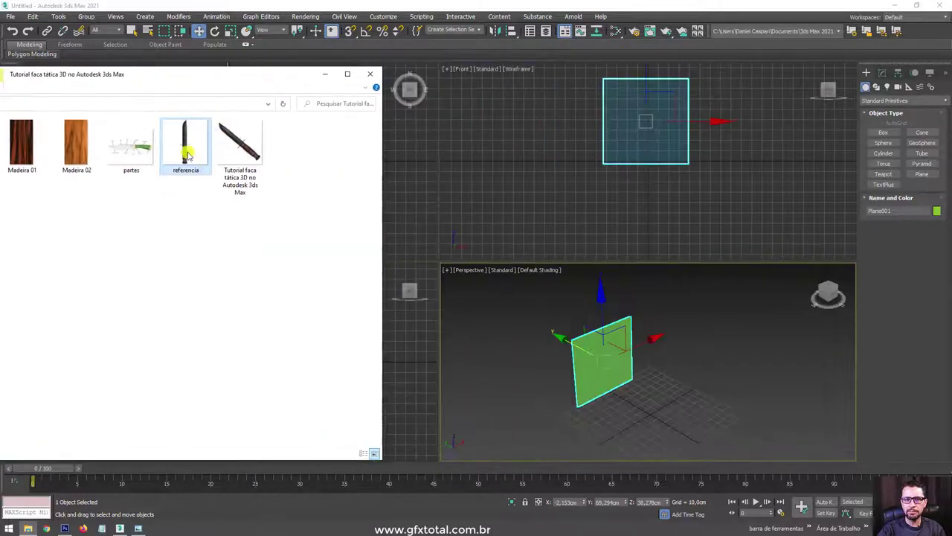
{"action": "left_click_drag", "start_coordinate": [188, 153], "coordinate": [599, 364]}
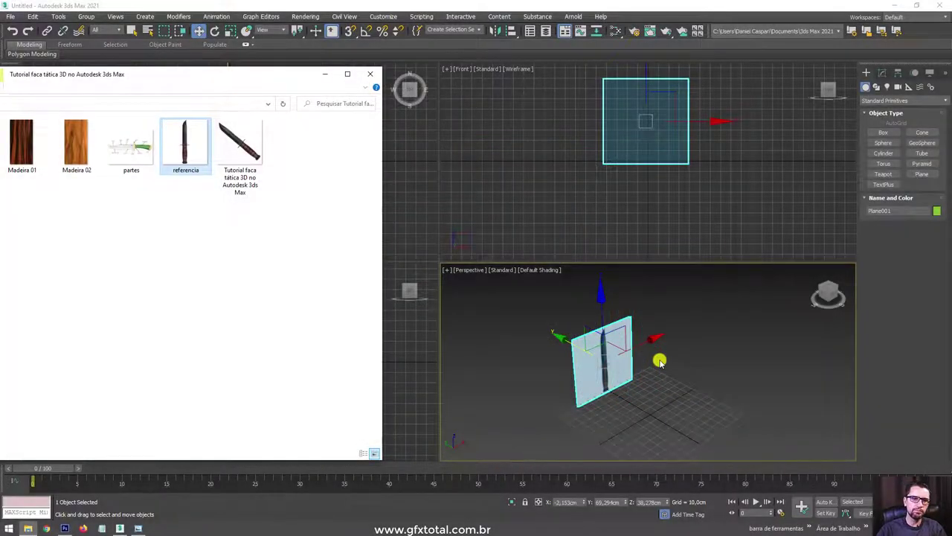
Maximize the Front viewport with shaded, edged-faces display and the grid hidden.
{"action": "left_click", "coordinate": [325, 73]}
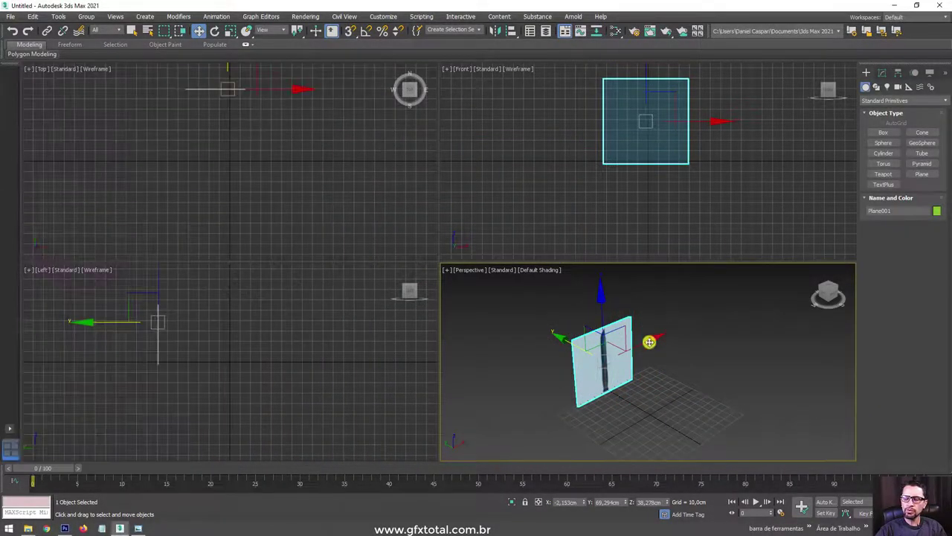
{"action": "middle_click_drag", "start_coordinate": [649, 341], "coordinate": [672, 389]}
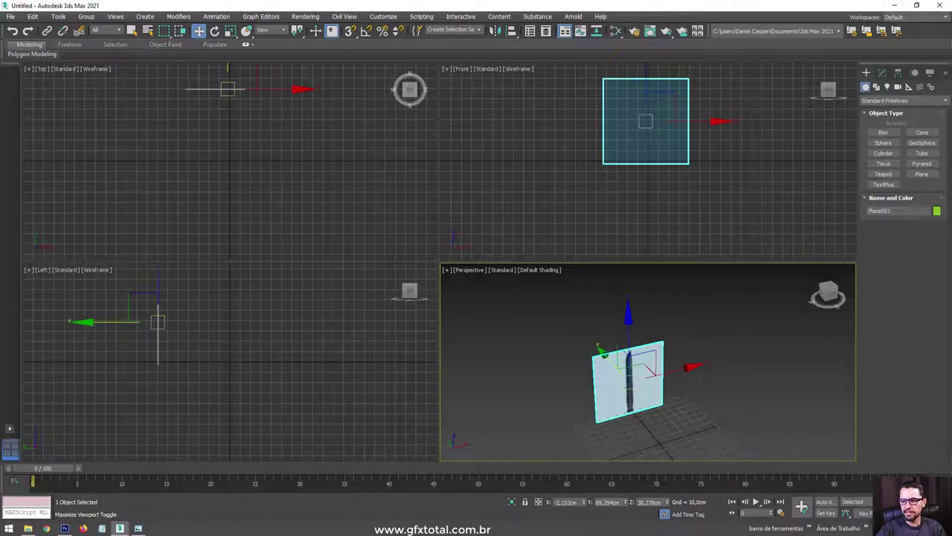
{"action": "key", "text": "alt+w"}
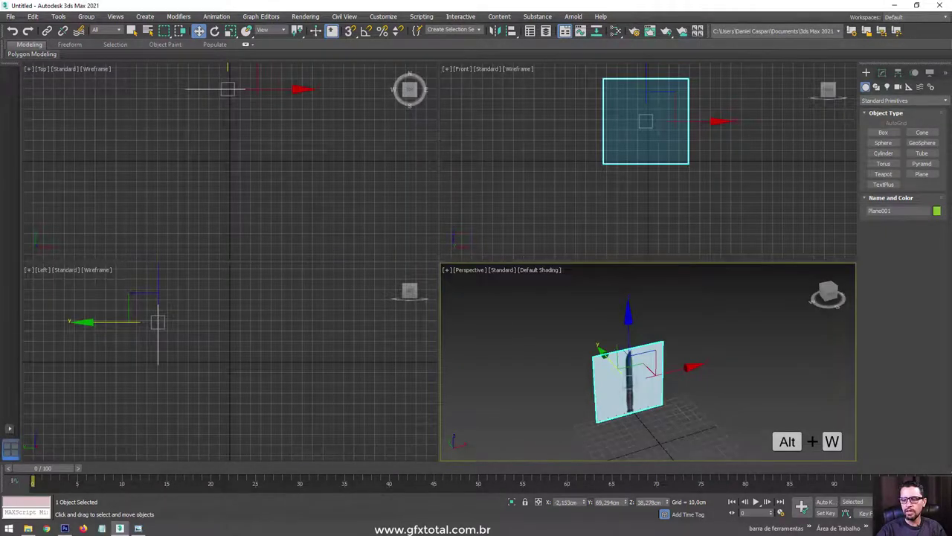
{"action": "key", "text": "alt+w"}
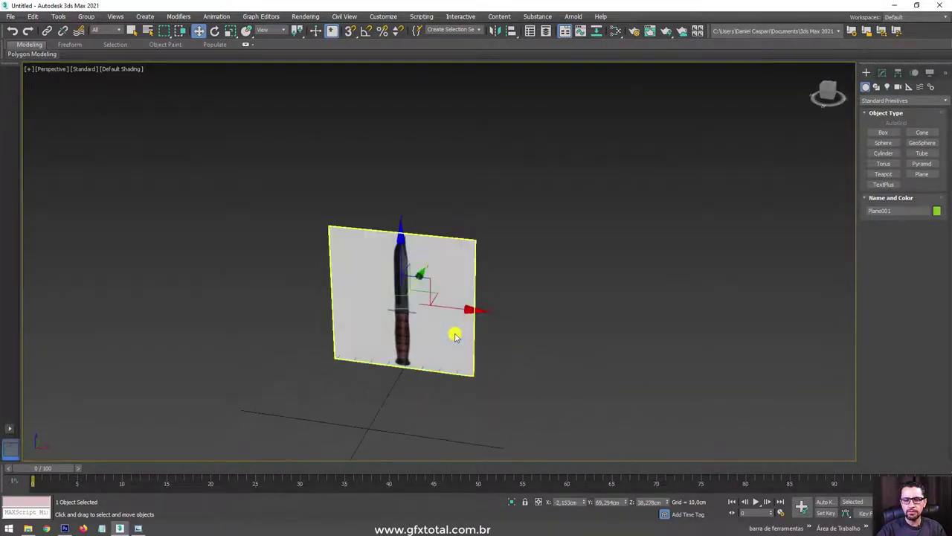
{"action": "key", "text": "f"}
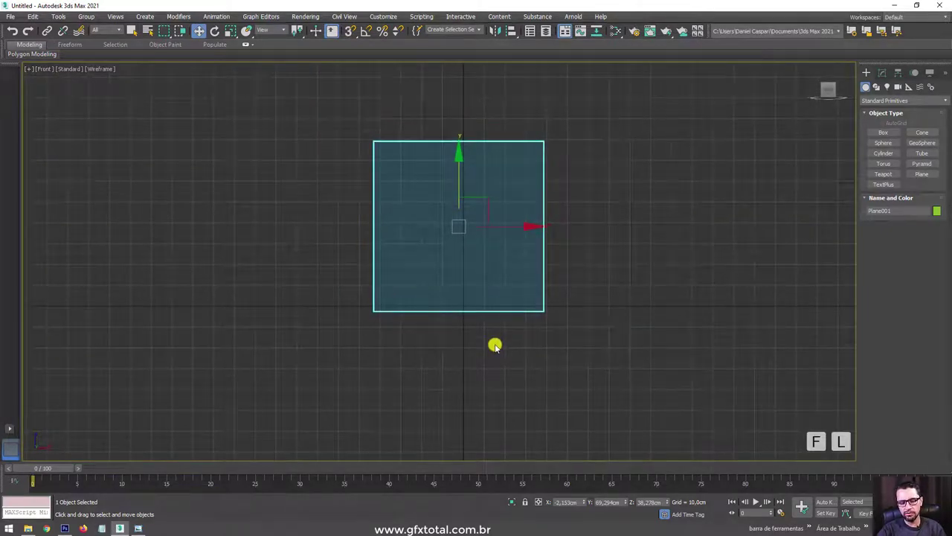
{"action": "key", "text": "F3"}
{"action": "key", "text": "F4"}
{"action": "key", "text": "g"}
{"action": "scroll", "coordinate": [475, 226], "scroll_direction": "up", "scroll_amount": 3}
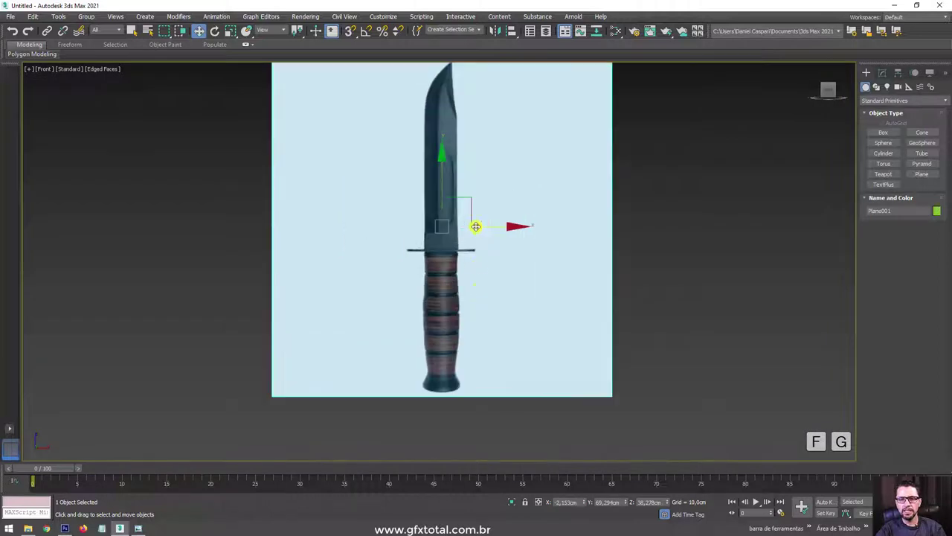
{"action": "middle_click_drag", "start_coordinate": [478, 296], "coordinate": [505, 323]}
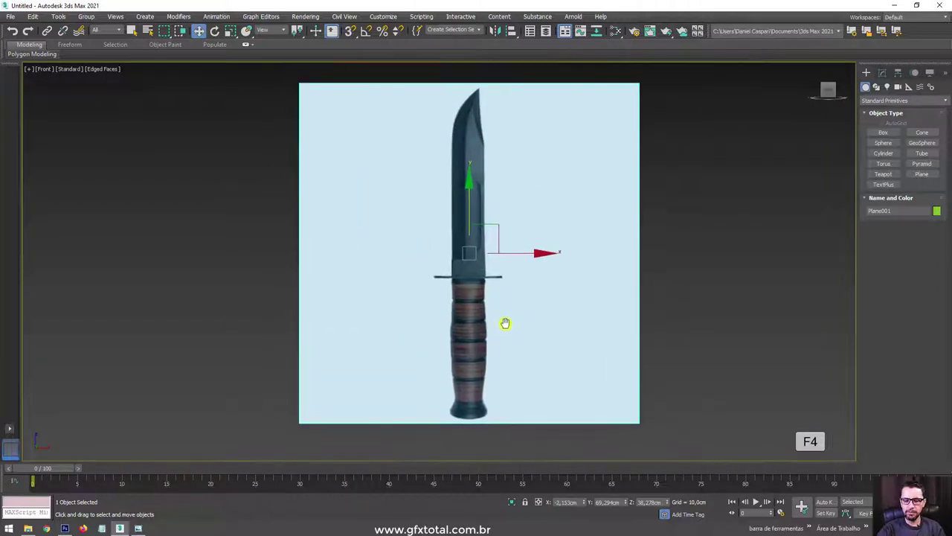
Inspect the textured plane in Perspective, then zoom the Front view closely onto the blade tip.
{"action": "key", "text": "p"}
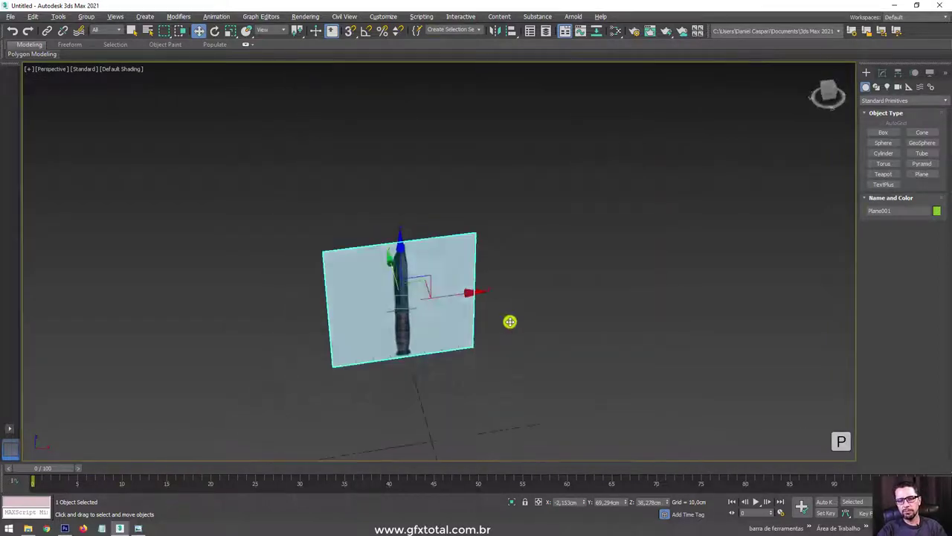
{"action": "mouse_move", "coordinate": [509, 321]}
{"action": "middle_mouse_down", "text": "alt"}
{"action": "mouse_move", "coordinate": [439, 323]}
{"action": "mouse_move", "coordinate": [525, 320]}
{"action": "mouse_move", "coordinate": [558, 270]}
{"action": "mouse_move", "coordinate": [438, 289]}
{"action": "mouse_move", "coordinate": [490, 275]}
{"action": "middle_mouse_up", "text": "alt"}
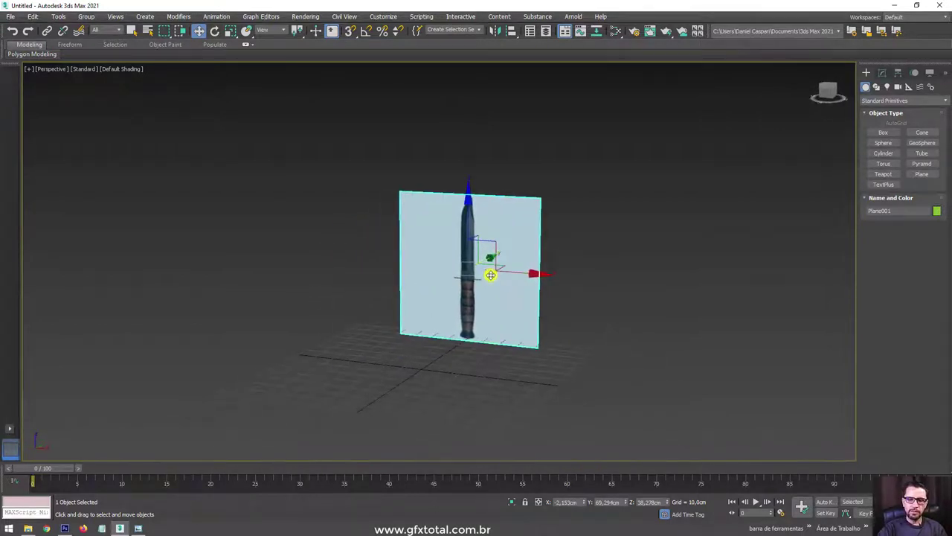
{"action": "key", "text": "f"}
{"action": "middle_click_drag", "start_coordinate": [491, 274], "coordinate": [510, 299]}
{"action": "scroll", "coordinate": [433, 213], "scroll_direction": "up", "scroll_amount": 3}
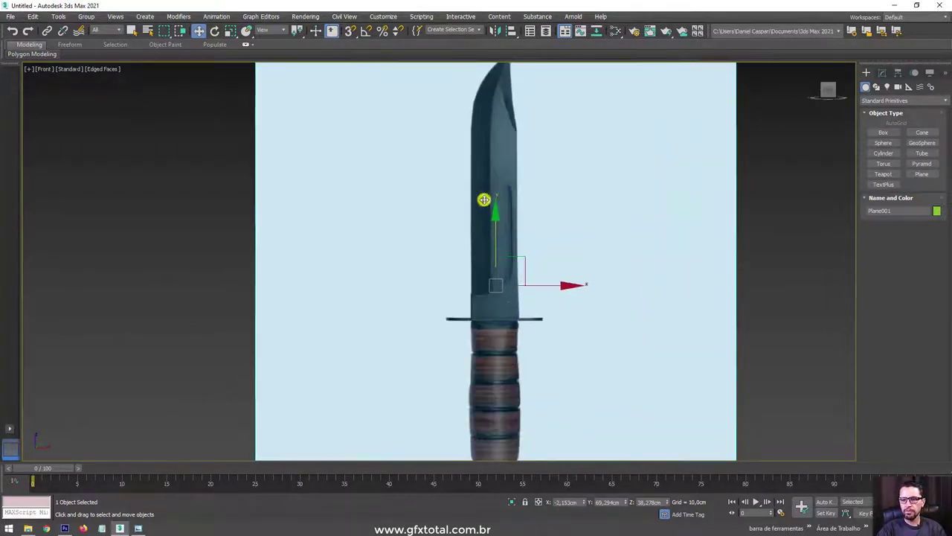
{"action": "middle_click_drag", "start_coordinate": [484, 199], "coordinate": [510, 249]}
{"action": "scroll", "coordinate": [285, 219], "scroll_direction": "up", "scroll_amount": 1}
{"action": "scroll", "coordinate": [487, 300], "scroll_direction": "up", "scroll_amount": 2}
{"action": "scroll", "coordinate": [422, 186], "scroll_direction": "up", "scroll_amount": 3}
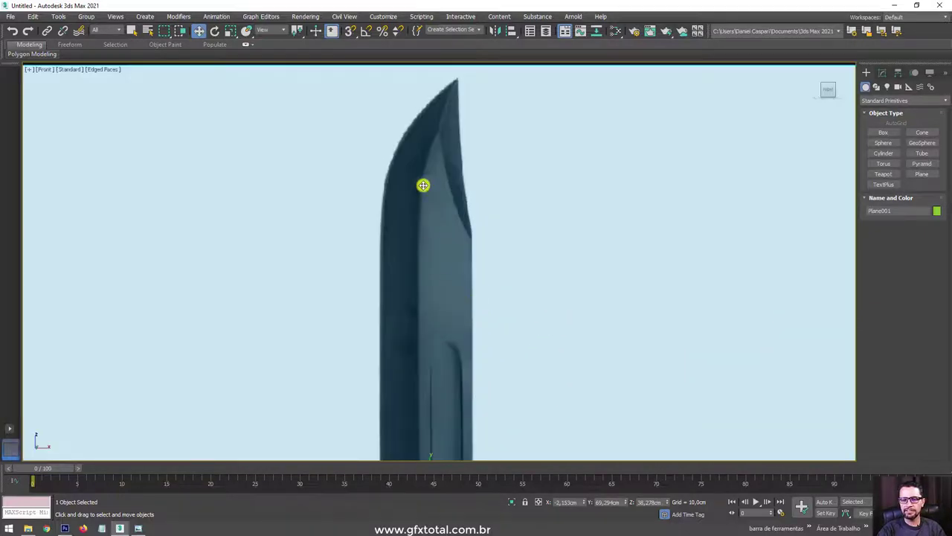
{"action": "mouse_move", "coordinate": [422, 185]}
{"action": "middle_mouse_down"}
{"action": "mouse_move", "coordinate": [424, 275]}
{"action": "mouse_move", "coordinate": [410, 312]}
{"action": "middle_mouse_up"}
{"action": "scroll", "coordinate": [425, 328], "scroll_direction": "up", "scroll_amount": 3}
{"action": "scroll", "coordinate": [421, 305], "scroll_direction": "up", "scroll_amount": 2}
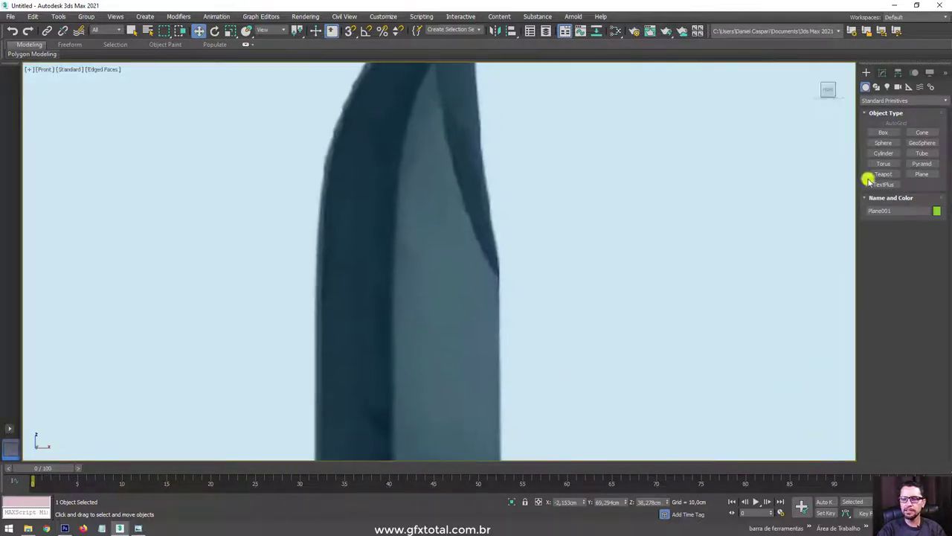
Create a small plane over the blade in the Front view.
{"action": "left_click", "coordinate": [922, 174]}
{"action": "left_click_drag", "start_coordinate": [498, 278], "coordinate": [392, 374]}
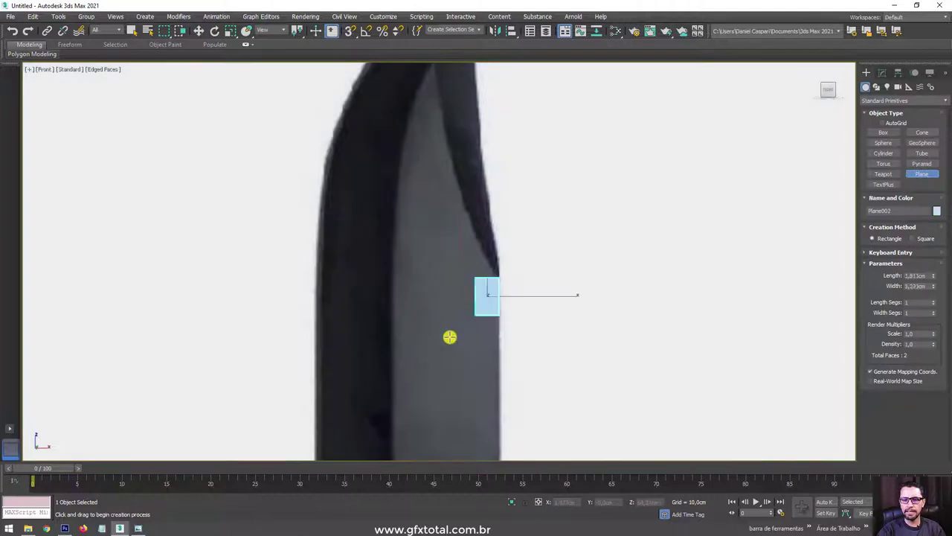
{"action": "scroll", "coordinate": [408, 311], "scroll_direction": "down", "scroll_amount": 3}
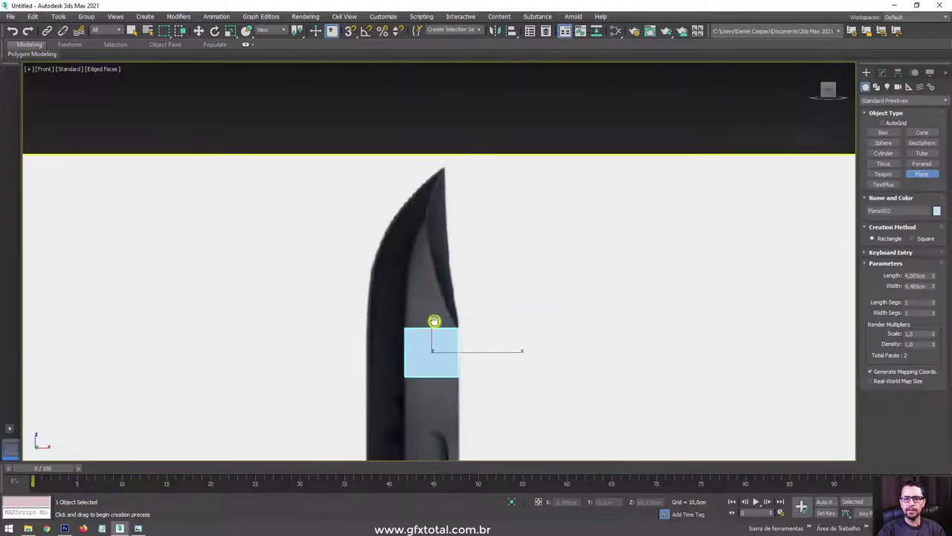
{"action": "scroll", "coordinate": [433, 323], "scroll_direction": "down", "scroll_amount": 1}
{"action": "scroll", "coordinate": [446, 159], "scroll_direction": "up", "scroll_amount": 1}
{"action": "mouse_move", "coordinate": [398, 179]}
{"action": "middle_mouse_down"}
{"action": "mouse_move", "coordinate": [433, 184]}
{"action": "mouse_move", "coordinate": [424, 271]}
{"action": "middle_mouse_up"}
{"action": "scroll", "coordinate": [433, 184], "scroll_direction": "up", "scroll_amount": 1}
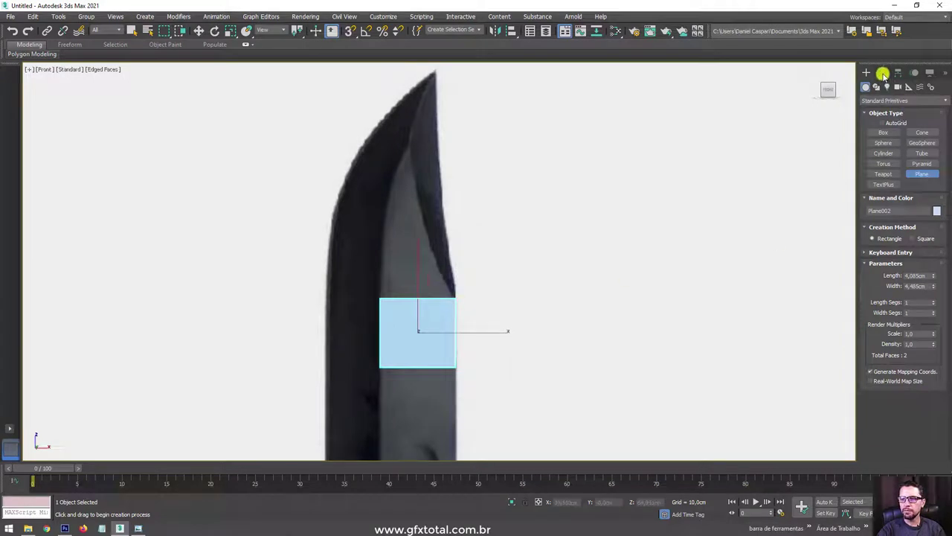
Convert the new plane to an Editable Poly.
{"action": "key", "text": "w"}
{"action": "left_click", "coordinate": [882, 71]}
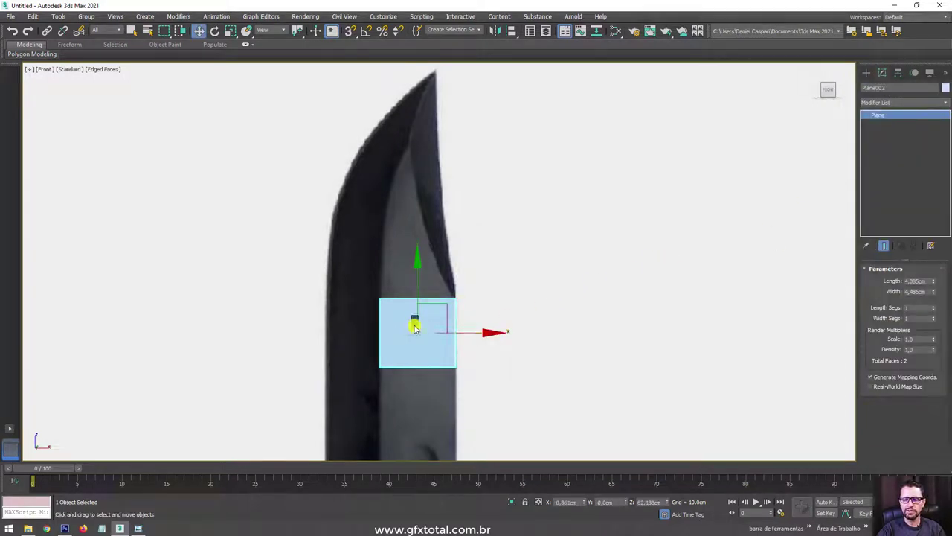
{"action": "right_click", "coordinate": [415, 328]}
{"action": "mouse_move", "coordinate": [439, 431]}
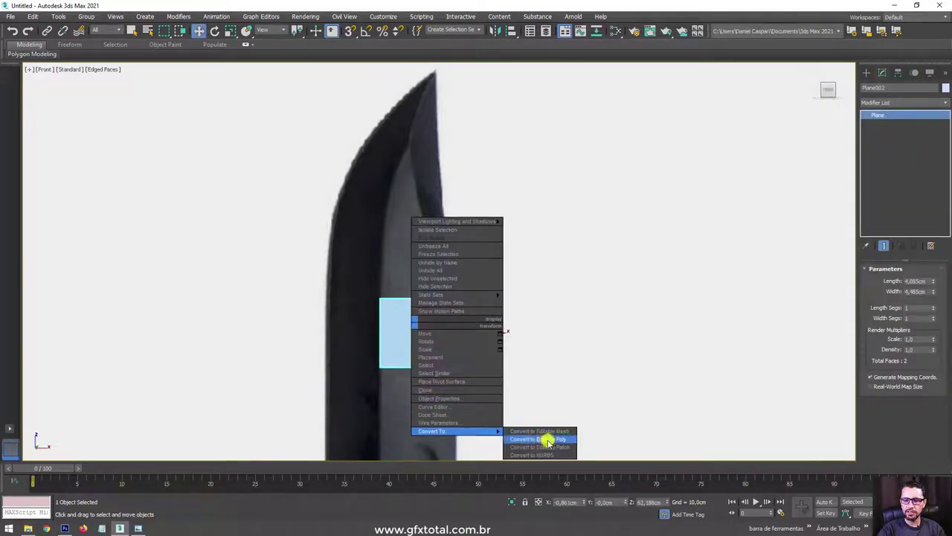
{"action": "left_click", "coordinate": [547, 439]}
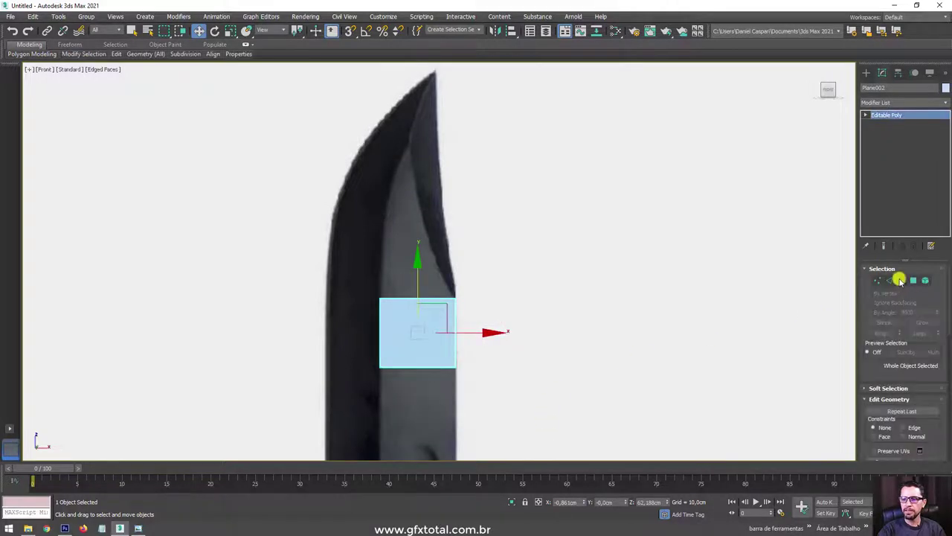
Select the plane's top edge in Edge sub-object mode.
{"action": "left_click", "coordinate": [892, 282]}
{"action": "left_click", "coordinate": [412, 297]}
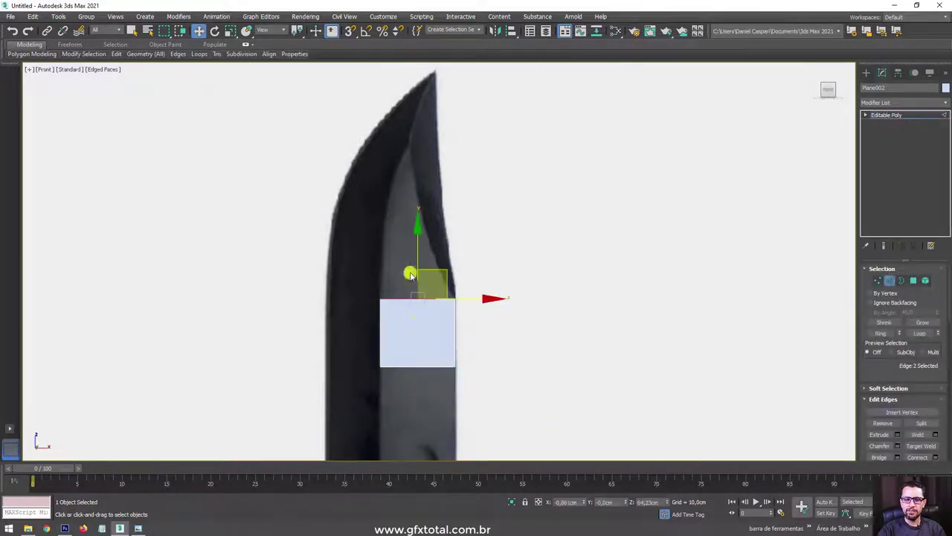
{"action": "middle_click_drag", "start_coordinate": [410, 273], "coordinate": [432, 177]}
{"action": "scroll", "coordinate": [498, 217], "scroll_direction": "down", "scroll_amount": 2}
{"action": "mouse_move", "coordinate": [497, 217]}
{"action": "middle_mouse_down", "text": "alt"}
{"action": "mouse_move", "coordinate": [439, 242]}
{"action": "mouse_move", "coordinate": [404, 238]}
{"action": "mouse_move", "coordinate": [457, 228]}
{"action": "mouse_move", "coordinate": [536, 245]}
{"action": "mouse_move", "coordinate": [550, 260]}
{"action": "mouse_move", "coordinate": [464, 253]}
{"action": "mouse_move", "coordinate": [588, 372]}
{"action": "middle_mouse_up", "text": "alt"}
{"action": "key", "text": "f"}
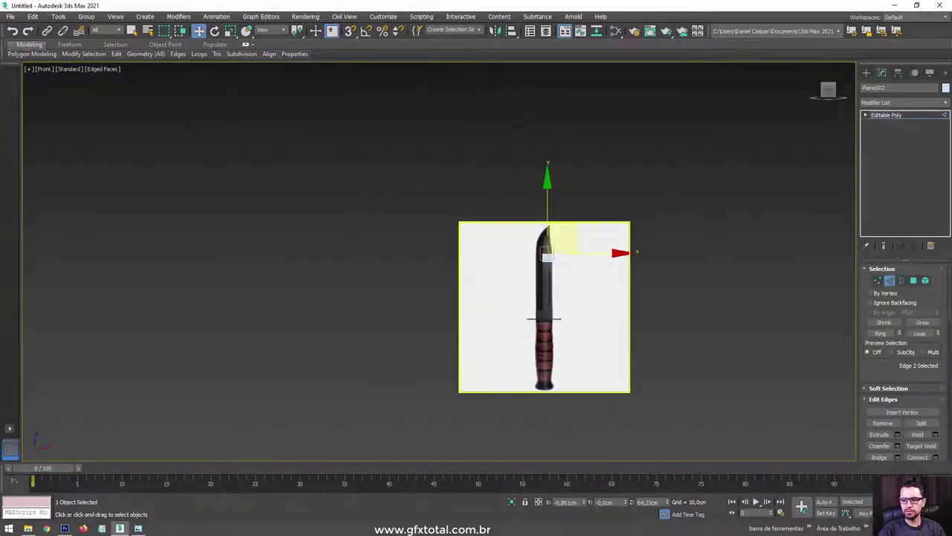
Return to four viewports, turning the side view into a shaded Front view on the knife.
{"action": "key", "text": "alt+w"}
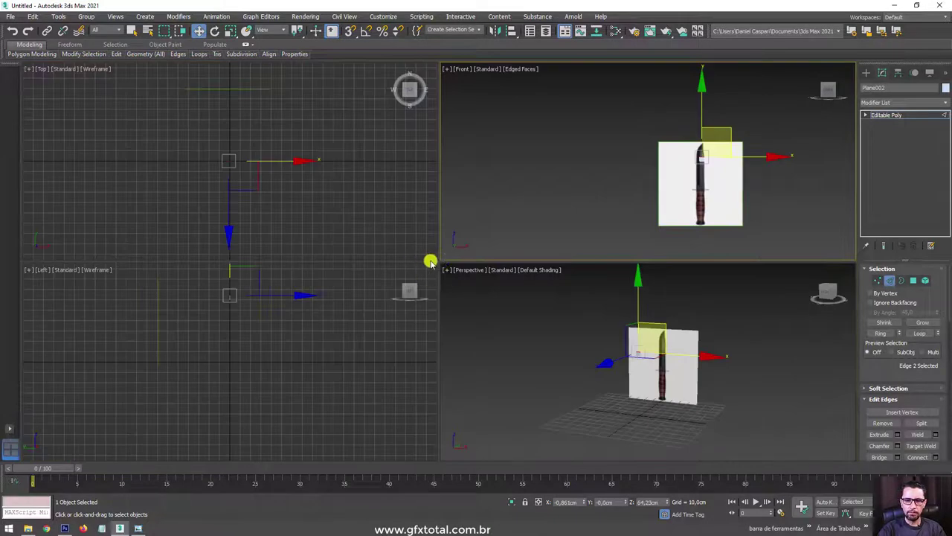
{"action": "left_click_drag", "start_coordinate": [430, 233], "coordinate": [435, 70]}
{"action": "scroll", "coordinate": [553, 223], "scroll_direction": "up", "scroll_amount": 4}
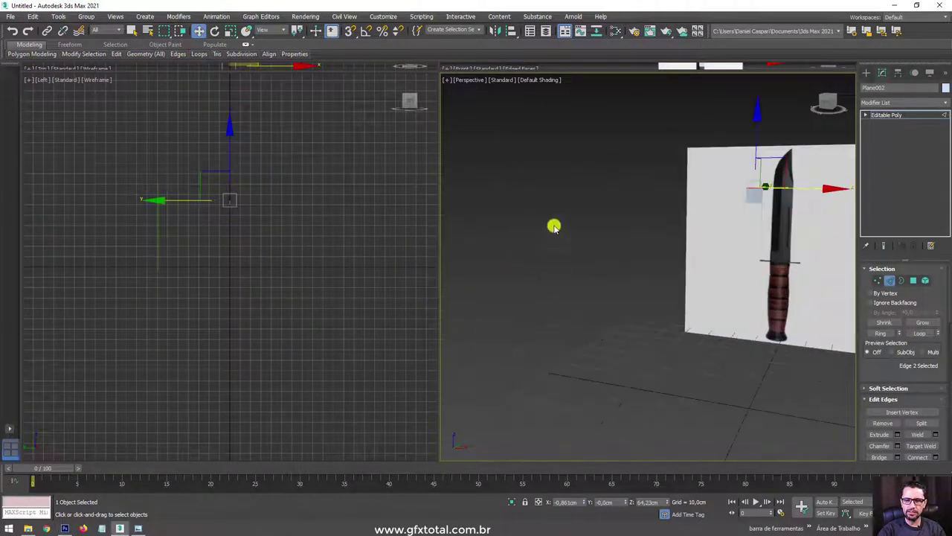
{"action": "mouse_move", "coordinate": [553, 224]}
{"action": "middle_mouse_down"}
{"action": "mouse_move", "coordinate": [578, 243]}
{"action": "mouse_move", "coordinate": [739, 257]}
{"action": "middle_mouse_up"}
{"action": "middle_click_drag", "start_coordinate": [274, 261], "coordinate": [270, 316]}
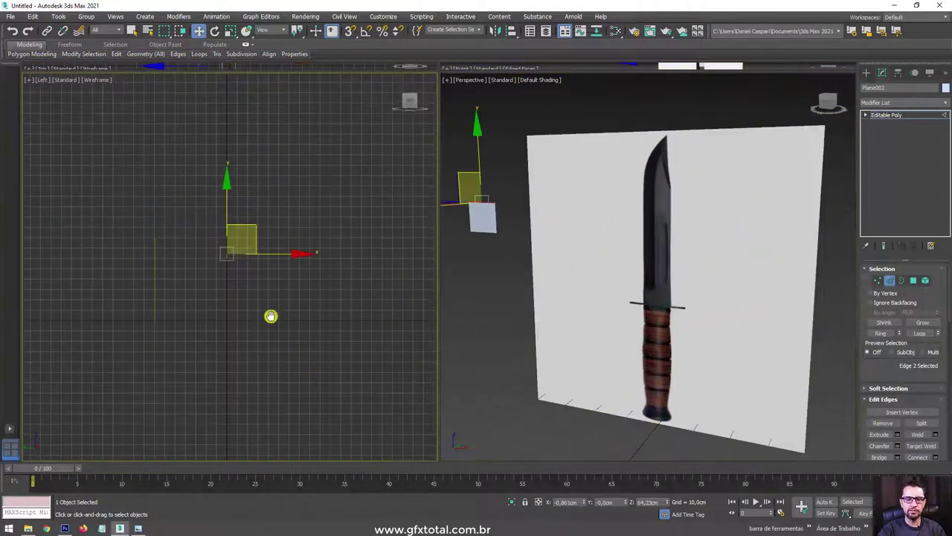
{"action": "key", "text": "f"}
{"action": "middle_click_drag", "start_coordinate": [229, 278], "coordinate": [244, 379]}
{"action": "key", "text": "F3"}
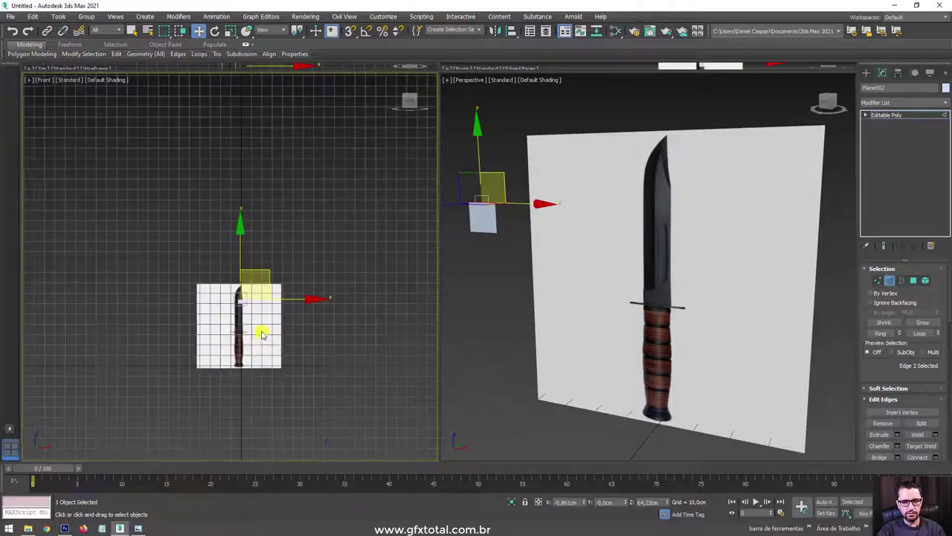
Zoom the Perspective and Front views in on the small plane.
{"action": "scroll", "coordinate": [253, 334], "scroll_direction": "up", "scroll_amount": 4}
{"action": "scroll", "coordinate": [255, 337], "scroll_direction": "up", "scroll_amount": 2}
{"action": "scroll", "coordinate": [295, 283], "scroll_direction": "up", "scroll_amount": 3}
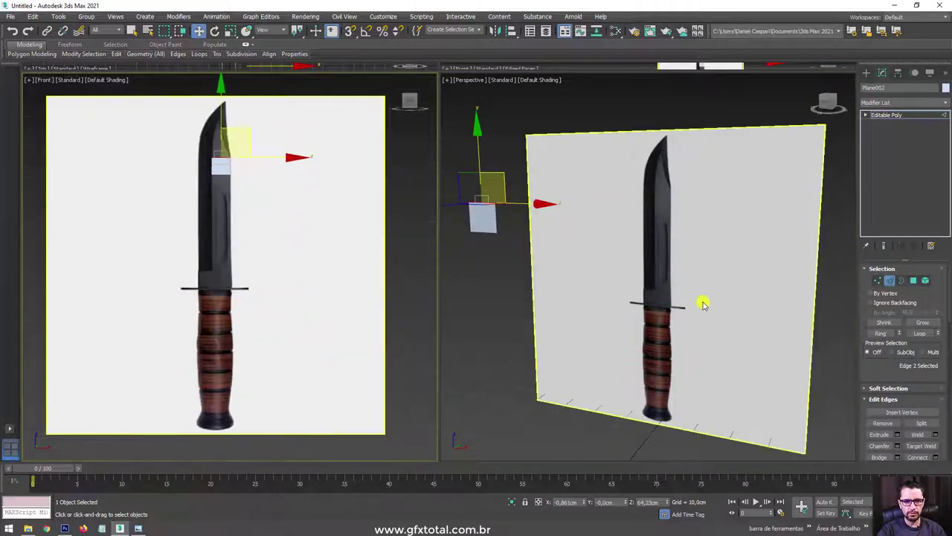
{"action": "mouse_move", "coordinate": [702, 302]}
{"action": "middle_mouse_down"}
{"action": "mouse_move", "coordinate": [631, 312]}
{"action": "mouse_move", "coordinate": [747, 323]}
{"action": "middle_mouse_up"}
{"action": "scroll", "coordinate": [251, 187], "scroll_direction": "up", "scroll_amount": 2}
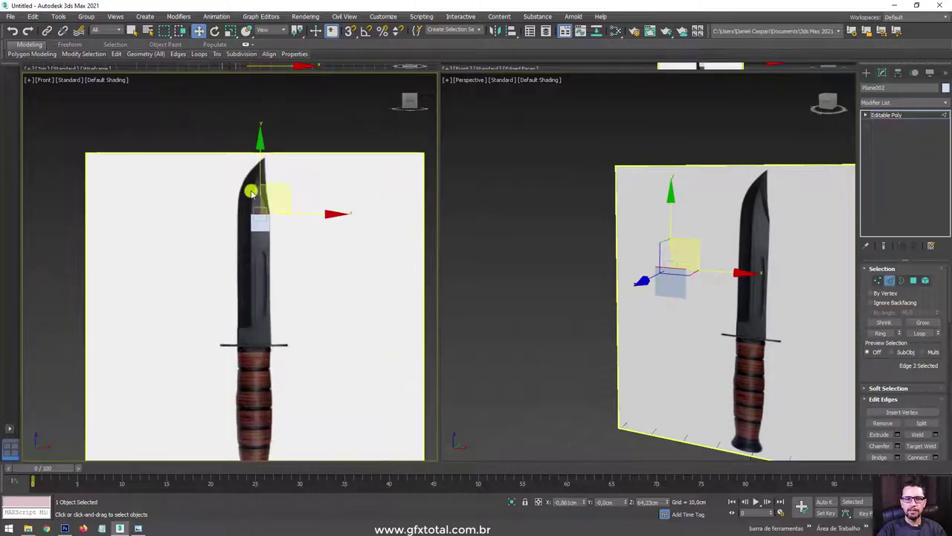
{"action": "scroll", "coordinate": [283, 228], "scroll_direction": "up", "scroll_amount": 5}
{"action": "middle_click_drag", "start_coordinate": [665, 270], "coordinate": [654, 298], "text": "alt"}
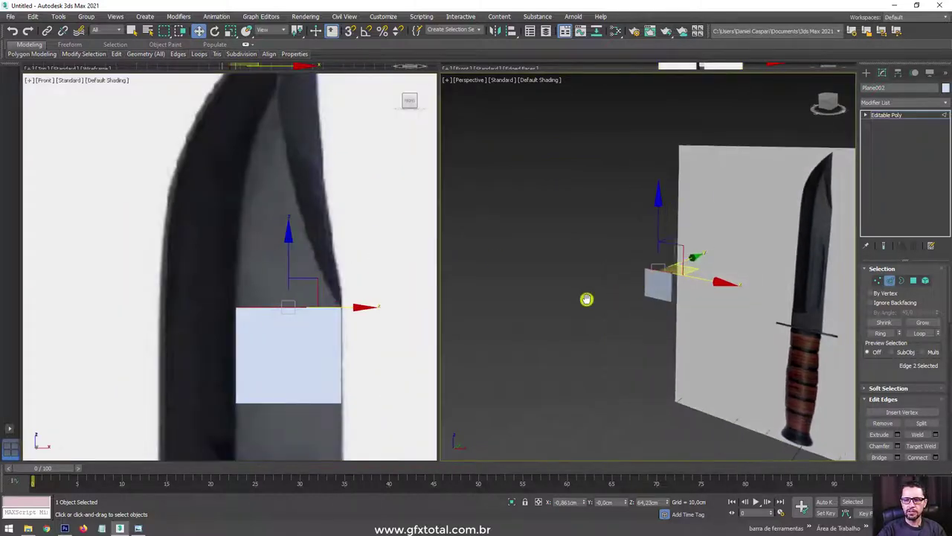
{"action": "scroll", "coordinate": [655, 297], "scroll_direction": "up", "scroll_amount": 2}
{"action": "scroll", "coordinate": [670, 308], "scroll_direction": "up", "scroll_amount": 2}
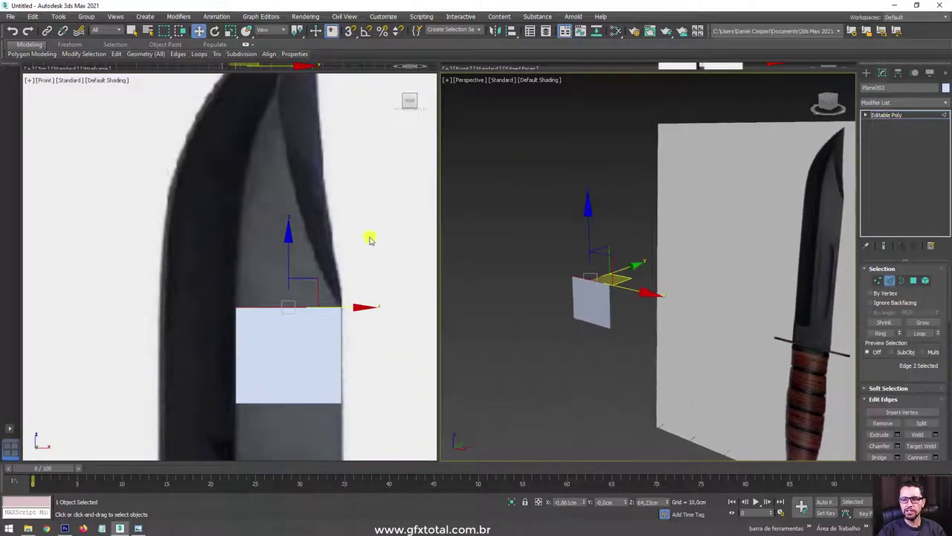
{"action": "left_click", "coordinate": [285, 265]}
Stretch the plane's top edge up the blade and widen the command panel to two columns.
{"action": "left_click_drag", "start_coordinate": [289, 259], "coordinate": [290, 52]}
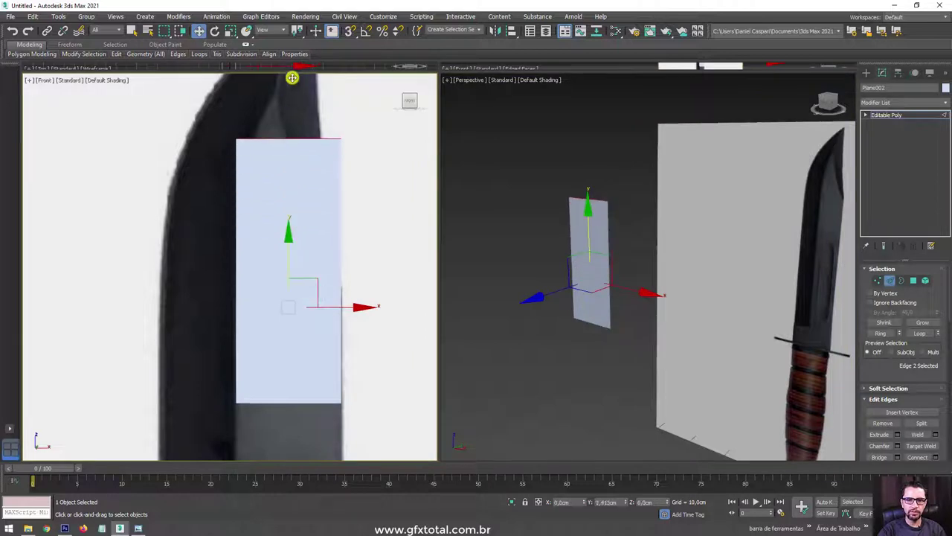
{"action": "middle_click", "coordinate": [691, 297]}
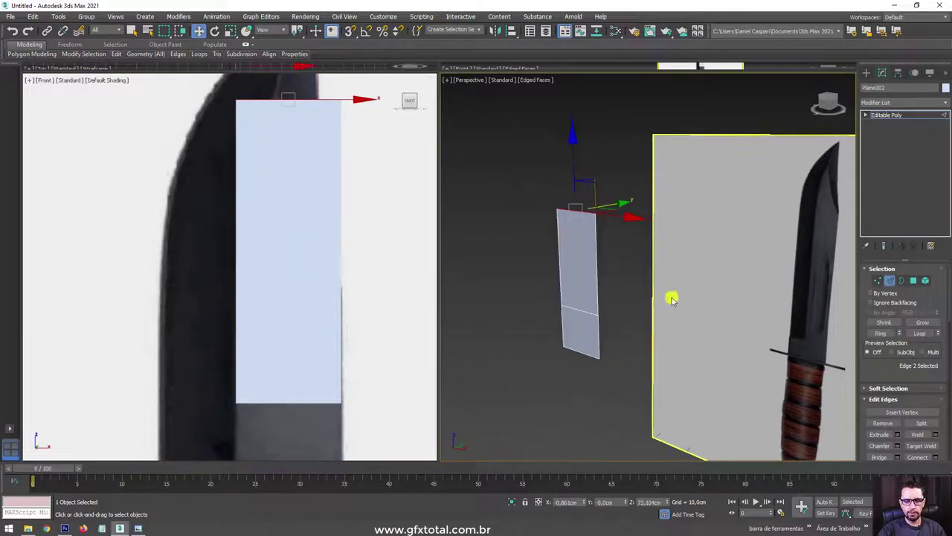
{"action": "middle_click_drag", "start_coordinate": [691, 296], "coordinate": [591, 293]}
{"action": "key", "text": "F4"}
{"action": "left_click_drag", "start_coordinate": [869, 373], "coordinate": [869, 207]}
{"action": "left_click_drag", "start_coordinate": [857, 286], "coordinate": [743, 283]}
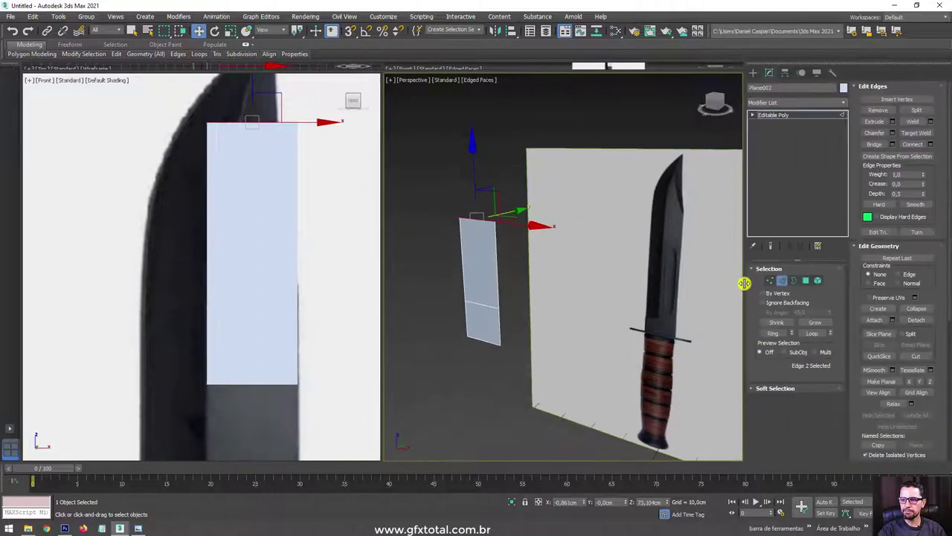
{"action": "middle_click_drag", "start_coordinate": [669, 286], "coordinate": [654, 297]}
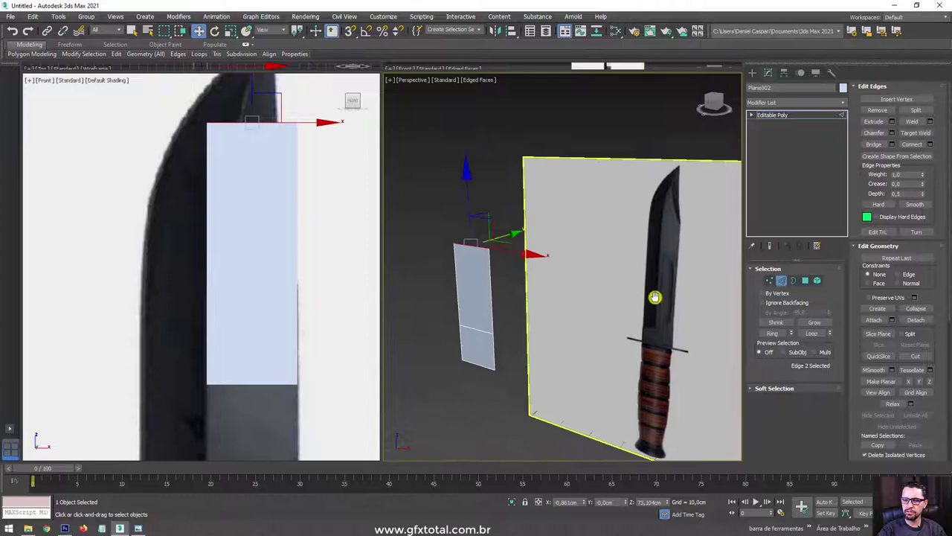
Collapse the top edge into a point and move the tip vertex onto the blade point.
{"action": "left_click", "coordinate": [917, 308]}
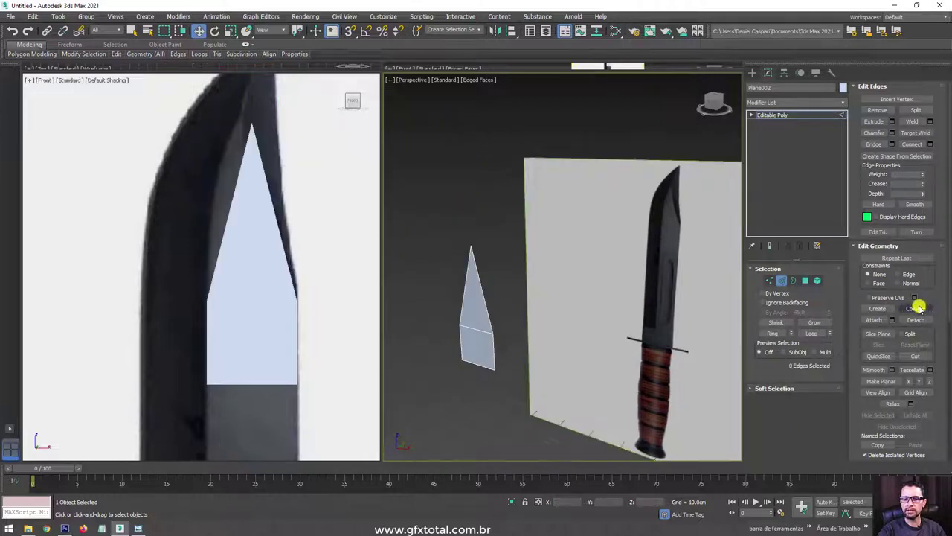
{"action": "left_click", "coordinate": [770, 280]}
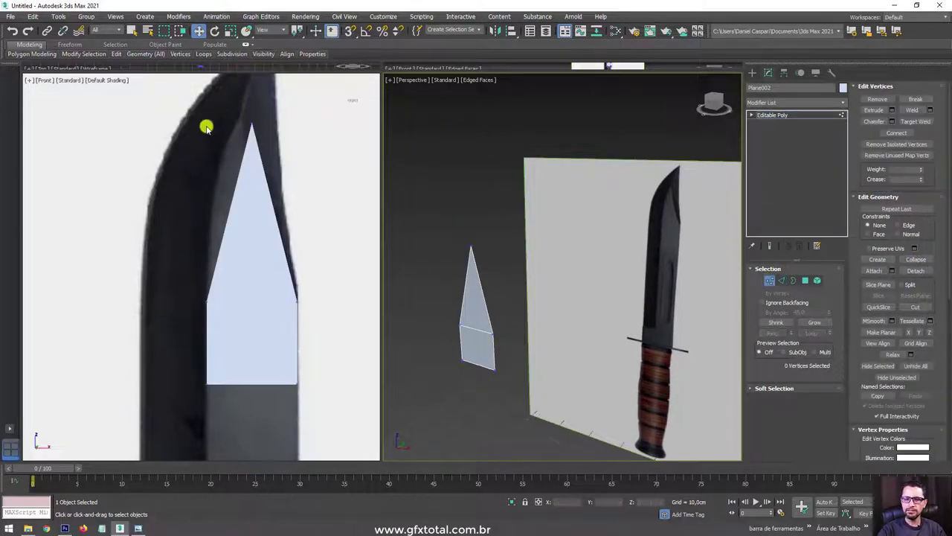
{"action": "left_click", "coordinate": [252, 119]}
{"action": "left_click_drag", "start_coordinate": [282, 94], "coordinate": [268, 95]}
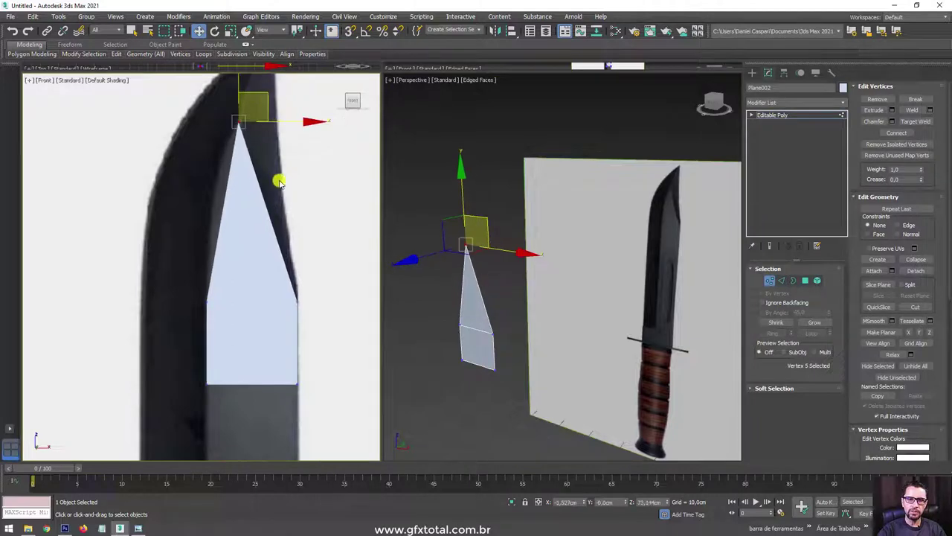
{"action": "middle_click_drag", "start_coordinate": [278, 178], "coordinate": [255, 206]}
{"action": "key", "text": "F4"}
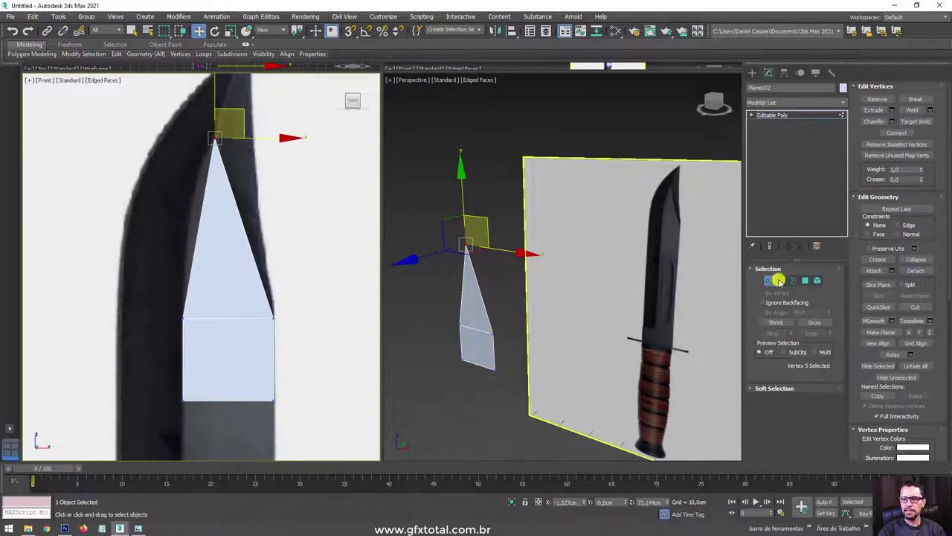
Add a connecting edge across the tip with Connect Edges, then exit sub-object mode.
{"action": "left_click", "coordinate": [781, 280], "text": "ctrl"}
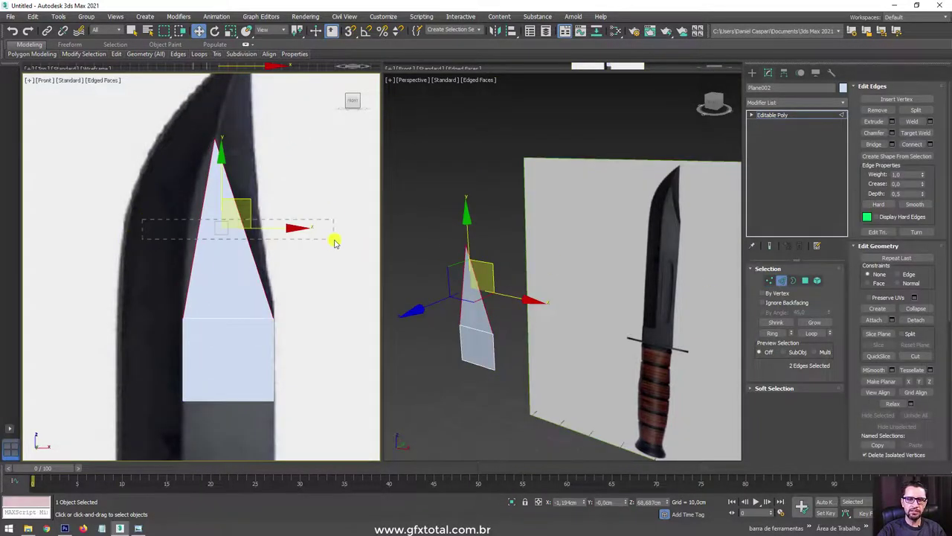
{"action": "key", "text": "ctrl+shift+e"}
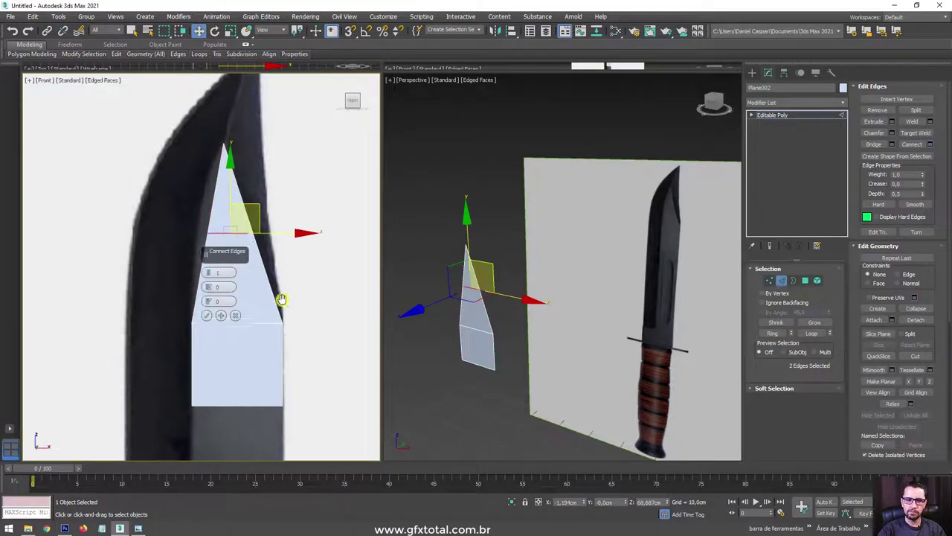
{"action": "left_click", "coordinate": [207, 314]}
{"action": "left_click", "coordinate": [780, 115]}
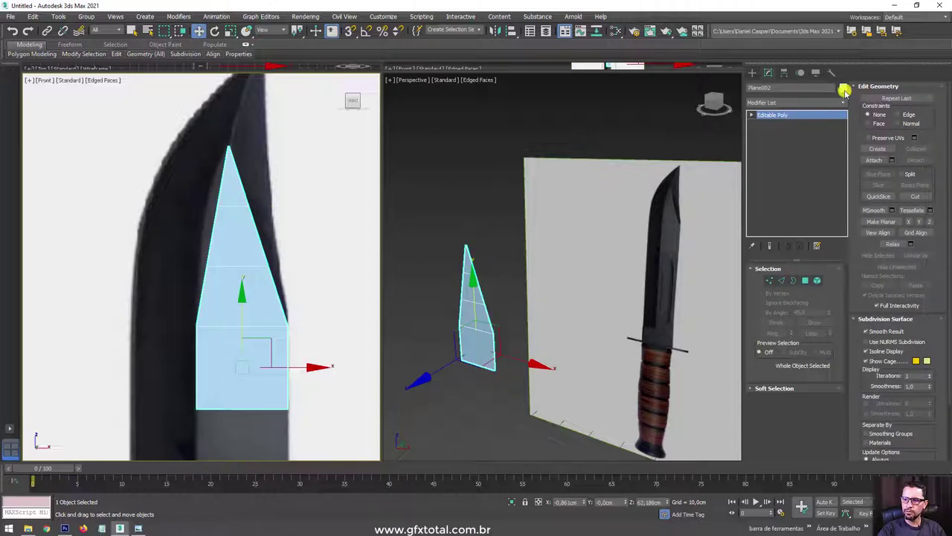
Change the blade mesh's object colour to a darker blue.
{"action": "left_click", "coordinate": [526, 287]}
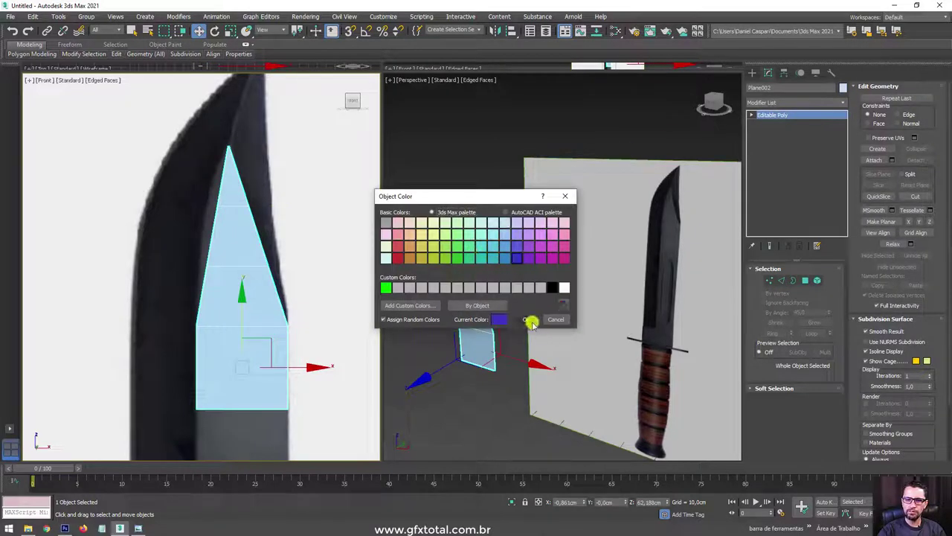
{"action": "left_click", "coordinate": [526, 319]}
{"action": "middle_click_drag", "start_coordinate": [263, 274], "coordinate": [288, 263]}
Move the four tip vertices to follow the blade edge, then select only the tip vertex.
{"action": "left_click", "coordinate": [773, 279]}
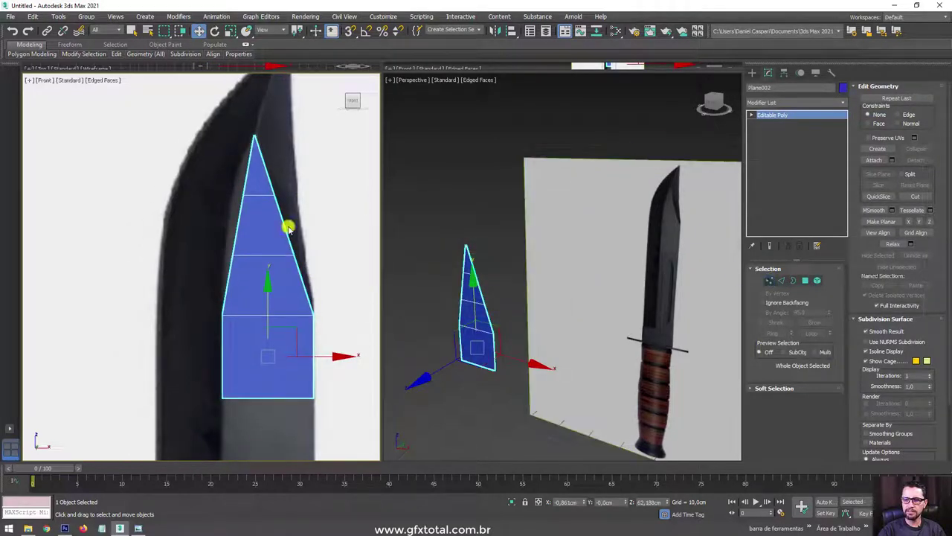
{"action": "left_click_drag", "start_coordinate": [223, 182], "coordinate": [328, 264]}
{"action": "left_click_drag", "start_coordinate": [289, 198], "coordinate": [281, 194]}
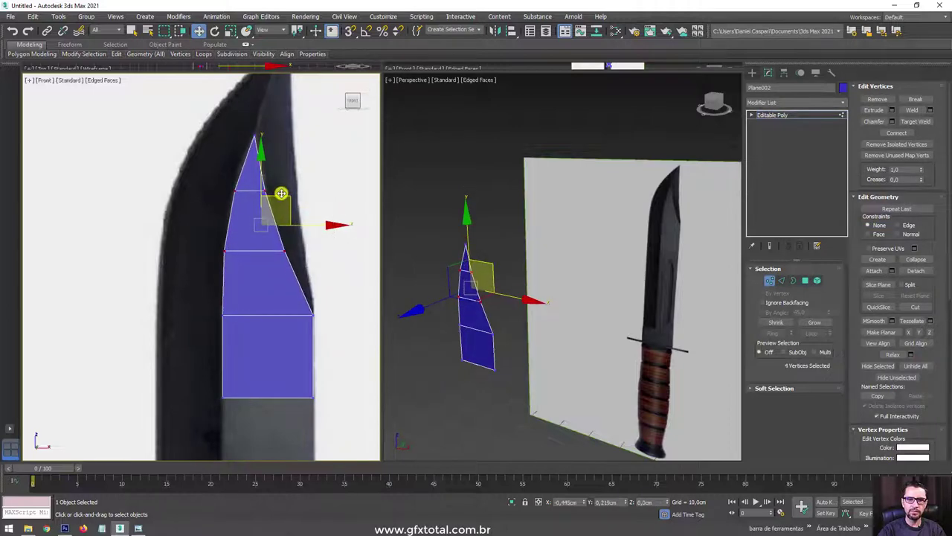
{"action": "left_click", "coordinate": [253, 136]}
{"action": "scroll", "coordinate": [300, 182], "scroll_direction": "down", "scroll_amount": 2}
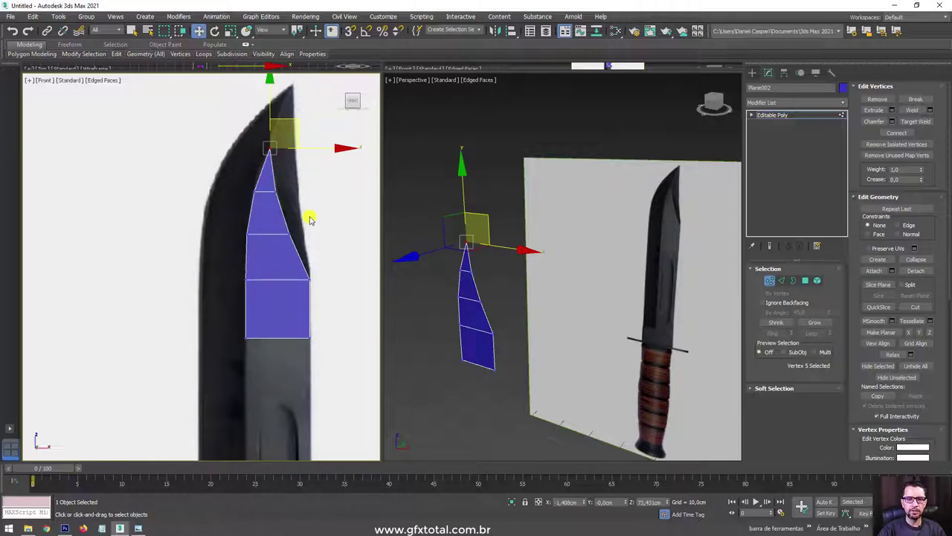
In Edge mode, deselect the vertical middle edge, leaving eight outer edges selected.
{"action": "left_click", "coordinate": [793, 280]}
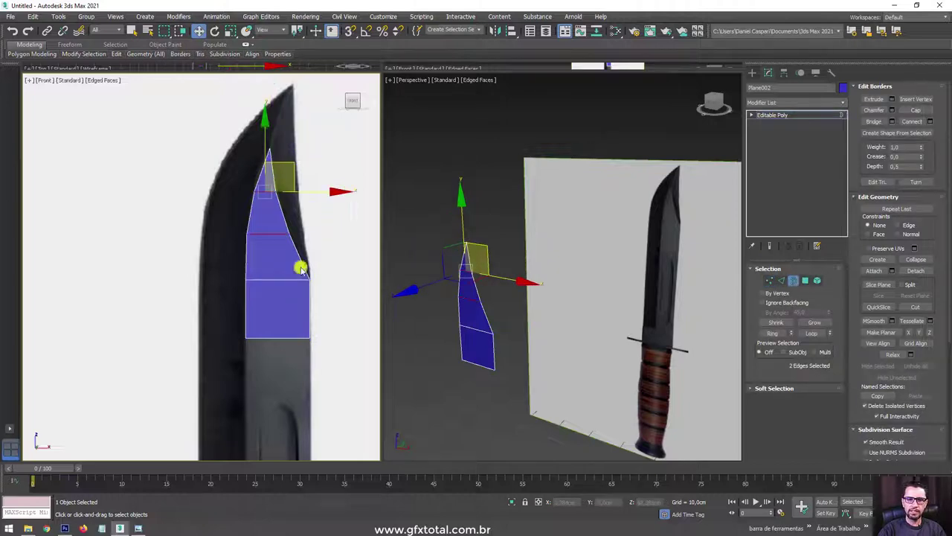
{"action": "left_click", "coordinate": [781, 280]}
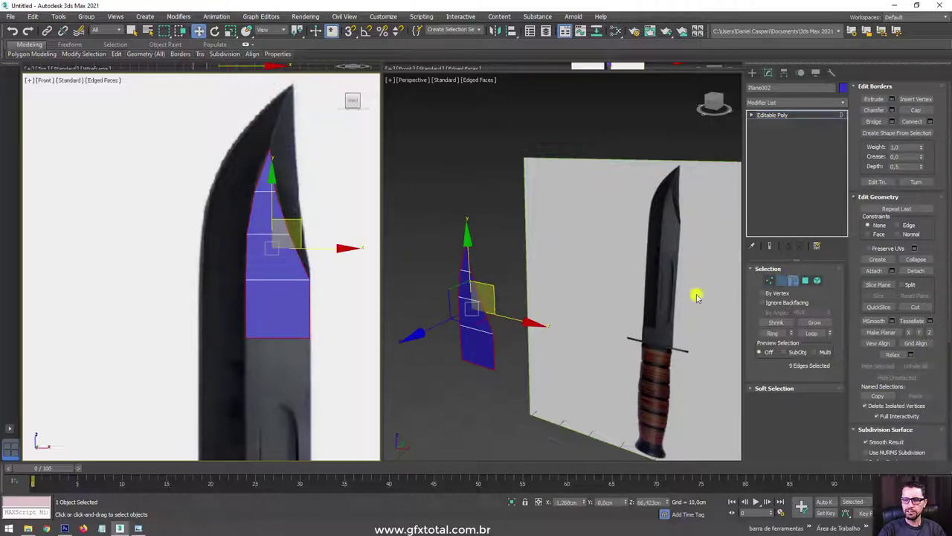
{"action": "left_click", "coordinate": [273, 296], "text": "alt"}
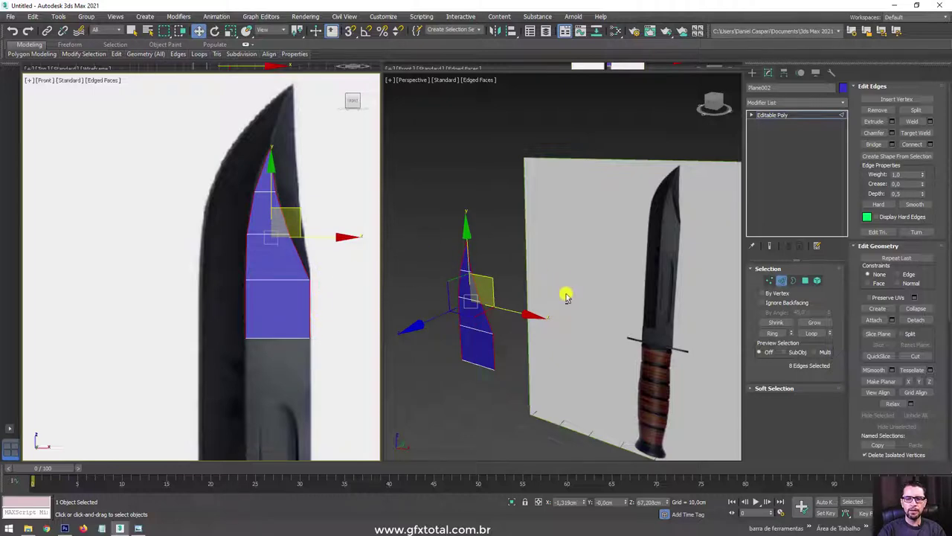
Rotate the selected blade edges and shift-move them to extrude new polygons.
{"action": "mouse_move", "coordinate": [565, 296]}
{"action": "middle_mouse_down", "text": "alt"}
{"action": "mouse_move", "coordinate": [525, 313]}
{"action": "mouse_move", "coordinate": [517, 287]}
{"action": "mouse_move", "coordinate": [568, 342]}
{"action": "mouse_move", "coordinate": [470, 275]}
{"action": "mouse_move", "coordinate": [617, 305]}
{"action": "mouse_move", "coordinate": [610, 303]}
{"action": "middle_mouse_up", "text": "alt"}
{"action": "key", "text": "e"}
{"action": "left_click_drag", "start_coordinate": [554, 274], "coordinate": [486, 207]}
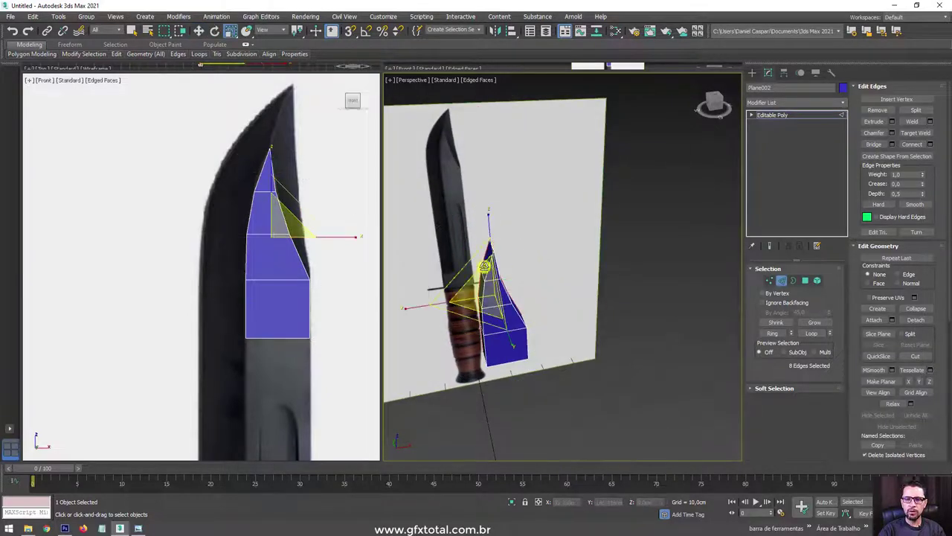
{"action": "mouse_move", "coordinate": [464, 260]}
{"action": "left_mouse_down"}
{"action": "mouse_move", "coordinate": [459, 269]}
{"action": "mouse_move", "coordinate": [442, 243]}
{"action": "left_mouse_up"}
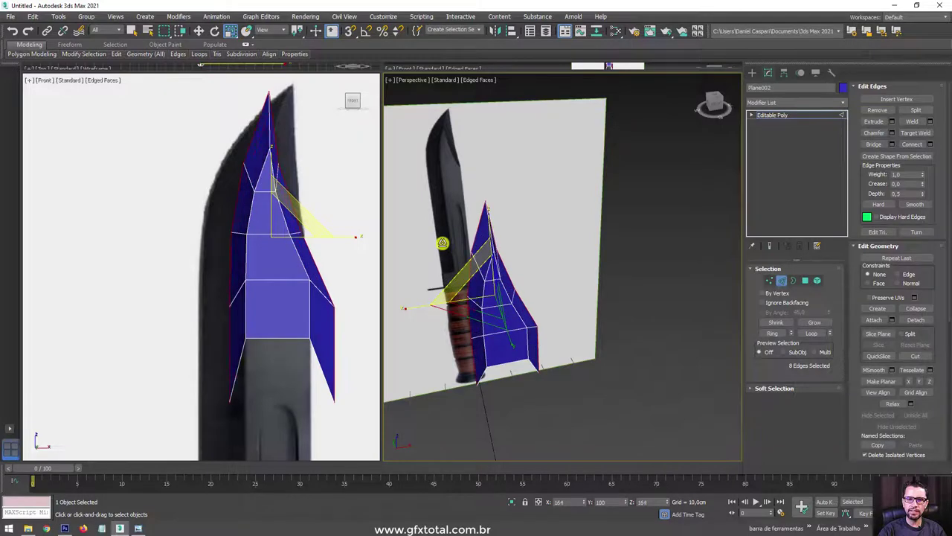
{"action": "middle_click_drag", "start_coordinate": [425, 282], "coordinate": [525, 313], "text": "alt"}
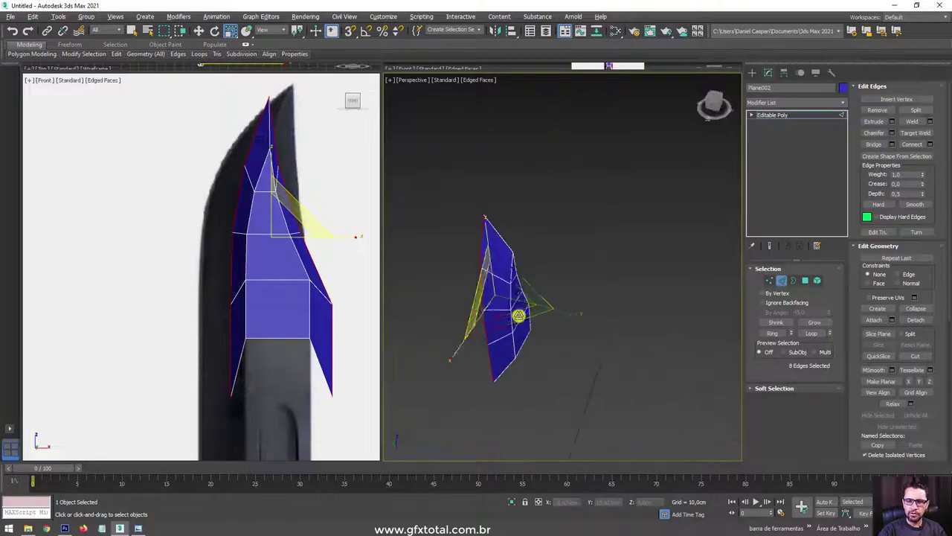
{"action": "key", "text": "w"}
{"action": "left_click_drag", "start_coordinate": [464, 298], "coordinate": [465, 299]}
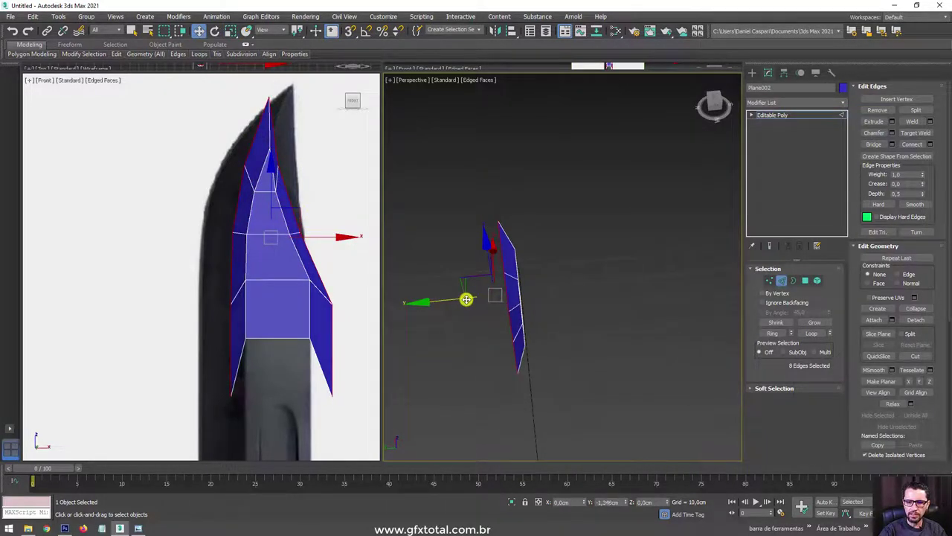
Select the blade's left edges and pull them outward to widen the blade.
{"action": "middle_click_drag", "start_coordinate": [294, 183], "coordinate": [288, 215]}
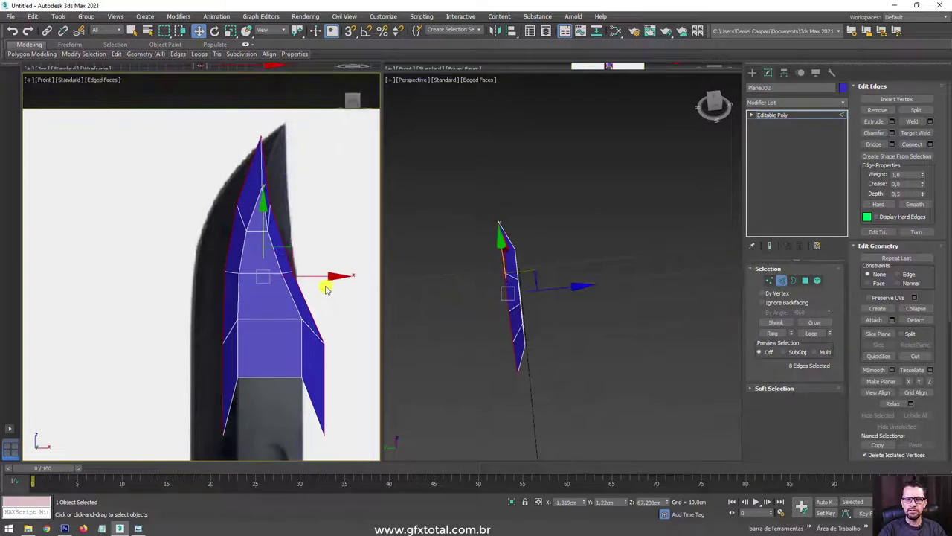
{"action": "left_click", "coordinate": [287, 196], "text": "alt"}
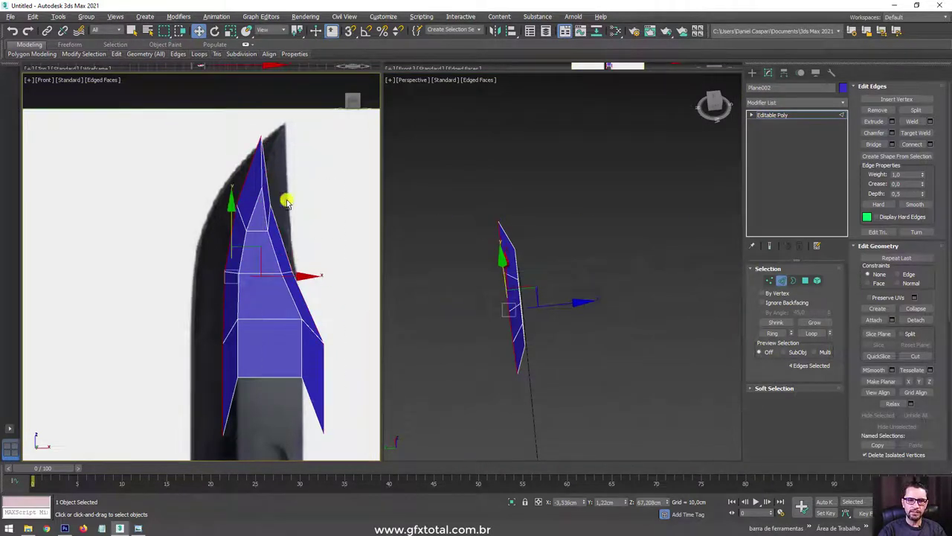
{"action": "left_click_drag", "start_coordinate": [252, 249], "coordinate": [192, 193]}
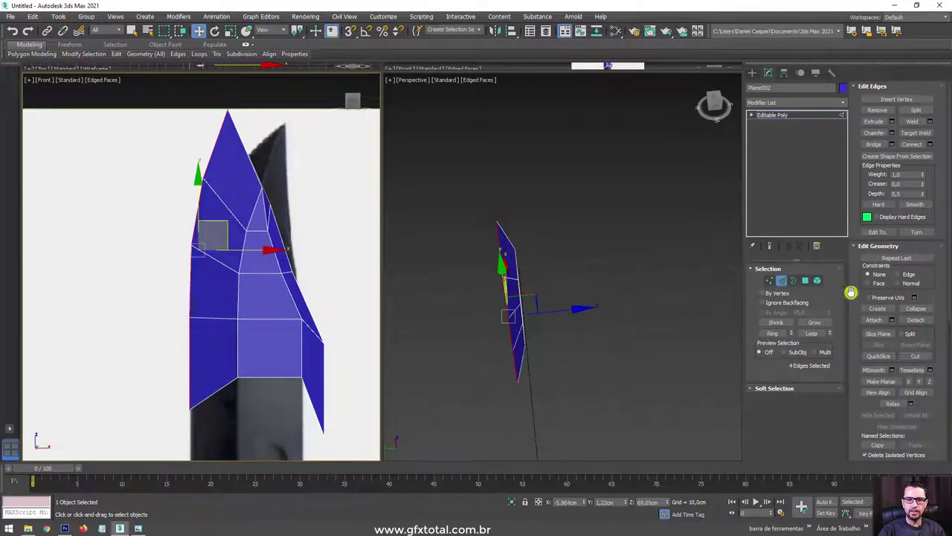
In Vertex mode, pull the tip, left corner and bottom-left vertices onto the reference blade outline.
{"action": "left_click", "coordinate": [769, 281]}
{"action": "scroll", "coordinate": [197, 151], "scroll_direction": "up", "scroll_amount": 2}
{"action": "left_click", "coordinate": [240, 168]}
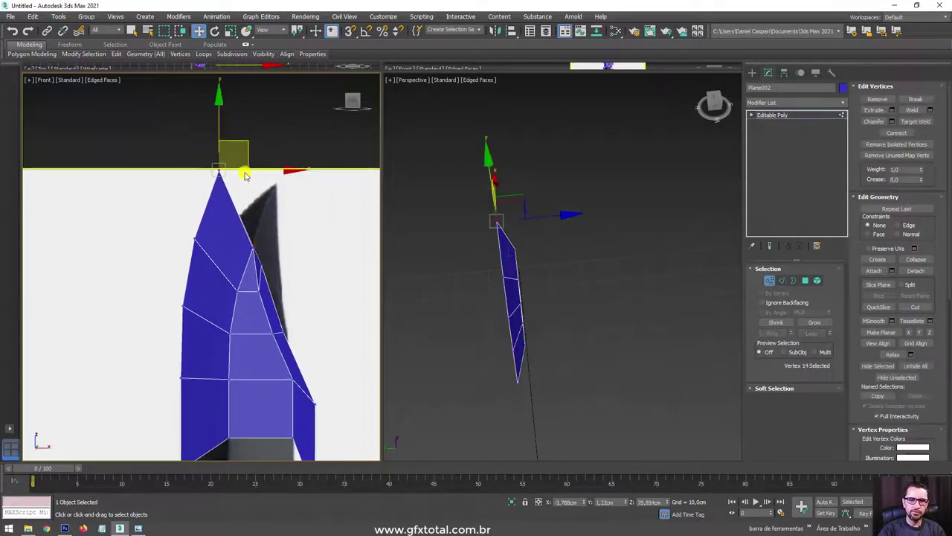
{"action": "left_click_drag", "start_coordinate": [234, 141], "coordinate": [248, 227]}
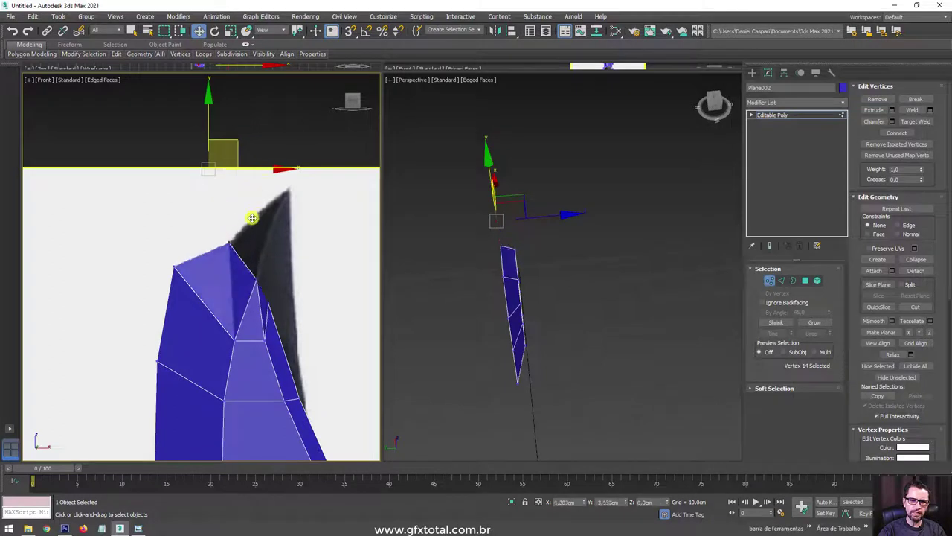
{"action": "left_click_drag", "start_coordinate": [198, 287], "coordinate": [199, 285], "text": "ctrl"}
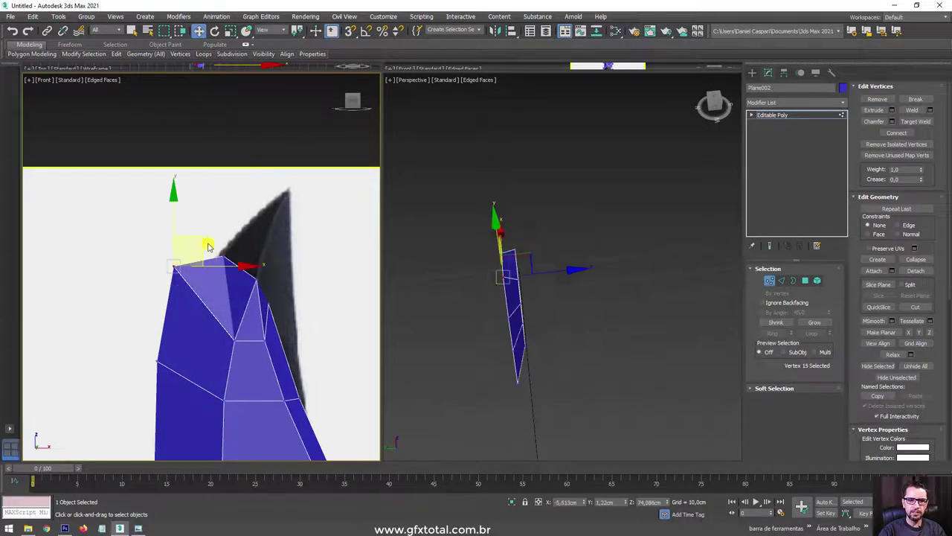
{"action": "mouse_move", "coordinate": [195, 246]}
{"action": "left_mouse_down"}
{"action": "mouse_move", "coordinate": [175, 340]}
{"action": "mouse_move", "coordinate": [187, 365]}
{"action": "left_mouse_up"}
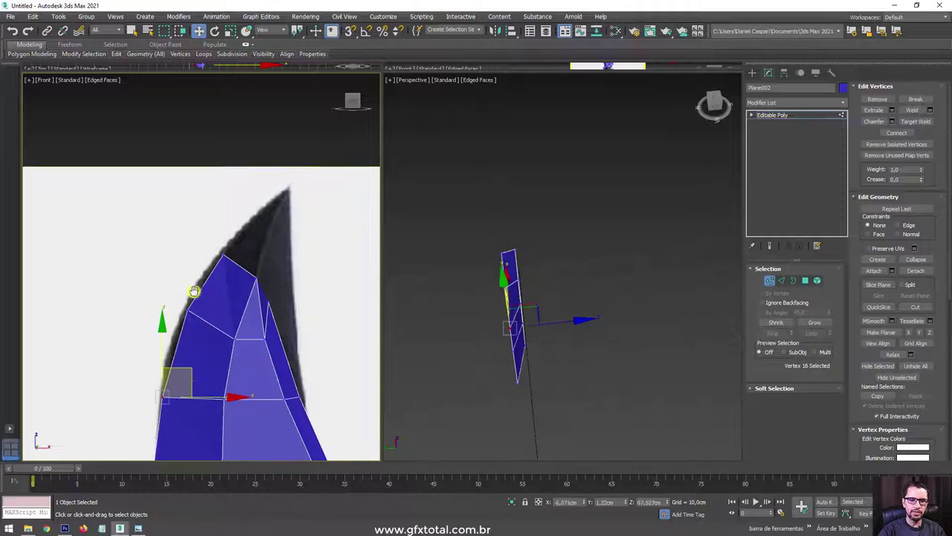
{"action": "middle_click_drag", "start_coordinate": [186, 372], "coordinate": [179, 255]}
{"action": "left_click_drag", "start_coordinate": [143, 334], "coordinate": [173, 401]}
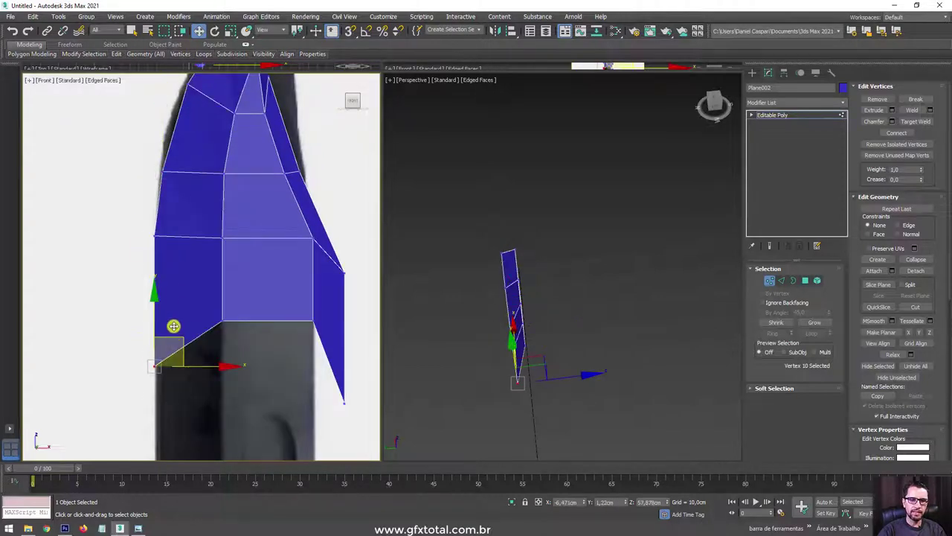
{"action": "left_click_drag", "start_coordinate": [173, 326], "coordinate": [173, 280]}
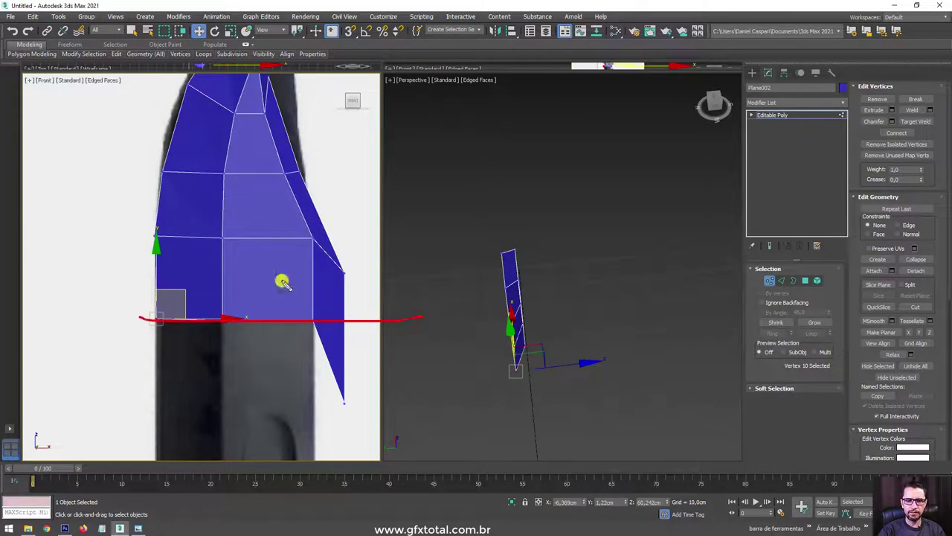
Reselect the blue blade mesh instead of the reference plane and resume vertex editing.
{"action": "left_click_drag", "start_coordinate": [141, 238], "coordinate": [491, 238]}
{"action": "left_click_drag", "start_coordinate": [130, 165], "coordinate": [331, 162]}
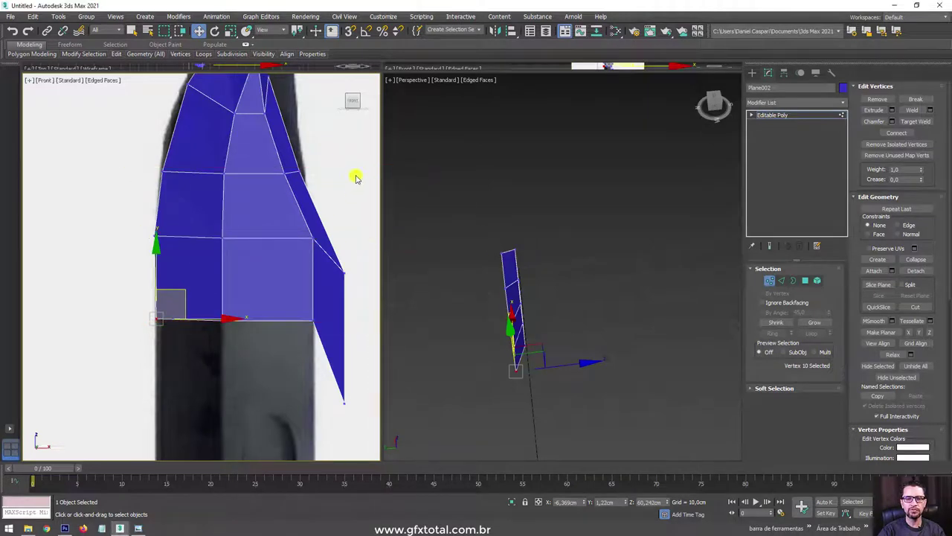
{"action": "scroll", "coordinate": [287, 255], "scroll_direction": "up", "scroll_amount": 2}
{"action": "scroll", "coordinate": [278, 206], "scroll_direction": "up", "scroll_amount": 2}
{"action": "right_click", "coordinate": [275, 195]}
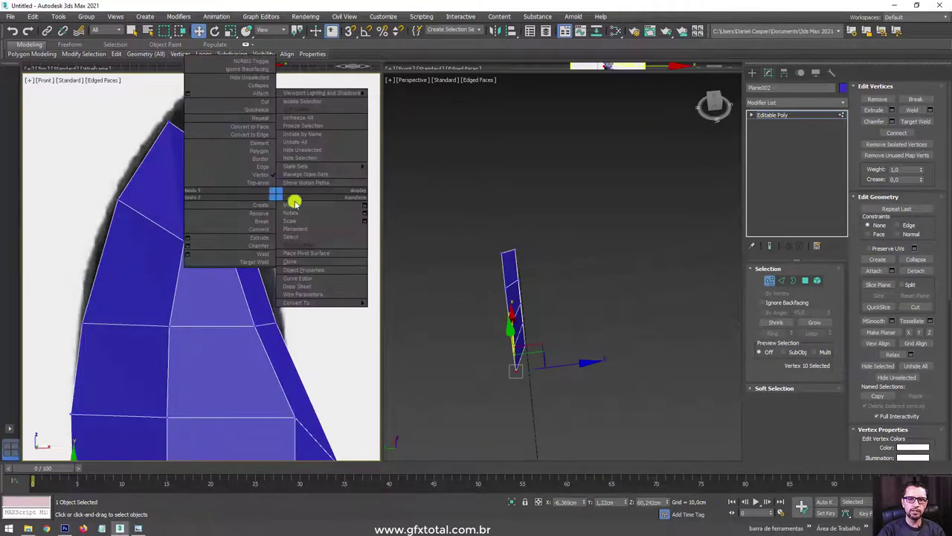
{"action": "left_click", "coordinate": [294, 201]}
{"action": "left_click", "coordinate": [228, 202]}
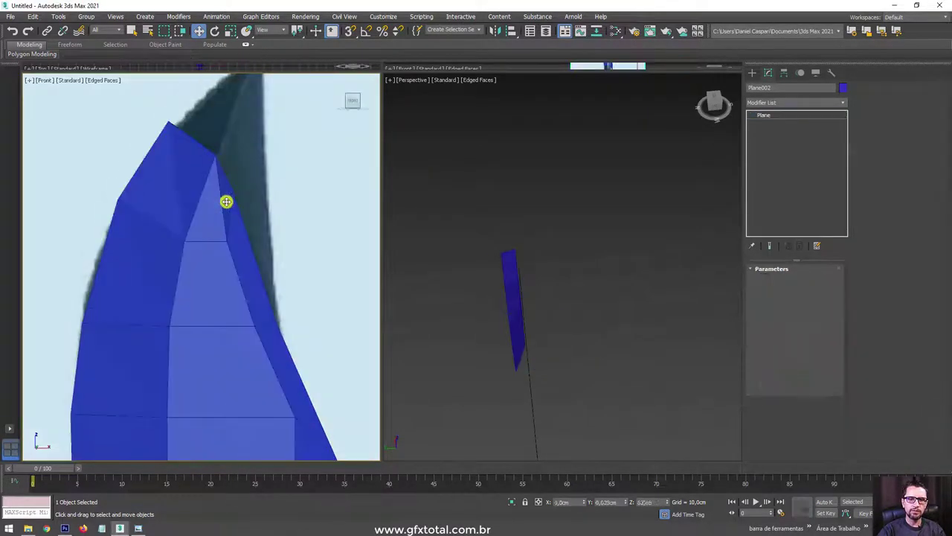
{"action": "left_click", "coordinate": [213, 238]}
{"action": "left_click", "coordinate": [769, 279]}
Select the blade's right-edge vertices and move the upper one to reshape that edge.
{"action": "mouse_move", "coordinate": [298, 167]}
{"action": "left_mouse_down"}
{"action": "mouse_move", "coordinate": [232, 200]}
{"action": "mouse_move", "coordinate": [300, 211]}
{"action": "left_mouse_up"}
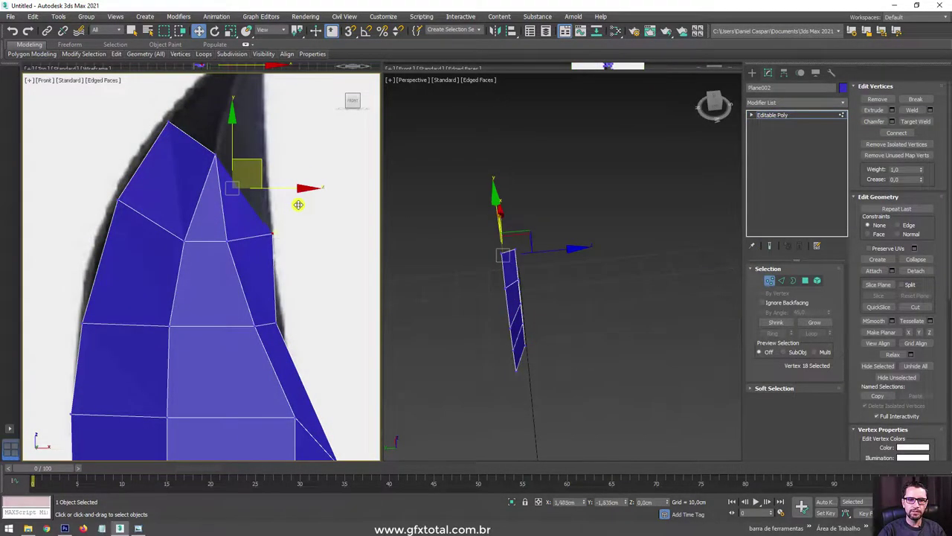
{"action": "left_click", "coordinate": [272, 235]}
{"action": "left_click", "coordinate": [281, 320]}
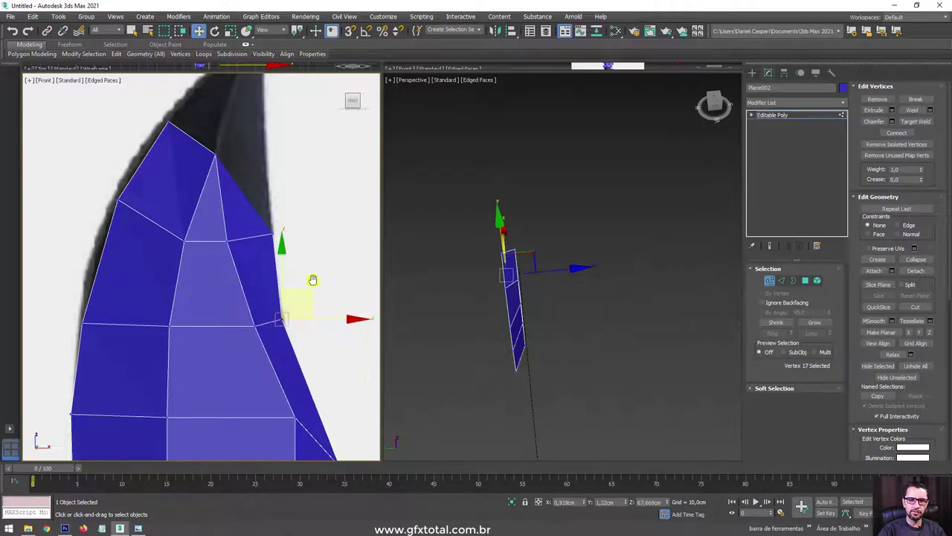
{"action": "middle_click_drag", "start_coordinate": [313, 279], "coordinate": [325, 240]}
{"action": "left_click", "coordinate": [333, 234]}
{"action": "left_click", "coordinate": [312, 256]}
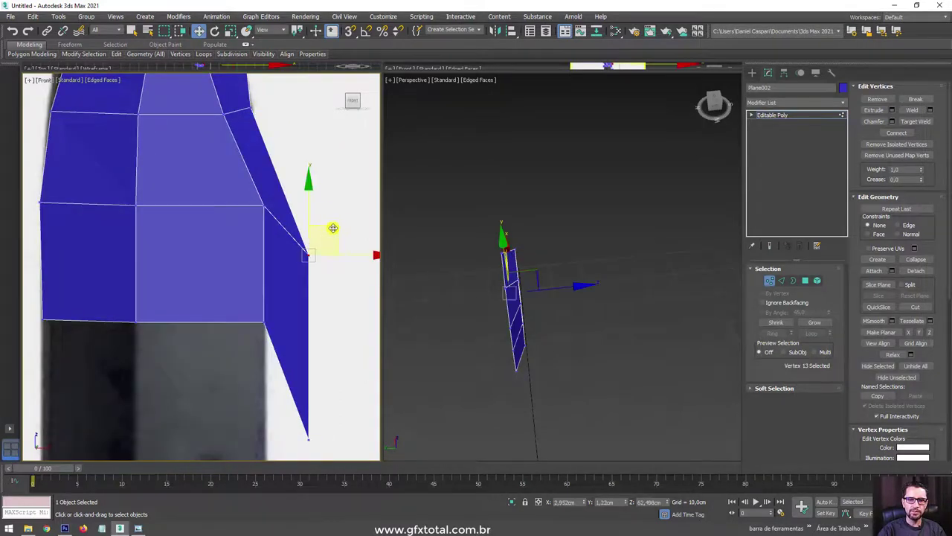
{"action": "left_click_drag", "start_coordinate": [323, 233], "coordinate": [288, 176]}
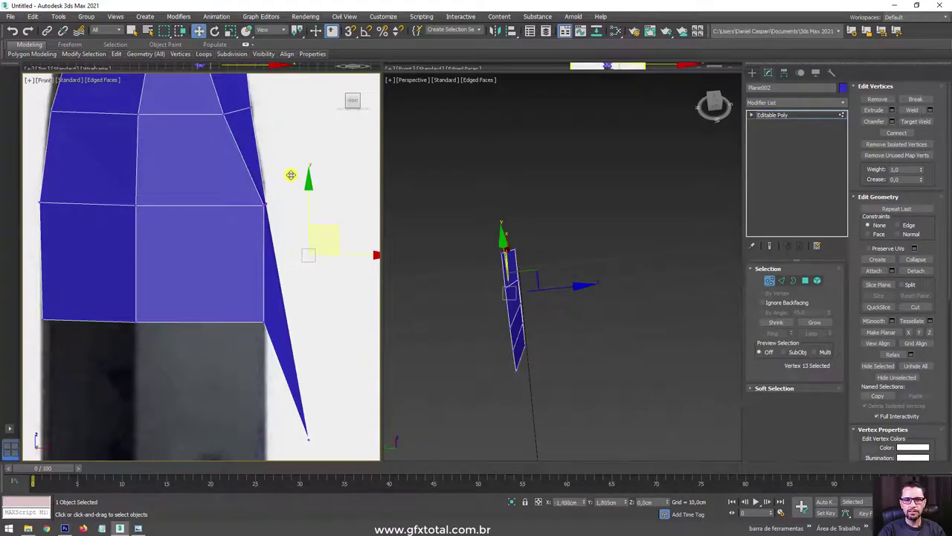
Move the right edge's bottom tip vertex up-left to straighten the edge.
{"action": "scroll", "coordinate": [294, 151], "scroll_direction": "down", "scroll_amount": 3}
{"action": "left_click", "coordinate": [295, 293]}
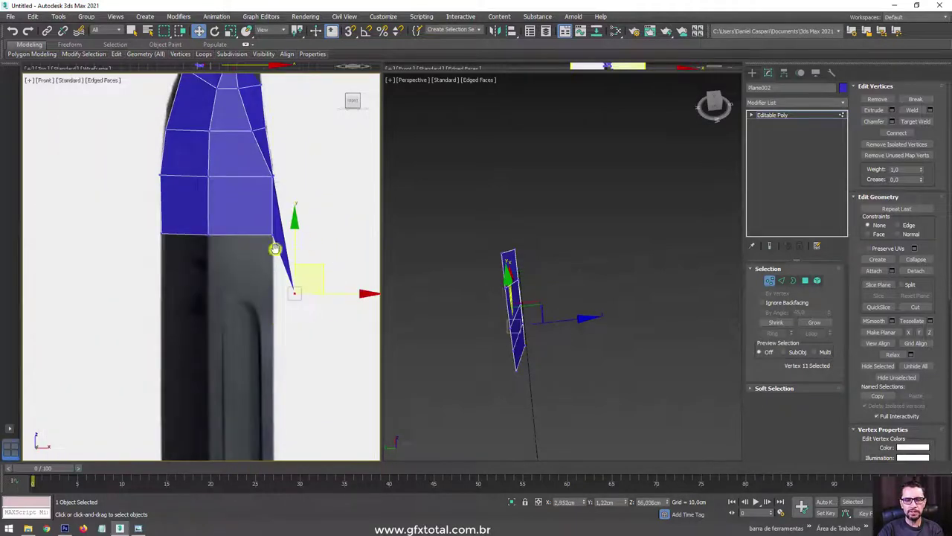
{"action": "scroll", "coordinate": [275, 249], "scroll_direction": "up", "scroll_amount": 3}
{"action": "left_click_drag", "start_coordinate": [269, 340], "coordinate": [225, 223]}
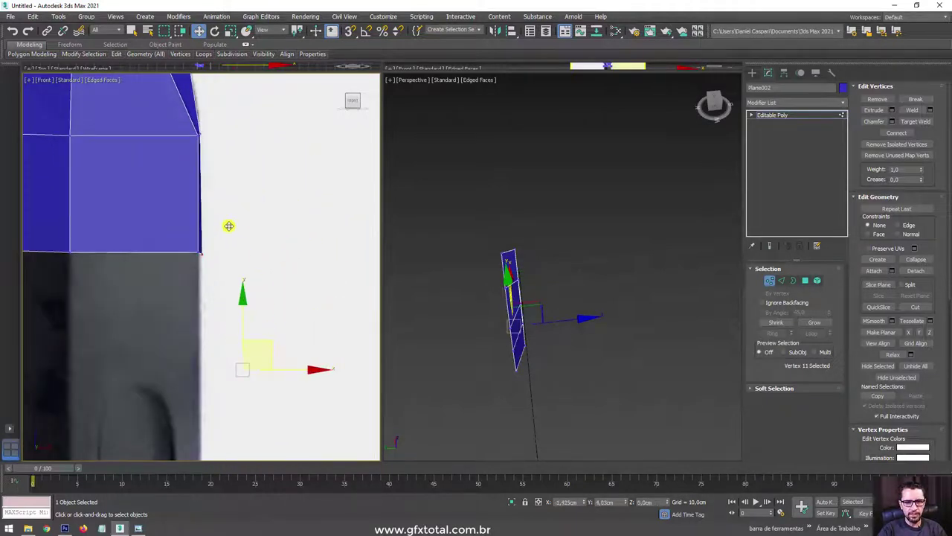
{"action": "scroll", "coordinate": [231, 208], "scroll_direction": "down", "scroll_amount": 5}
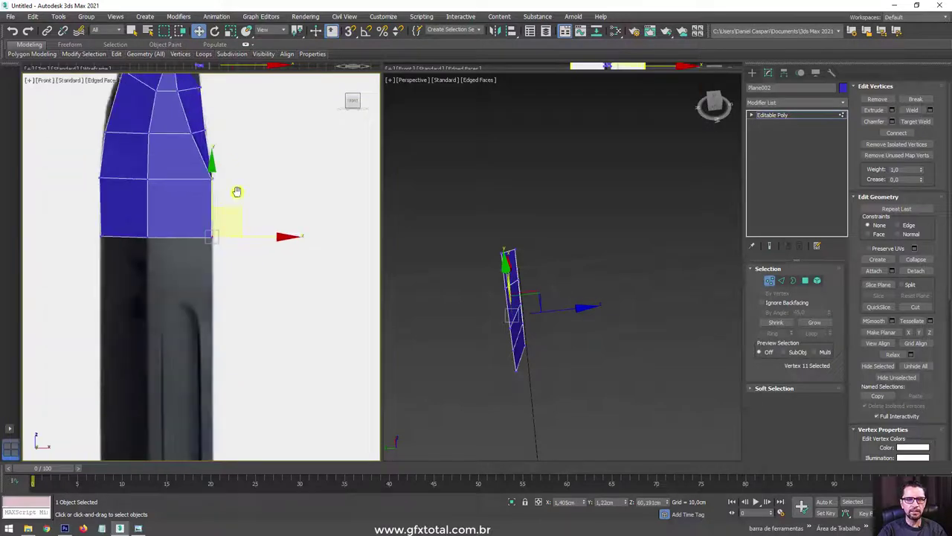
{"action": "scroll", "coordinate": [289, 215], "scroll_direction": "down", "scroll_amount": 2}
{"action": "scroll", "coordinate": [312, 238], "scroll_direction": "up", "scroll_amount": 4}
{"action": "mouse_move", "coordinate": [515, 269]}
{"action": "middle_mouse_down", "text": "alt"}
{"action": "mouse_move", "coordinate": [544, 266]}
{"action": "mouse_move", "coordinate": [468, 274]}
{"action": "mouse_move", "coordinate": [639, 270]}
{"action": "mouse_move", "coordinate": [591, 277]}
{"action": "mouse_move", "coordinate": [612, 251]}
{"action": "mouse_move", "coordinate": [605, 204]}
{"action": "mouse_move", "coordinate": [633, 215]}
{"action": "mouse_move", "coordinate": [597, 264]}
{"action": "middle_mouse_up", "text": "alt"}
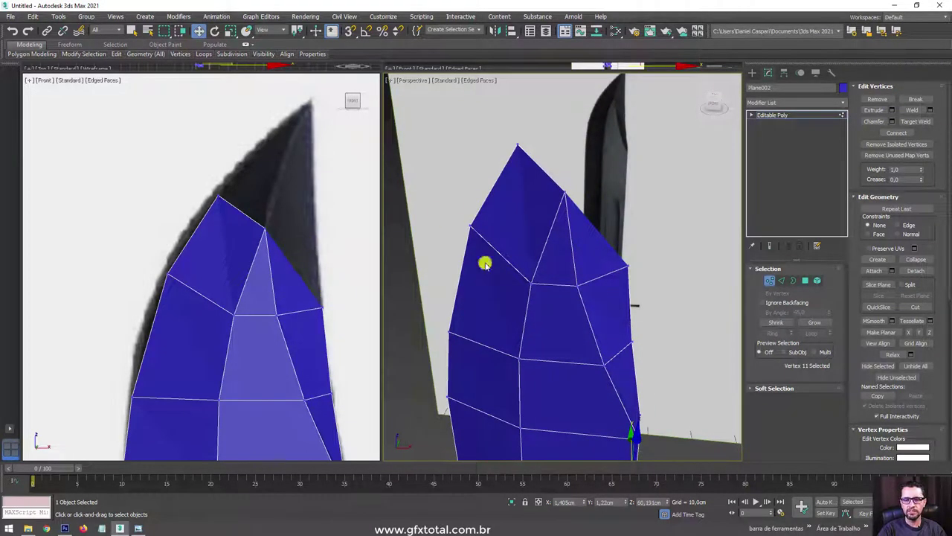
Orbit the left view and briefly try the Cut tool on the blade mesh.
{"action": "middle_click_drag", "start_coordinate": [301, 232], "coordinate": [270, 245], "text": "alt"}
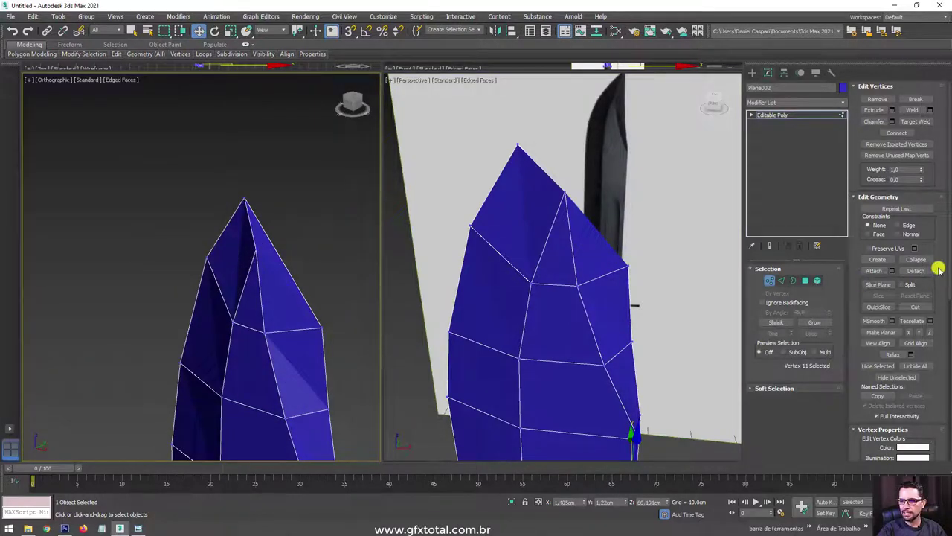
{"action": "left_click_drag", "start_coordinate": [939, 270], "coordinate": [935, 204]}
{"action": "left_click", "coordinate": [915, 241]}
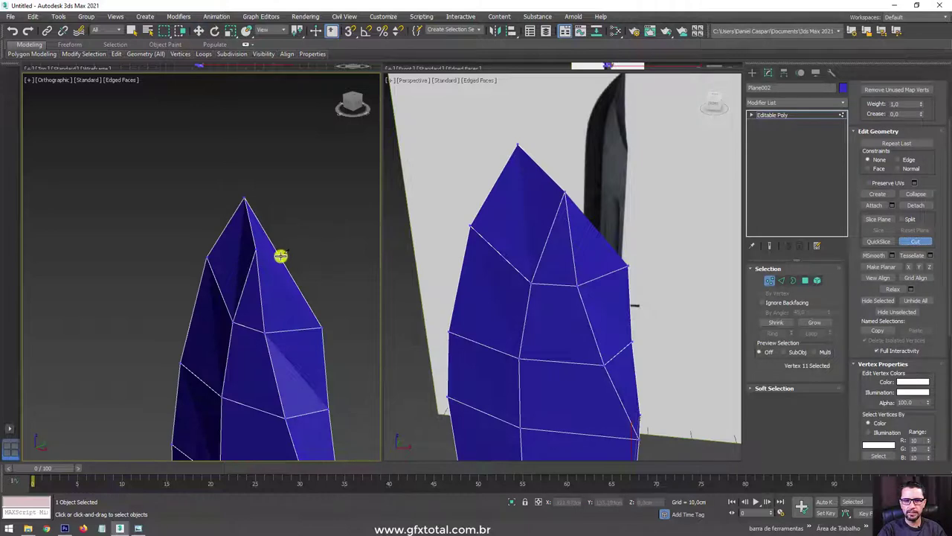
{"action": "key", "text": "w"}
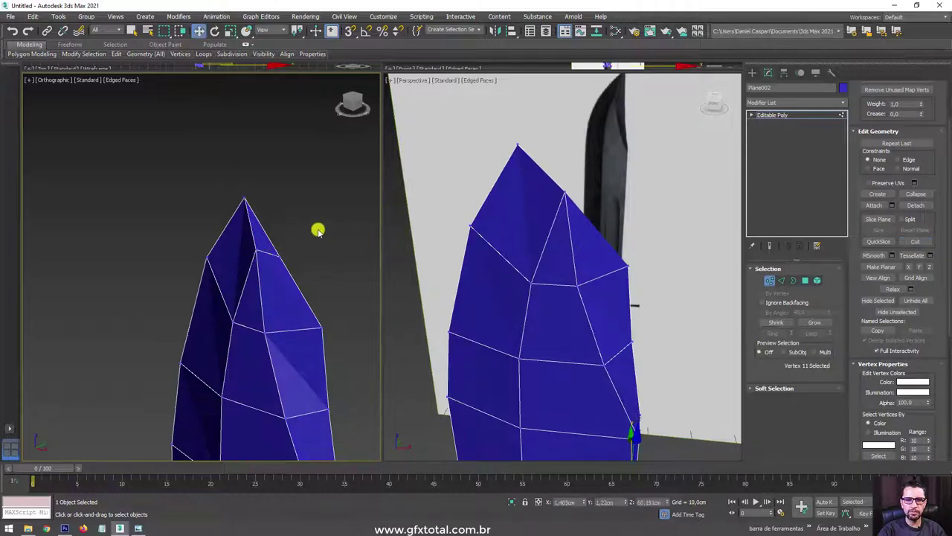
Move the upper vertex out to the blade's back edge, then select the left peak vertex in Front view.
{"action": "left_click", "coordinate": [270, 256]}
{"action": "middle_click_drag", "start_coordinate": [323, 278], "coordinate": [313, 218], "text": "alt"}
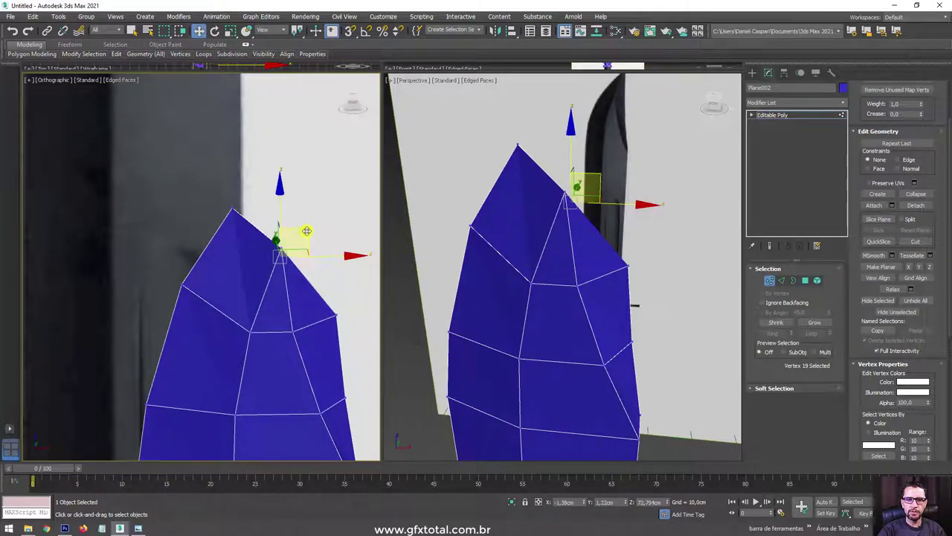
{"action": "mouse_move", "coordinate": [277, 234]}
{"action": "left_mouse_down"}
{"action": "mouse_move", "coordinate": [345, 195]}
{"action": "mouse_move", "coordinate": [315, 218]}
{"action": "mouse_move", "coordinate": [297, 205]}
{"action": "left_mouse_up"}
{"action": "key", "text": "f"}
{"action": "scroll", "coordinate": [234, 232], "scroll_direction": "up", "scroll_amount": 2}
{"action": "scroll", "coordinate": [245, 223], "scroll_direction": "up", "scroll_amount": 1}
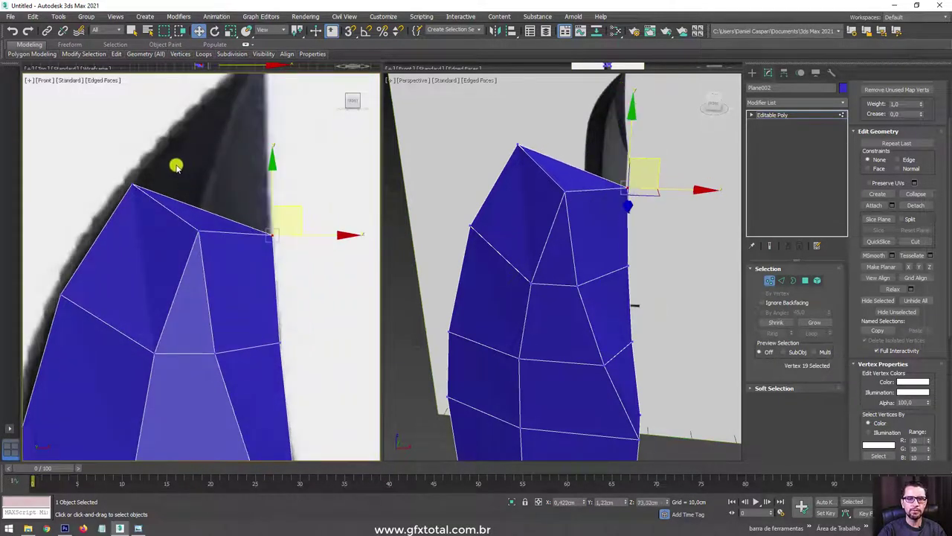
{"action": "left_click", "coordinate": [133, 185]}
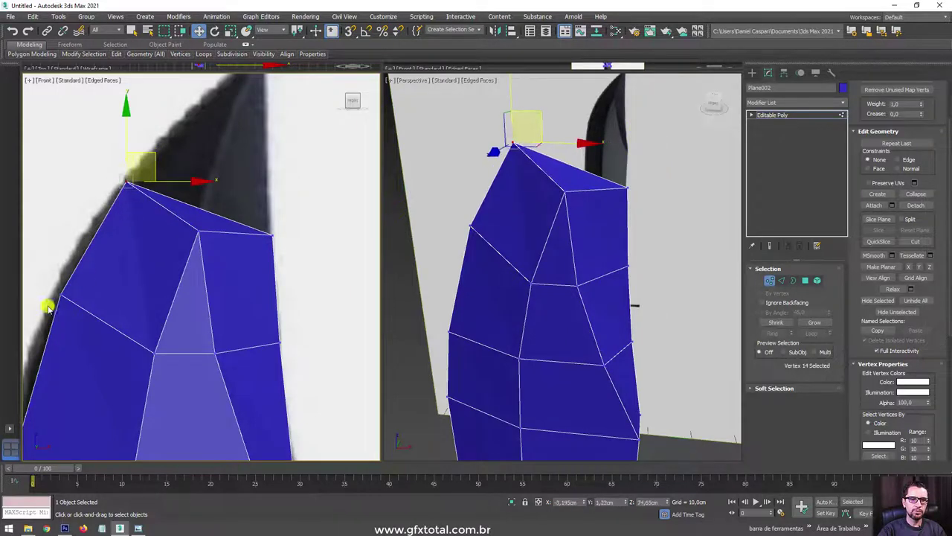
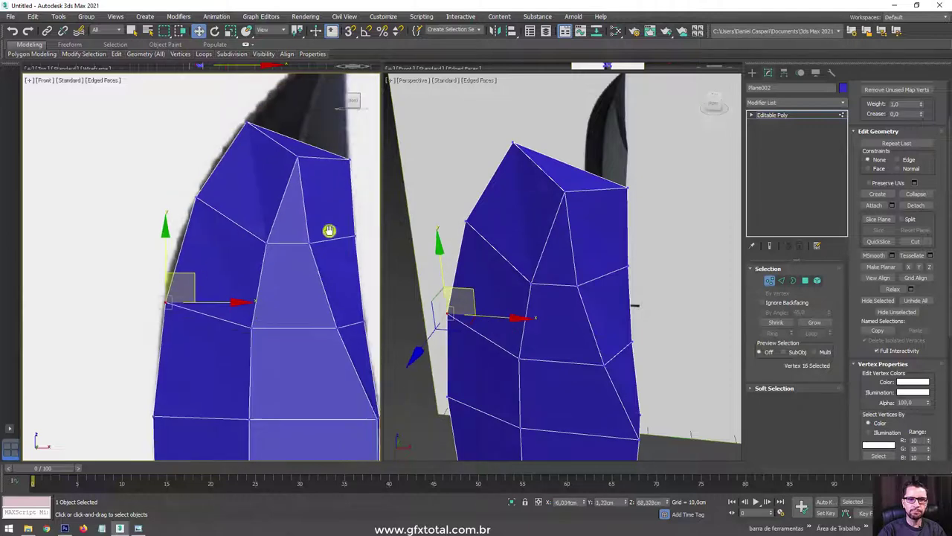
Raise a blade vertex toward the reference outline and delete the blade's top polygon.
{"action": "middle_click_drag", "start_coordinate": [329, 229], "coordinate": [299, 304]}
{"action": "left_click", "coordinate": [805, 279]}
{"action": "left_click", "coordinate": [272, 202]}
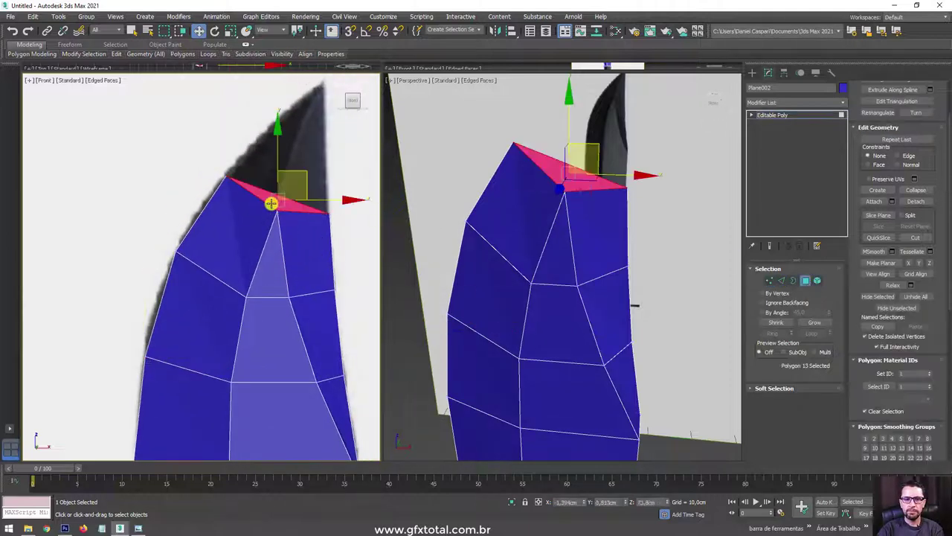
{"action": "key", "text": "Delete"}
Extrude the two open top edges upward and collapse them into a single pointed tip.
{"action": "left_click", "coordinate": [781, 280]}
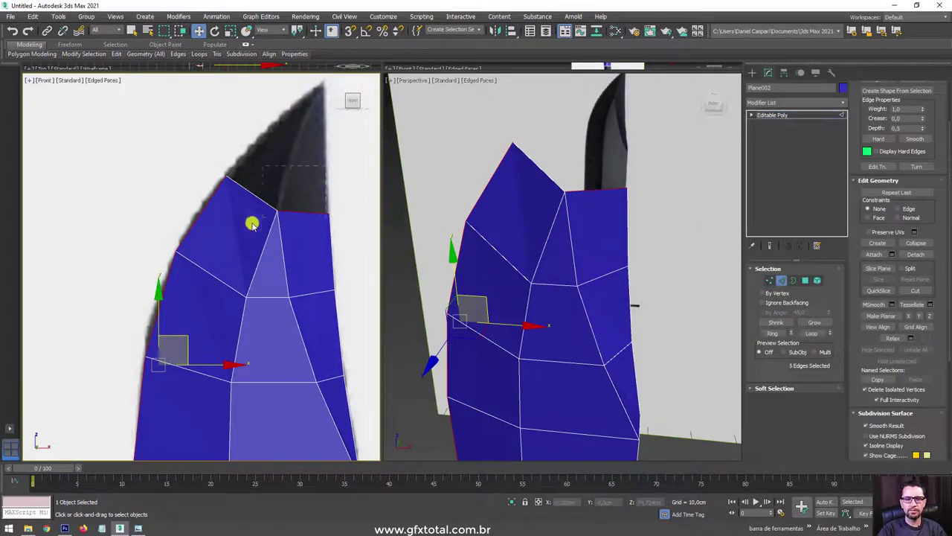
{"action": "left_click", "coordinate": [304, 212]}
{"action": "left_click", "coordinate": [251, 194], "text": "ctrl"}
{"action": "left_click_drag", "start_coordinate": [290, 173], "coordinate": [332, 119], "text": "shift"}
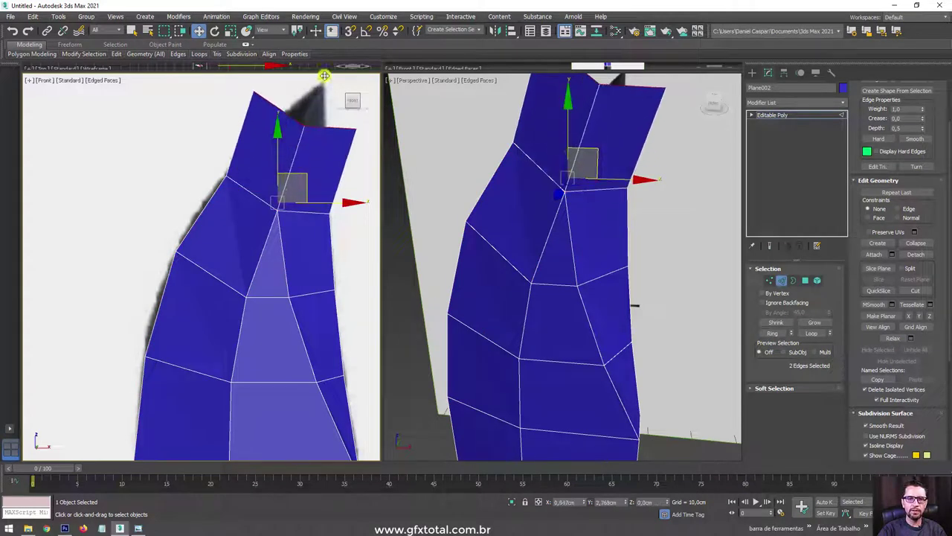
{"action": "middle_click_drag", "start_coordinate": [366, 157], "coordinate": [327, 225]}
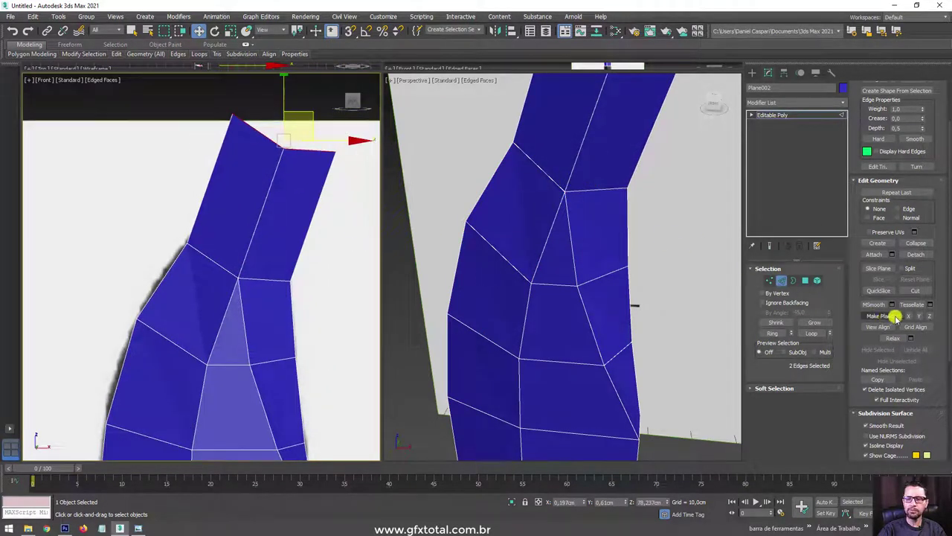
{"action": "left_click", "coordinate": [919, 241]}
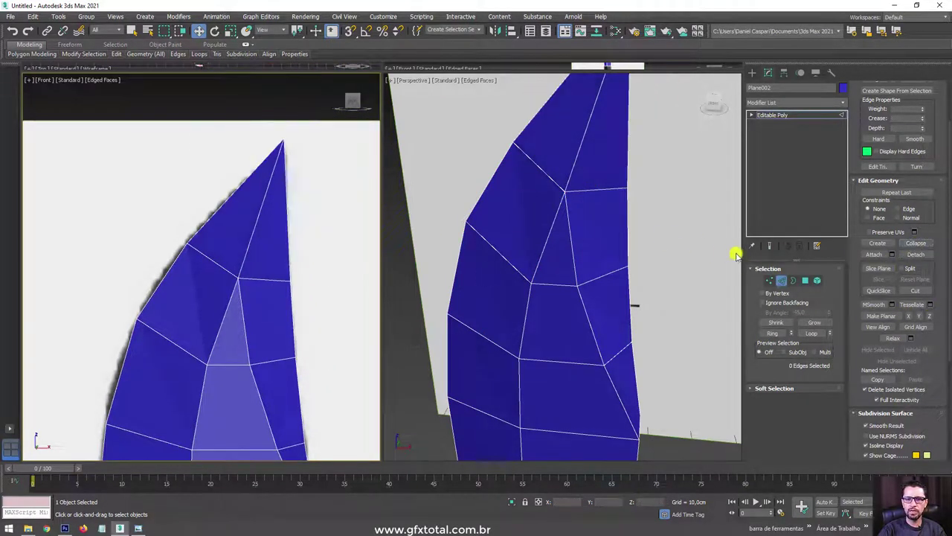
Lower the tip vertex onto the reference knife's point and check it from angled views.
{"action": "left_click", "coordinate": [769, 280]}
{"action": "mouse_move", "coordinate": [335, 166]}
{"action": "left_mouse_down"}
{"action": "mouse_move", "coordinate": [253, 110]}
{"action": "mouse_move", "coordinate": [297, 142]}
{"action": "mouse_move", "coordinate": [305, 127]}
{"action": "left_mouse_up"}
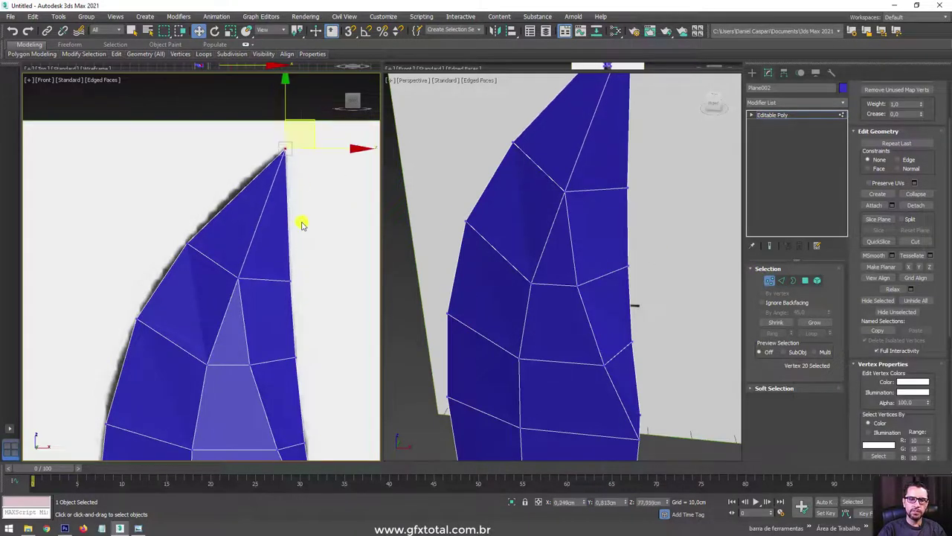
{"action": "mouse_move", "coordinate": [561, 289]}
{"action": "middle_mouse_down", "text": "alt"}
{"action": "mouse_move", "coordinate": [468, 298]}
{"action": "mouse_move", "coordinate": [642, 270]}
{"action": "mouse_move", "coordinate": [618, 336]}
{"action": "mouse_move", "coordinate": [564, 281]}
{"action": "middle_mouse_up", "text": "alt"}
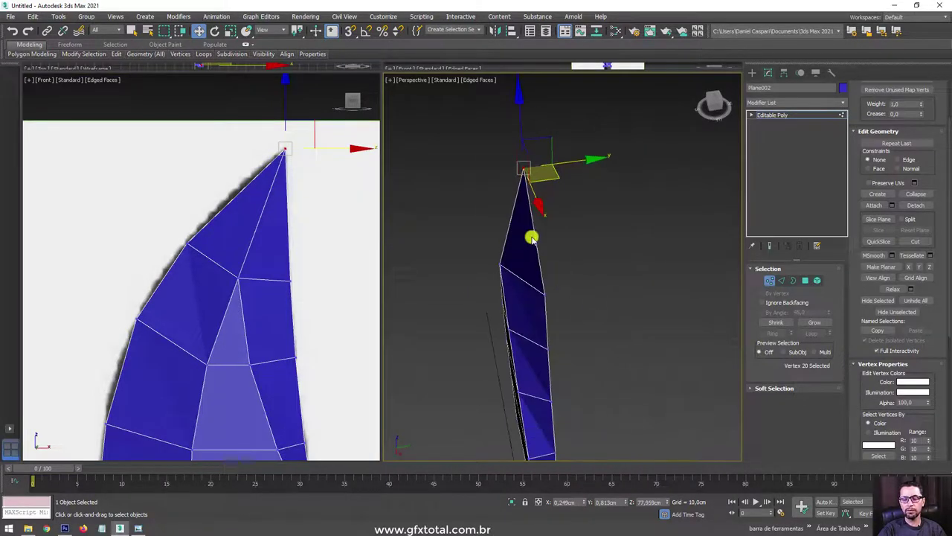
{"action": "mouse_move", "coordinate": [255, 213]}
{"action": "middle_mouse_down", "text": "alt"}
{"action": "mouse_move", "coordinate": [276, 211]}
{"action": "mouse_move", "coordinate": [350, 261]}
{"action": "mouse_move", "coordinate": [272, 297]}
{"action": "middle_mouse_up", "text": "alt"}
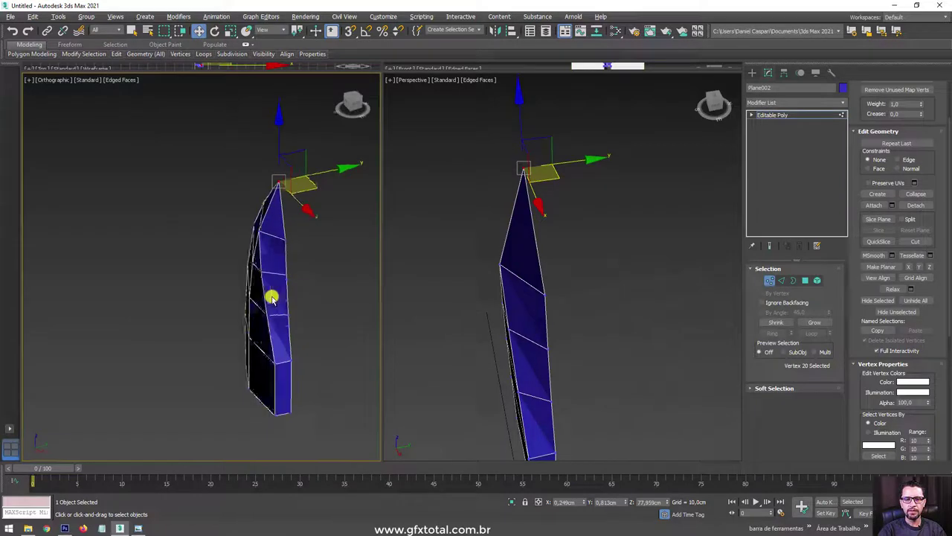
Select the blade's outer border edges, excluding the bottom ones, and scale them inward to thin the blade.
{"action": "left_click", "coordinate": [793, 280]}
{"action": "left_click", "coordinate": [287, 266]}
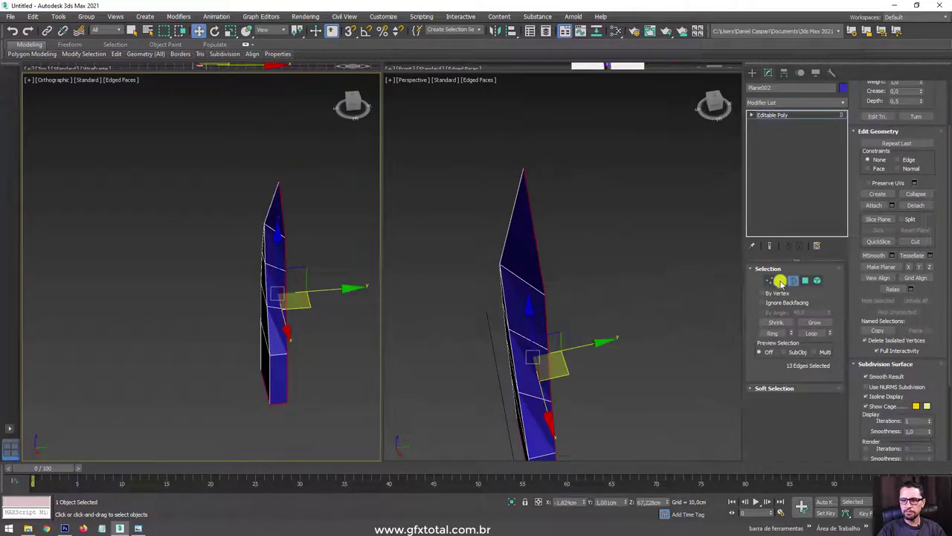
{"action": "left_click", "coordinate": [780, 281]}
{"action": "mouse_move", "coordinate": [314, 334]}
{"action": "middle_mouse_down", "text": "alt"}
{"action": "mouse_move", "coordinate": [302, 306]}
{"action": "mouse_move", "coordinate": [228, 335]}
{"action": "middle_mouse_up", "text": "alt"}
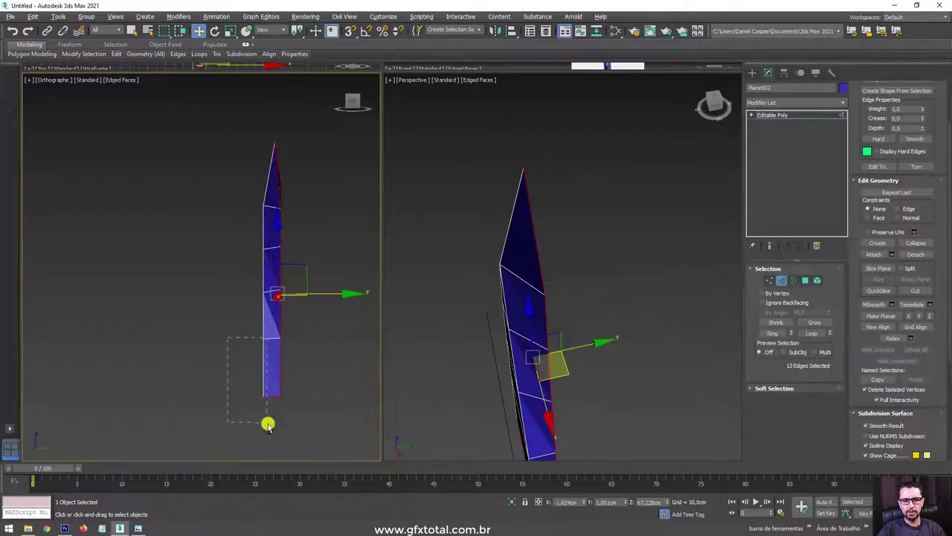
{"action": "left_click_drag", "start_coordinate": [267, 425], "coordinate": [273, 404]}
{"action": "mouse_move", "coordinate": [272, 404]}
{"action": "middle_mouse_down", "text": "alt"}
{"action": "mouse_move", "coordinate": [312, 302]}
{"action": "mouse_move", "coordinate": [327, 354]}
{"action": "middle_mouse_up", "text": "alt"}
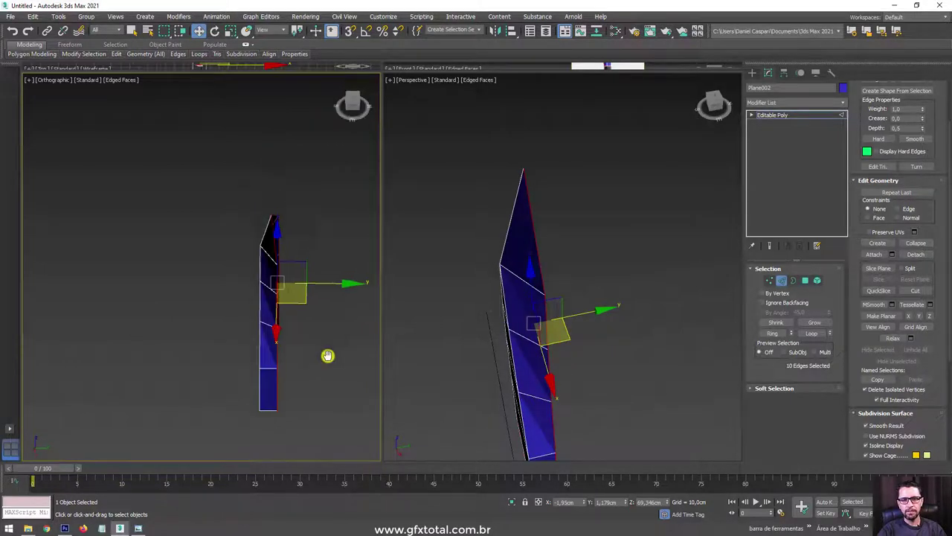
{"action": "key", "text": "r"}
{"action": "left_click_drag", "start_coordinate": [362, 285], "coordinate": [238, 268]}
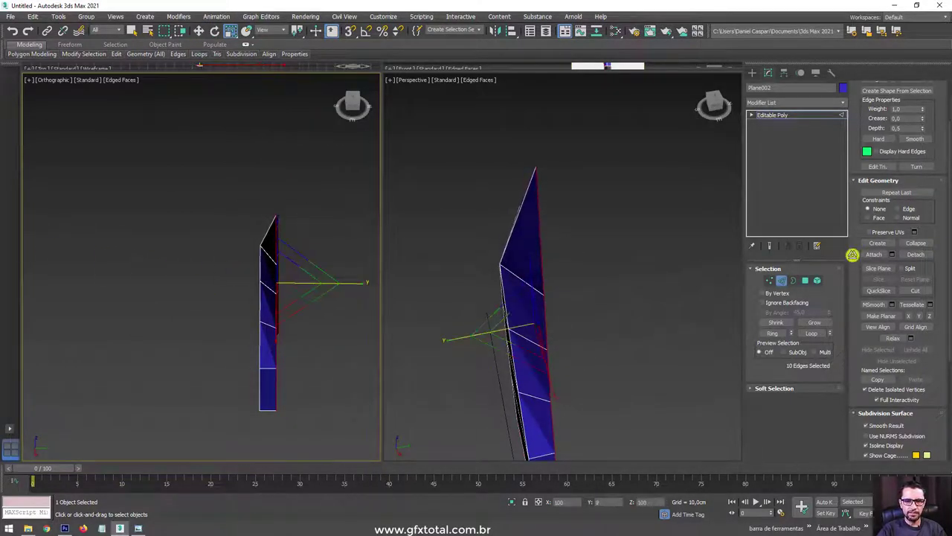
{"action": "left_click_drag", "start_coordinate": [367, 295], "coordinate": [357, 282]}
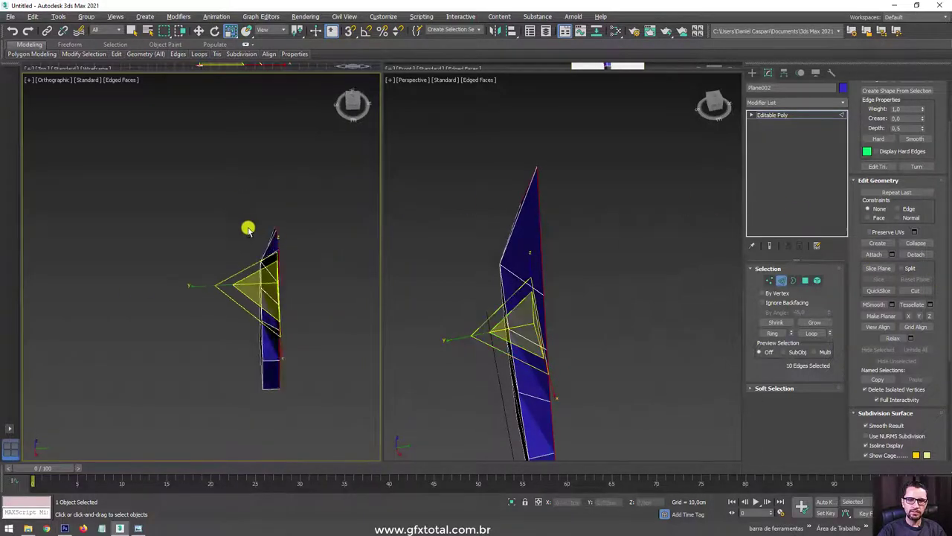
Switch the left viewport to Front and make the blade see-through over the reference with Alt+X.
{"action": "mouse_move", "coordinate": [249, 225]}
{"action": "middle_mouse_down", "text": "alt"}
{"action": "mouse_move", "coordinate": [574, 308]}
{"action": "mouse_move", "coordinate": [638, 308]}
{"action": "mouse_move", "coordinate": [230, 280]}
{"action": "mouse_move", "coordinate": [362, 261]}
{"action": "mouse_move", "coordinate": [220, 275]}
{"action": "middle_mouse_up", "text": "alt"}
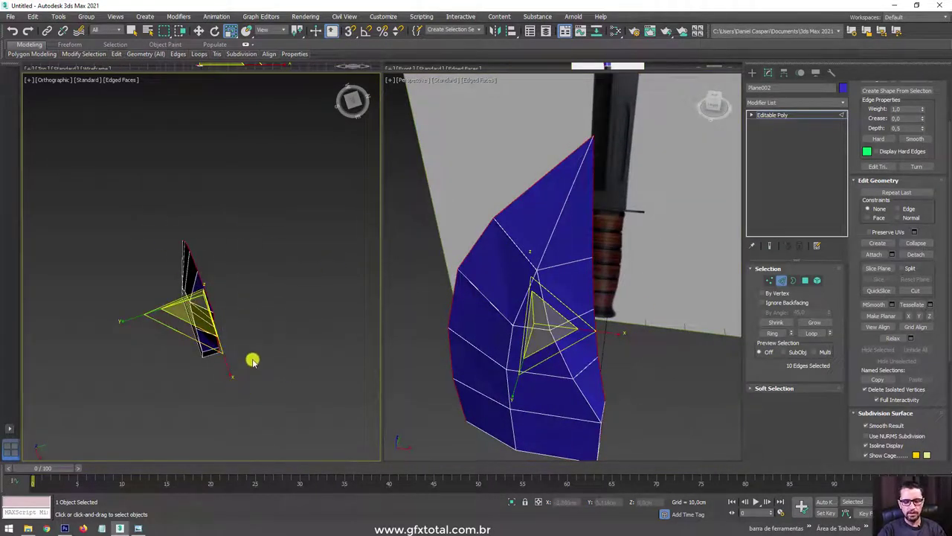
{"action": "key", "text": "f"}
{"action": "scroll", "coordinate": [318, 174], "scroll_direction": "down", "scroll_amount": 2}
{"action": "scroll", "coordinate": [210, 238], "scroll_direction": "down", "scroll_amount": 2}
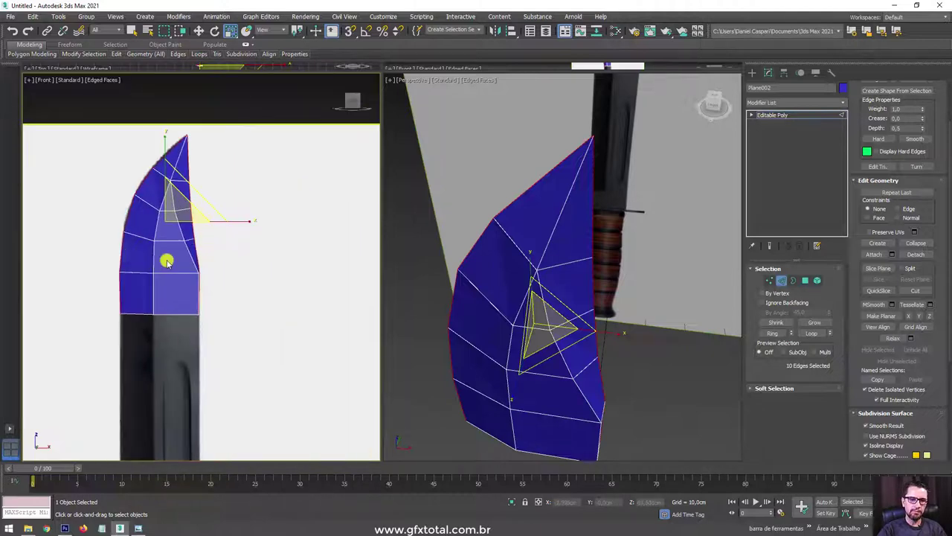
{"action": "key", "text": "alt+x"}
{"action": "key", "text": "alt+x"}
{"action": "key", "text": "alt+x"}
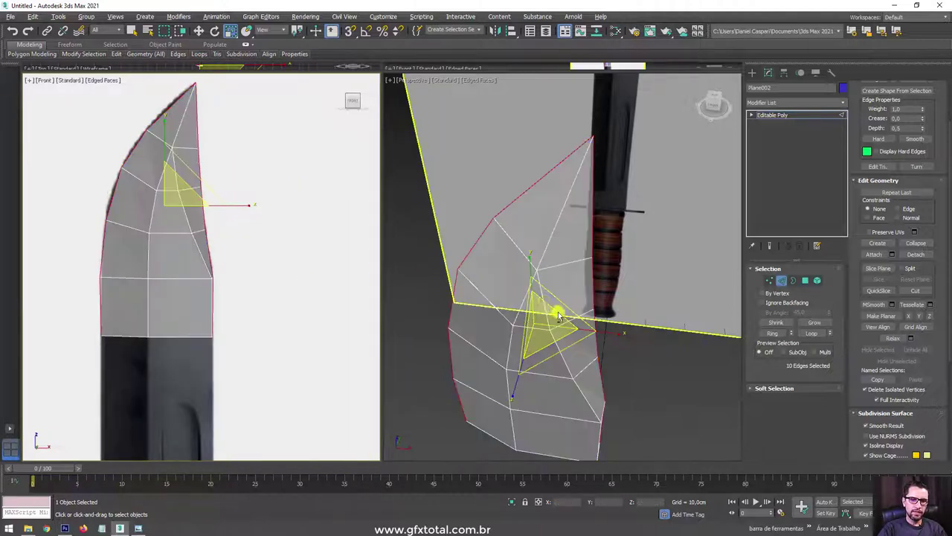
{"action": "mouse_move", "coordinate": [558, 316]}
{"action": "middle_mouse_down", "text": "alt"}
{"action": "mouse_move", "coordinate": [555, 336]}
{"action": "mouse_move", "coordinate": [615, 336]}
{"action": "mouse_move", "coordinate": [576, 332]}
{"action": "mouse_move", "coordinate": [583, 325]}
{"action": "mouse_move", "coordinate": [629, 348]}
{"action": "mouse_move", "coordinate": [618, 389]}
{"action": "mouse_move", "coordinate": [581, 365]}
{"action": "mouse_move", "coordinate": [616, 357]}
{"action": "mouse_move", "coordinate": [600, 323]}
{"action": "mouse_move", "coordinate": [525, 282]}
{"action": "middle_mouse_up", "text": "alt"}
{"action": "key", "text": "alt+x"}
{"action": "key", "text": "alt+x"}
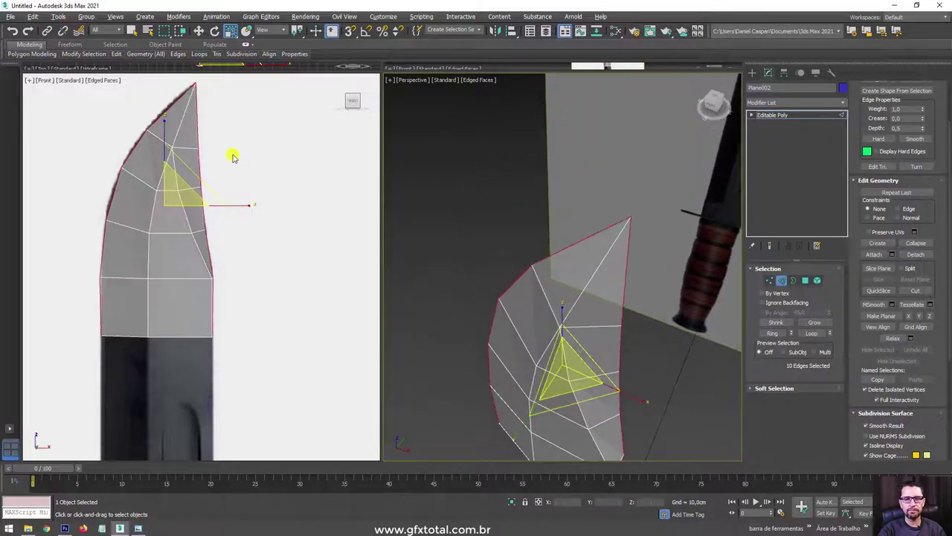
{"action": "middle_click_drag", "start_coordinate": [232, 156], "coordinate": [338, 283]}
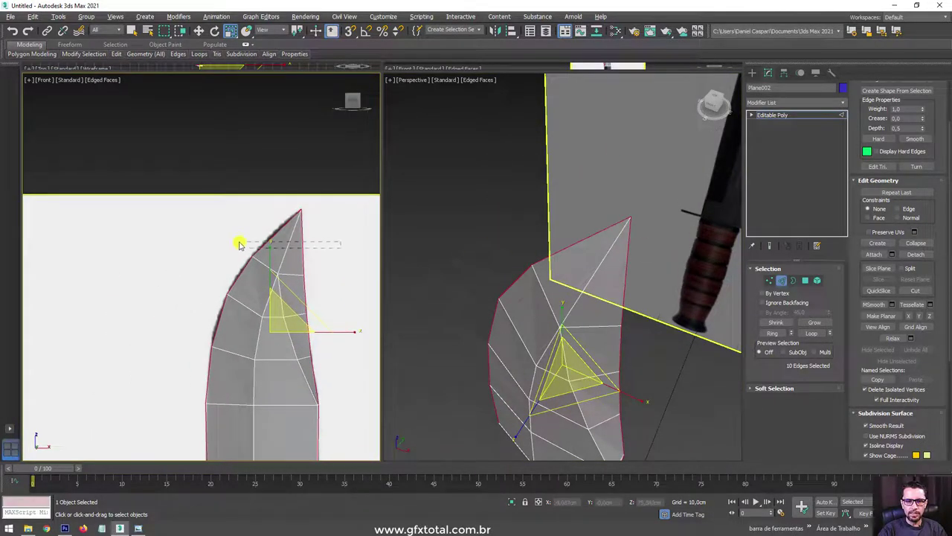
{"action": "left_click_drag", "start_coordinate": [240, 244], "coordinate": [238, 245]}
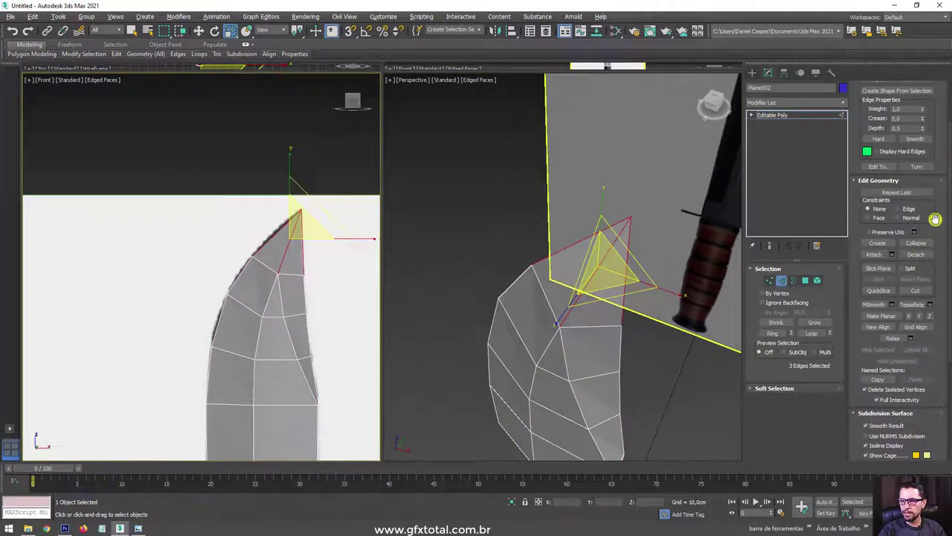
{"action": "scroll", "coordinate": [936, 227], "scroll_direction": "up", "scroll_amount": 3}
{"action": "left_click", "coordinate": [929, 144]}
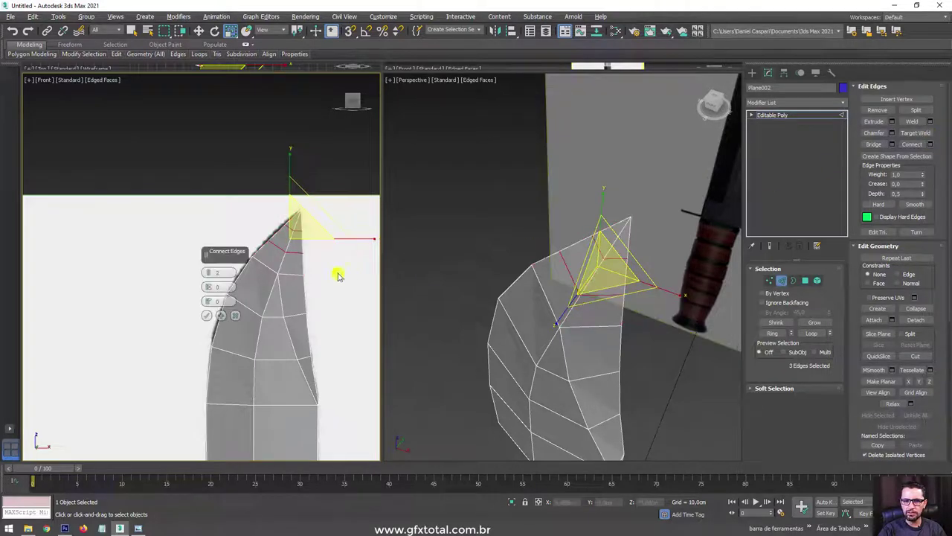
{"action": "left_click", "coordinate": [207, 316]}
{"action": "scroll", "coordinate": [293, 238], "scroll_direction": "up", "scroll_amount": 3}
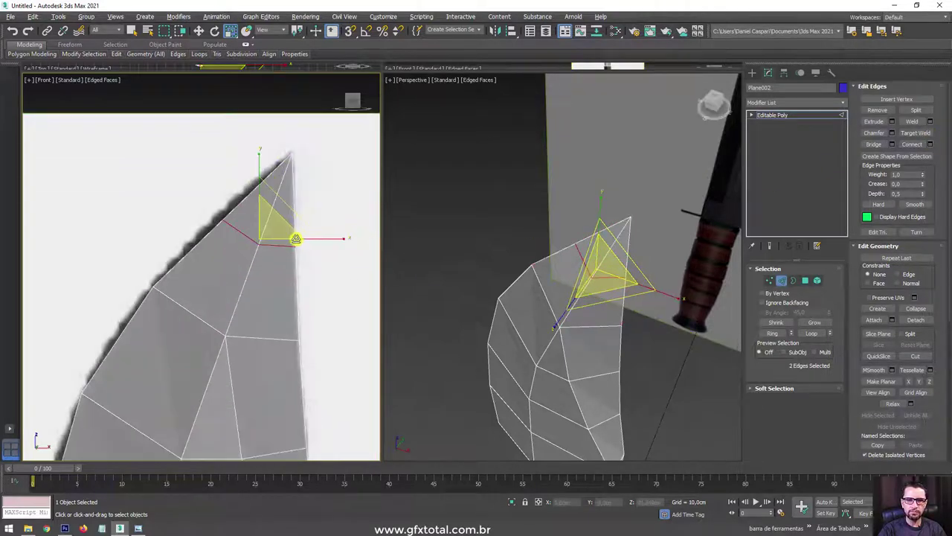
{"action": "scroll", "coordinate": [293, 238], "scroll_direction": "up", "scroll_amount": 2}
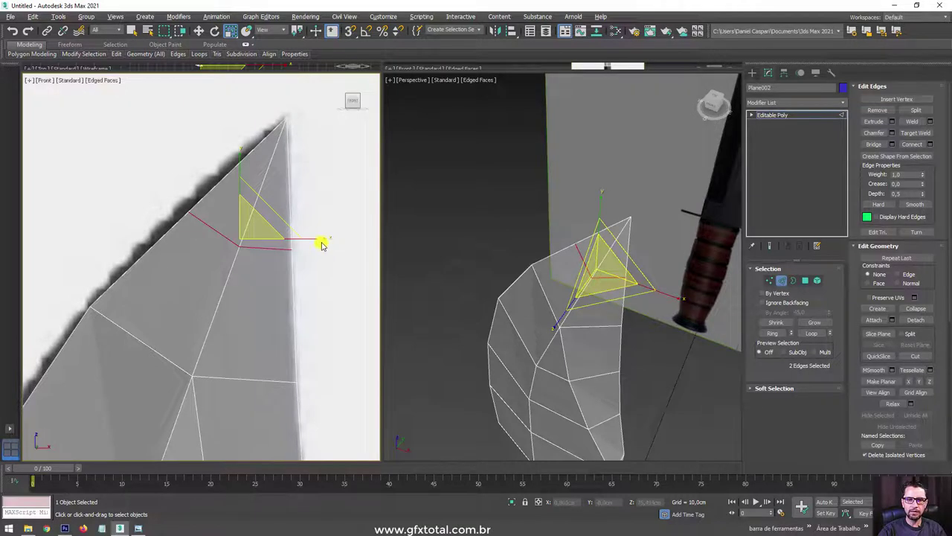
{"action": "key", "text": "w"}
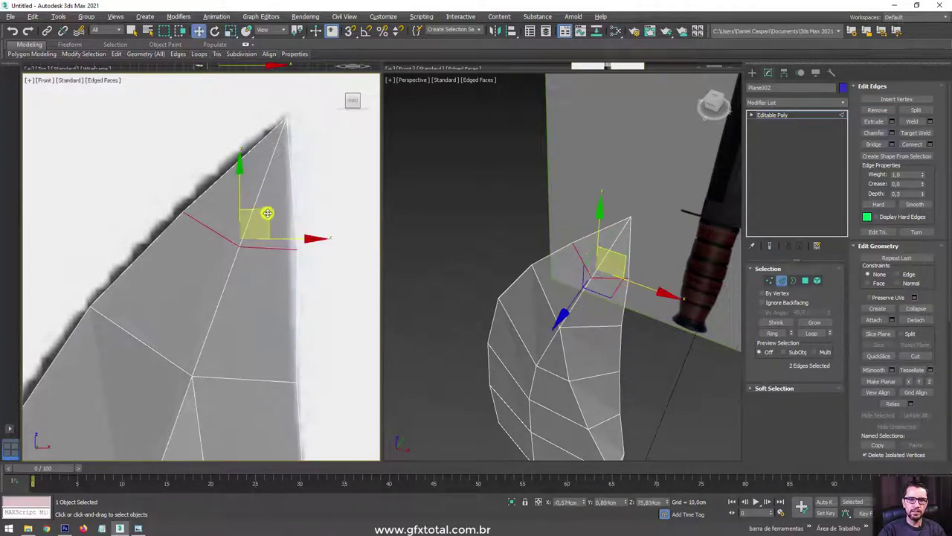
{"action": "left_click_drag", "start_coordinate": [262, 216], "coordinate": [259, 213]}
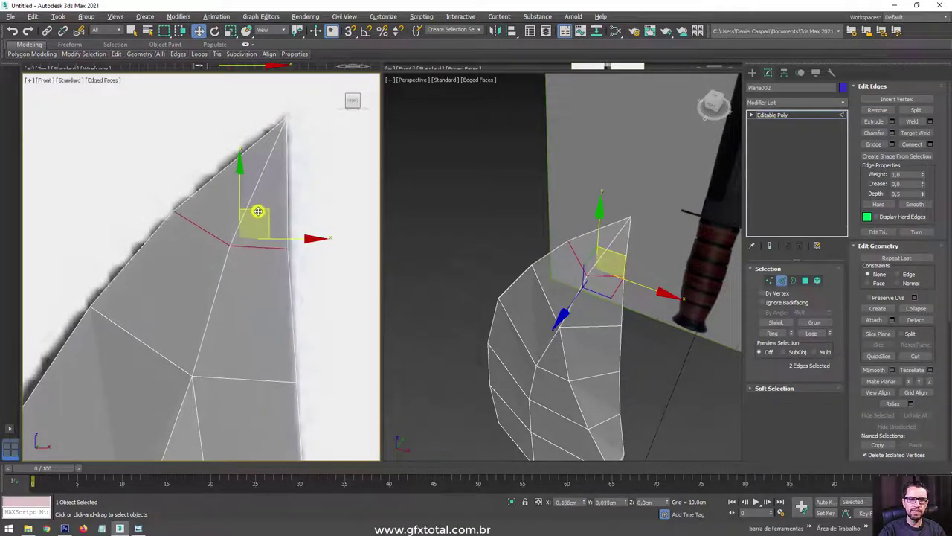
{"action": "scroll", "coordinate": [261, 215], "scroll_direction": "down", "scroll_amount": 4}
{"action": "scroll", "coordinate": [238, 171], "scroll_direction": "down", "scroll_amount": 1}
{"action": "middle_click_drag", "start_coordinate": [238, 171], "coordinate": [222, 104]}
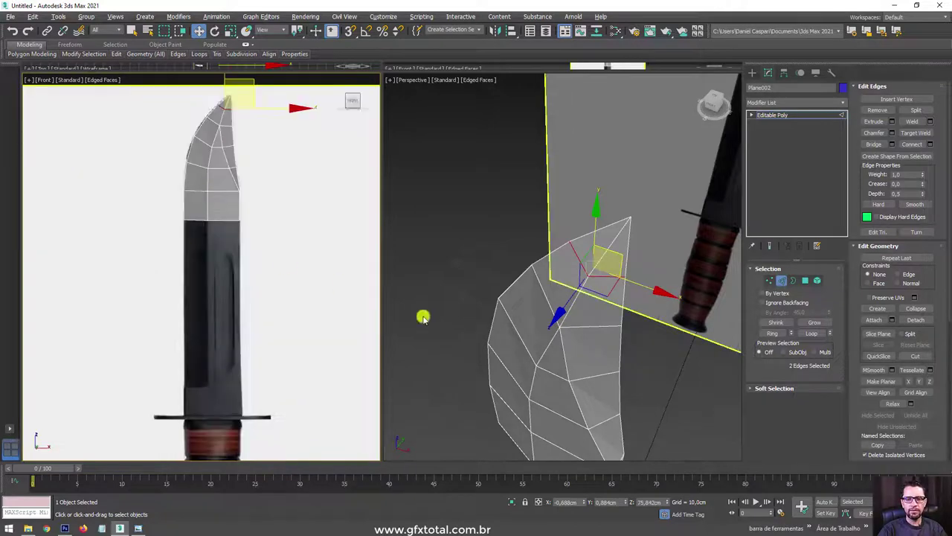
{"action": "mouse_move", "coordinate": [631, 383]}
{"action": "middle_mouse_down", "text": "alt"}
{"action": "mouse_move", "coordinate": [625, 322]}
{"action": "mouse_move", "coordinate": [574, 270]}
{"action": "middle_mouse_up", "text": "alt"}
{"action": "scroll", "coordinate": [625, 323], "scroll_direction": "down", "scroll_amount": 3}
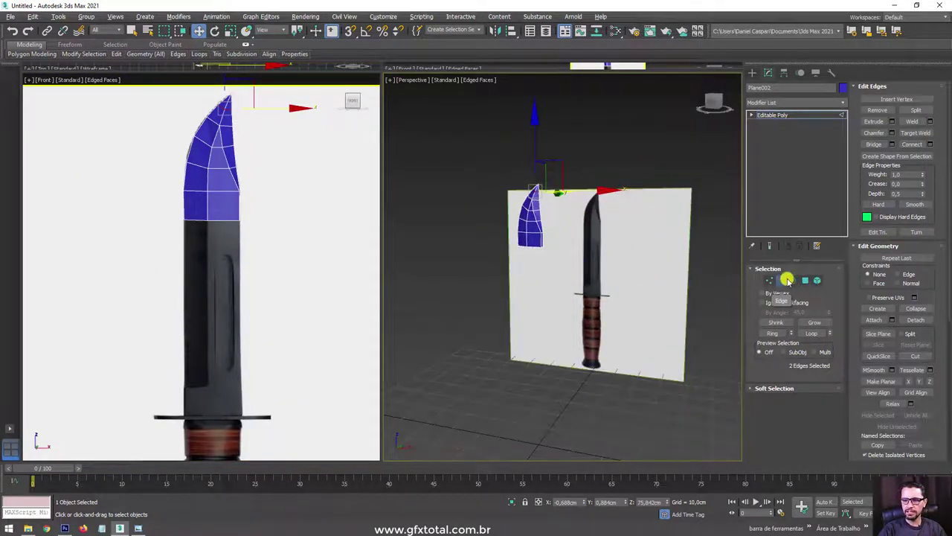
{"action": "mouse_move", "coordinate": [273, 265]}
{"action": "left_mouse_down"}
{"action": "mouse_move", "coordinate": [153, 215]}
{"action": "mouse_move", "coordinate": [299, 202]}
{"action": "left_mouse_up"}
{"action": "scroll", "coordinate": [216, 212], "scroll_direction": "up", "scroll_amount": 2}
{"action": "scroll", "coordinate": [227, 119], "scroll_direction": "up", "scroll_amount": 2}
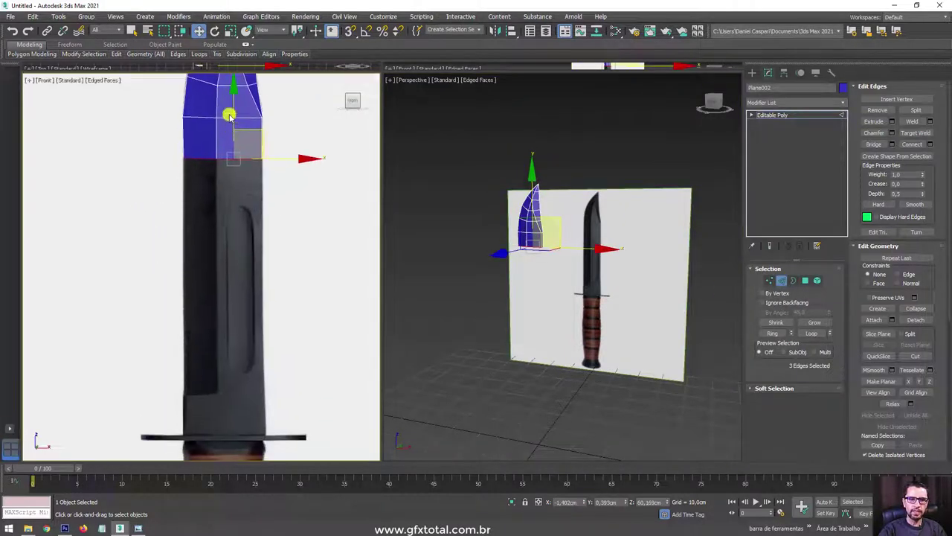
{"action": "left_click_drag", "start_coordinate": [232, 105], "coordinate": [234, 338], "text": "shift"}
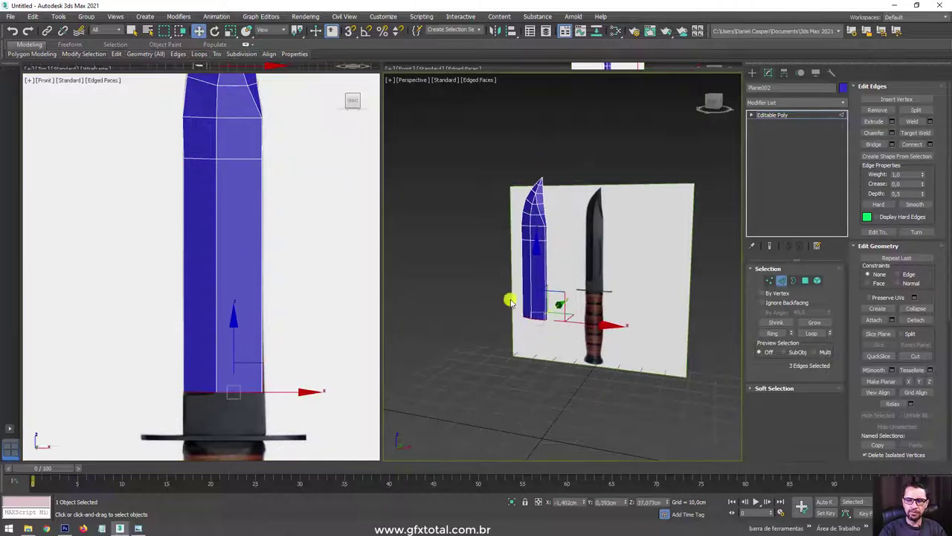
{"action": "scroll", "coordinate": [558, 327], "scroll_direction": "up", "scroll_amount": 4}
{"action": "mouse_move", "coordinate": [558, 327]}
{"action": "middle_mouse_down", "text": "alt"}
{"action": "mouse_move", "coordinate": [615, 350]}
{"action": "mouse_move", "coordinate": [558, 367]}
{"action": "mouse_move", "coordinate": [535, 219]}
{"action": "middle_mouse_up", "text": "alt"}
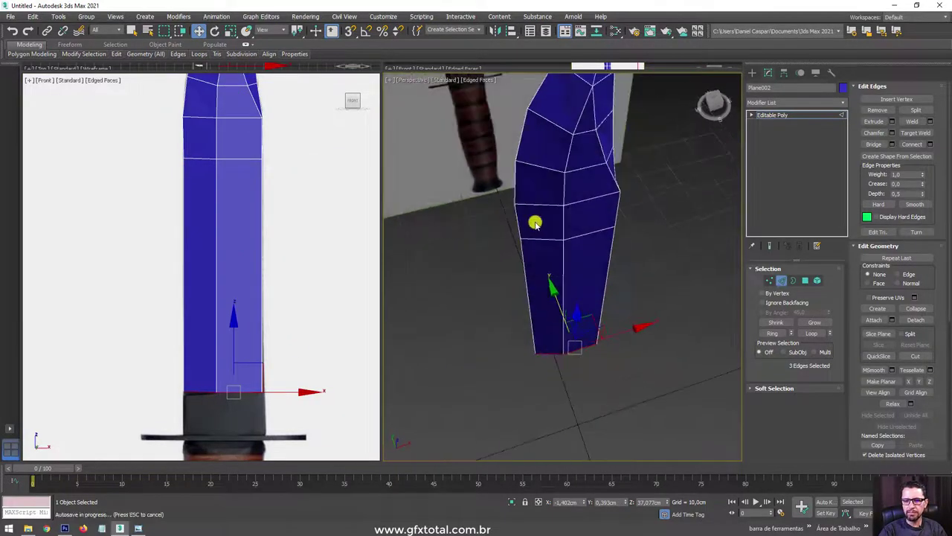
{"action": "scroll", "coordinate": [405, 350], "scroll_direction": "down", "scroll_amount": 3}
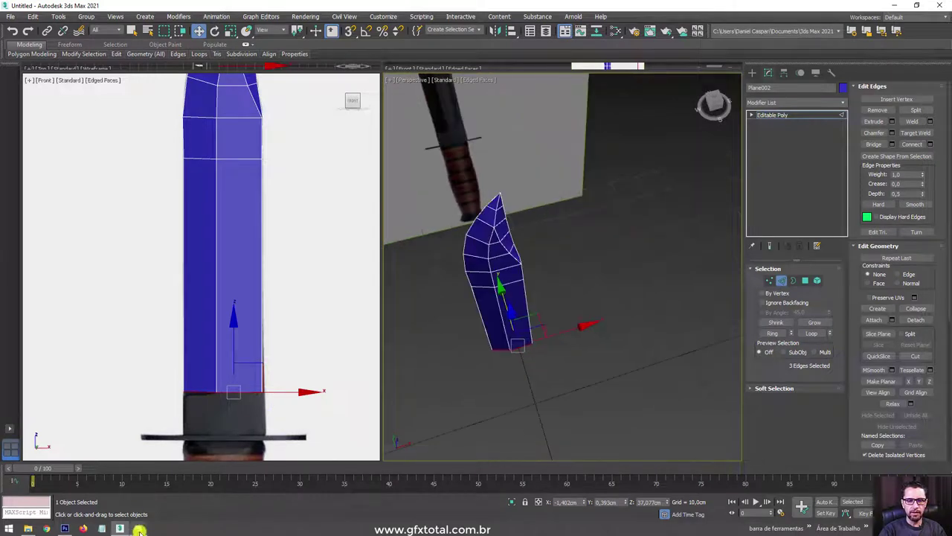
Review the labelled knife diagram of blade, guard and handle in Photo Viewer, then dismiss it.
{"action": "left_click", "coordinate": [138, 529]}
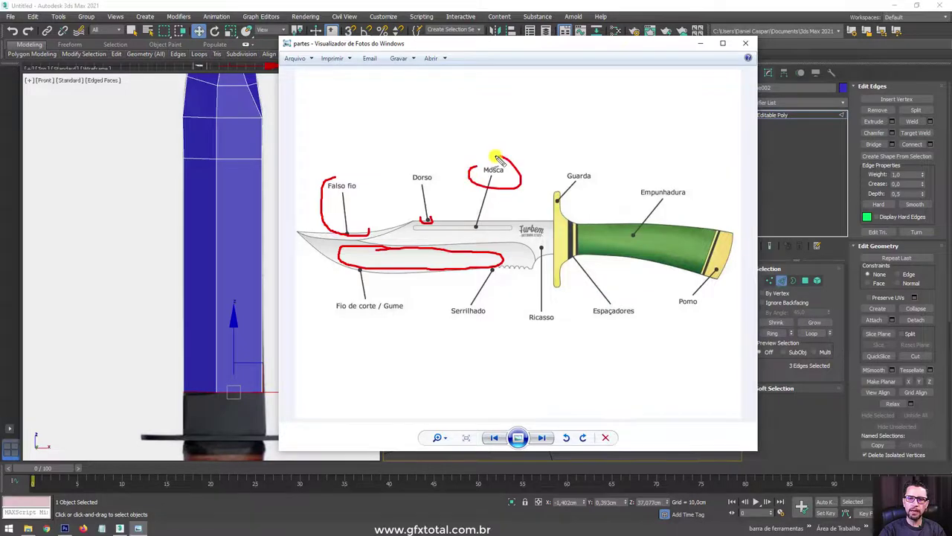
{"action": "key", "text": "Escape"}
Stretch the blade's bottom edges down to meet the guard.
{"action": "left_click", "coordinate": [700, 42]}
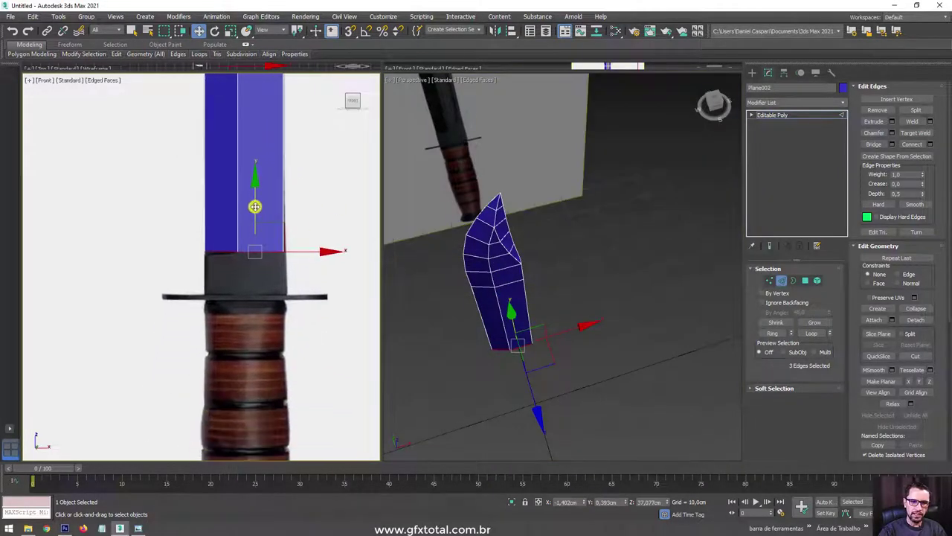
{"action": "left_click_drag", "start_coordinate": [255, 206], "coordinate": [263, 284]}
{"action": "scroll", "coordinate": [513, 354], "scroll_direction": "up", "scroll_amount": 4}
{"action": "scroll", "coordinate": [510, 336], "scroll_direction": "up", "scroll_amount": 2}
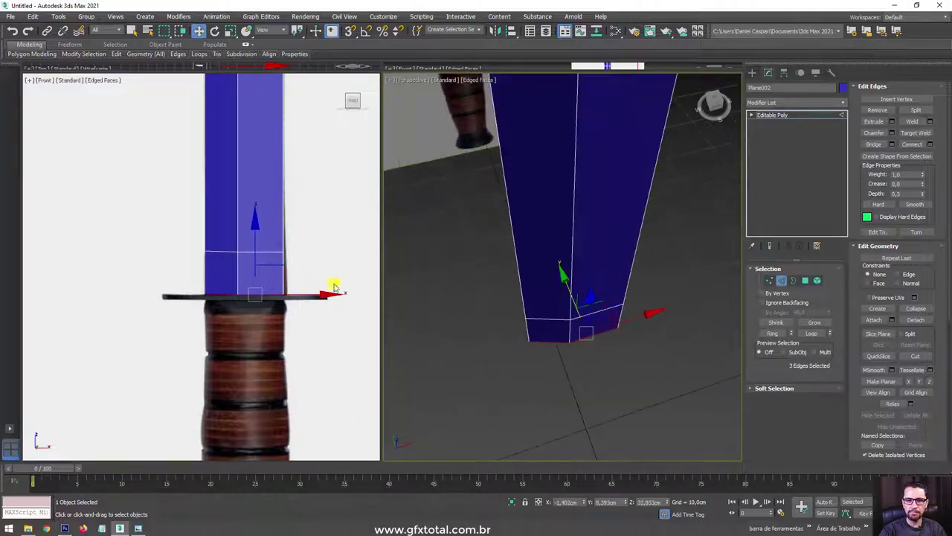
{"action": "middle_click_drag", "start_coordinate": [531, 323], "coordinate": [448, 350], "text": "alt"}
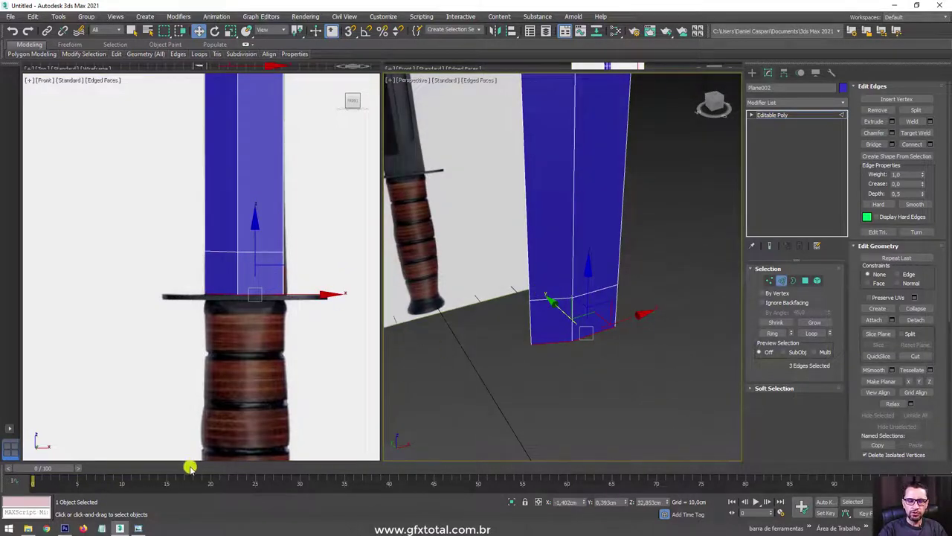
{"action": "middle_click_drag", "start_coordinate": [436, 257], "coordinate": [570, 215], "text": "alt"}
{"action": "scroll", "coordinate": [563, 208], "scroll_direction": "up", "scroll_amount": 3}
{"action": "scroll", "coordinate": [527, 244], "scroll_direction": "up", "scroll_amount": 1}
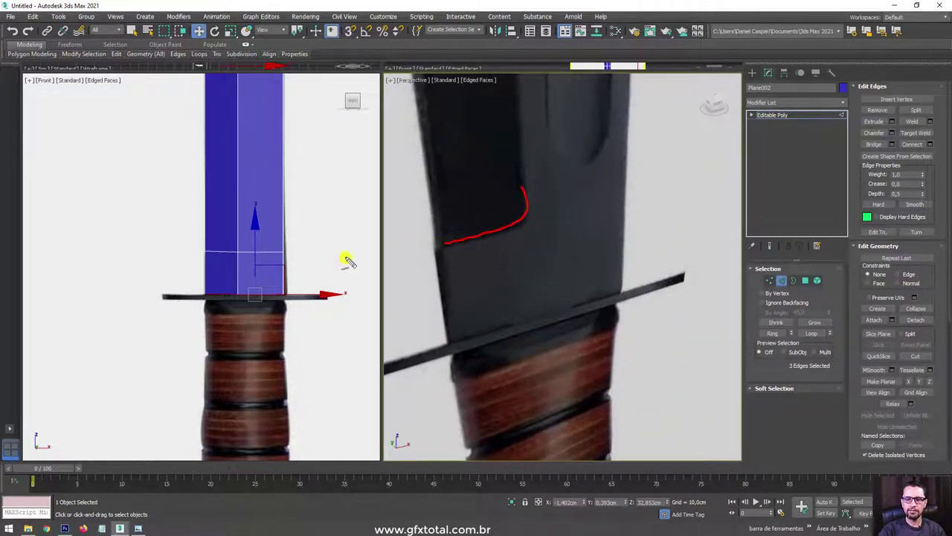
{"action": "mouse_move", "coordinate": [212, 281]}
{"action": "middle_mouse_down", "text": "alt"}
{"action": "mouse_move", "coordinate": [260, 304]}
{"action": "mouse_move", "coordinate": [247, 290]}
{"action": "middle_mouse_up", "text": "alt"}
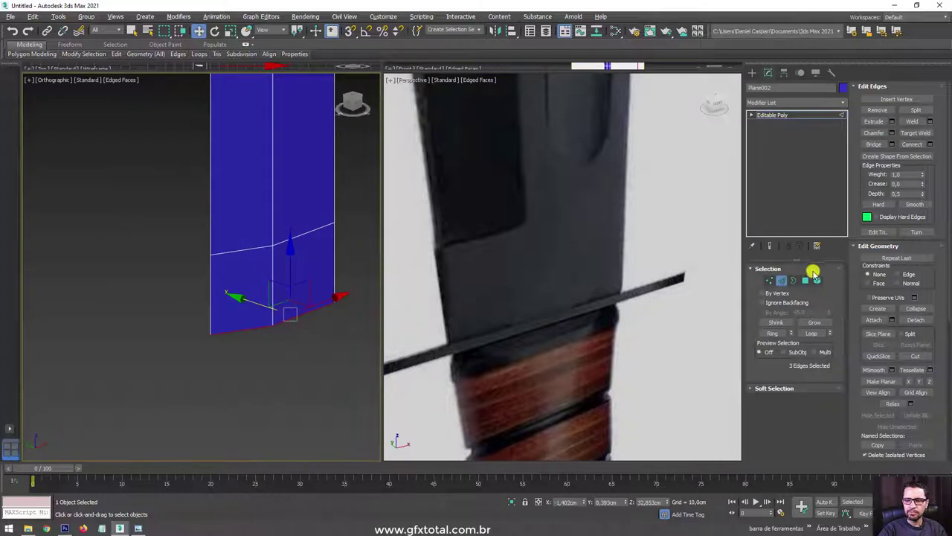
Delete the blade's lower-left polygon and extrude a new face outward from the corner edge.
{"action": "key", "text": "4"}
{"action": "left_click", "coordinate": [223, 305]}
{"action": "key", "text": "Delete"}
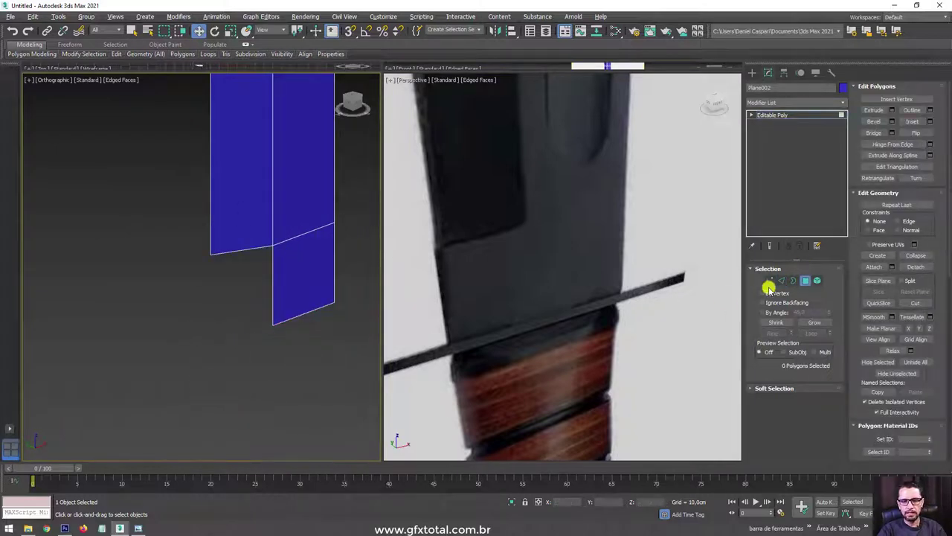
{"action": "left_click", "coordinate": [781, 280]}
{"action": "left_click", "coordinate": [273, 277]}
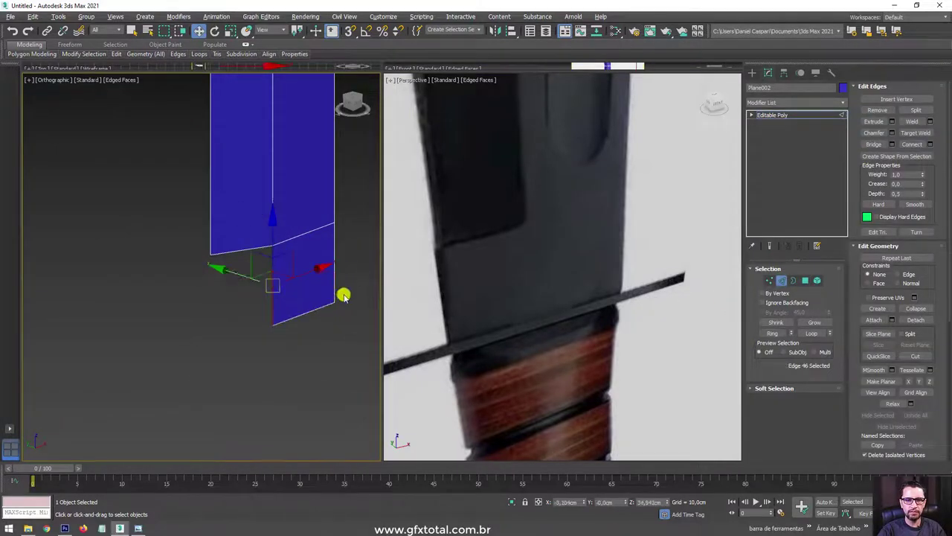
{"action": "middle_click_drag", "start_coordinate": [344, 293], "coordinate": [310, 288], "text": "alt"}
{"action": "left_click_drag", "start_coordinate": [309, 278], "coordinate": [256, 290], "text": "shift"}
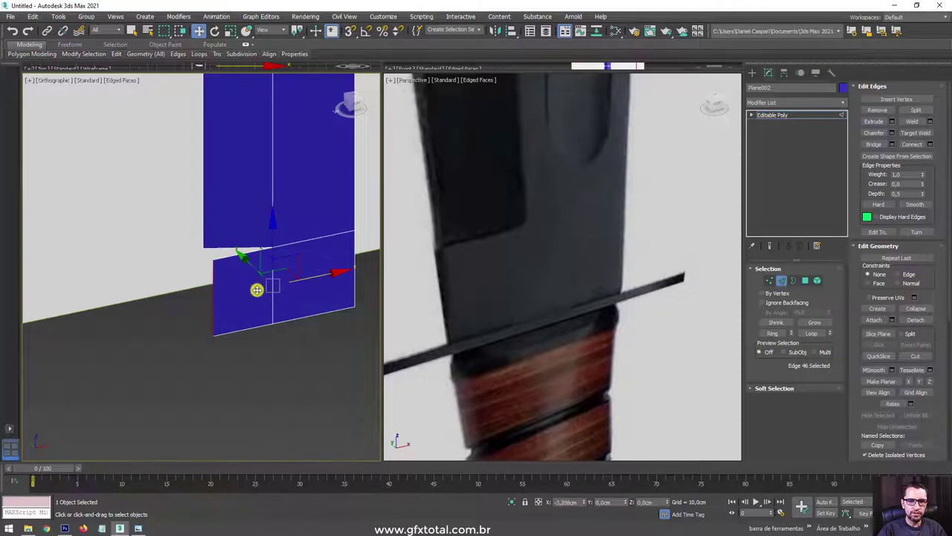
{"action": "mouse_move", "coordinate": [255, 290]}
{"action": "middle_mouse_down", "text": "alt"}
{"action": "mouse_move", "coordinate": [275, 305]}
{"action": "mouse_move", "coordinate": [166, 298]}
{"action": "mouse_move", "coordinate": [189, 302]}
{"action": "mouse_move", "coordinate": [160, 312]}
{"action": "middle_mouse_up", "text": "alt"}
{"action": "left_click_drag", "start_coordinate": [161, 311], "coordinate": [155, 314]}
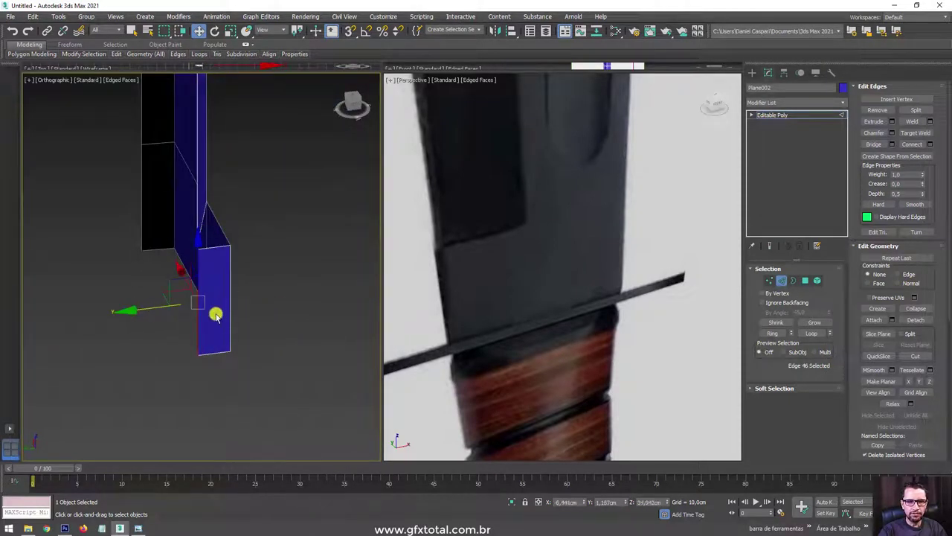
{"action": "scroll", "coordinate": [213, 314], "scroll_direction": "up", "scroll_amount": 3}
{"action": "scroll", "coordinate": [185, 270], "scroll_direction": "up", "scroll_amount": 2}
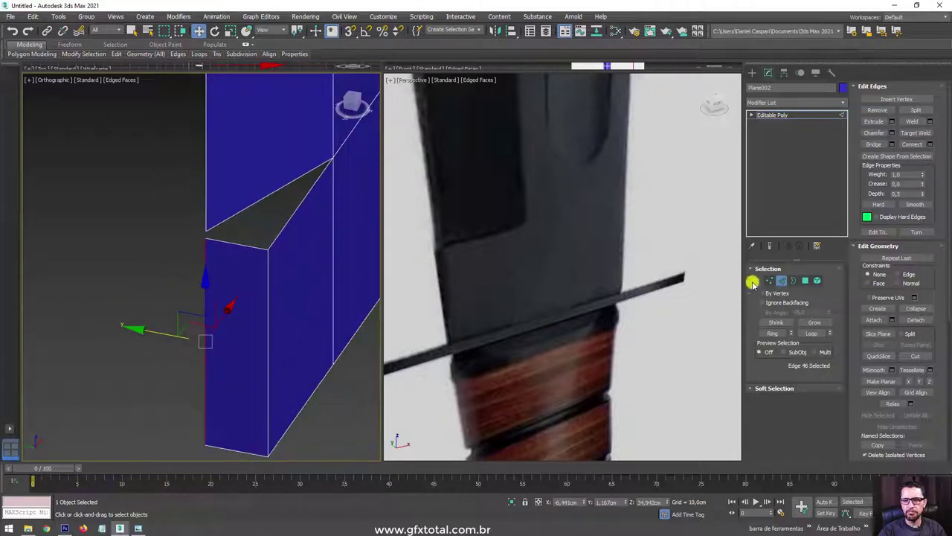
Weld the two corner vertices into one and select the slanted edges around the gap.
{"action": "key", "text": "1"}
{"action": "left_click_drag", "start_coordinate": [160, 213], "coordinate": [217, 262]}
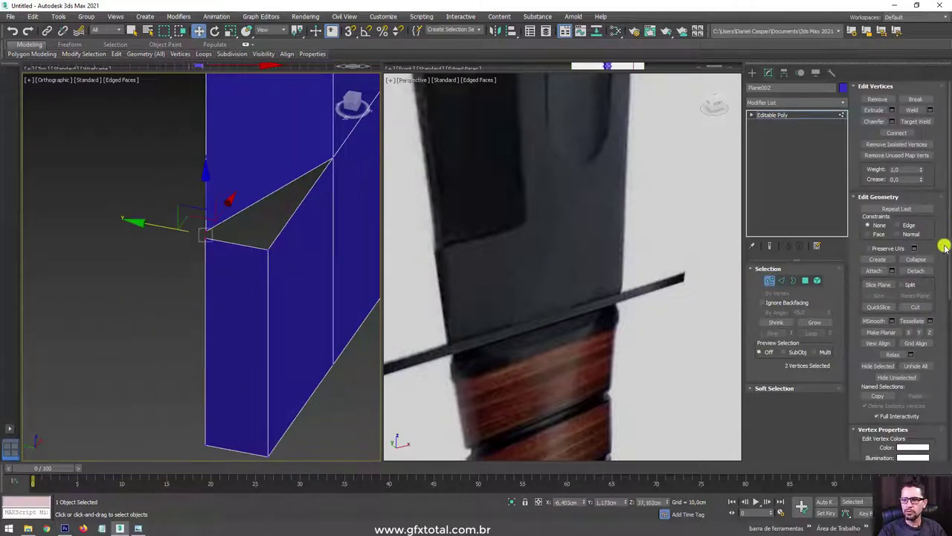
{"action": "left_click", "coordinate": [920, 259]}
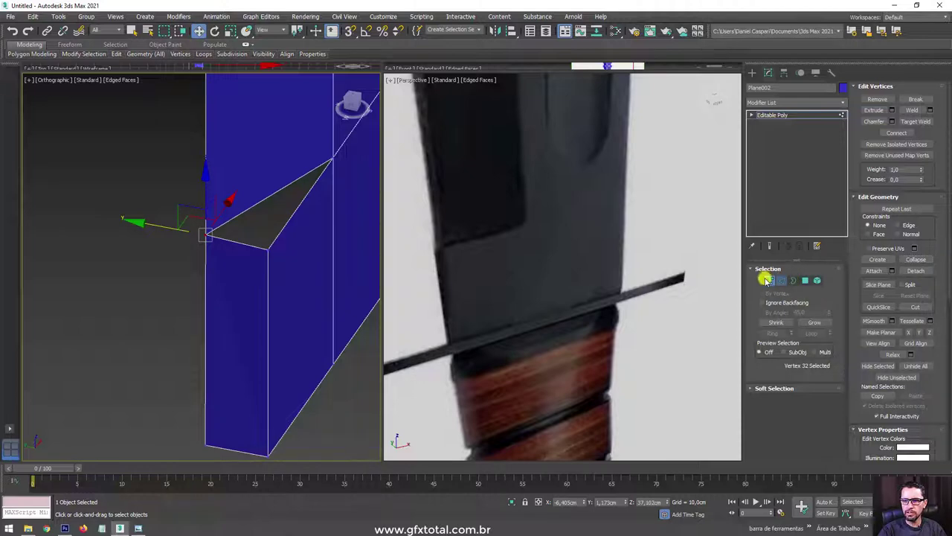
{"action": "left_click", "coordinate": [781, 279]}
{"action": "left_click", "coordinate": [234, 217]}
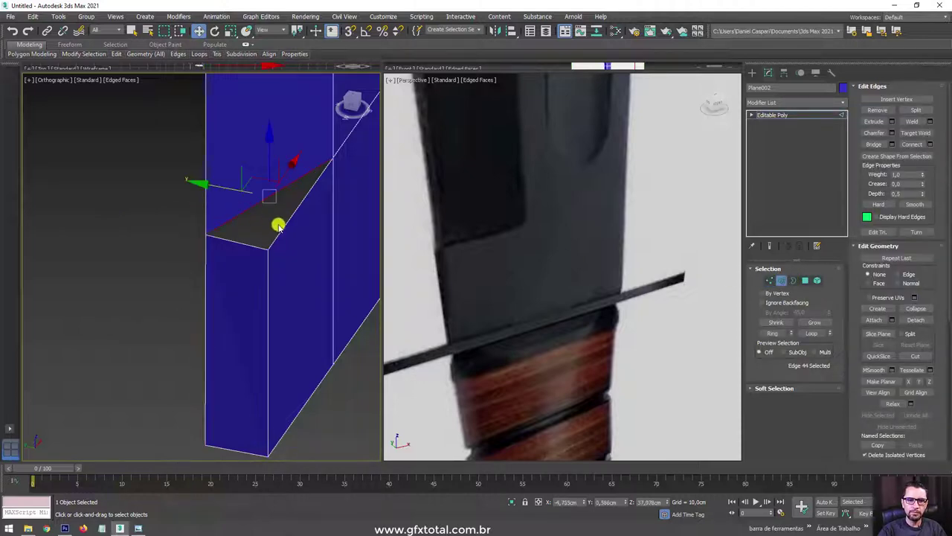
{"action": "left_click", "coordinate": [272, 242], "text": "ctrl"}
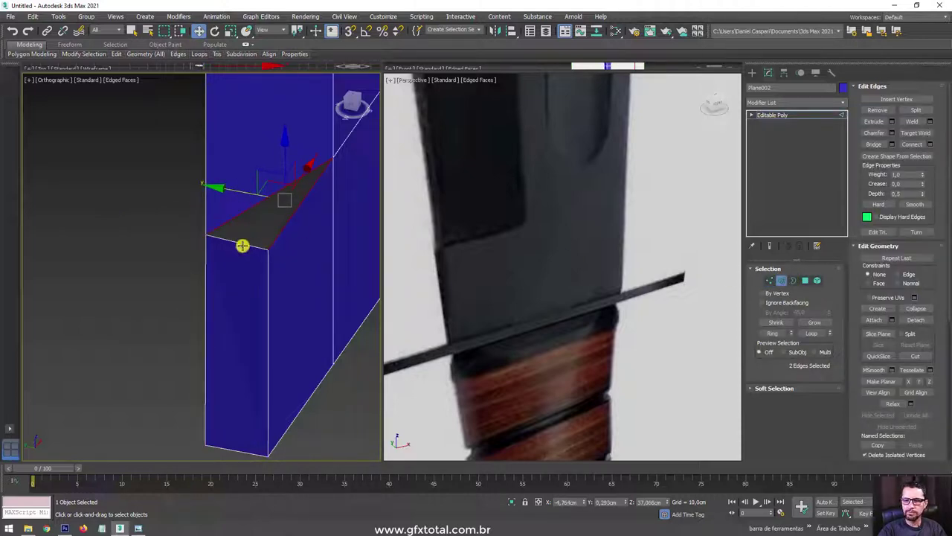
{"action": "left_click", "coordinate": [245, 245], "text": "ctrl"}
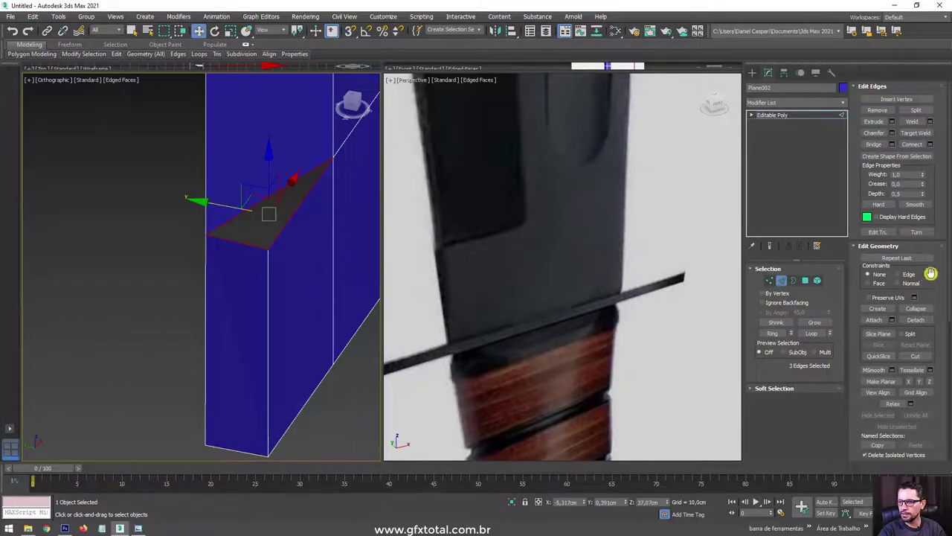
{"action": "scroll", "coordinate": [931, 211], "scroll_direction": "down", "scroll_amount": 3}
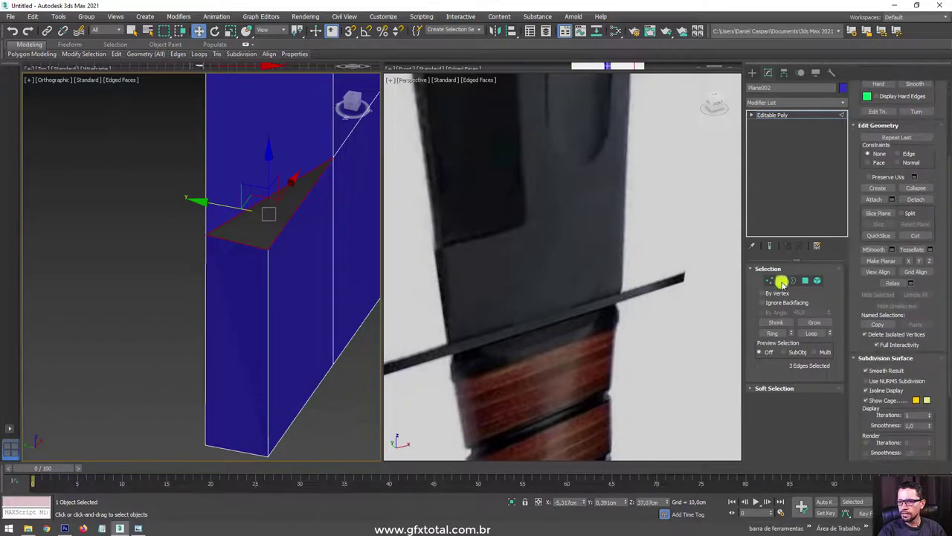
Cap the open border to close the lower opening of the blade.
{"action": "left_click", "coordinate": [790, 281]}
{"action": "scroll", "coordinate": [929, 297], "scroll_direction": "up", "scroll_amount": 3}
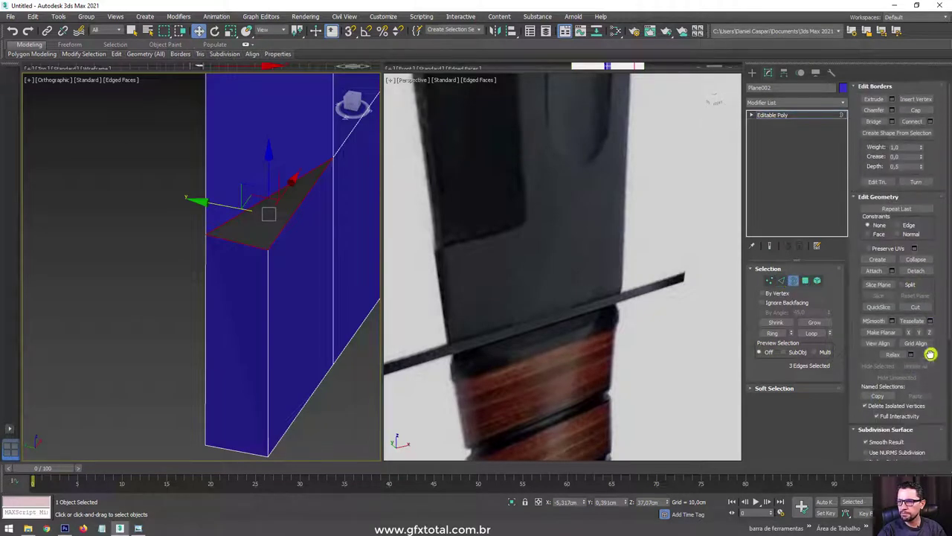
{"action": "left_click", "coordinate": [916, 109]}
{"action": "mouse_move", "coordinate": [317, 243]}
{"action": "middle_mouse_down", "text": "alt"}
{"action": "mouse_move", "coordinate": [180, 228]}
{"action": "mouse_move", "coordinate": [240, 246]}
{"action": "mouse_move", "coordinate": [250, 243]}
{"action": "mouse_move", "coordinate": [183, 225]}
{"action": "middle_mouse_up", "text": "alt"}
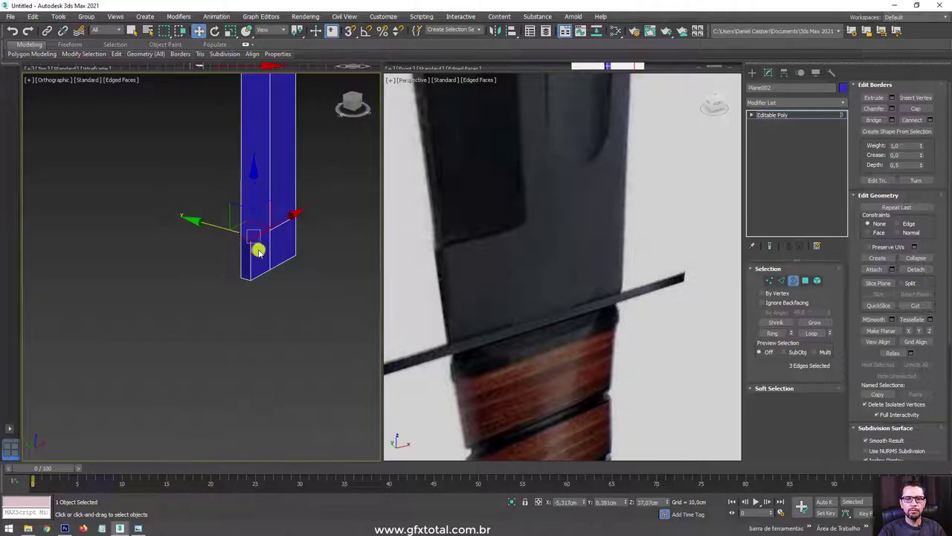
{"action": "scroll", "coordinate": [483, 267], "scroll_direction": "down", "scroll_amount": 5}
{"action": "scroll", "coordinate": [531, 312], "scroll_direction": "down", "scroll_amount": 3}
{"action": "mouse_move", "coordinate": [531, 313]}
{"action": "middle_mouse_down", "text": "alt"}
{"action": "mouse_move", "coordinate": [496, 251]}
{"action": "mouse_move", "coordinate": [431, 253]}
{"action": "mouse_move", "coordinate": [546, 272]}
{"action": "mouse_move", "coordinate": [603, 308]}
{"action": "mouse_move", "coordinate": [663, 323]}
{"action": "mouse_move", "coordinate": [698, 309]}
{"action": "mouse_move", "coordinate": [588, 193]}
{"action": "mouse_move", "coordinate": [551, 171]}
{"action": "middle_mouse_up", "text": "alt"}
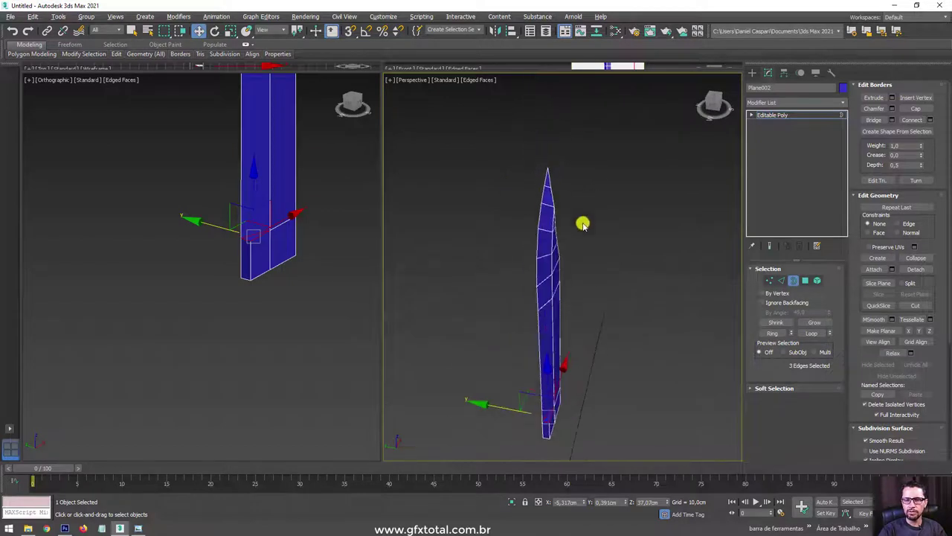
{"action": "middle_click_drag", "start_coordinate": [583, 225], "coordinate": [551, 171], "text": "alt"}
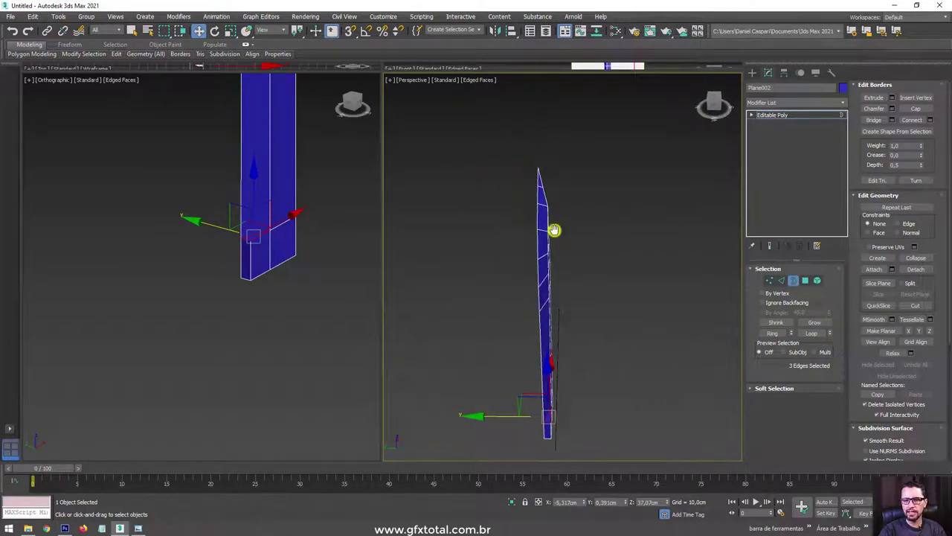
{"action": "mouse_move", "coordinate": [554, 230]}
{"action": "middle_mouse_down", "text": "alt"}
{"action": "mouse_move", "coordinate": [529, 312]}
{"action": "mouse_move", "coordinate": [540, 240]}
{"action": "mouse_move", "coordinate": [476, 260]}
{"action": "mouse_move", "coordinate": [541, 218]}
{"action": "middle_mouse_up", "text": "alt"}
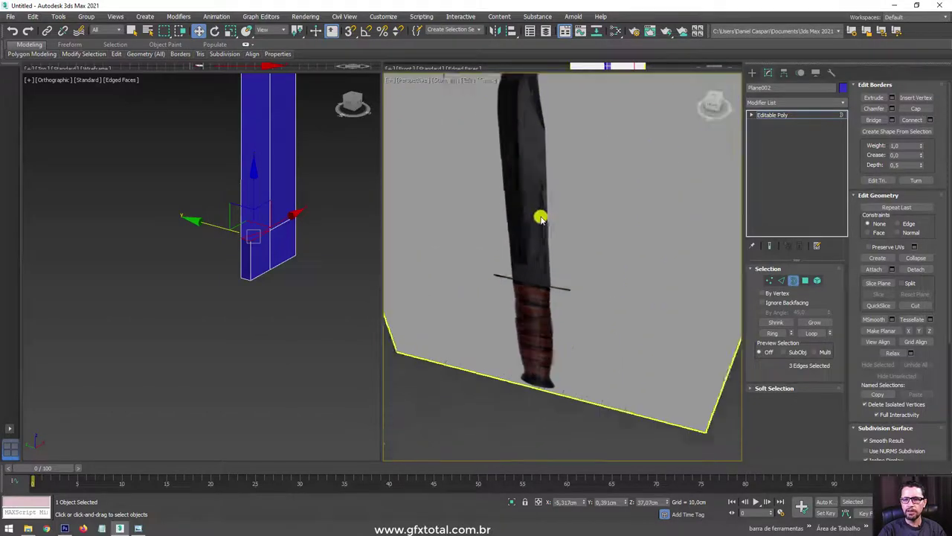
Connect the selected blade edges with 2 segments, adding two horizontal loops across the middle.
{"action": "scroll", "coordinate": [540, 217], "scroll_direction": "up", "scroll_amount": 4}
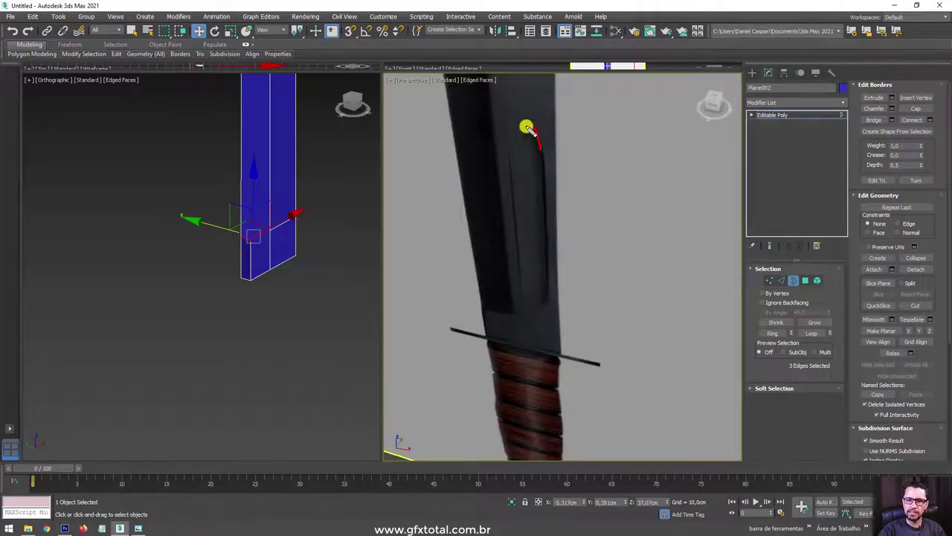
{"action": "left_click_drag", "start_coordinate": [510, 150], "coordinate": [508, 232]}
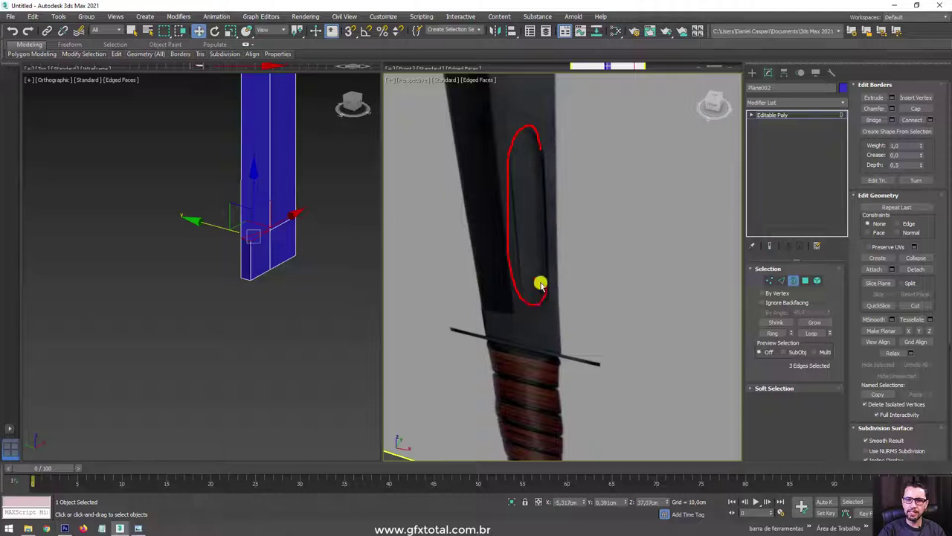
{"action": "mouse_move", "coordinate": [320, 238]}
{"action": "middle_mouse_down", "text": "alt"}
{"action": "mouse_move", "coordinate": [221, 203]}
{"action": "mouse_move", "coordinate": [287, 186]}
{"action": "middle_mouse_up", "text": "alt"}
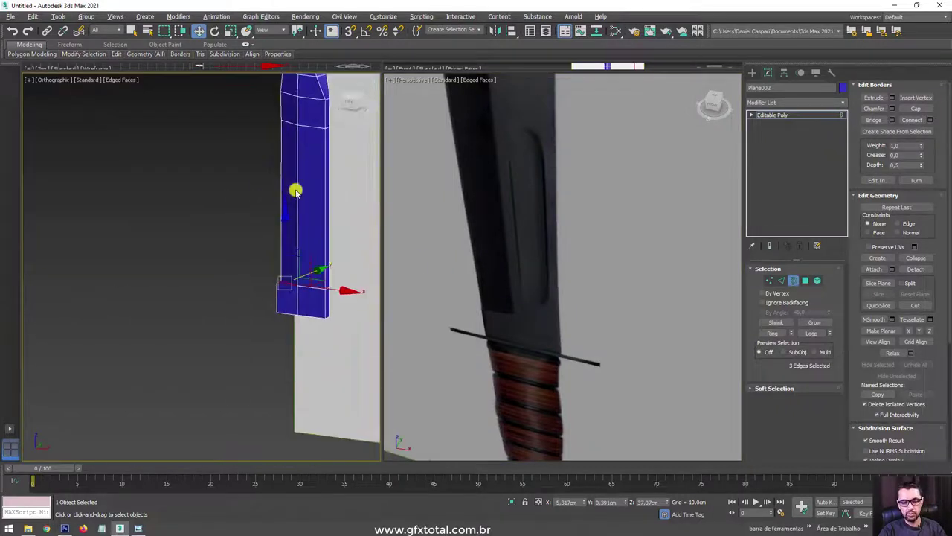
{"action": "key", "text": "f"}
{"action": "scroll", "coordinate": [294, 209], "scroll_direction": "down", "scroll_amount": 2}
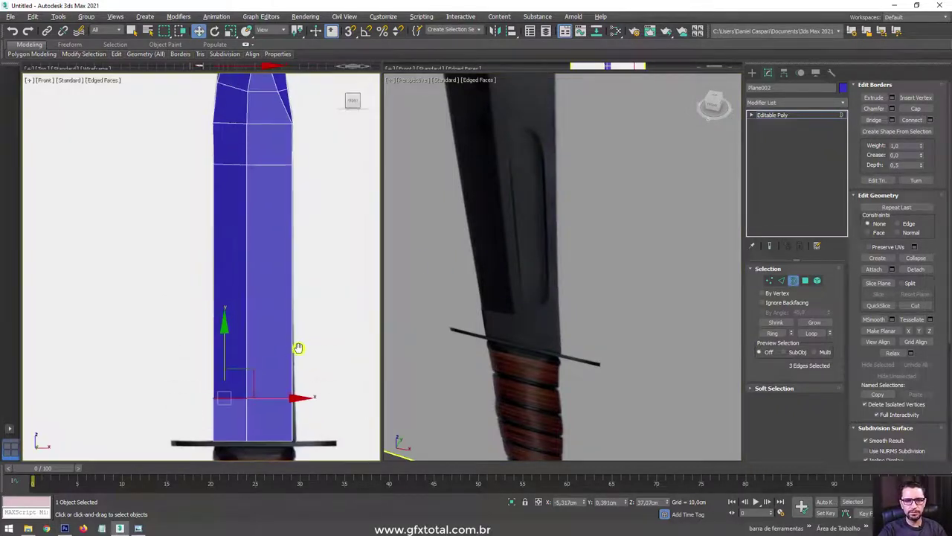
{"action": "left_click", "coordinate": [782, 280]}
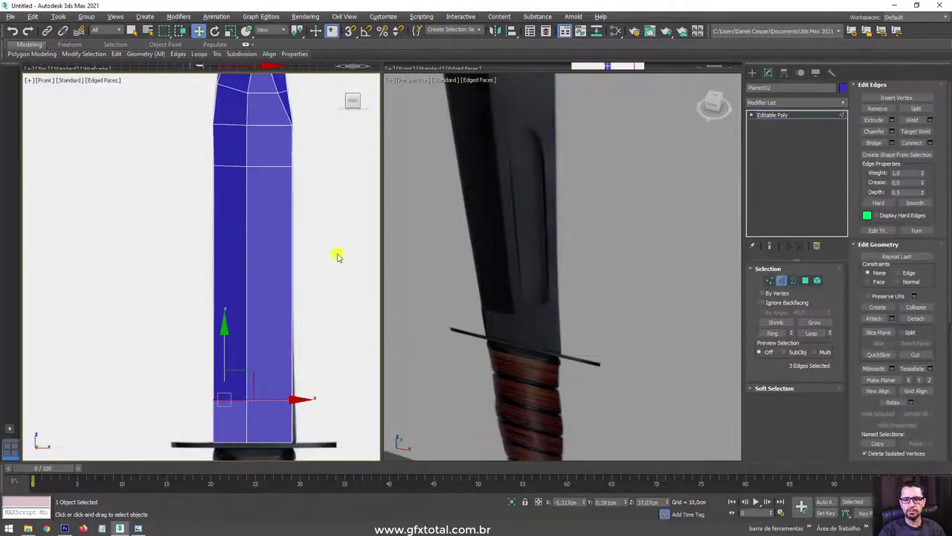
{"action": "left_click", "coordinate": [929, 143]}
{"action": "left_click_drag", "start_coordinate": [208, 274], "coordinate": [211, 292]}
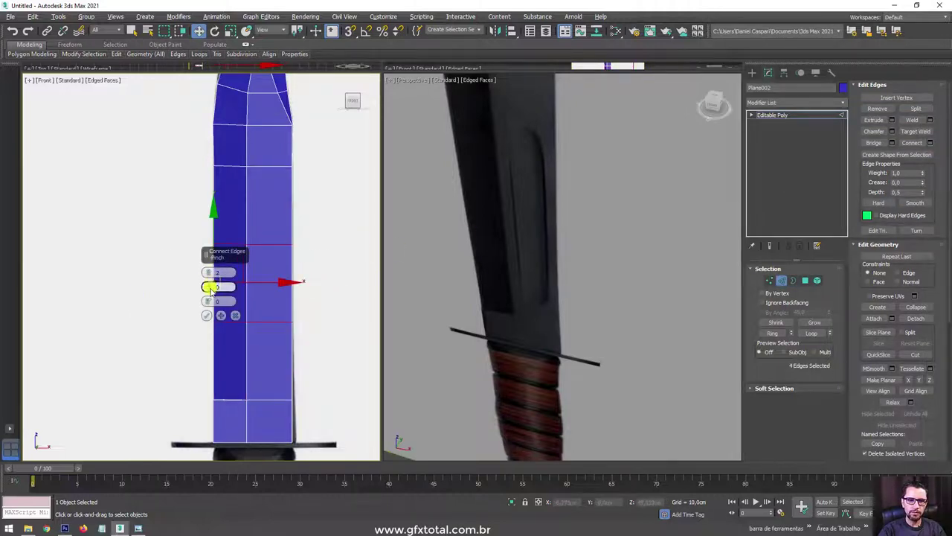
{"action": "left_click", "coordinate": [207, 316]}
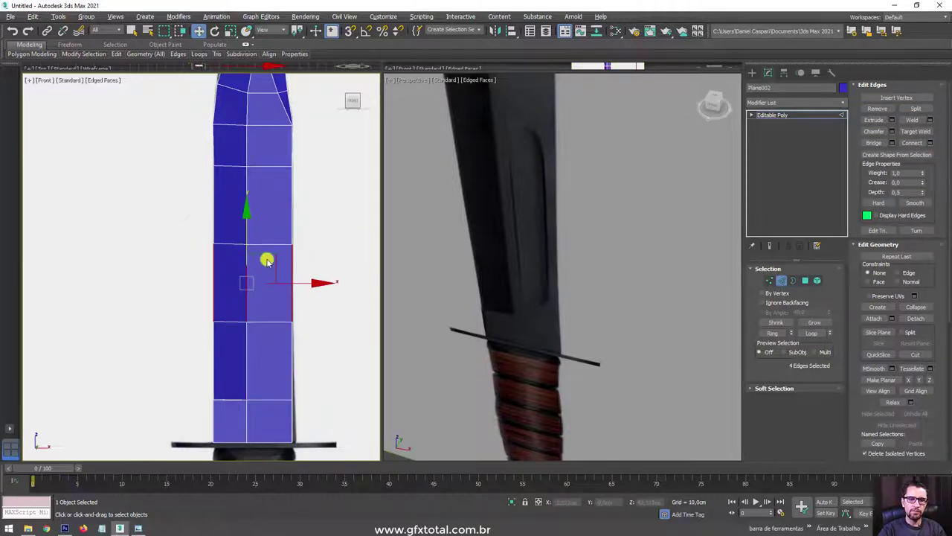
Scale the two new loops apart vertically to frame the fuller area.
{"action": "left_click_drag", "start_coordinate": [245, 221], "coordinate": [264, 178]}
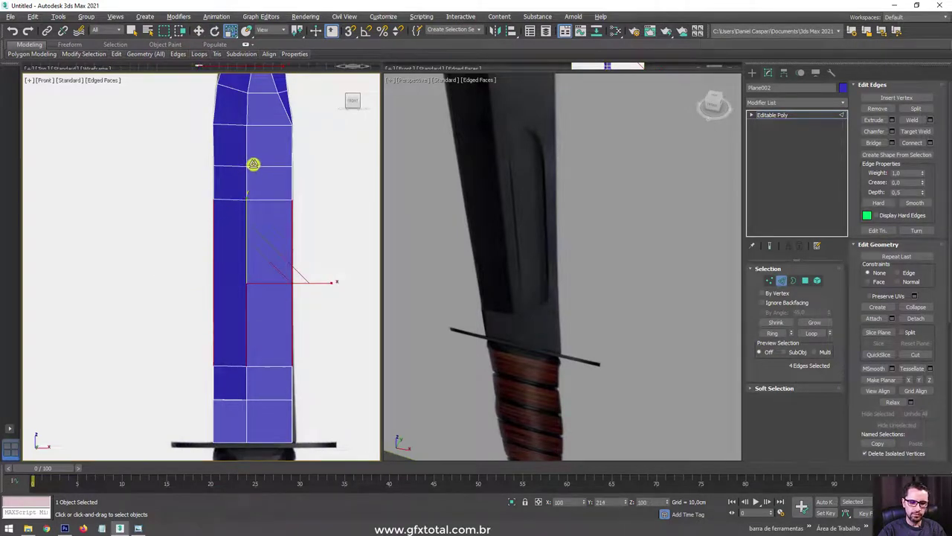
{"action": "middle_click_drag", "start_coordinate": [264, 178], "coordinate": [252, 150]}
{"action": "key", "text": "w"}
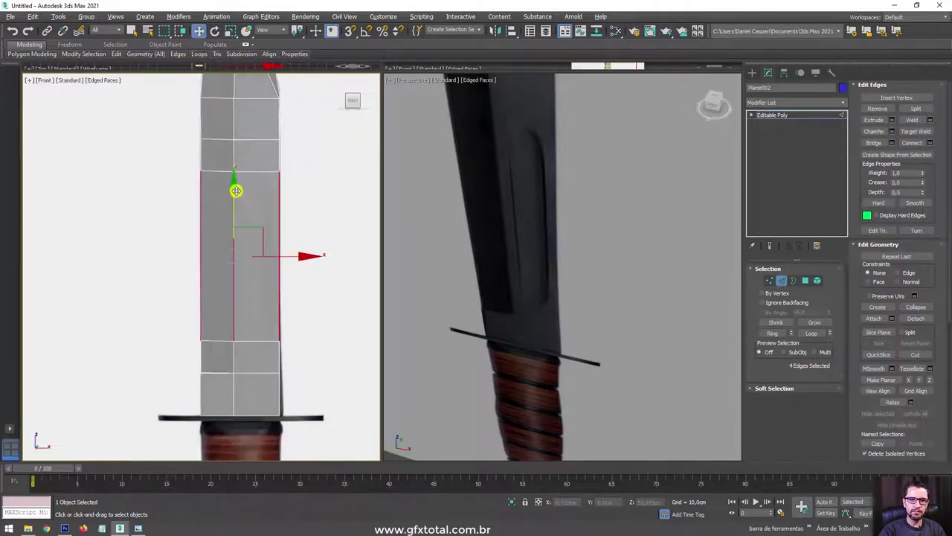
{"action": "mouse_move", "coordinate": [272, 238]}
{"action": "middle_mouse_down", "text": "alt"}
{"action": "mouse_move", "coordinate": [297, 266]}
{"action": "mouse_move", "coordinate": [290, 273]}
{"action": "mouse_move", "coordinate": [295, 231]}
{"action": "middle_mouse_up", "text": "alt"}
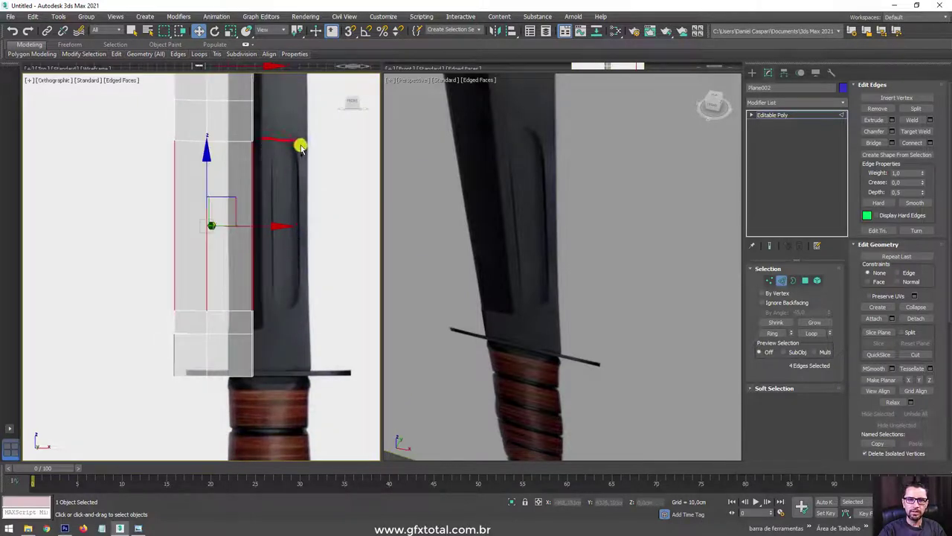
{"action": "key", "text": "f"}
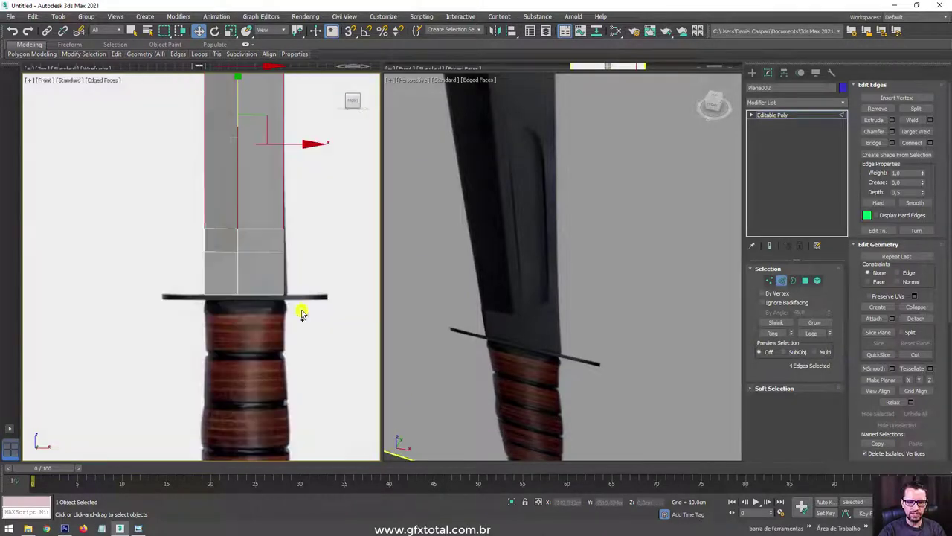
{"action": "mouse_move", "coordinate": [266, 234]}
{"action": "middle_mouse_down"}
{"action": "mouse_move", "coordinate": [260, 324]}
{"action": "mouse_move", "coordinate": [276, 279]}
{"action": "middle_mouse_up"}
{"action": "key", "text": "r"}
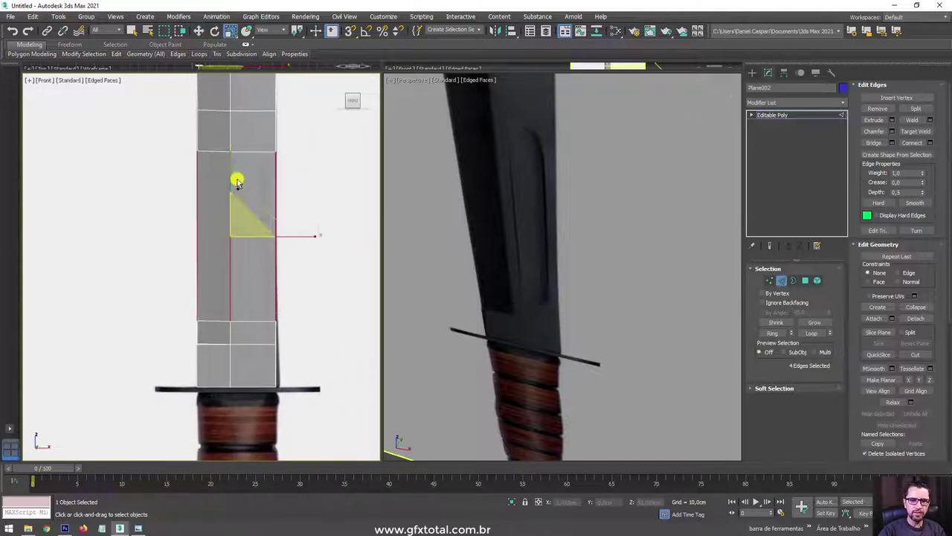
{"action": "left_click_drag", "start_coordinate": [229, 166], "coordinate": [233, 161]}
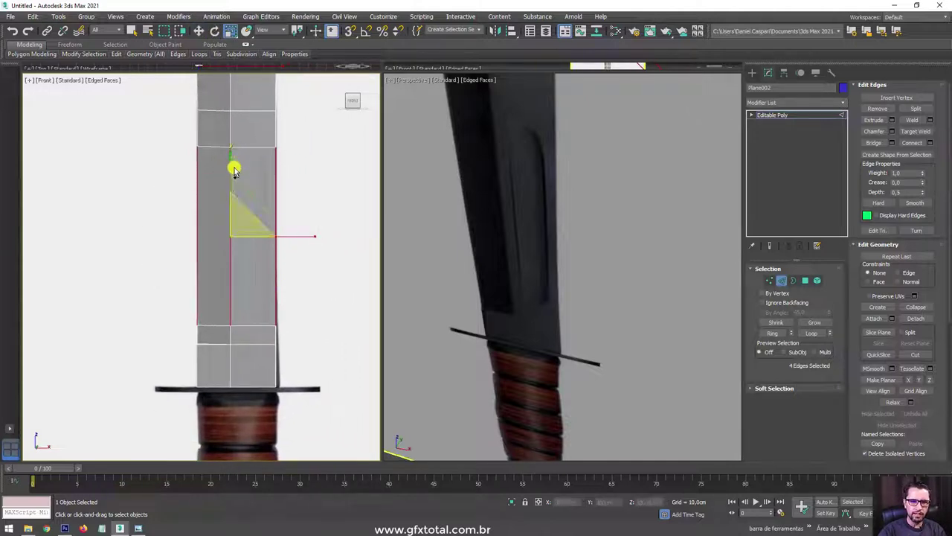
{"action": "key", "text": "w"}
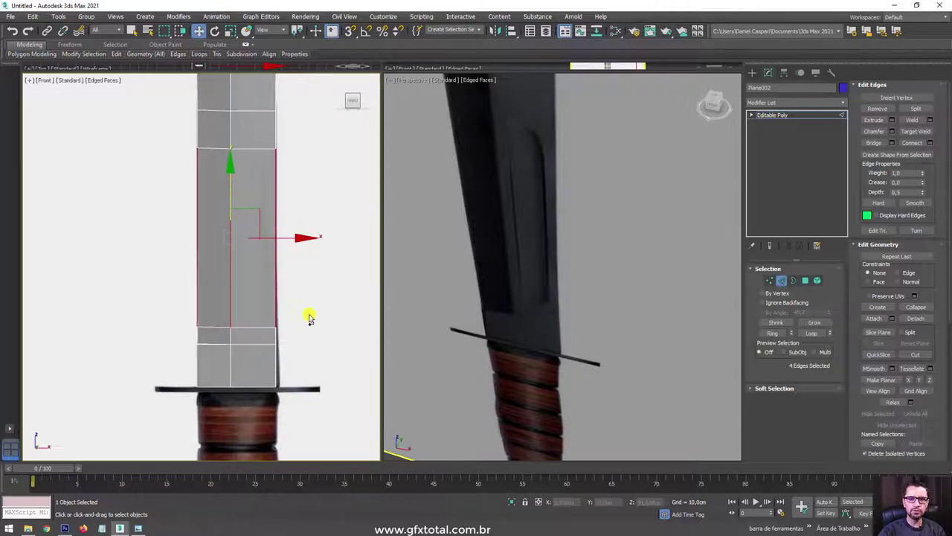
{"action": "left_click", "coordinate": [805, 280]}
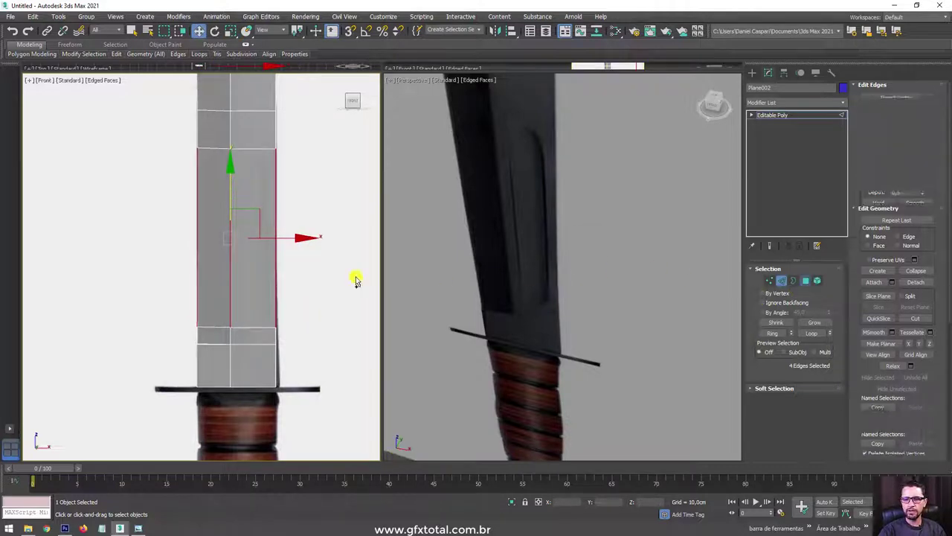
Inset the middle blade polygon into a narrow strip and bevel it inward to form the fuller.
{"action": "left_click", "coordinate": [254, 274]}
{"action": "mouse_move", "coordinate": [313, 283]}
{"action": "middle_mouse_down", "text": "alt"}
{"action": "mouse_move", "coordinate": [249, 245]}
{"action": "mouse_move", "coordinate": [266, 251]}
{"action": "mouse_move", "coordinate": [304, 303]}
{"action": "mouse_move", "coordinate": [313, 298]}
{"action": "middle_mouse_up", "text": "alt"}
{"action": "left_click", "coordinate": [912, 119]}
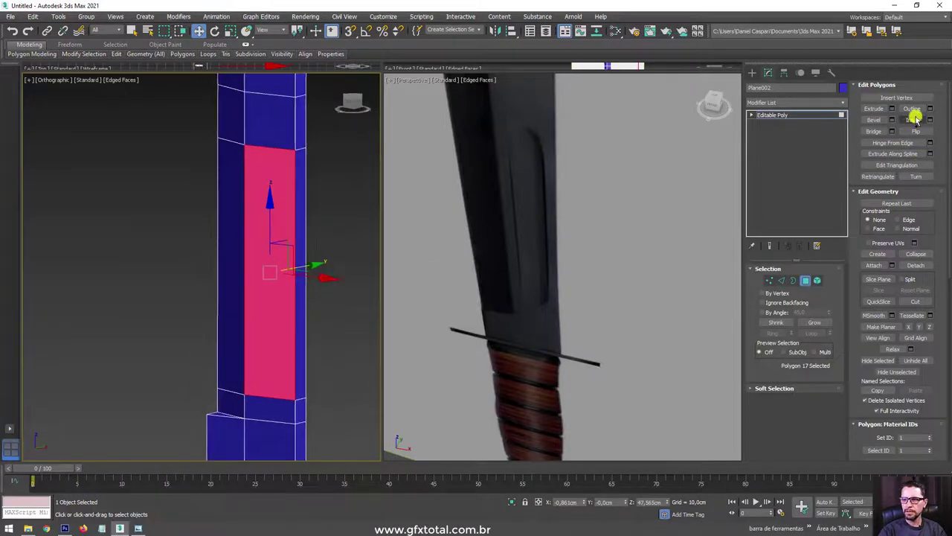
{"action": "mouse_move", "coordinate": [275, 291]}
{"action": "left_mouse_down"}
{"action": "mouse_move", "coordinate": [277, 276]}
{"action": "mouse_move", "coordinate": [279, 291]}
{"action": "left_mouse_up"}
{"action": "left_click", "coordinate": [874, 120]}
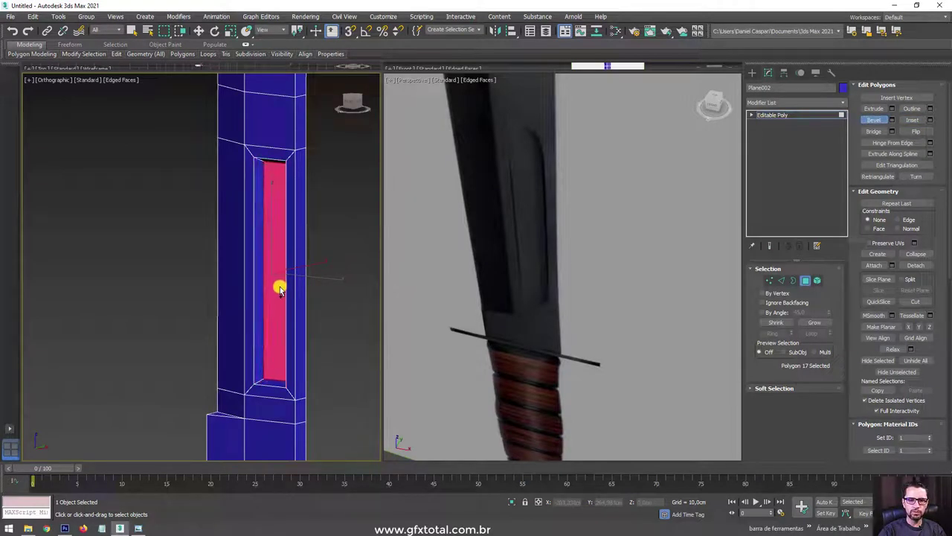
{"action": "key", "text": "w"}
{"action": "mouse_move", "coordinate": [296, 312]}
{"action": "middle_mouse_down", "text": "alt"}
{"action": "mouse_move", "coordinate": [206, 329]}
{"action": "mouse_move", "coordinate": [291, 332]}
{"action": "middle_mouse_up", "text": "alt"}
{"action": "key", "text": "shift+z"}
{"action": "scroll", "coordinate": [292, 337], "scroll_direction": "down", "scroll_amount": 2}
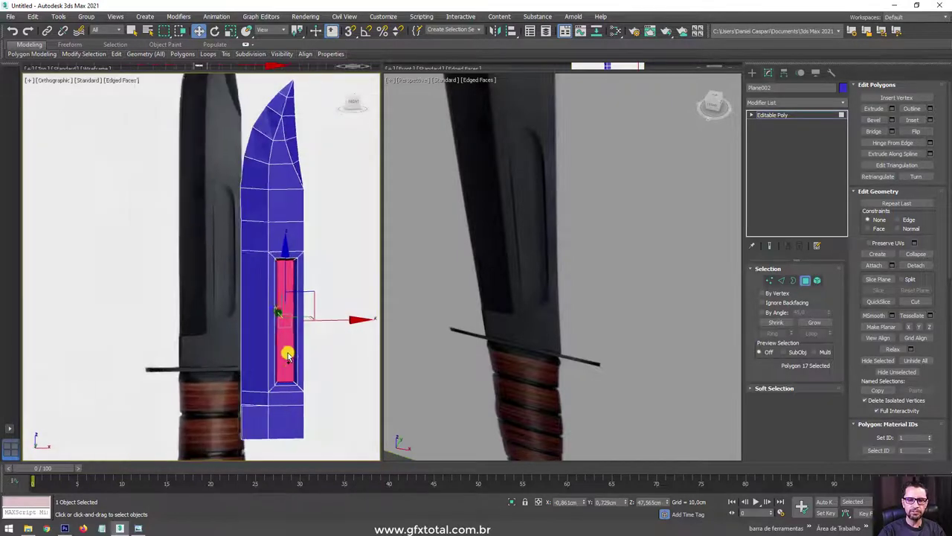
{"action": "scroll", "coordinate": [304, 347], "scroll_direction": "up", "scroll_amount": 4}
{"action": "key", "text": "shift+z"}
{"action": "left_click", "coordinate": [777, 114]}
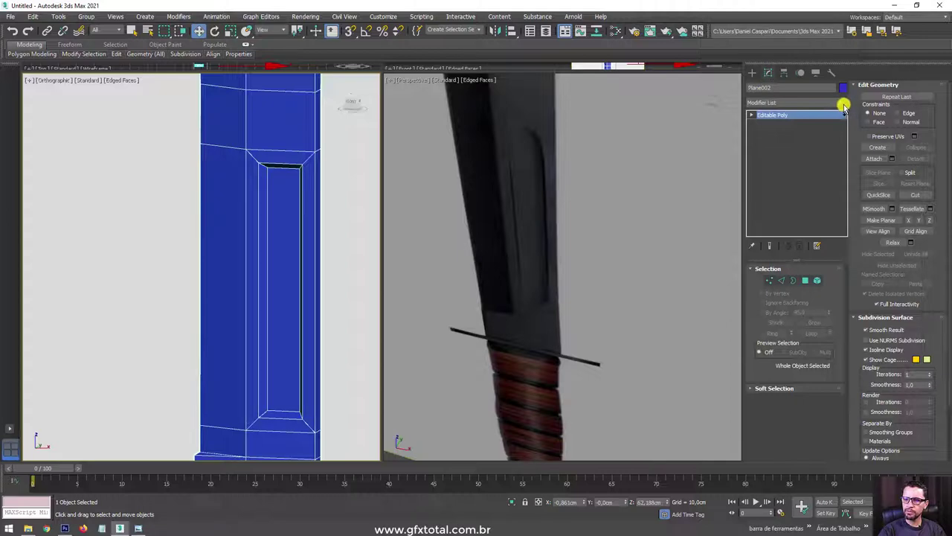
Add a TurboSmooth modifier to Plane002 and return to the Editable Poly edge level.
{"action": "left_click", "coordinate": [845, 106]}
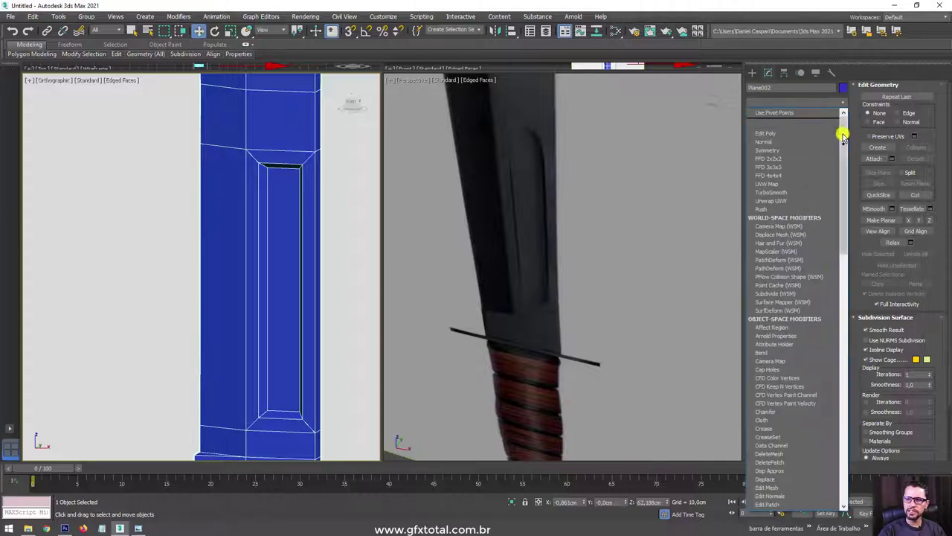
{"action": "left_click_drag", "start_coordinate": [843, 131], "coordinate": [844, 427]}
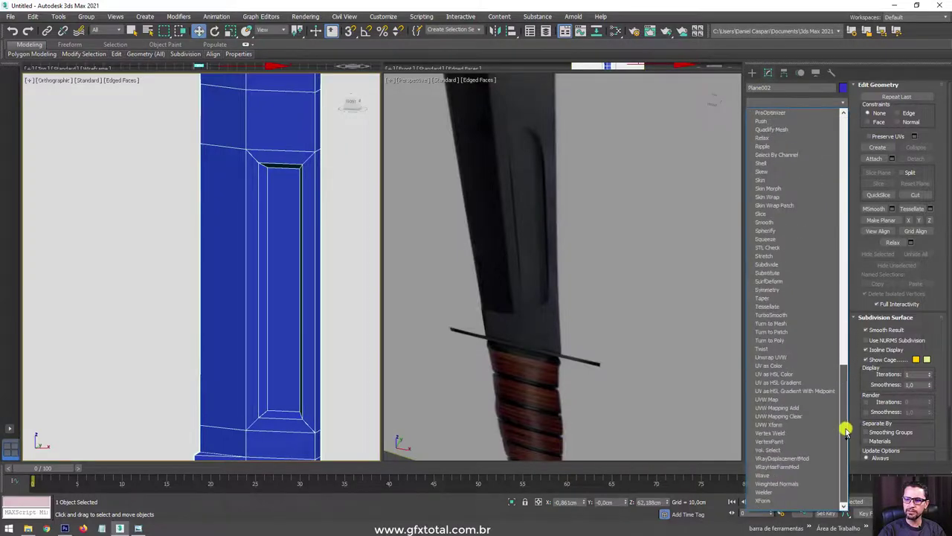
{"action": "left_click", "coordinate": [777, 315]}
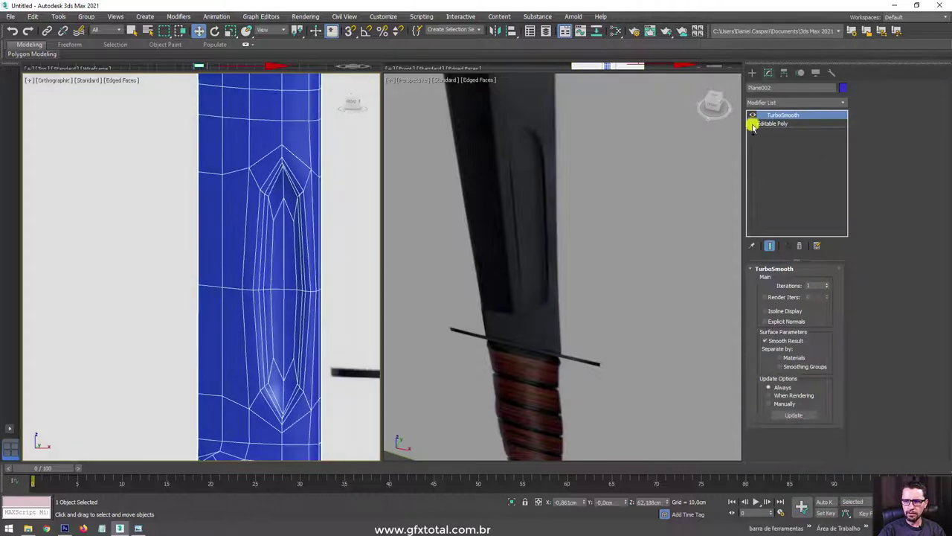
{"action": "left_click", "coordinate": [753, 124]}
{"action": "left_click", "coordinate": [767, 144]}
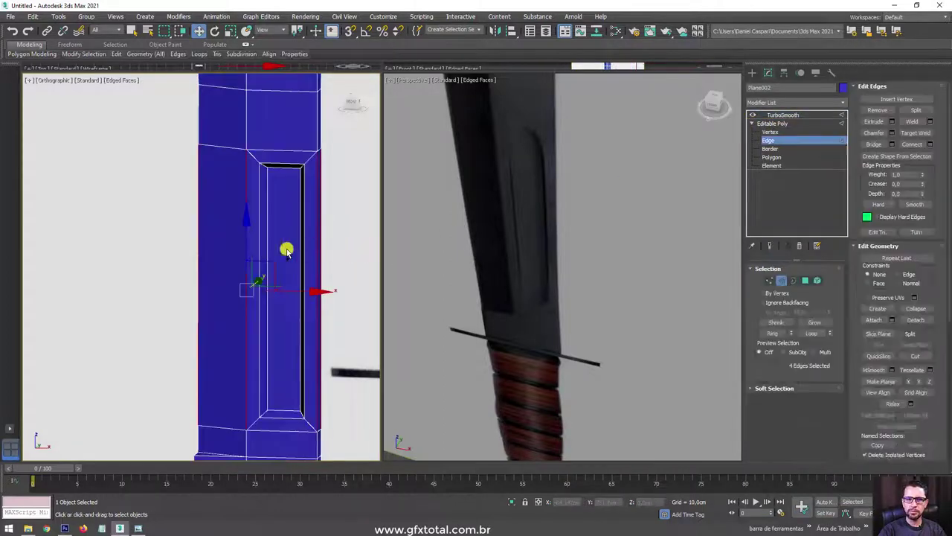
{"action": "scroll", "coordinate": [211, 267], "scroll_direction": "up", "scroll_amount": 3}
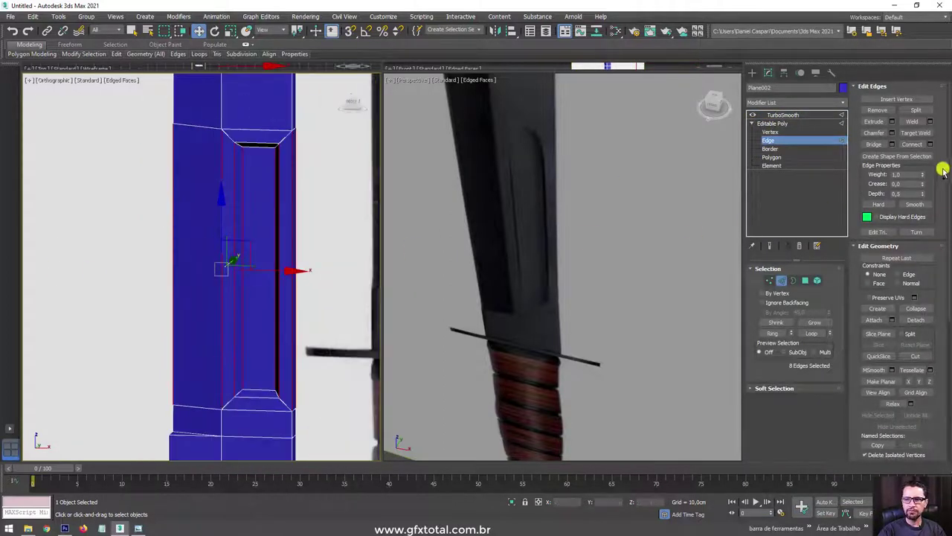
Connect pinched support loops across the fuller with Show End Result on, then select TurboSmooth for removal.
{"action": "left_click", "coordinate": [929, 145]}
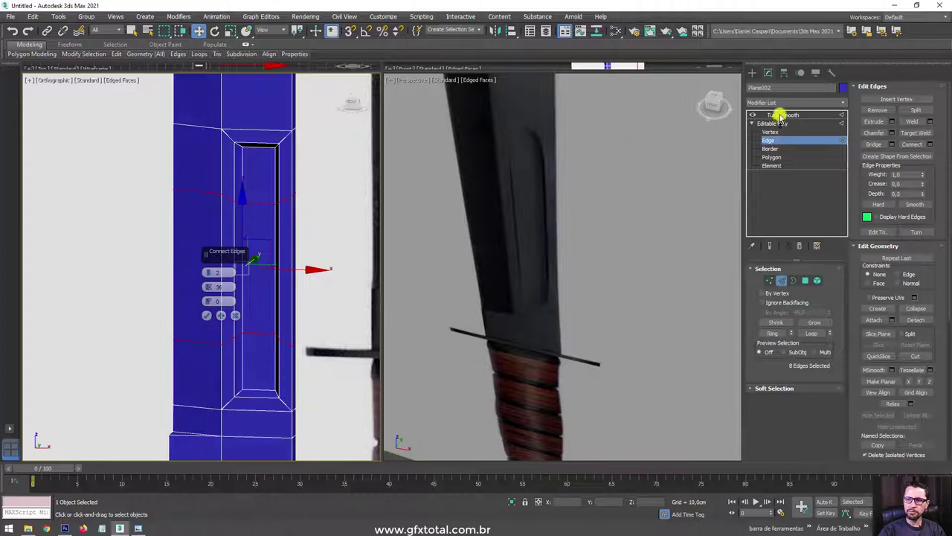
{"action": "left_click", "coordinate": [768, 245]}
{"action": "left_click_drag", "start_coordinate": [209, 286], "coordinate": [210, 137]}
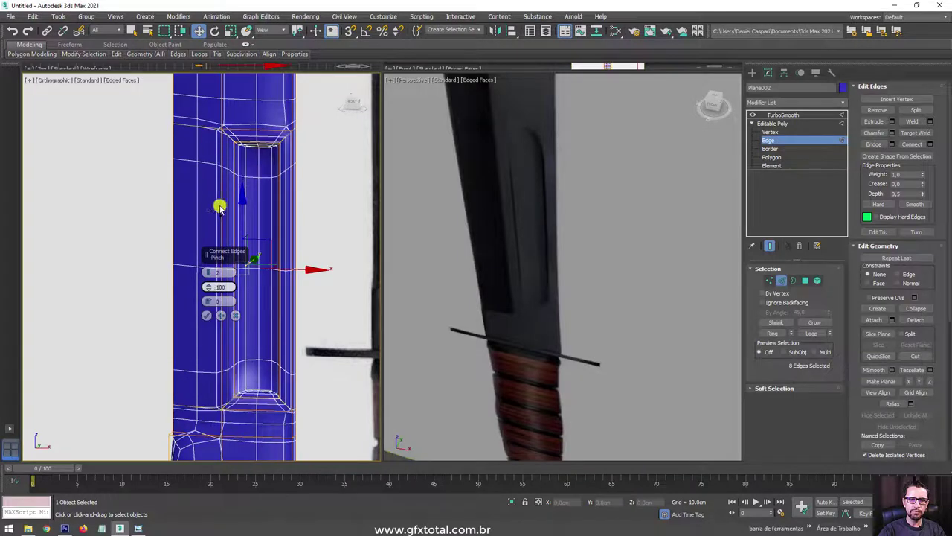
{"action": "mouse_move", "coordinate": [219, 207]}
{"action": "left_mouse_down"}
{"action": "mouse_move", "coordinate": [227, 484]}
{"action": "mouse_move", "coordinate": [253, 254]}
{"action": "left_mouse_up"}
{"action": "left_click", "coordinate": [204, 316]}
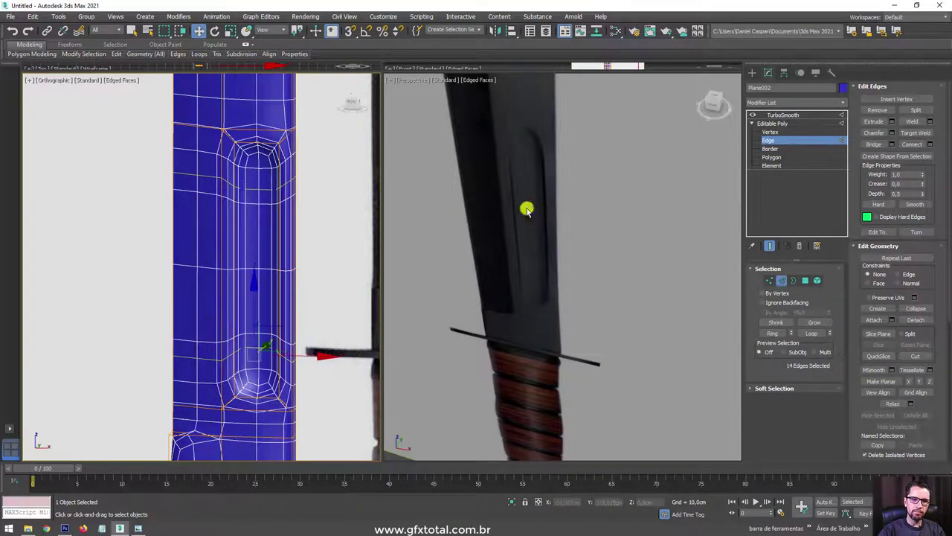
{"action": "left_click", "coordinate": [777, 116]}
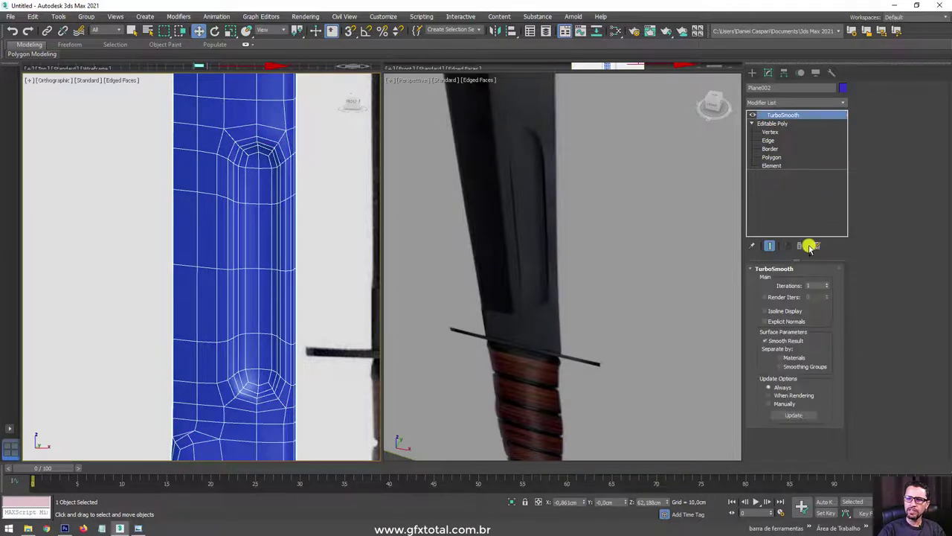
{"action": "scroll", "coordinate": [282, 225], "scroll_direction": "down", "scroll_amount": 3}
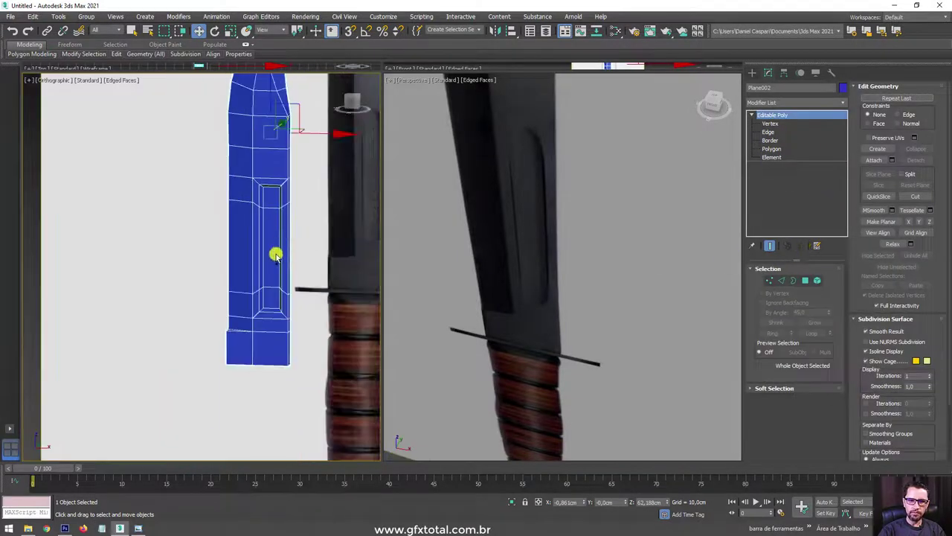
Select the blade's open border edges, deselect the bottom ones, and switch to Scale.
{"action": "mouse_move", "coordinate": [283, 226]}
{"action": "middle_mouse_down", "text": "alt"}
{"action": "mouse_move", "coordinate": [250, 263]}
{"action": "mouse_move", "coordinate": [222, 346]}
{"action": "mouse_move", "coordinate": [177, 336]}
{"action": "mouse_move", "coordinate": [351, 372]}
{"action": "middle_mouse_up", "text": "alt"}
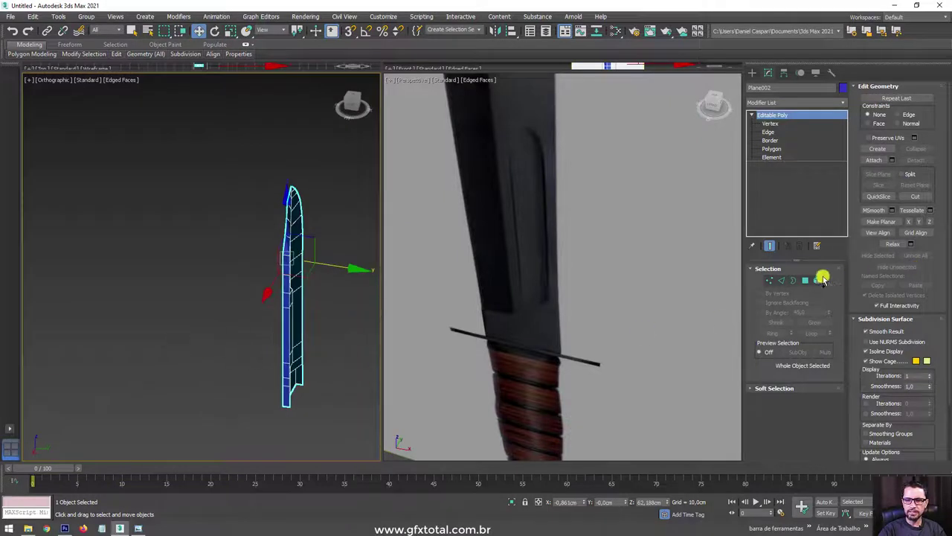
{"action": "left_click", "coordinate": [797, 281]}
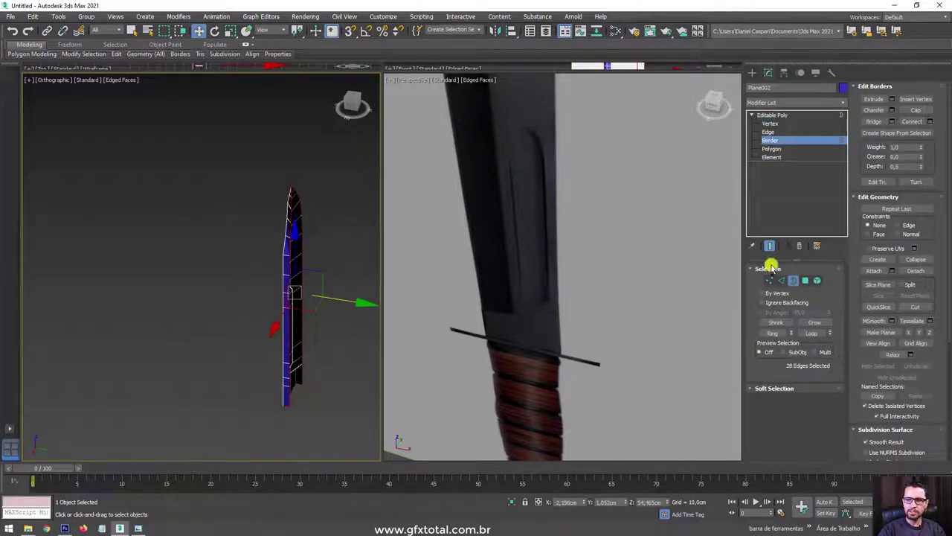
{"action": "key", "text": "2"}
{"action": "scroll", "coordinate": [278, 312], "scroll_direction": "up", "scroll_amount": 3}
{"action": "scroll", "coordinate": [296, 302], "scroll_direction": "up", "scroll_amount": 2}
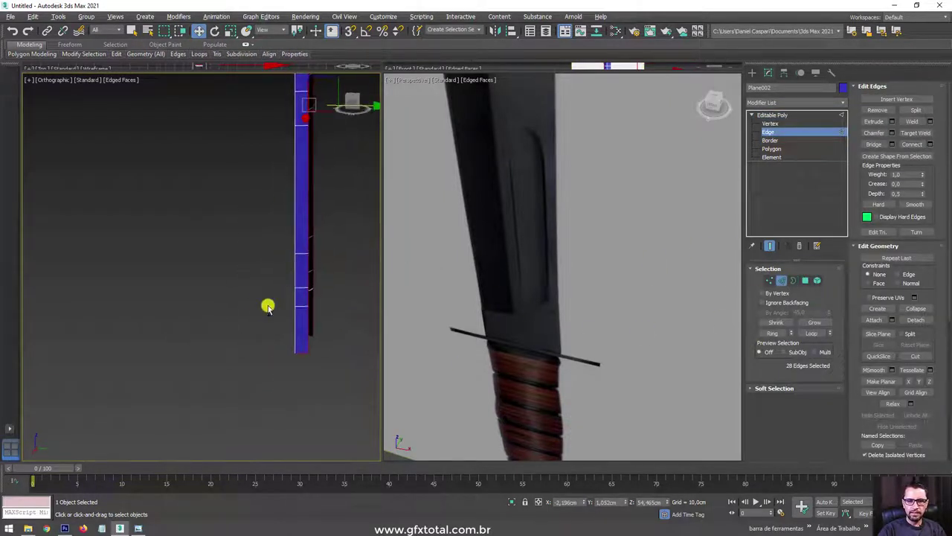
{"action": "left_click_drag", "start_coordinate": [302, 381], "coordinate": [300, 367]}
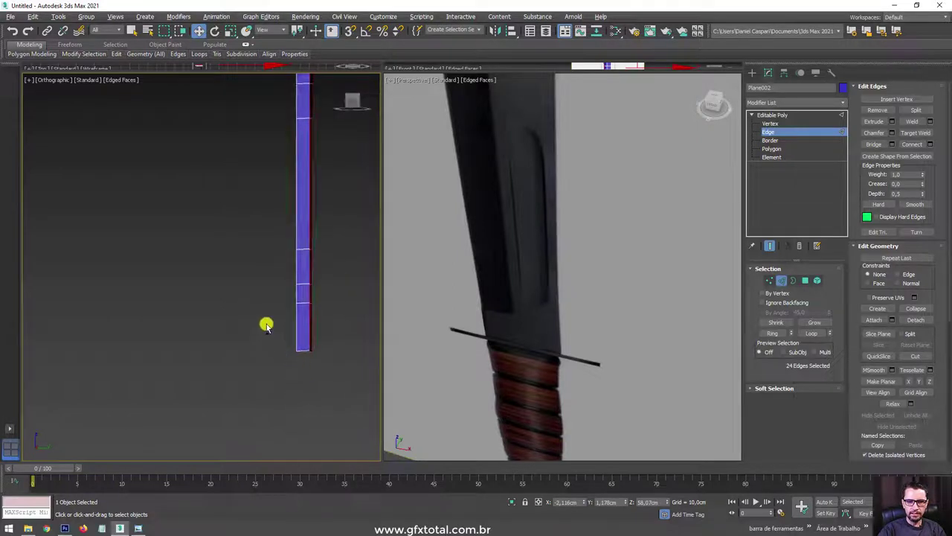
{"action": "mouse_move", "coordinate": [340, 278]}
{"action": "middle_mouse_down", "text": "alt"}
{"action": "mouse_move", "coordinate": [291, 419]}
{"action": "mouse_move", "coordinate": [258, 317]}
{"action": "middle_mouse_up", "text": "alt"}
{"action": "key", "text": "e"}
{"action": "key", "text": "r"}
{"action": "mouse_move", "coordinate": [320, 255]}
{"action": "middle_mouse_down", "text": "alt"}
{"action": "mouse_move", "coordinate": [320, 315]}
{"action": "mouse_move", "coordinate": [258, 275]}
{"action": "mouse_move", "coordinate": [151, 256]}
{"action": "middle_mouse_up", "text": "alt"}
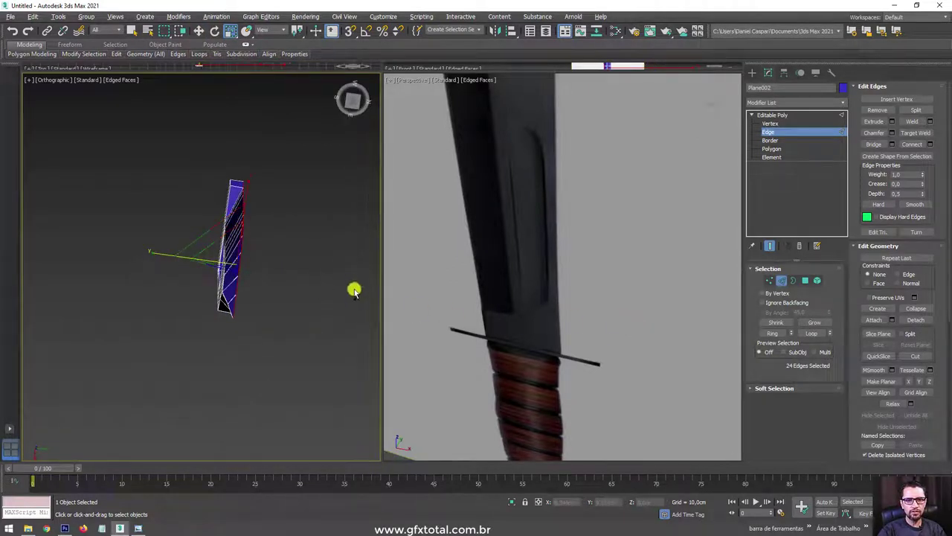
{"action": "mouse_move", "coordinate": [354, 291]}
{"action": "middle_mouse_down", "text": "alt"}
{"action": "mouse_move", "coordinate": [347, 230]}
{"action": "mouse_move", "coordinate": [321, 240]}
{"action": "mouse_move", "coordinate": [358, 246]}
{"action": "middle_mouse_up", "text": "alt"}
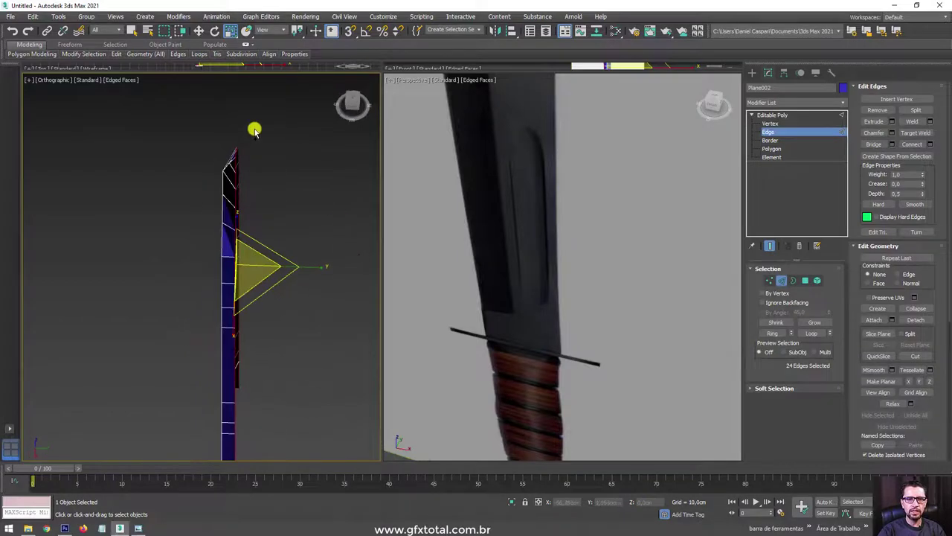
Add a Symmetry modifier mirroring Plane002 across the Z axis, then reopen the Modifier List for Edit Poly.
{"action": "left_click", "coordinate": [841, 102]}
{"action": "left_click_drag", "start_coordinate": [846, 123], "coordinate": [847, 409]}
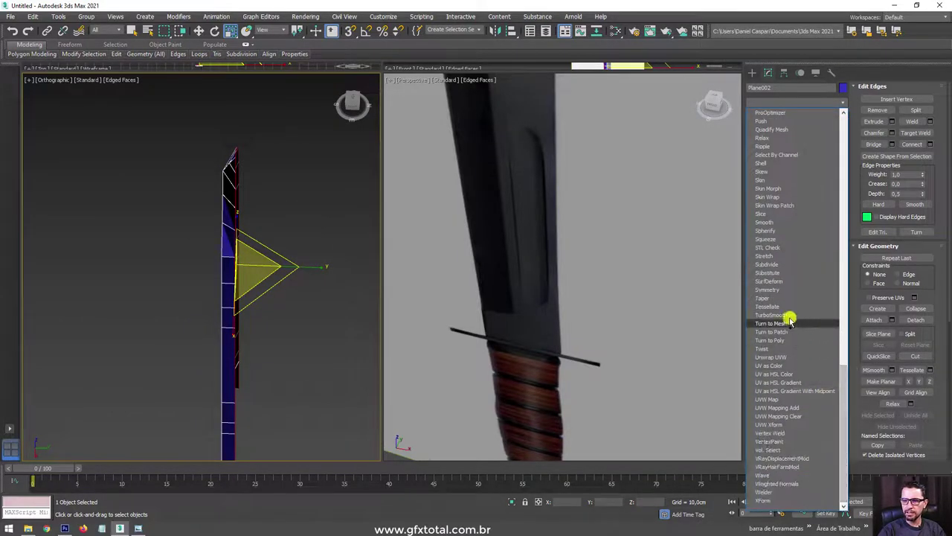
{"action": "left_click", "coordinate": [777, 290]}
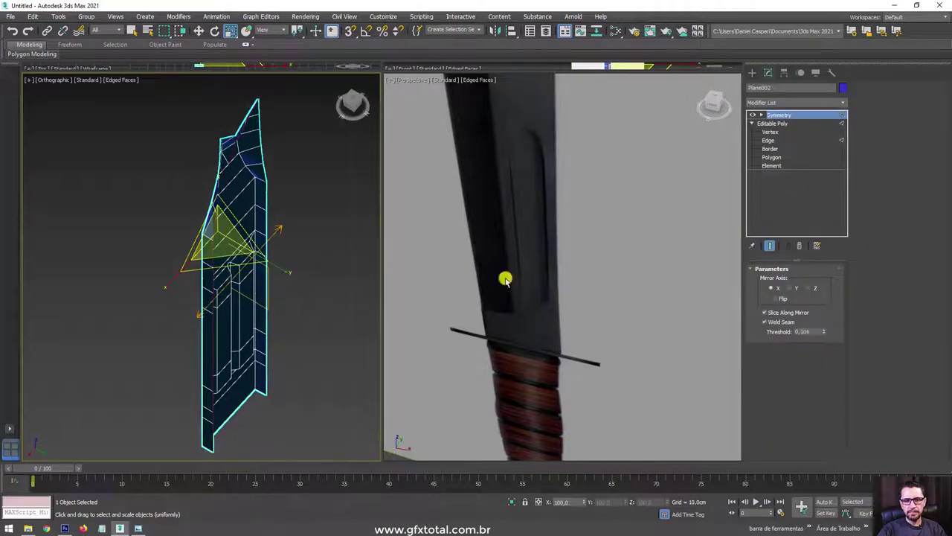
{"action": "left_click", "coordinate": [807, 289]}
{"action": "mouse_move", "coordinate": [273, 317]}
{"action": "middle_mouse_down", "text": "alt"}
{"action": "mouse_move", "coordinate": [312, 287]}
{"action": "mouse_move", "coordinate": [365, 272]}
{"action": "mouse_move", "coordinate": [191, 281]}
{"action": "mouse_move", "coordinate": [280, 303]}
{"action": "mouse_move", "coordinate": [313, 325]}
{"action": "mouse_move", "coordinate": [255, 355]}
{"action": "mouse_move", "coordinate": [149, 290]}
{"action": "middle_mouse_up", "text": "alt"}
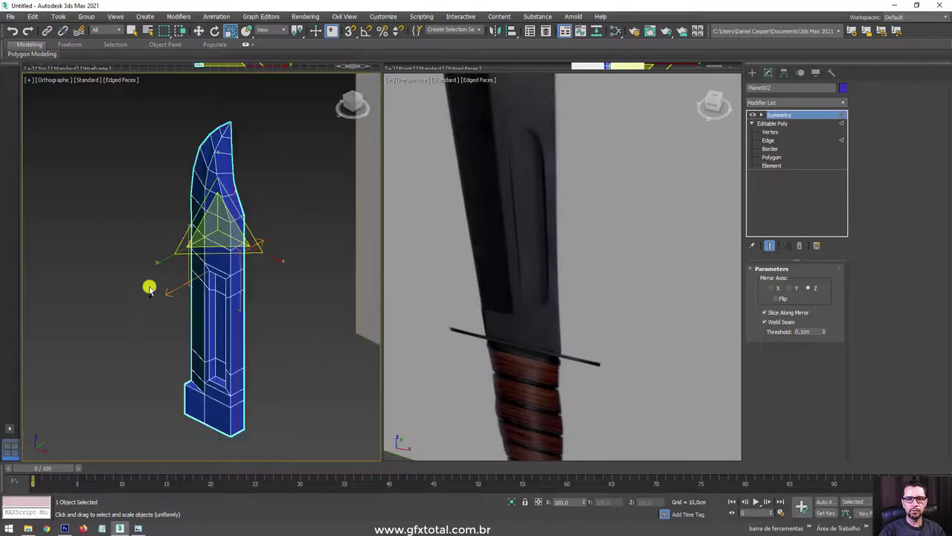
{"action": "left_click", "coordinate": [841, 104]}
{"action": "scroll", "coordinate": [843, 141], "scroll_direction": "down", "scroll_amount": 3}
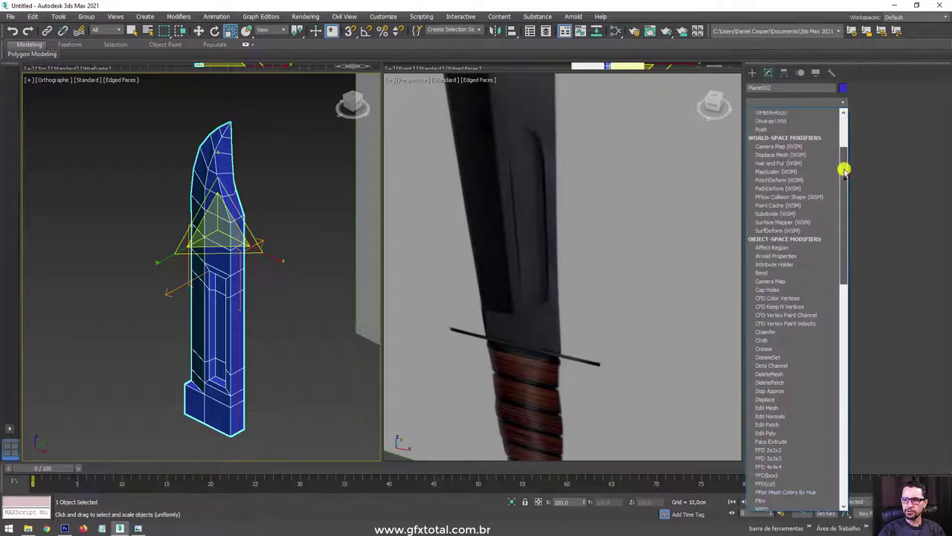
{"action": "scroll", "coordinate": [833, 223], "scroll_direction": "down", "scroll_amount": 1}
Add Edit Poly above Symmetry and scale the whole blade element thin along Y.
{"action": "left_click", "coordinate": [775, 408]}
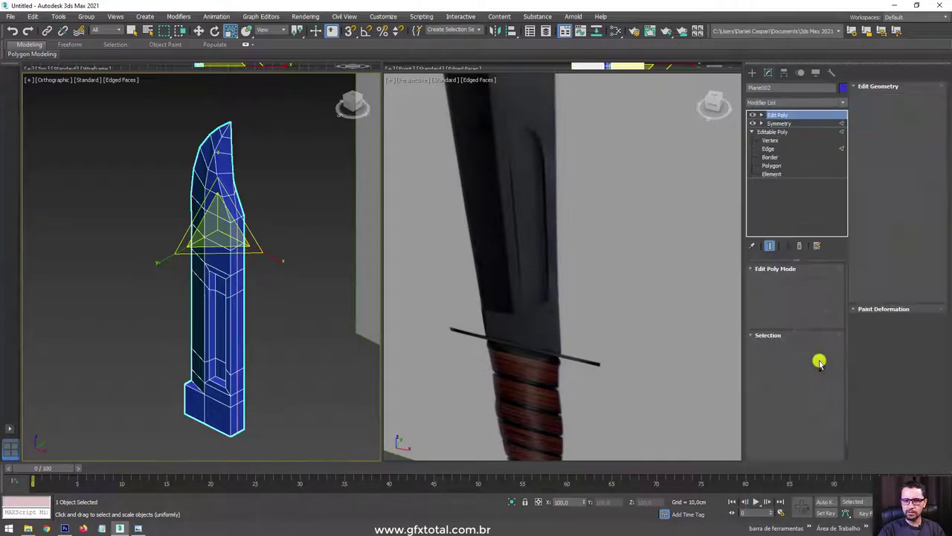
{"action": "left_click", "coordinate": [819, 348]}
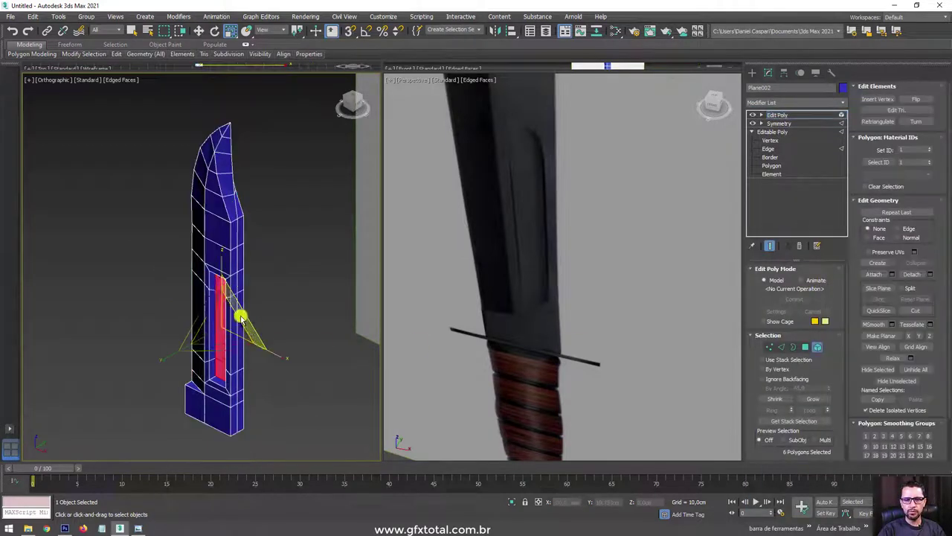
{"action": "left_click", "coordinate": [223, 268]}
{"action": "middle_click_drag", "start_coordinate": [224, 269], "coordinate": [167, 311], "text": "alt"}
{"action": "left_click_drag", "start_coordinate": [154, 311], "coordinate": [183, 307]}
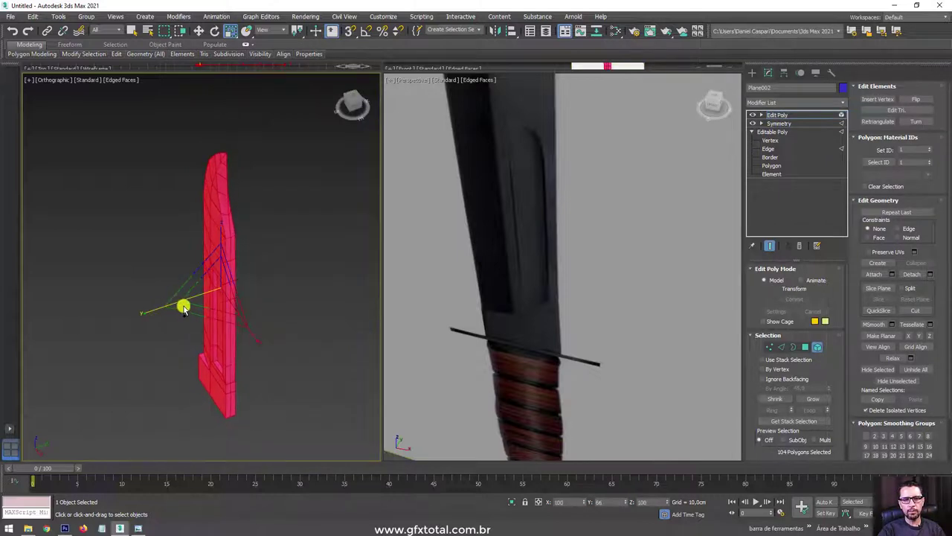
{"action": "mouse_move", "coordinate": [214, 302]}
{"action": "middle_mouse_down", "text": "alt"}
{"action": "mouse_move", "coordinate": [191, 260]}
{"action": "mouse_move", "coordinate": [300, 257]}
{"action": "mouse_move", "coordinate": [382, 276]}
{"action": "mouse_move", "coordinate": [312, 314]}
{"action": "middle_mouse_up", "text": "alt"}
{"action": "left_click_drag", "start_coordinate": [297, 307], "coordinate": [286, 302]}
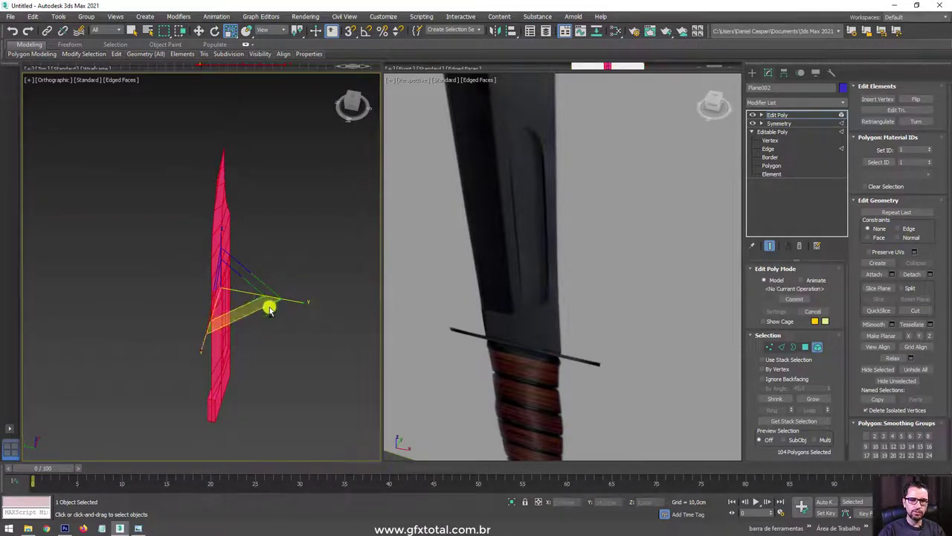
{"action": "mouse_move", "coordinate": [269, 310]}
{"action": "middle_mouse_down", "text": "alt"}
{"action": "mouse_move", "coordinate": [142, 287]}
{"action": "mouse_move", "coordinate": [202, 262]}
{"action": "middle_mouse_up", "text": "alt"}
{"action": "middle_click_drag", "start_coordinate": [300, 229], "coordinate": [317, 228]}
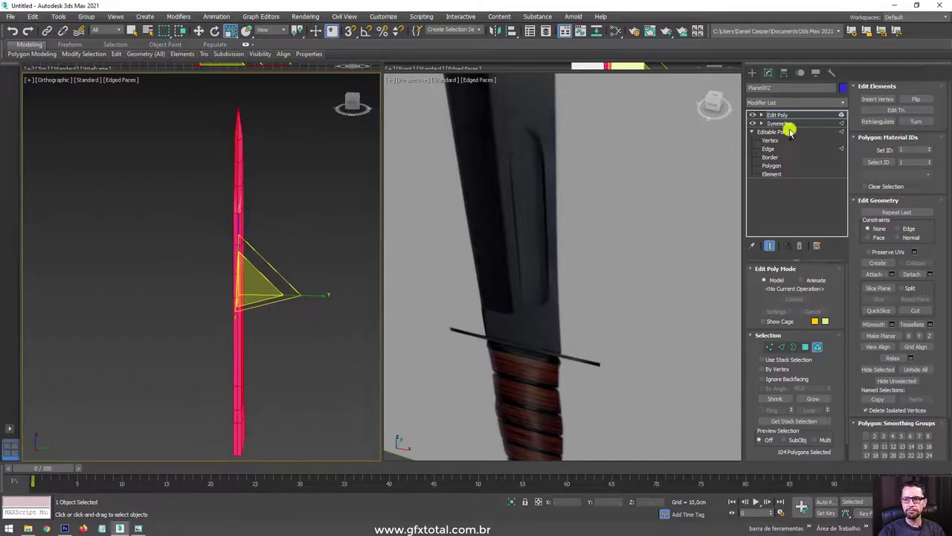
{"action": "left_click", "coordinate": [779, 116]}
{"action": "middle_click_drag", "start_coordinate": [247, 191], "coordinate": [347, 211], "text": "alt"}
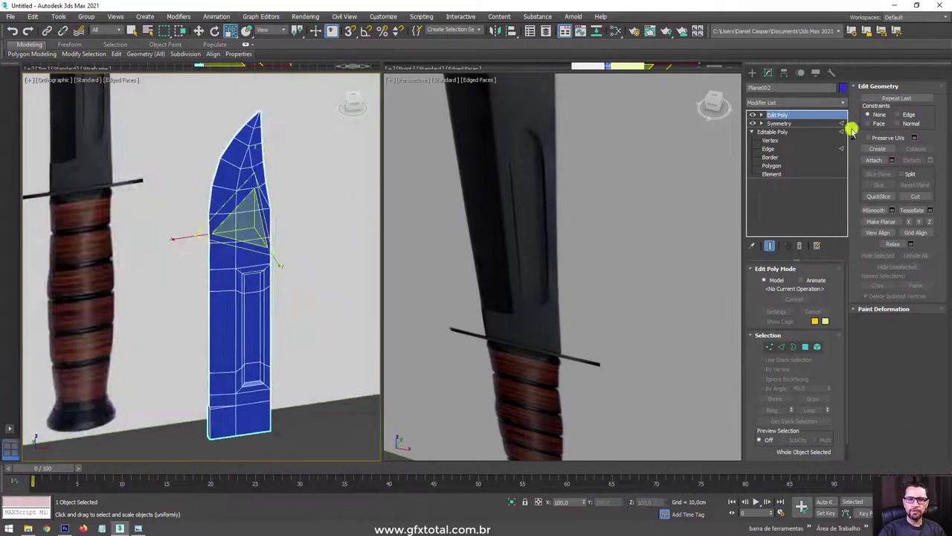
Add TurboSmooth to the blade with Iterations 3, shown without mesh edges.
{"action": "left_click", "coordinate": [842, 104]}
{"action": "left_click_drag", "start_coordinate": [840, 145], "coordinate": [835, 425]}
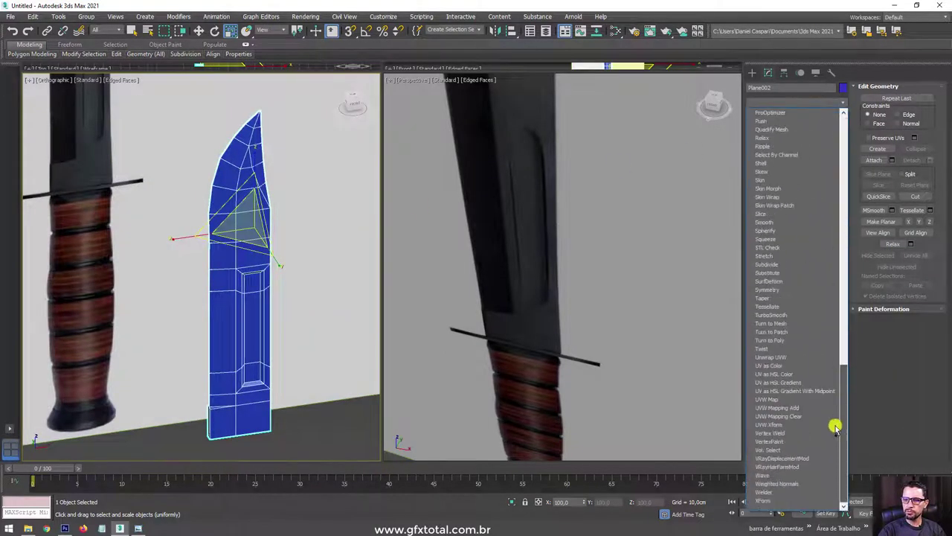
{"action": "left_click", "coordinate": [784, 316]}
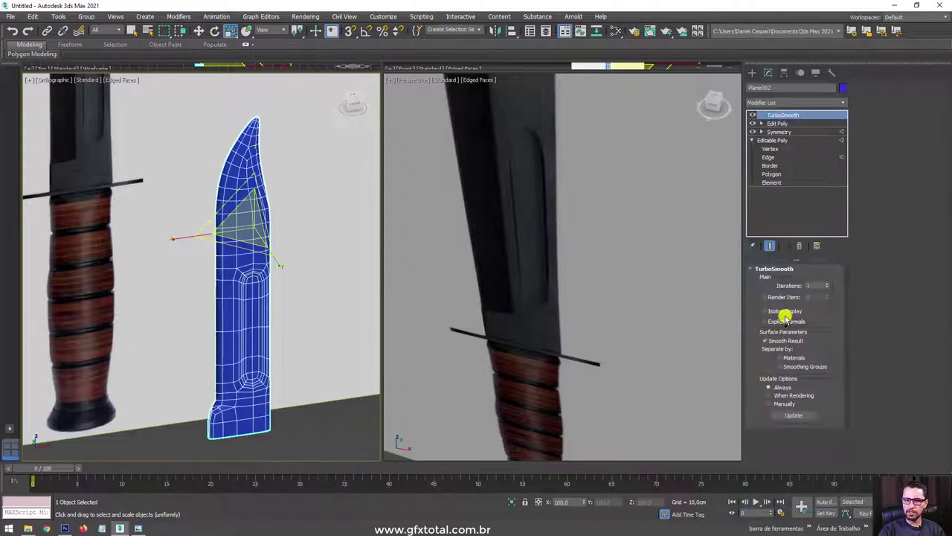
{"action": "left_click", "coordinate": [826, 283]}
{"action": "left_click", "coordinate": [826, 283]}
{"action": "scroll", "coordinate": [242, 394], "scroll_direction": "up", "scroll_amount": 5}
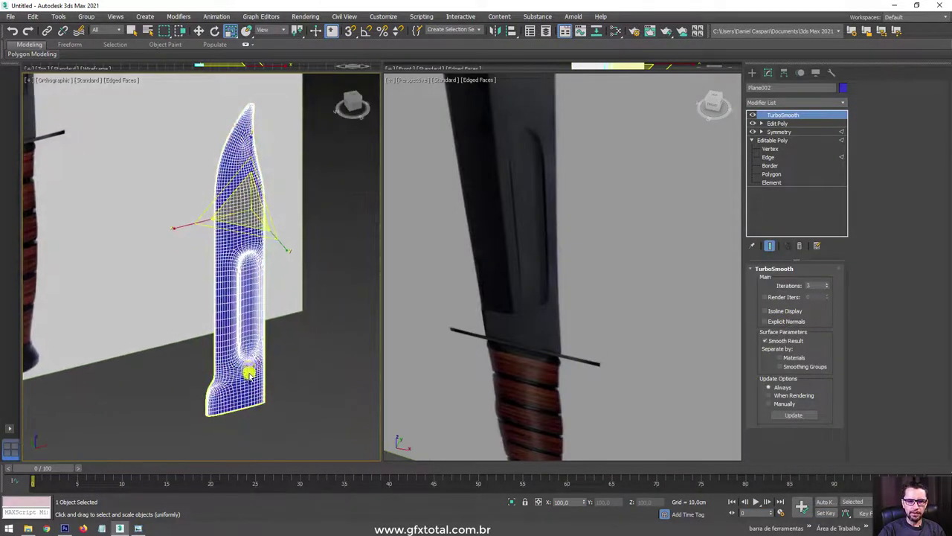
{"action": "key", "text": "F4"}
{"action": "mouse_move", "coordinate": [242, 275]}
{"action": "middle_mouse_down", "text": "alt"}
{"action": "mouse_move", "coordinate": [241, 344]}
{"action": "mouse_move", "coordinate": [257, 304]}
{"action": "mouse_move", "coordinate": [242, 319]}
{"action": "mouse_move", "coordinate": [255, 313]}
{"action": "mouse_move", "coordinate": [240, 313]}
{"action": "mouse_move", "coordinate": [283, 334]}
{"action": "mouse_move", "coordinate": [212, 298]}
{"action": "mouse_move", "coordinate": [295, 291]}
{"action": "mouse_move", "coordinate": [245, 302]}
{"action": "mouse_move", "coordinate": [126, 308]}
{"action": "mouse_move", "coordinate": [117, 300]}
{"action": "mouse_move", "coordinate": [145, 335]}
{"action": "mouse_move", "coordinate": [165, 344]}
{"action": "middle_mouse_up", "text": "alt"}
Move the reference image plane aside, away from the blade.
{"action": "scroll", "coordinate": [117, 300], "scroll_direction": "down", "scroll_amount": 3}
{"action": "scroll", "coordinate": [139, 283], "scroll_direction": "down", "scroll_amount": 3}
{"action": "left_click", "coordinate": [165, 343]}
{"action": "key", "text": "w"}
{"action": "middle_click_drag", "start_coordinate": [196, 315], "coordinate": [171, 321], "text": "alt"}
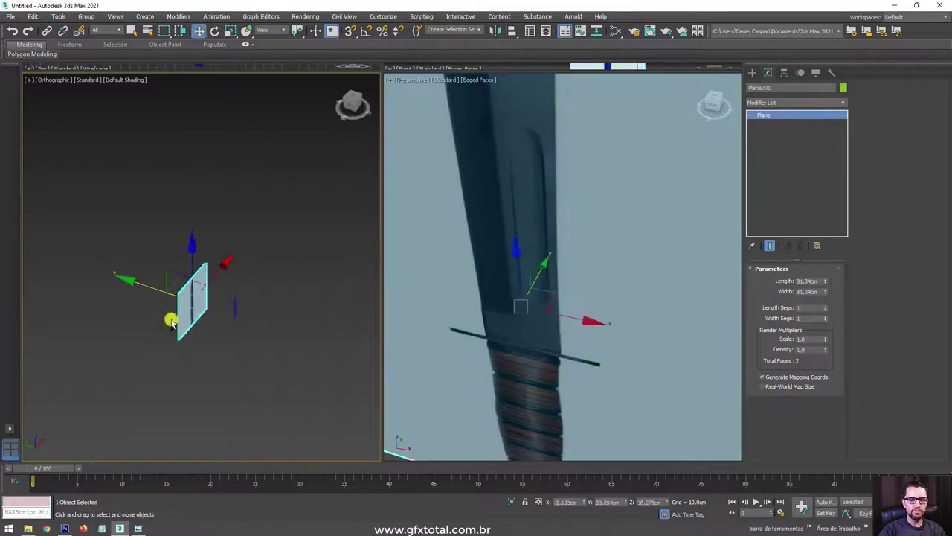
{"action": "left_click_drag", "start_coordinate": [148, 289], "coordinate": [2, 250]}
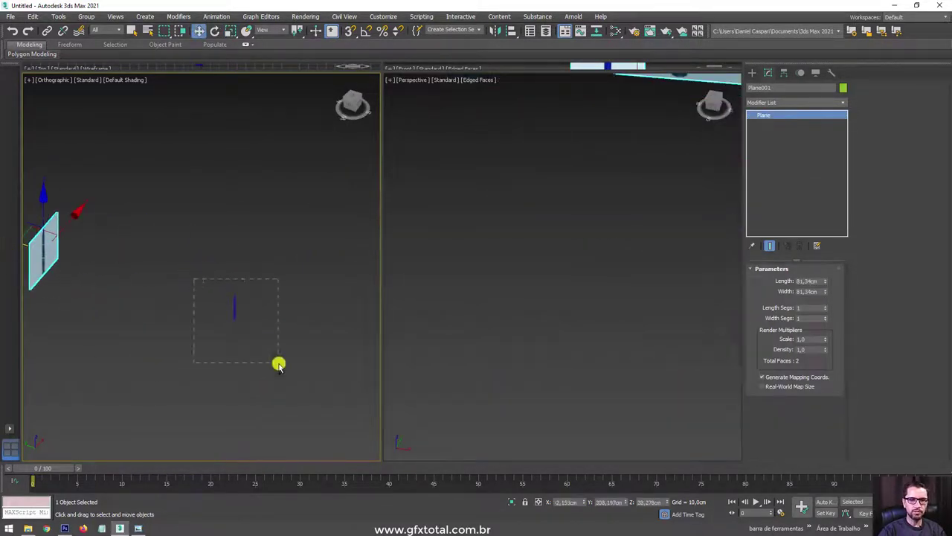
Reselect the blade and frame it in the viewport.
{"action": "left_click_drag", "start_coordinate": [194, 279], "coordinate": [278, 365]}
{"action": "key", "text": "z"}
{"action": "mouse_move", "coordinate": [278, 365]}
{"action": "middle_mouse_down", "text": "alt"}
{"action": "mouse_move", "coordinate": [251, 323]}
{"action": "mouse_move", "coordinate": [153, 293]}
{"action": "middle_mouse_up", "text": "alt"}
{"action": "scroll", "coordinate": [195, 276], "scroll_direction": "up", "scroll_amount": 2}
{"action": "scroll", "coordinate": [234, 255], "scroll_direction": "up", "scroll_amount": 2}
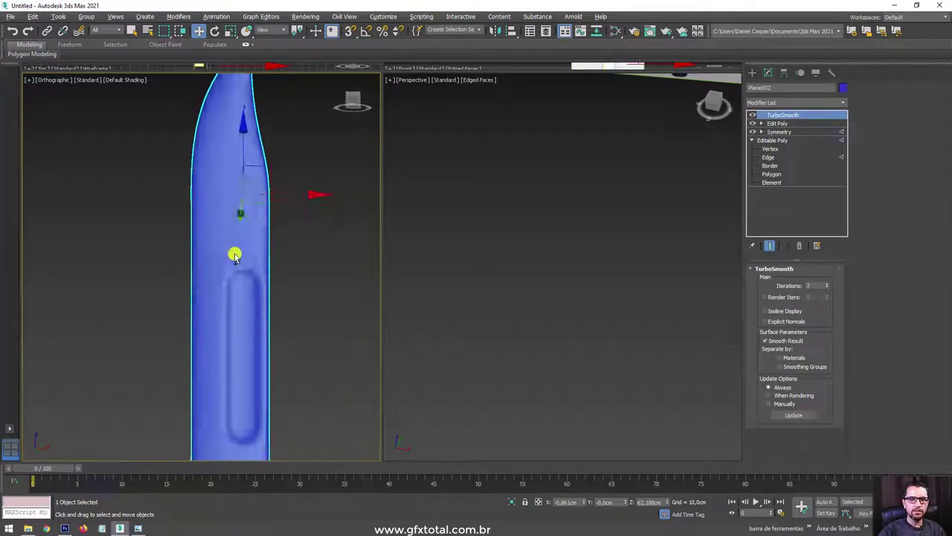
{"action": "mouse_move", "coordinate": [235, 255]}
{"action": "middle_mouse_down", "text": "alt"}
{"action": "mouse_move", "coordinate": [212, 234]}
{"action": "mouse_move", "coordinate": [241, 238]}
{"action": "mouse_move", "coordinate": [235, 252]}
{"action": "mouse_move", "coordinate": [270, 289]}
{"action": "middle_mouse_up", "text": "alt"}
{"action": "scroll", "coordinate": [234, 251], "scroll_direction": "down", "scroll_amount": 2}
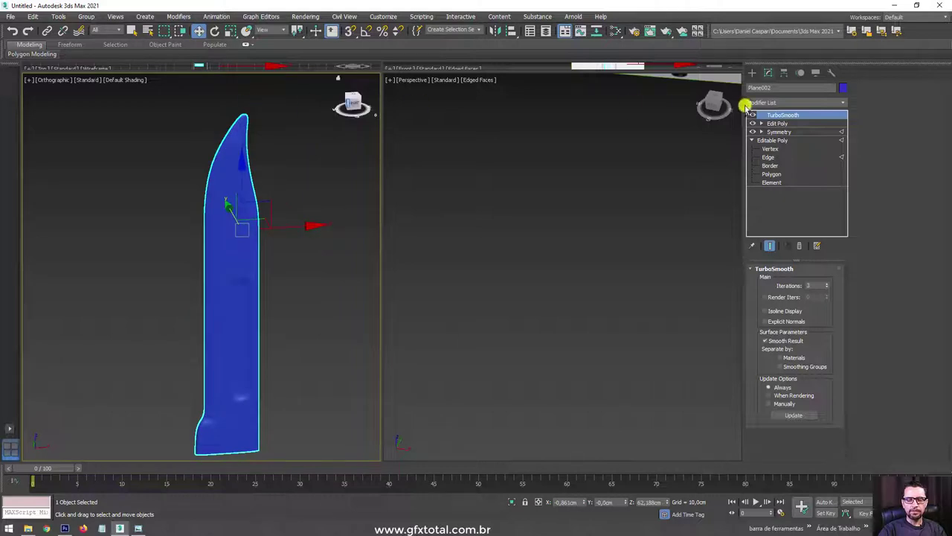
Disable TurboSmooth and enter the Edge level of the blade's Edit Poly.
{"action": "left_click", "coordinate": [753, 115]}
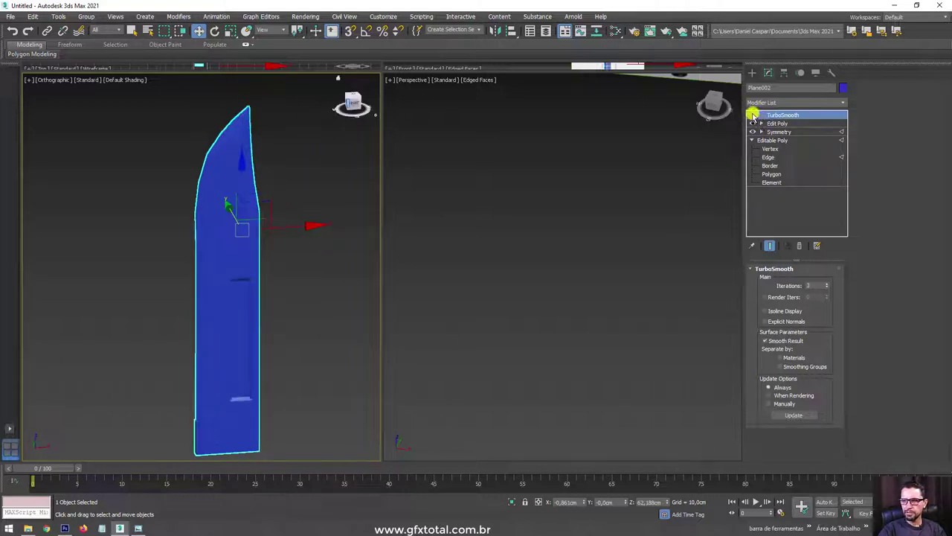
{"action": "left_click", "coordinate": [761, 123]}
{"action": "left_click", "coordinate": [779, 140]}
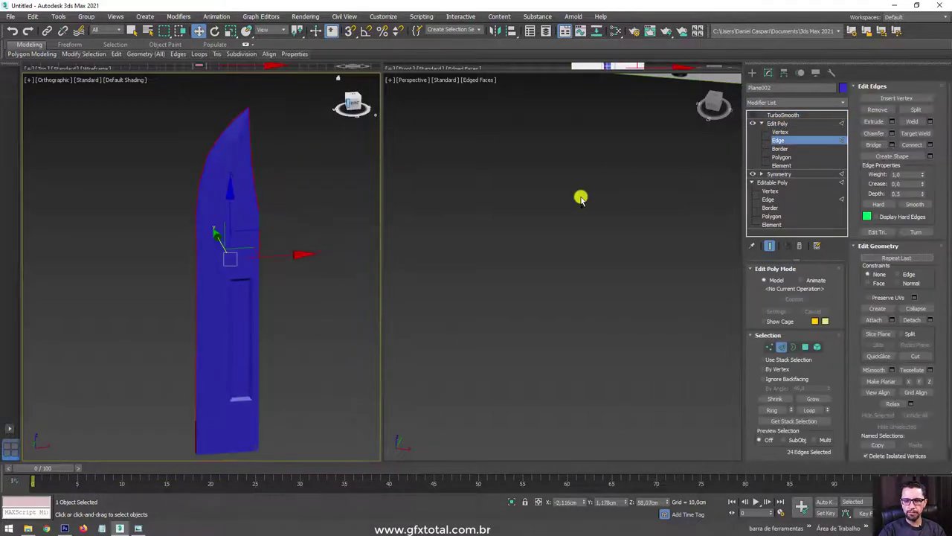
Show mesh edges and view the blade edge-on, switching the left viewport to Front.
{"action": "scroll", "coordinate": [255, 215], "scroll_direction": "up", "scroll_amount": 1}
{"action": "scroll", "coordinate": [255, 212], "scroll_direction": "up", "scroll_amount": 1}
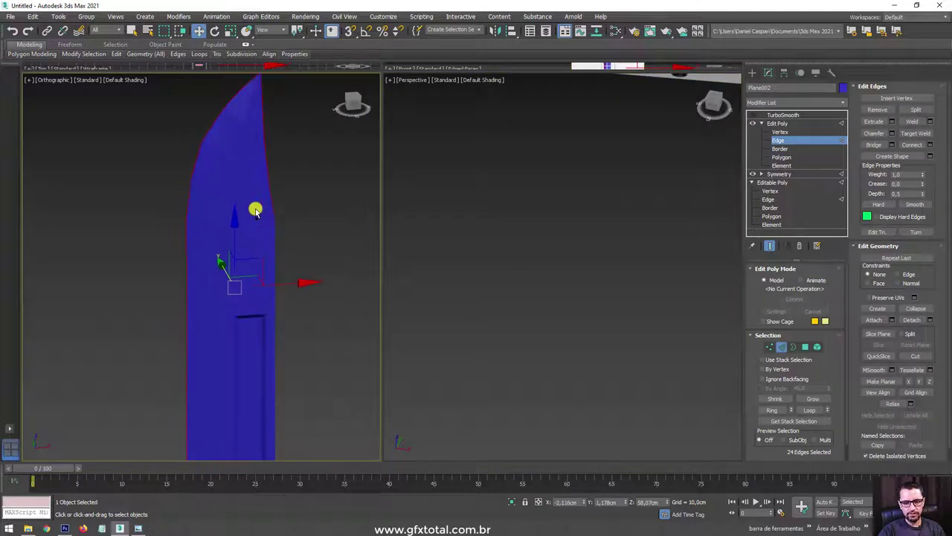
{"action": "key", "text": "F3"}
{"action": "key", "text": "F3"}
{"action": "key", "text": "F4"}
{"action": "mouse_move", "coordinate": [223, 171]}
{"action": "middle_mouse_down", "text": "alt"}
{"action": "mouse_move", "coordinate": [266, 212]}
{"action": "mouse_move", "coordinate": [275, 253]}
{"action": "mouse_move", "coordinate": [214, 65]}
{"action": "middle_mouse_up", "text": "alt"}
{"action": "mouse_move", "coordinate": [237, 399]}
{"action": "middle_mouse_down", "text": "alt"}
{"action": "mouse_move", "coordinate": [304, 374]}
{"action": "mouse_move", "coordinate": [298, 380]}
{"action": "mouse_move", "coordinate": [365, 340]}
{"action": "mouse_move", "coordinate": [333, 262]}
{"action": "mouse_move", "coordinate": [264, 302]}
{"action": "mouse_move", "coordinate": [250, 446]}
{"action": "mouse_move", "coordinate": [263, 385]}
{"action": "mouse_move", "coordinate": [312, 372]}
{"action": "middle_mouse_up", "text": "alt"}
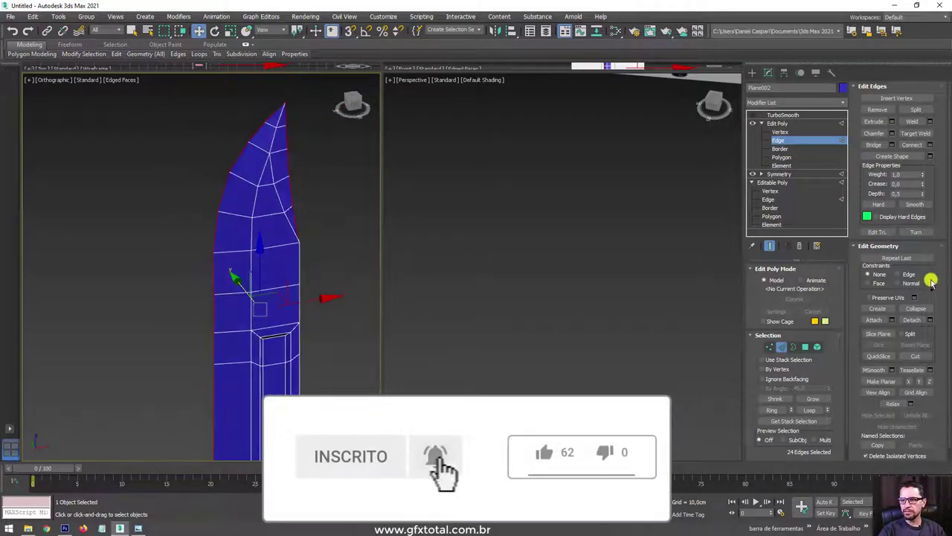
{"action": "scroll", "coordinate": [929, 223], "scroll_direction": "down", "scroll_amount": 1}
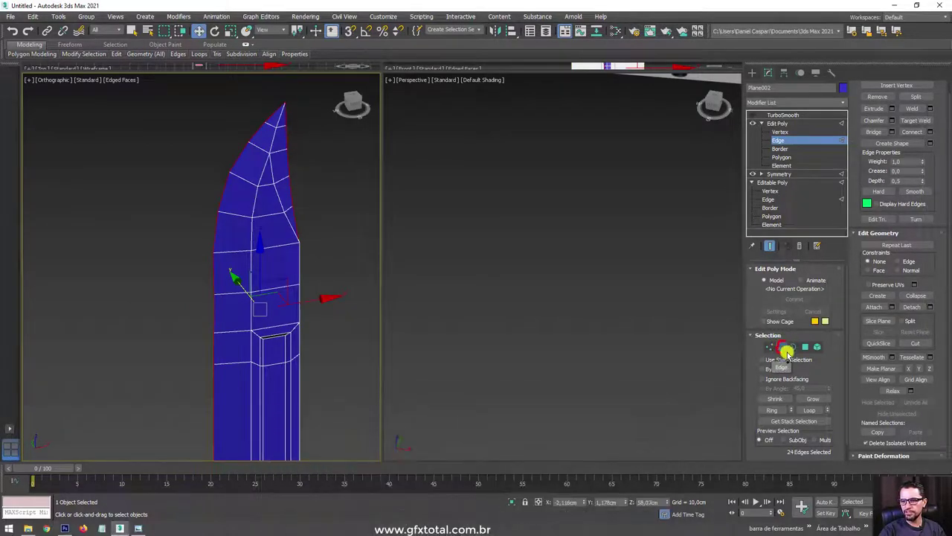
{"action": "scroll", "coordinate": [936, 344], "scroll_direction": "up", "scroll_amount": 1}
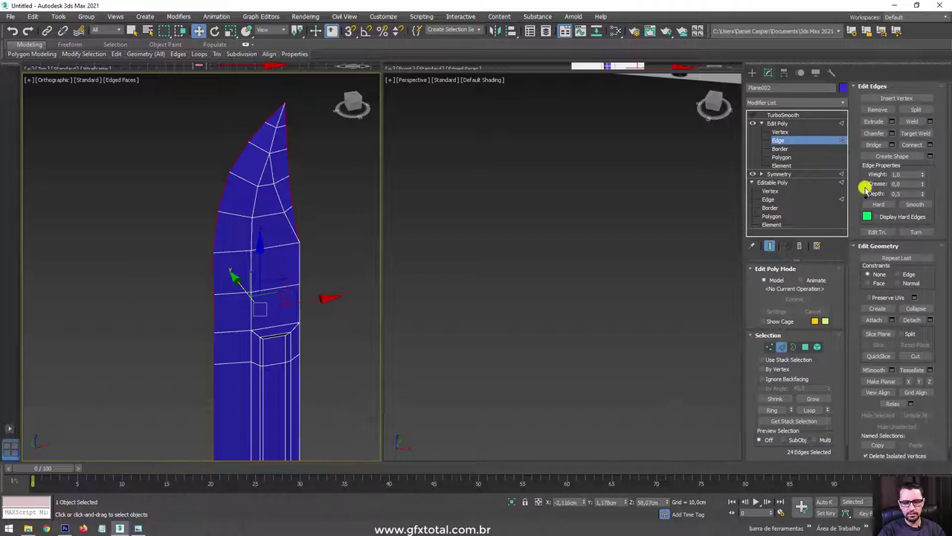
{"action": "key", "text": "f"}
Frame the blade's 1.0-creased outline edges in Perspective and re-enable TurboSmooth.
{"action": "middle_click_drag", "start_coordinate": [588, 250], "coordinate": [621, 284]}
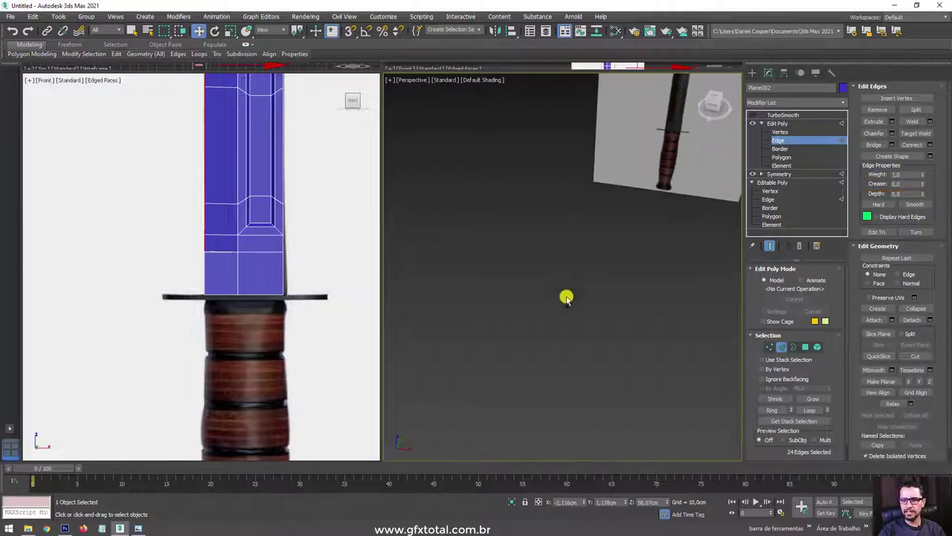
{"action": "key", "text": "z"}
{"action": "scroll", "coordinate": [587, 299], "scroll_direction": "up", "scroll_amount": 3}
{"action": "middle_click_drag", "start_coordinate": [605, 266], "coordinate": [613, 302], "text": "alt"}
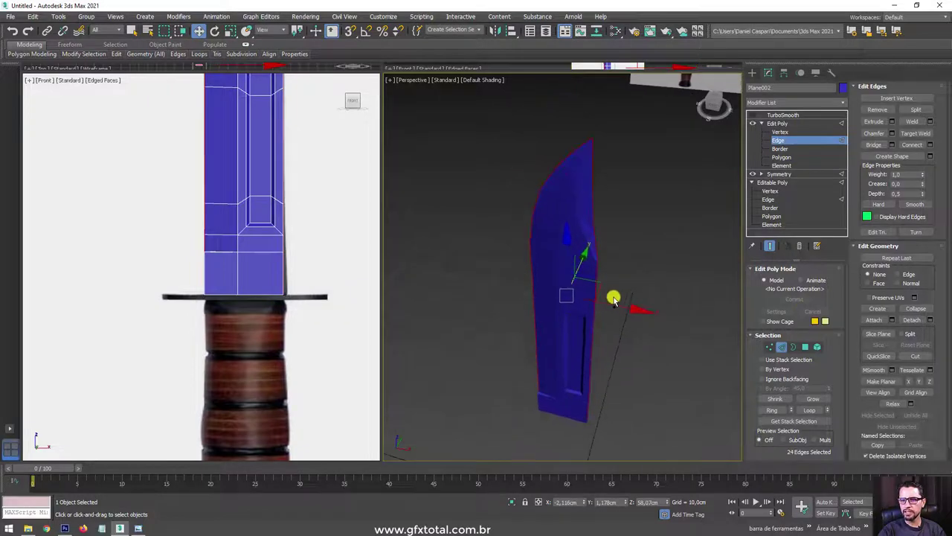
{"action": "key", "text": "F4"}
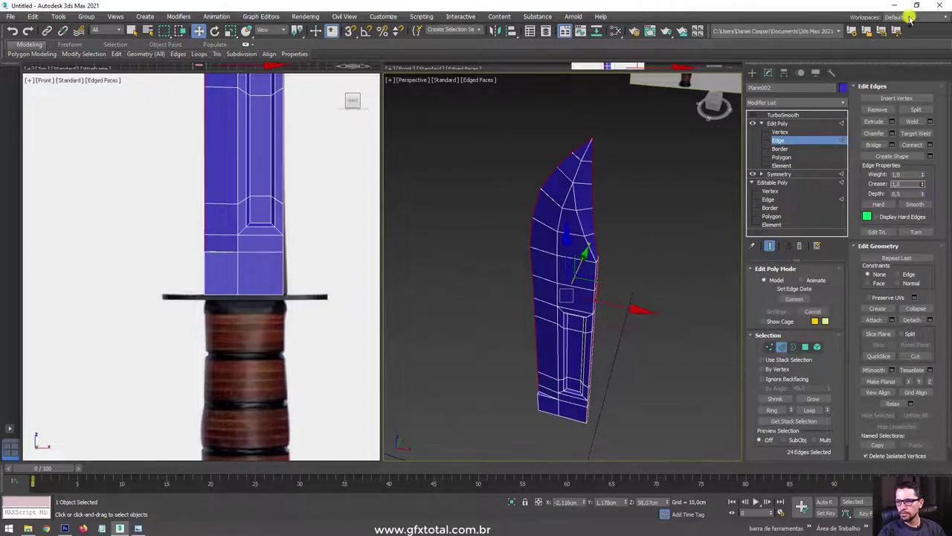
{"action": "left_click", "coordinate": [781, 123]}
Hide TurboSmooth's preview and switch the blade's Edit Poly to Edge level.
{"action": "left_click", "coordinate": [774, 115]}
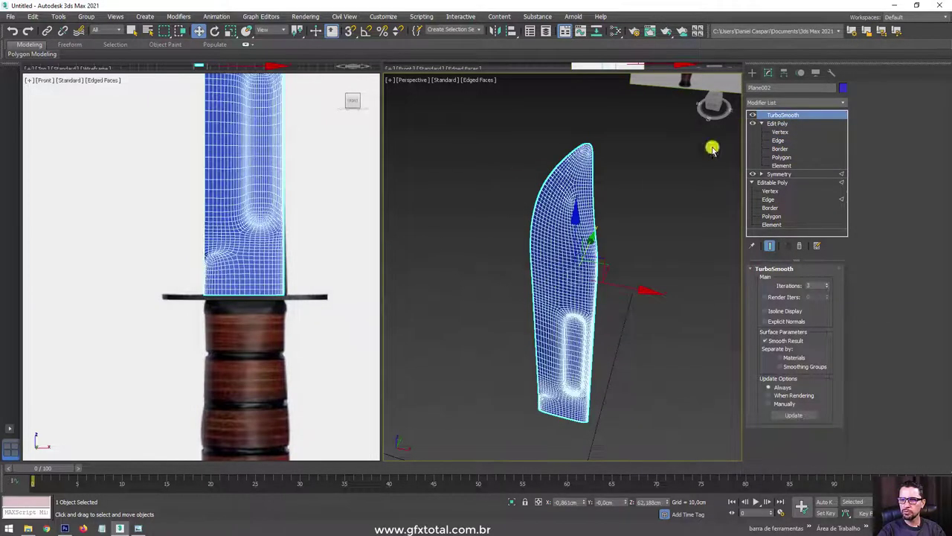
{"action": "mouse_move", "coordinate": [630, 229]}
{"action": "middle_mouse_down", "text": "alt"}
{"action": "mouse_move", "coordinate": [597, 275]}
{"action": "mouse_move", "coordinate": [551, 276]}
{"action": "mouse_move", "coordinate": [601, 272]}
{"action": "mouse_move", "coordinate": [694, 292]}
{"action": "mouse_move", "coordinate": [555, 296]}
{"action": "middle_mouse_up", "text": "alt"}
{"action": "key", "text": "F4"}
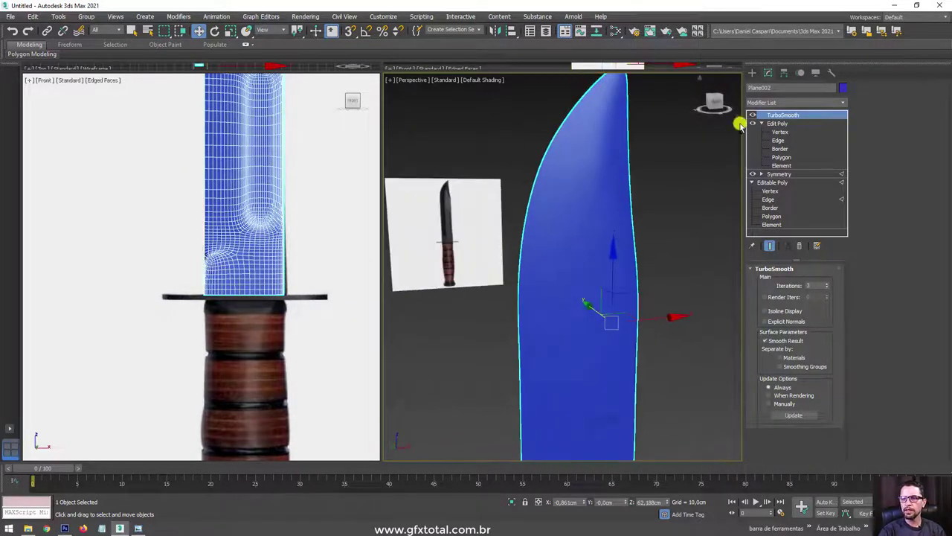
{"action": "left_click", "coordinate": [752, 114]}
{"action": "left_click", "coordinate": [778, 141]}
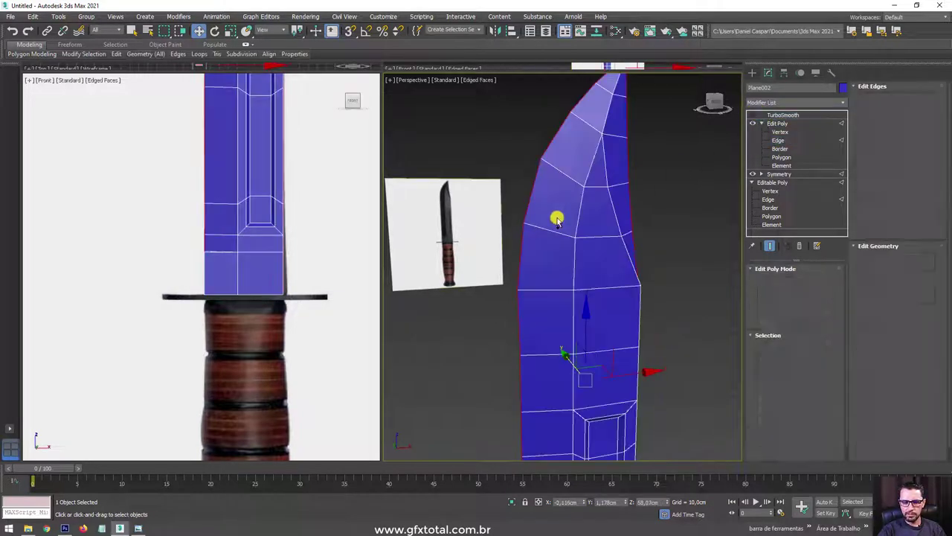
Select the edge loops around the fuller, plus one extra edge.
{"action": "double_click", "coordinate": [578, 213]}
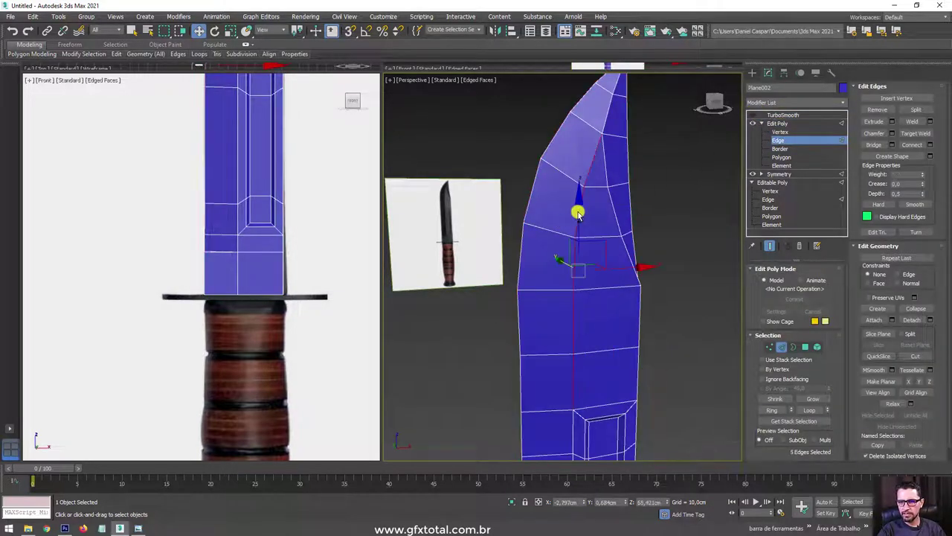
{"action": "middle_click_drag", "start_coordinate": [610, 255], "coordinate": [587, 188]}
{"action": "mouse_move", "coordinate": [625, 221]}
{"action": "middle_mouse_down", "text": "alt"}
{"action": "mouse_move", "coordinate": [570, 230]}
{"action": "mouse_move", "coordinate": [557, 245]}
{"action": "mouse_move", "coordinate": [625, 278]}
{"action": "mouse_move", "coordinate": [549, 276]}
{"action": "mouse_move", "coordinate": [578, 361]}
{"action": "middle_mouse_up", "text": "alt"}
{"action": "double_click", "coordinate": [600, 258], "text": "ctrl"}
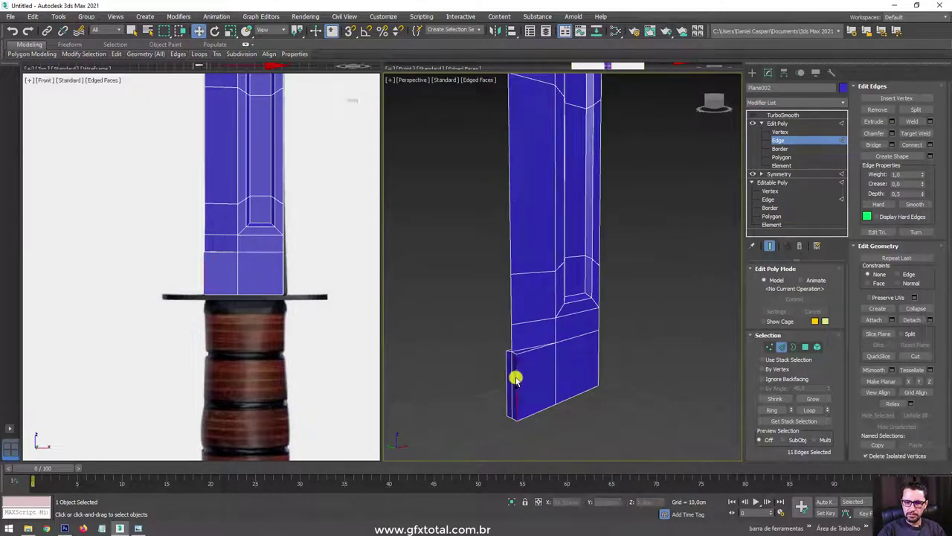
{"action": "scroll", "coordinate": [519, 366], "scroll_direction": "up", "scroll_amount": 1}
{"action": "scroll", "coordinate": [513, 350], "scroll_direction": "up", "scroll_amount": 2}
{"action": "left_click", "coordinate": [502, 350], "text": "ctrl"}
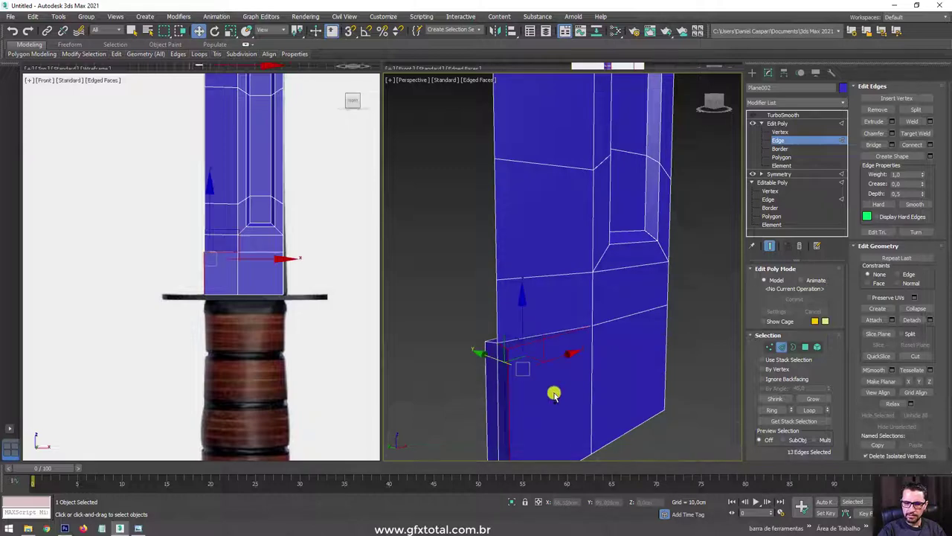
{"action": "middle_click_drag", "start_coordinate": [552, 393], "coordinate": [519, 294], "text": "alt"}
{"action": "double_click", "coordinate": [528, 319], "text": "ctrl"}
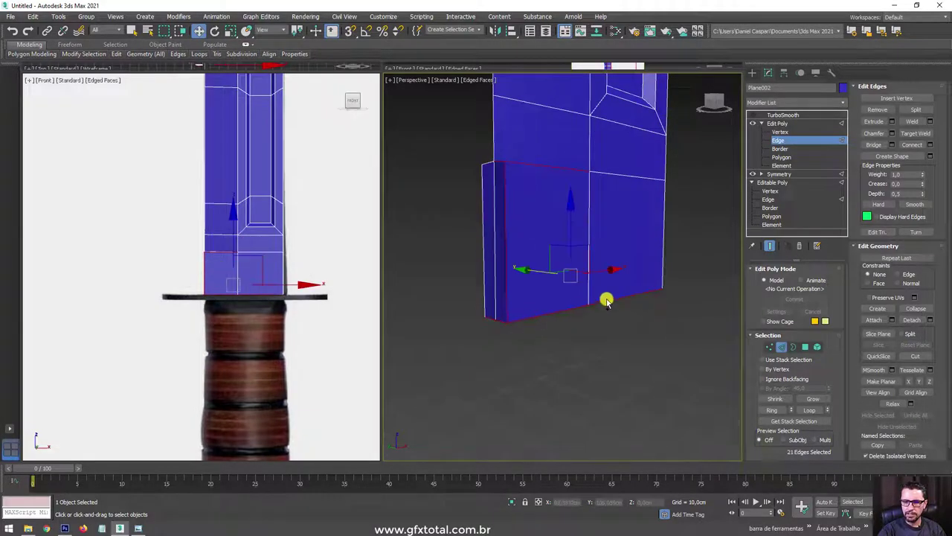
Add the blade's right vertical edges and a lengthwise loop, dropping the bottom edges.
{"action": "scroll", "coordinate": [601, 291], "scroll_direction": "up", "scroll_amount": 2}
{"action": "middle_click_drag", "start_coordinate": [673, 272], "coordinate": [610, 327], "text": "alt"}
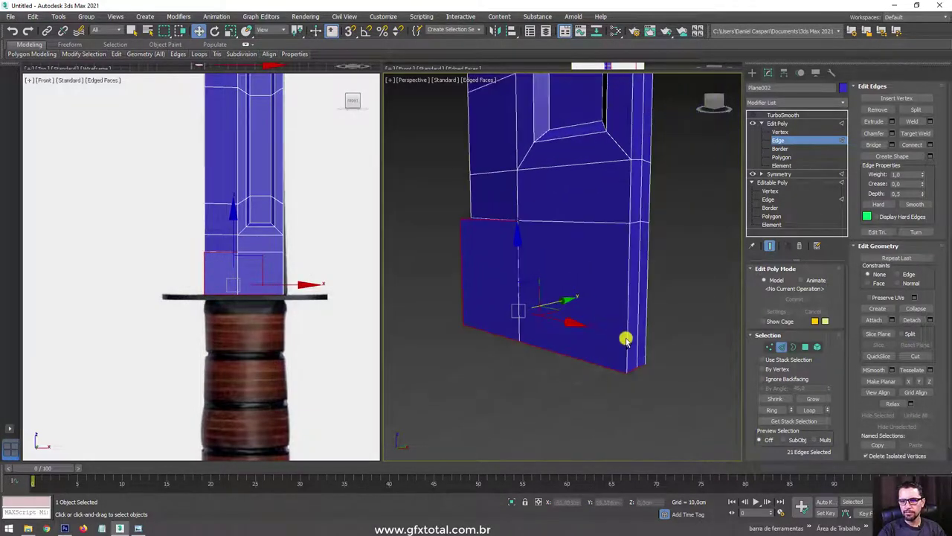
{"action": "left_click", "coordinate": [625, 340], "text": "ctrl"}
{"action": "middle_click_drag", "start_coordinate": [636, 370], "coordinate": [577, 359], "text": "alt"}
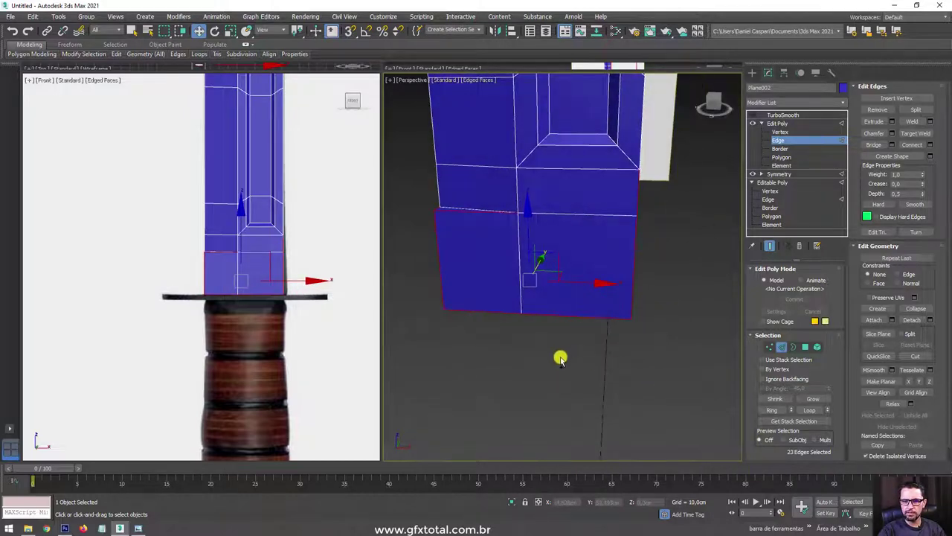
{"action": "double_click", "coordinate": [444, 311], "text": "alt"}
{"action": "mouse_move", "coordinate": [623, 313]}
{"action": "middle_mouse_down", "text": "alt"}
{"action": "mouse_move", "coordinate": [529, 297]}
{"action": "mouse_move", "coordinate": [570, 398]}
{"action": "mouse_move", "coordinate": [617, 219]}
{"action": "mouse_move", "coordinate": [612, 311]}
{"action": "middle_mouse_up", "text": "alt"}
{"action": "double_click", "coordinate": [599, 384], "text": "ctrl"}
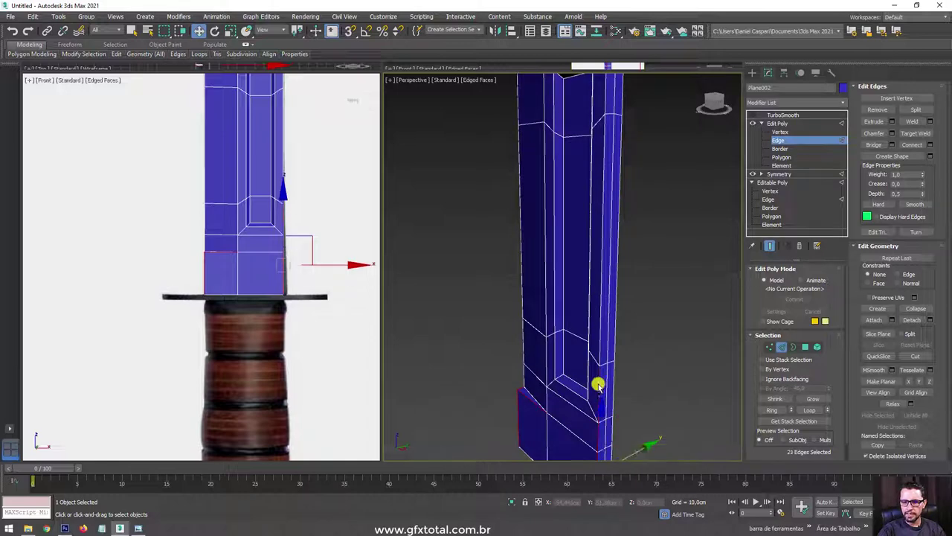
Add one more edge at the blade's lower end, then face the blade squarely.
{"action": "mouse_move", "coordinate": [615, 202]}
{"action": "middle_mouse_down", "text": "alt"}
{"action": "mouse_move", "coordinate": [597, 159]}
{"action": "mouse_move", "coordinate": [588, 308]}
{"action": "mouse_move", "coordinate": [606, 185]}
{"action": "mouse_move", "coordinate": [665, 278]}
{"action": "mouse_move", "coordinate": [605, 275]}
{"action": "mouse_move", "coordinate": [639, 287]}
{"action": "mouse_move", "coordinate": [633, 240]}
{"action": "mouse_move", "coordinate": [651, 216]}
{"action": "middle_mouse_up", "text": "alt"}
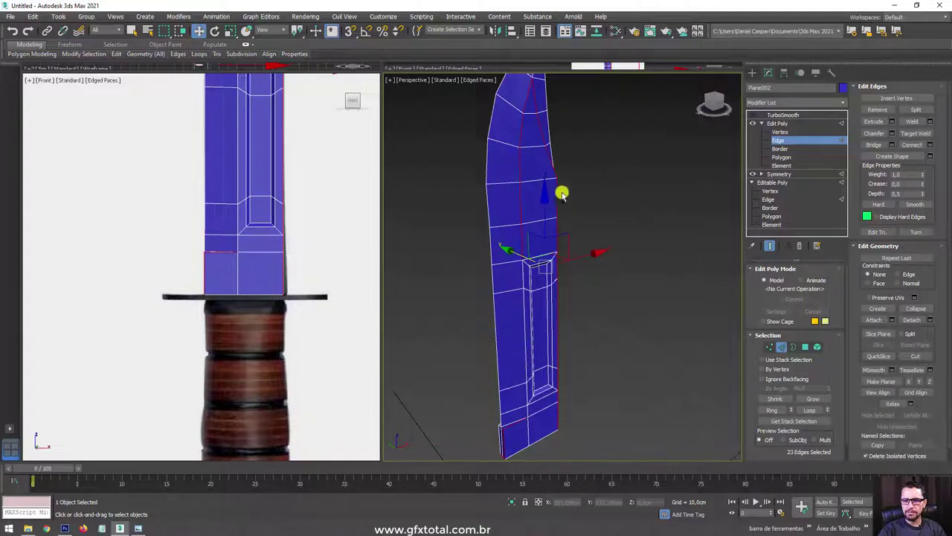
{"action": "scroll", "coordinate": [518, 245], "scroll_direction": "up", "scroll_amount": 2}
{"action": "scroll", "coordinate": [522, 223], "scroll_direction": "up", "scroll_amount": 3}
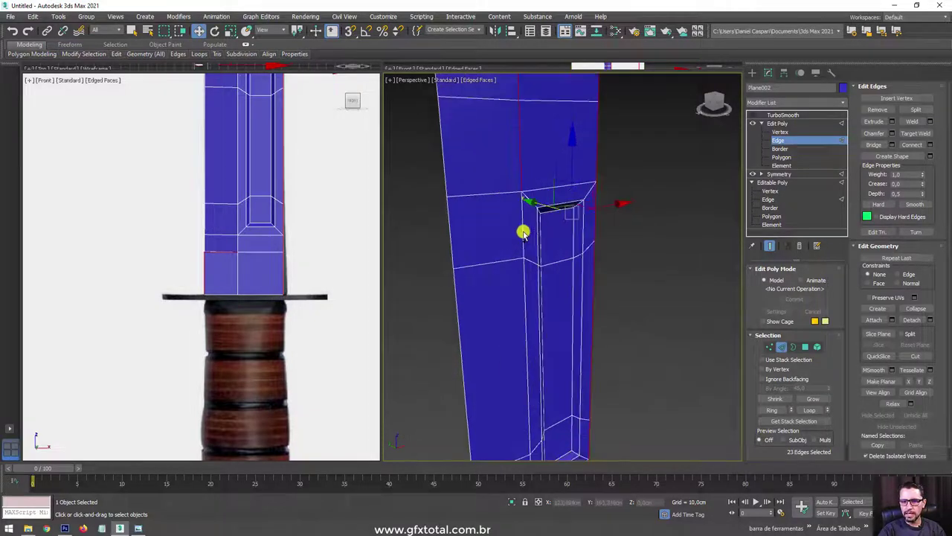
{"action": "mouse_move", "coordinate": [523, 290]}
{"action": "middle_mouse_down", "text": "alt"}
{"action": "mouse_move", "coordinate": [521, 204]}
{"action": "mouse_move", "coordinate": [524, 343]}
{"action": "middle_mouse_up", "text": "alt"}
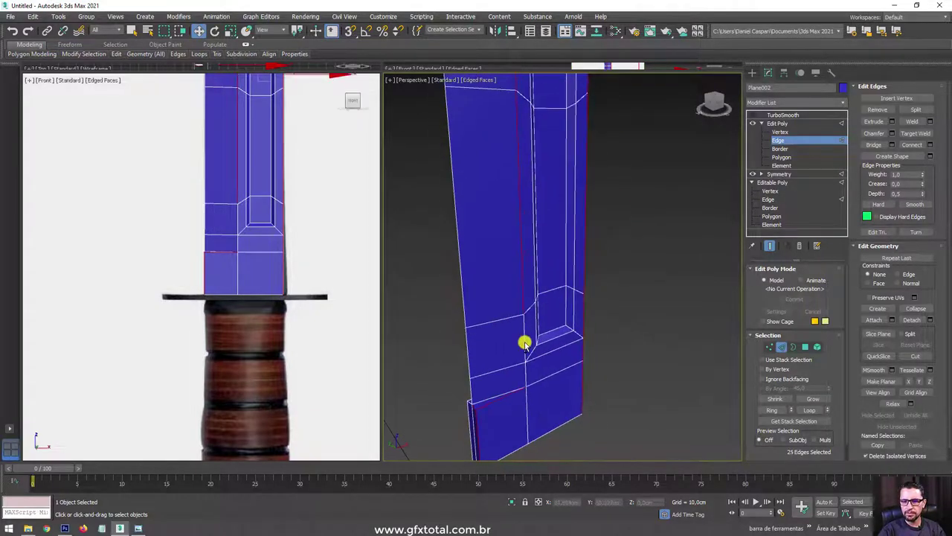
{"action": "left_click", "coordinate": [528, 377], "text": "ctrl"}
{"action": "scroll", "coordinate": [542, 389], "scroll_direction": "up", "scroll_amount": 2}
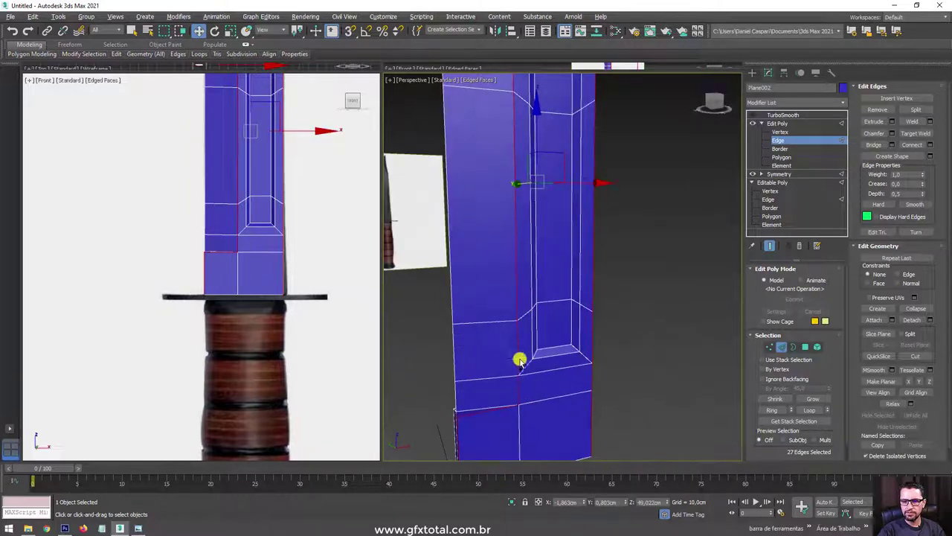
{"action": "scroll", "coordinate": [490, 254], "scroll_direction": "up", "scroll_amount": 2}
{"action": "mouse_move", "coordinate": [490, 255]}
{"action": "middle_mouse_down", "text": "alt"}
{"action": "mouse_move", "coordinate": [474, 290]}
{"action": "mouse_move", "coordinate": [471, 265]}
{"action": "mouse_move", "coordinate": [531, 260]}
{"action": "mouse_move", "coordinate": [526, 336]}
{"action": "middle_mouse_up", "text": "alt"}
{"action": "scroll", "coordinate": [526, 336], "scroll_direction": "down", "scroll_amount": 3}
{"action": "scroll", "coordinate": [618, 343], "scroll_direction": "down", "scroll_amount": 1}
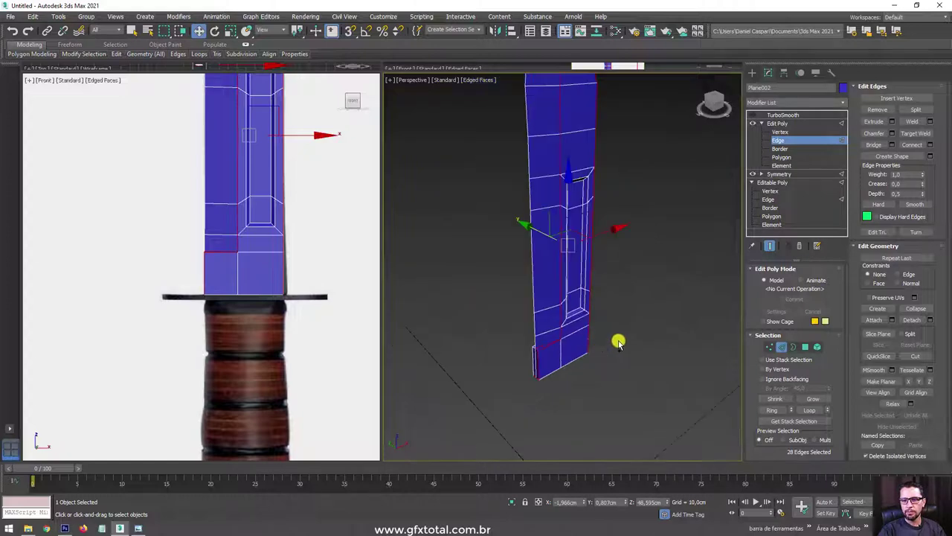
{"action": "mouse_move", "coordinate": [618, 342]}
{"action": "middle_mouse_down", "text": "alt"}
{"action": "mouse_move", "coordinate": [569, 334]}
{"action": "mouse_move", "coordinate": [550, 226]}
{"action": "mouse_move", "coordinate": [632, 283]}
{"action": "mouse_move", "coordinate": [724, 230]}
{"action": "mouse_move", "coordinate": [566, 245]}
{"action": "mouse_move", "coordinate": [533, 297]}
{"action": "middle_mouse_up", "text": "alt"}
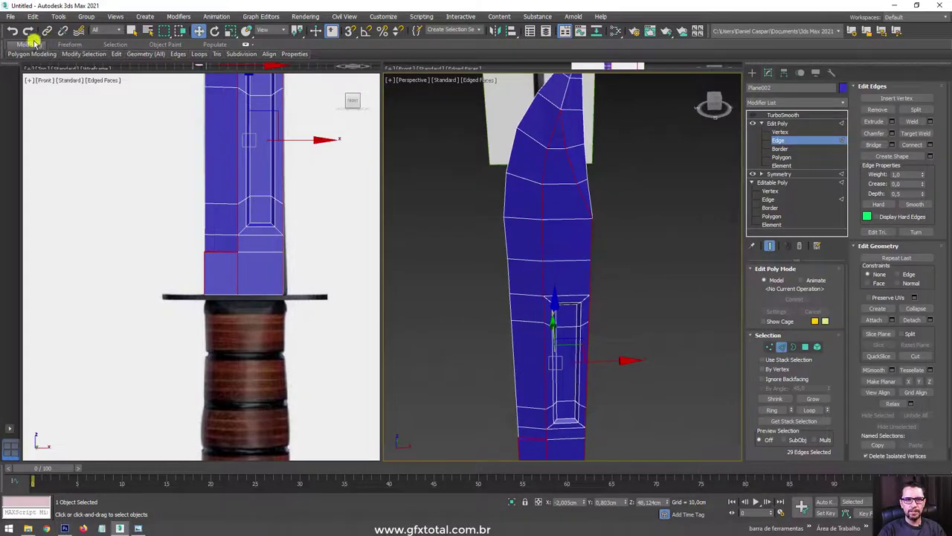
Grow the edge selection to all similar edges with Modify Selection > Similar.
{"action": "left_click", "coordinate": [89, 55]}
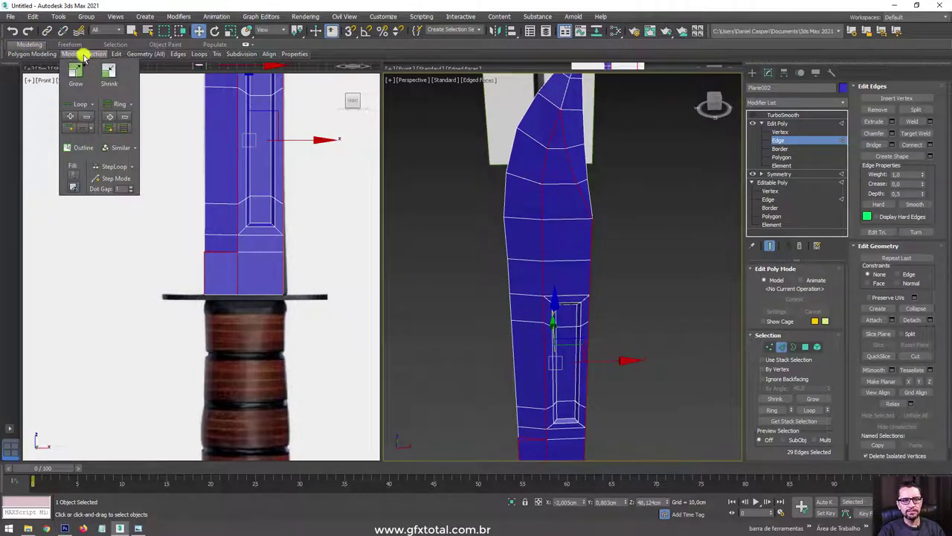
{"action": "left_click", "coordinate": [119, 146]}
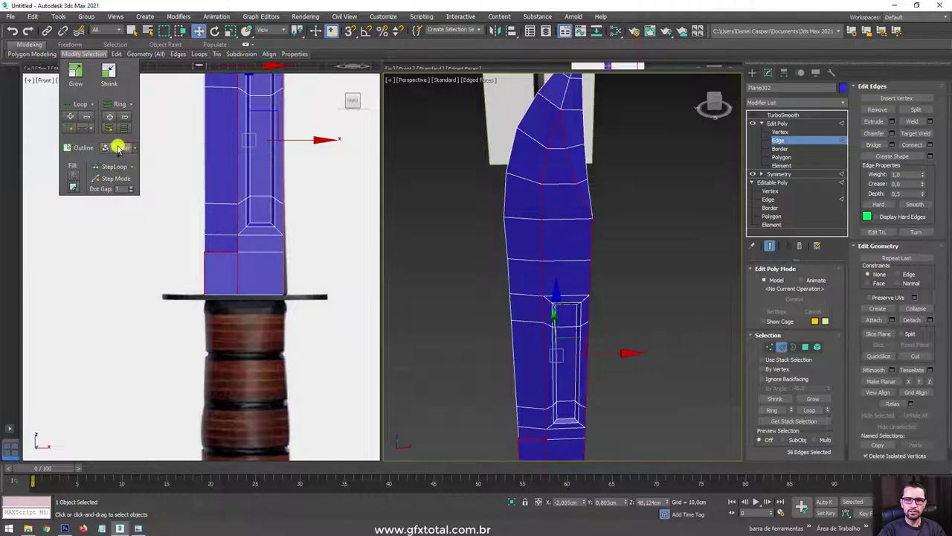
{"action": "mouse_move", "coordinate": [482, 255]}
{"action": "middle_mouse_down", "text": "alt"}
{"action": "mouse_move", "coordinate": [644, 255]}
{"action": "mouse_move", "coordinate": [661, 240]}
{"action": "mouse_move", "coordinate": [672, 202]}
{"action": "mouse_move", "coordinate": [714, 228]}
{"action": "mouse_move", "coordinate": [703, 253]}
{"action": "middle_mouse_up", "text": "alt"}
{"action": "middle_click_drag", "start_coordinate": [510, 257], "coordinate": [500, 262], "text": "alt"}
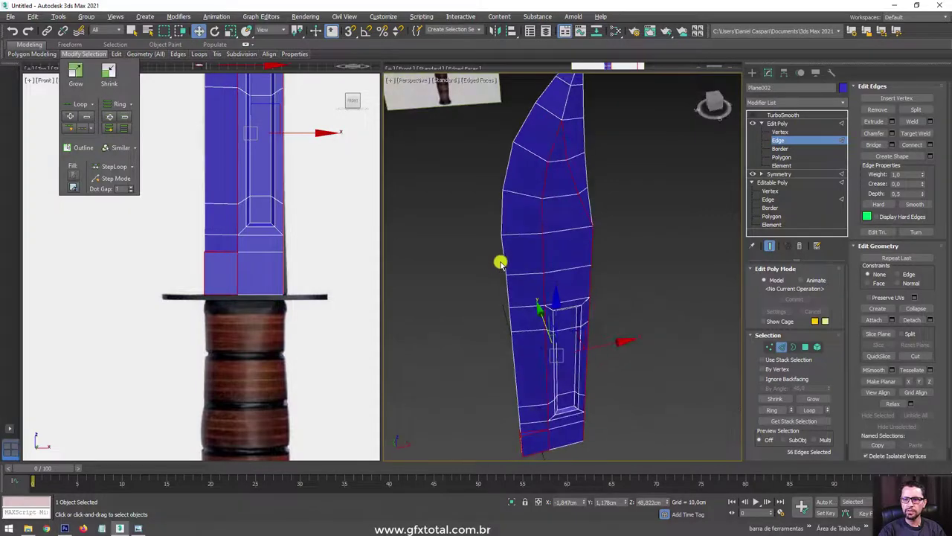
Re-enable TurboSmooth and view the smoothed blade in Default Shading.
{"action": "left_click", "coordinate": [782, 115]}
{"action": "left_click", "coordinate": [752, 115]}
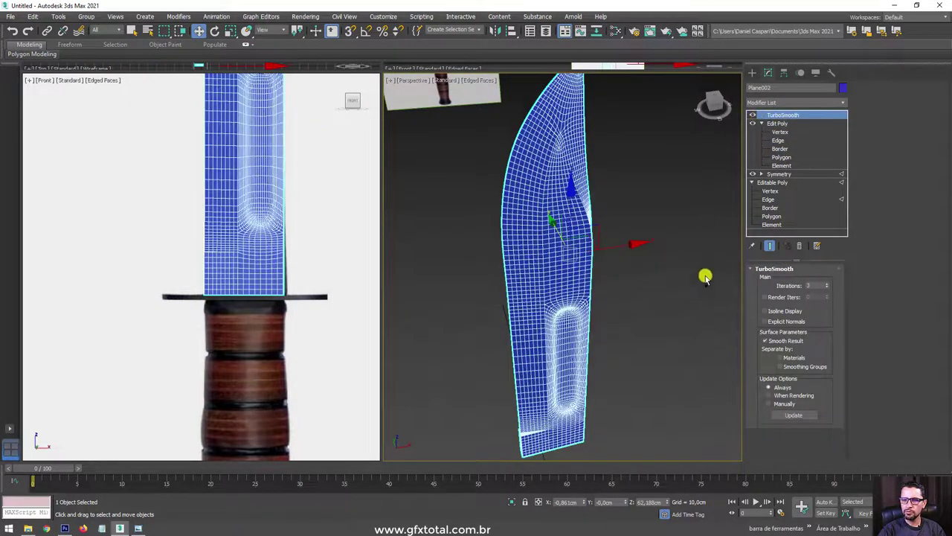
{"action": "mouse_move", "coordinate": [706, 277]}
{"action": "middle_mouse_down", "text": "alt"}
{"action": "mouse_move", "coordinate": [621, 280]}
{"action": "mouse_move", "coordinate": [633, 272]}
{"action": "mouse_move", "coordinate": [630, 255]}
{"action": "mouse_move", "coordinate": [623, 334]}
{"action": "mouse_move", "coordinate": [584, 251]}
{"action": "mouse_move", "coordinate": [538, 251]}
{"action": "mouse_move", "coordinate": [596, 256]}
{"action": "mouse_move", "coordinate": [567, 248]}
{"action": "mouse_move", "coordinate": [576, 272]}
{"action": "mouse_move", "coordinate": [549, 291]}
{"action": "mouse_move", "coordinate": [558, 249]}
{"action": "middle_mouse_up", "text": "alt"}
{"action": "key", "text": "F4"}
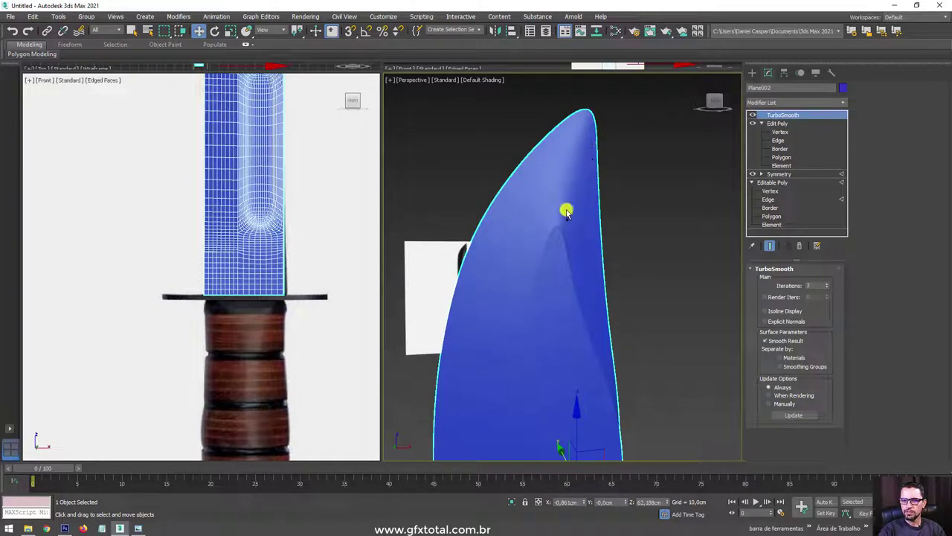
Turn off TurboSmooth and add two more blade edges to the edge selection.
{"action": "left_click", "coordinate": [753, 115]}
{"action": "left_click", "coordinate": [779, 140]}
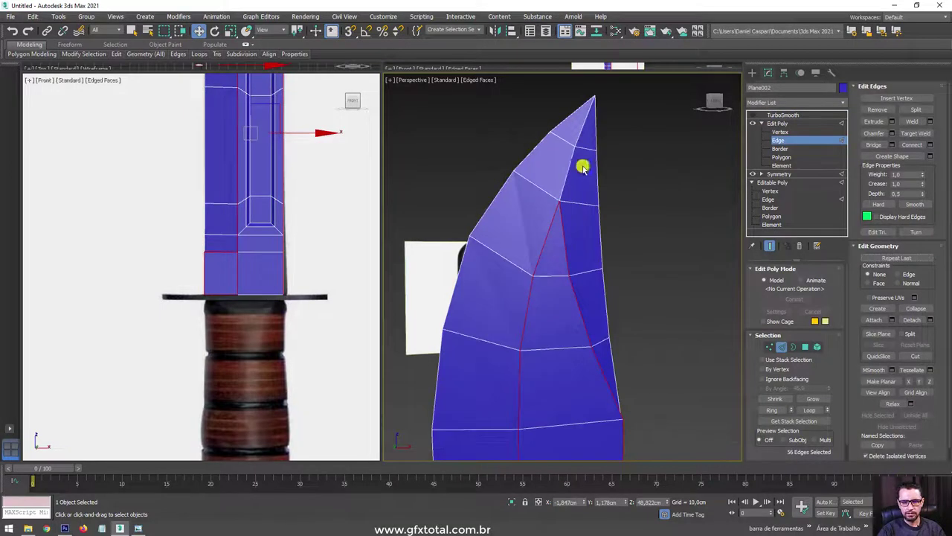
{"action": "left_click", "coordinate": [579, 134], "text": "ctrl"}
{"action": "mouse_move", "coordinate": [580, 135]}
{"action": "middle_mouse_down", "text": "alt"}
{"action": "mouse_move", "coordinate": [632, 181]}
{"action": "mouse_move", "coordinate": [504, 190]}
{"action": "middle_mouse_up", "text": "alt"}
{"action": "left_click", "coordinate": [485, 195], "text": "ctrl"}
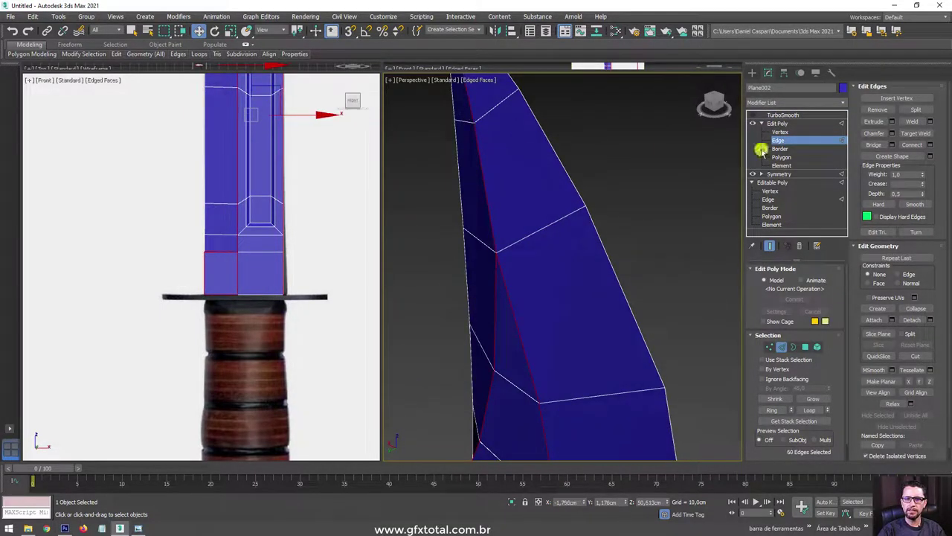
Re-enable TurboSmooth to preview the smoothed blade without wireframe.
{"action": "left_click", "coordinate": [782, 116]}
{"action": "left_click", "coordinate": [753, 115]}
{"action": "scroll", "coordinate": [610, 201], "scroll_direction": "down", "scroll_amount": 5}
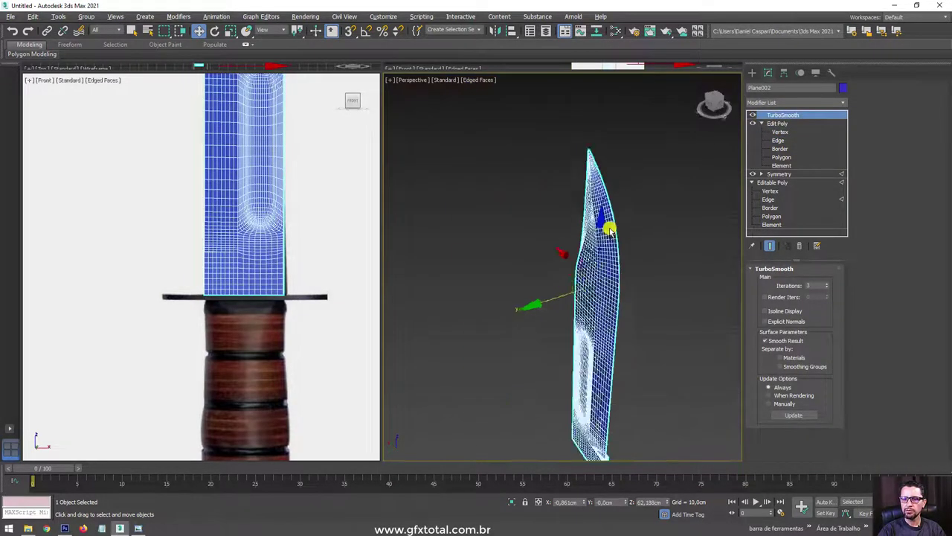
{"action": "mouse_move", "coordinate": [609, 228]}
{"action": "middle_mouse_down", "text": "alt"}
{"action": "mouse_move", "coordinate": [602, 240]}
{"action": "mouse_move", "coordinate": [510, 255]}
{"action": "mouse_move", "coordinate": [627, 255]}
{"action": "mouse_move", "coordinate": [672, 341]}
{"action": "mouse_move", "coordinate": [637, 334]}
{"action": "mouse_move", "coordinate": [640, 314]}
{"action": "mouse_move", "coordinate": [597, 230]}
{"action": "mouse_move", "coordinate": [597, 238]}
{"action": "mouse_move", "coordinate": [629, 206]}
{"action": "middle_mouse_up", "text": "alt"}
{"action": "scroll", "coordinate": [552, 248], "scroll_direction": "up", "scroll_amount": 5}
{"action": "key", "text": "F4"}
Apply the crease to the selected blade edges, then return to TurboSmooth.
{"action": "left_click", "coordinate": [752, 116]}
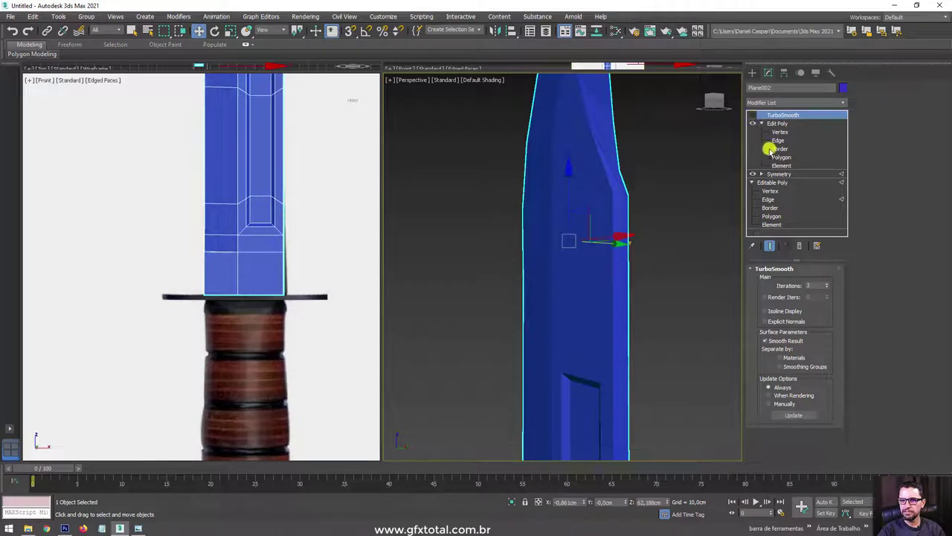
{"action": "left_click", "coordinate": [778, 140]}
{"action": "key", "text": "F4"}
{"action": "mouse_move", "coordinate": [720, 209]}
{"action": "middle_mouse_down", "text": "alt"}
{"action": "mouse_move", "coordinate": [672, 215]}
{"action": "mouse_move", "coordinate": [687, 225]}
{"action": "mouse_move", "coordinate": [899, 188]}
{"action": "middle_mouse_up", "text": "alt"}
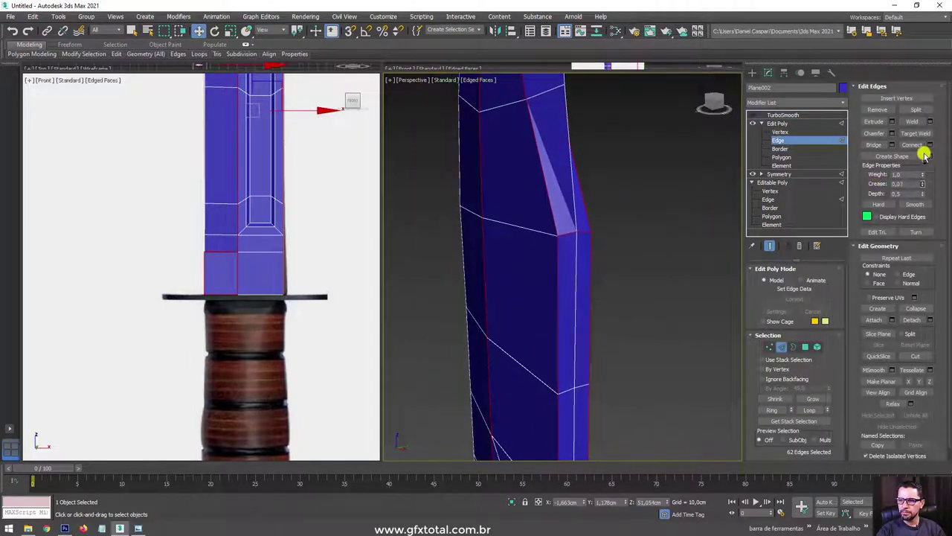
{"action": "middle_click_drag", "start_coordinate": [662, 223], "coordinate": [625, 230], "text": "alt"}
{"action": "key", "text": "z"}
{"action": "left_click", "coordinate": [780, 123]}
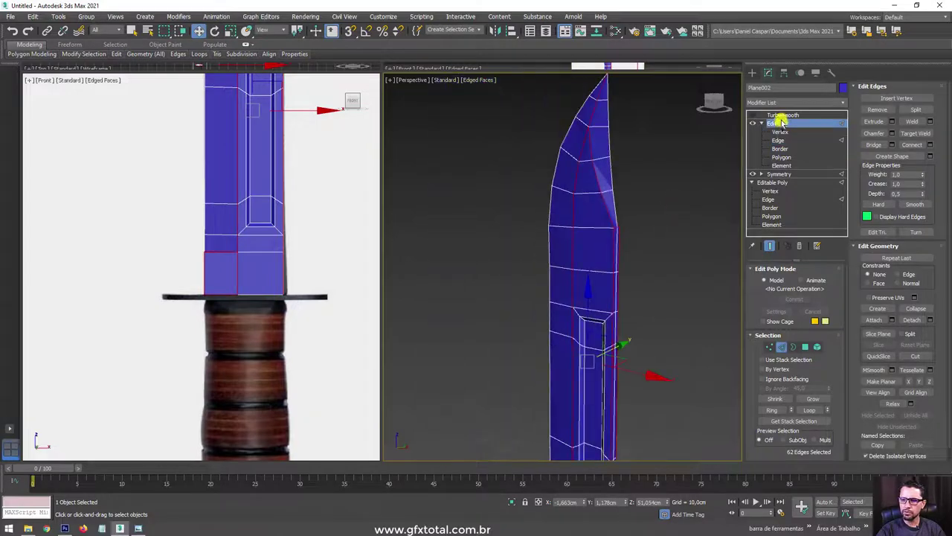
{"action": "left_click", "coordinate": [760, 115]}
{"action": "mouse_move", "coordinate": [651, 242]}
{"action": "middle_mouse_down", "text": "alt"}
{"action": "mouse_move", "coordinate": [642, 234]}
{"action": "mouse_move", "coordinate": [633, 238]}
{"action": "mouse_move", "coordinate": [650, 240]}
{"action": "mouse_move", "coordinate": [596, 249]}
{"action": "mouse_move", "coordinate": [642, 245]}
{"action": "mouse_move", "coordinate": [517, 246]}
{"action": "mouse_move", "coordinate": [540, 263]}
{"action": "mouse_move", "coordinate": [578, 263]}
{"action": "mouse_move", "coordinate": [601, 279]}
{"action": "middle_mouse_up", "text": "alt"}
{"action": "key", "text": "F4"}
Reselect the blade, frame it with Z, and inspect the fuller up close.
{"action": "left_click", "coordinate": [631, 243]}
{"action": "scroll", "coordinate": [553, 321], "scroll_direction": "down", "scroll_amount": 5}
{"action": "mouse_move", "coordinate": [553, 322]}
{"action": "middle_mouse_down", "text": "alt"}
{"action": "mouse_move", "coordinate": [587, 315]}
{"action": "mouse_move", "coordinate": [661, 353]}
{"action": "mouse_move", "coordinate": [612, 337]}
{"action": "middle_mouse_up", "text": "alt"}
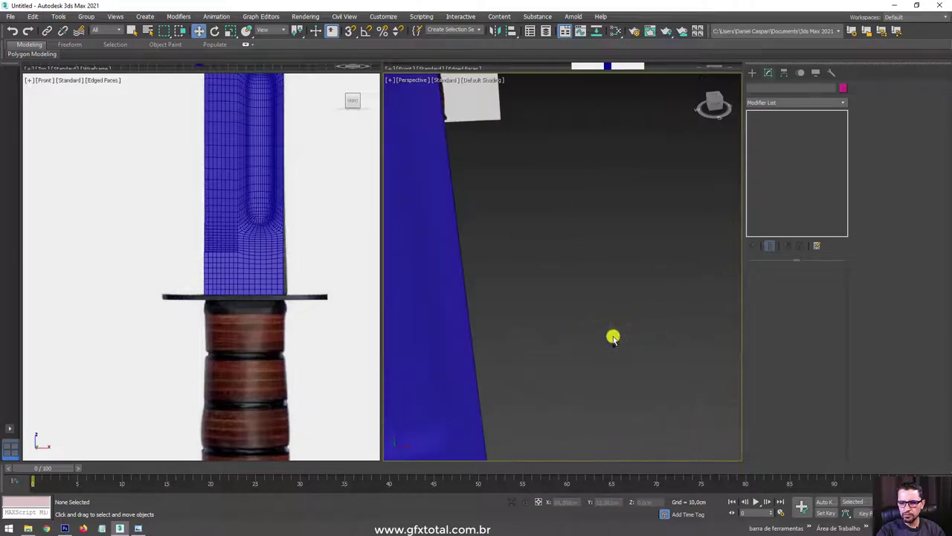
{"action": "left_click", "coordinate": [468, 339]}
{"action": "key", "text": "z"}
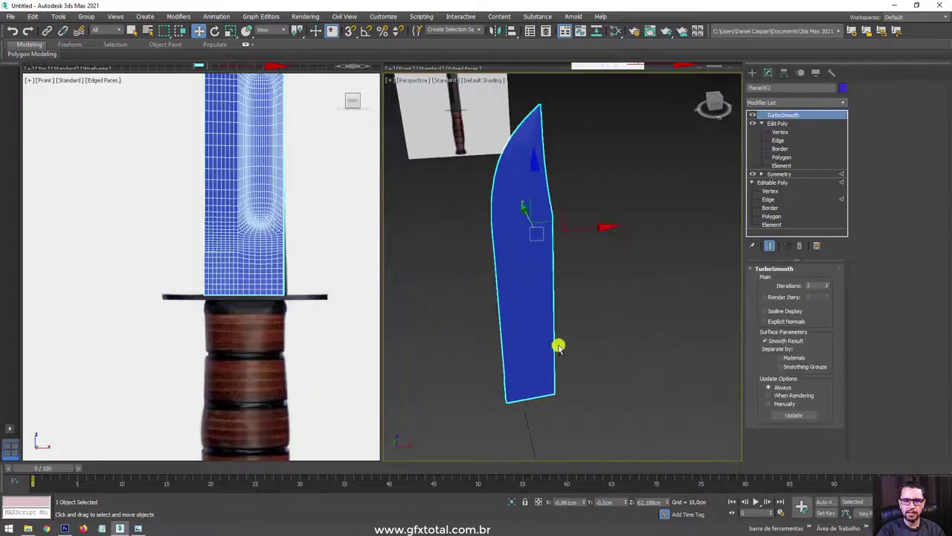
{"action": "scroll", "coordinate": [560, 314], "scroll_direction": "up", "scroll_amount": 1}
{"action": "scroll", "coordinate": [561, 334], "scroll_direction": "up", "scroll_amount": 2}
{"action": "scroll", "coordinate": [561, 346], "scroll_direction": "up", "scroll_amount": 2}
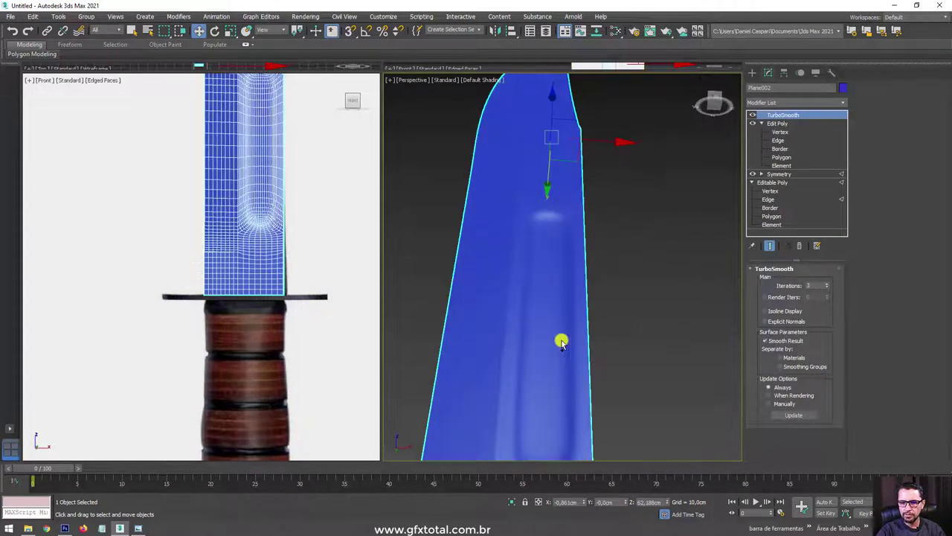
{"action": "scroll", "coordinate": [573, 344], "scroll_direction": "up", "scroll_amount": 2}
{"action": "mouse_move", "coordinate": [586, 348]}
{"action": "middle_mouse_down", "text": "alt"}
{"action": "mouse_move", "coordinate": [549, 335]}
{"action": "mouse_move", "coordinate": [570, 365]}
{"action": "mouse_move", "coordinate": [546, 378]}
{"action": "mouse_move", "coordinate": [494, 168]}
{"action": "mouse_move", "coordinate": [498, 335]}
{"action": "mouse_move", "coordinate": [508, 164]}
{"action": "mouse_move", "coordinate": [552, 213]}
{"action": "middle_mouse_up", "text": "alt"}
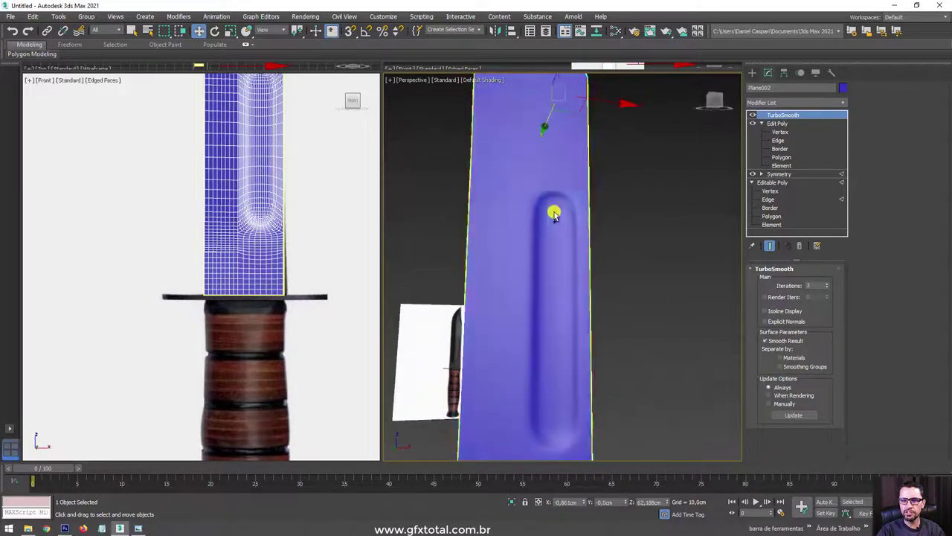
With TurboSmooth off, select the fuller groove polygons, then grow and extend to similar faces.
{"action": "left_click", "coordinate": [752, 116]}
{"action": "left_click", "coordinate": [781, 157]}
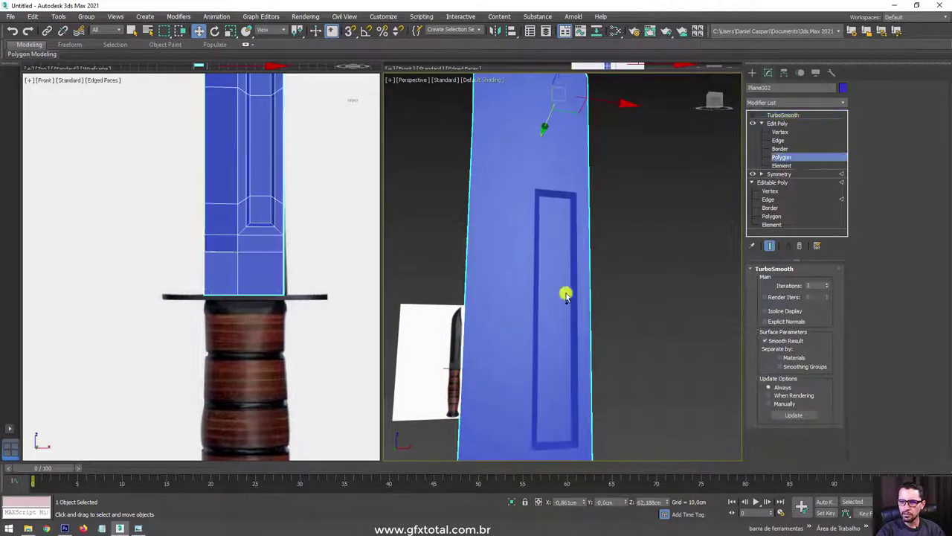
{"action": "left_click", "coordinate": [559, 312]}
{"action": "left_click", "coordinate": [544, 226], "text": "ctrl"}
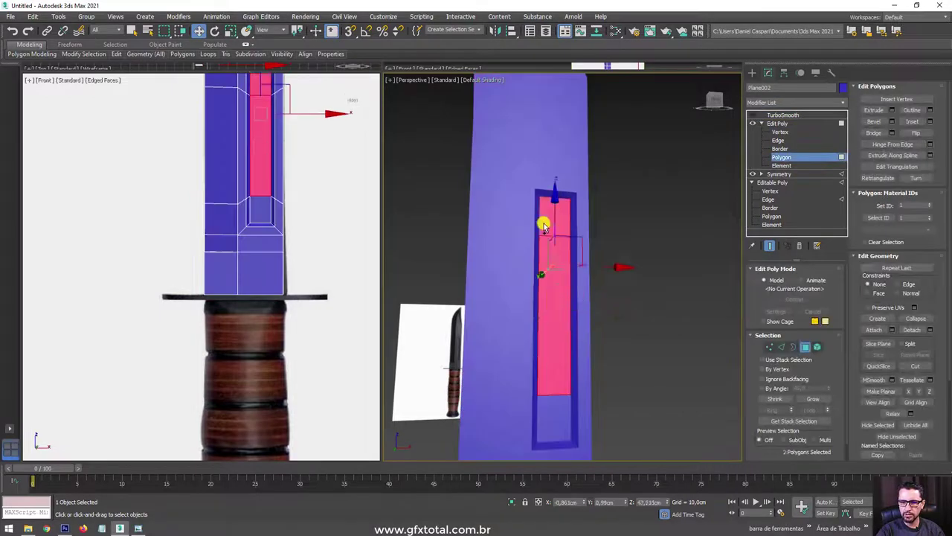
{"action": "left_click", "coordinate": [545, 424], "text": "ctrl"}
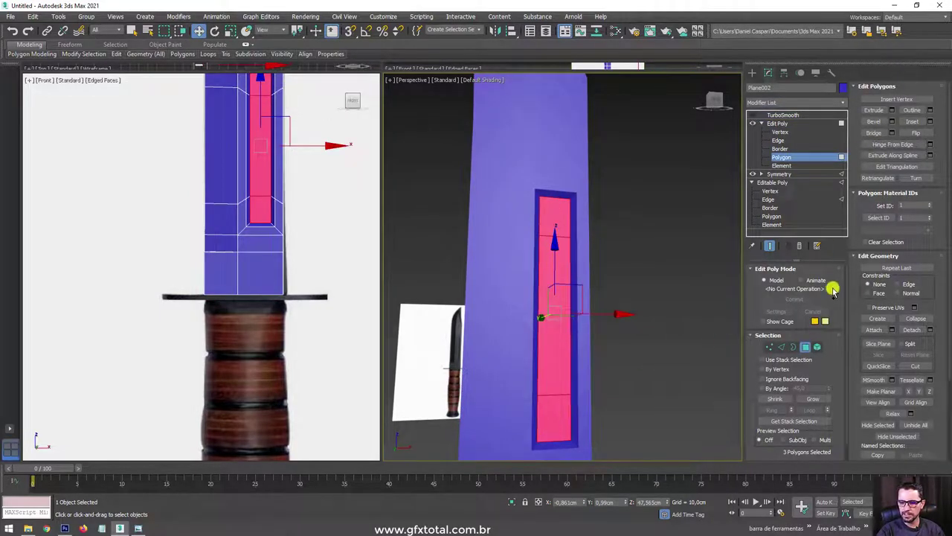
{"action": "key", "text": "ctrl+Page_Up"}
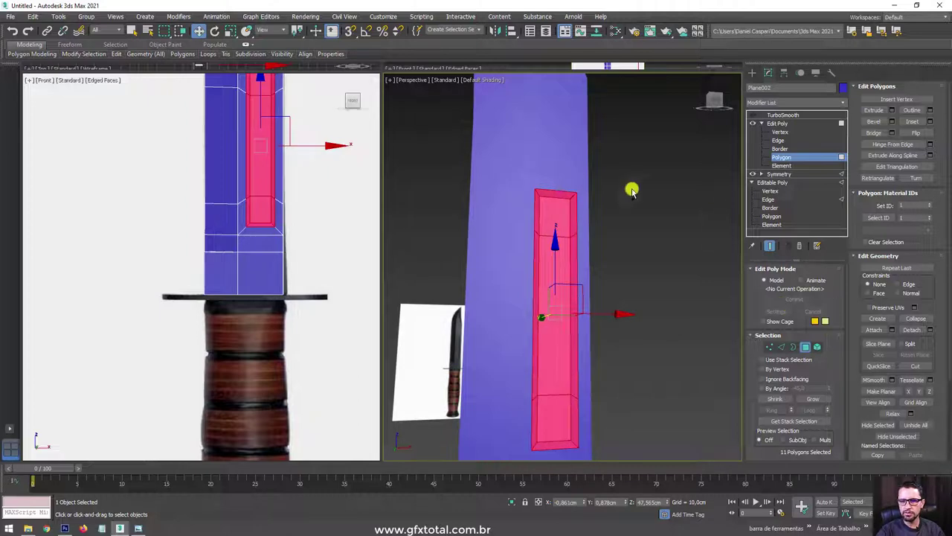
{"action": "mouse_move", "coordinate": [633, 191]}
{"action": "middle_mouse_down", "text": "alt"}
{"action": "mouse_move", "coordinate": [521, 270]}
{"action": "mouse_move", "coordinate": [653, 296]}
{"action": "mouse_move", "coordinate": [608, 230]}
{"action": "mouse_move", "coordinate": [563, 270]}
{"action": "mouse_move", "coordinate": [502, 172]}
{"action": "middle_mouse_up", "text": "alt"}
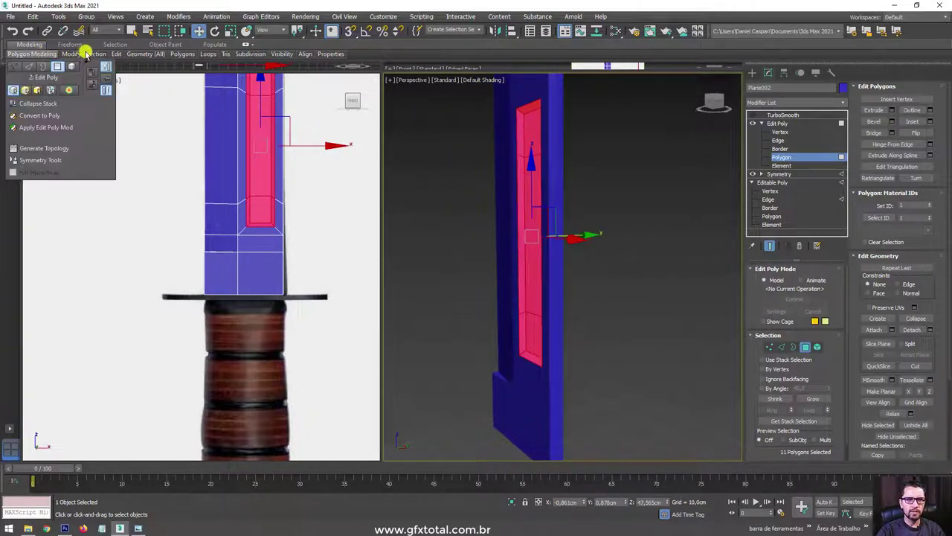
{"action": "mouse_move", "coordinate": [83, 55]}
{"action": "left_click", "coordinate": [110, 149]}
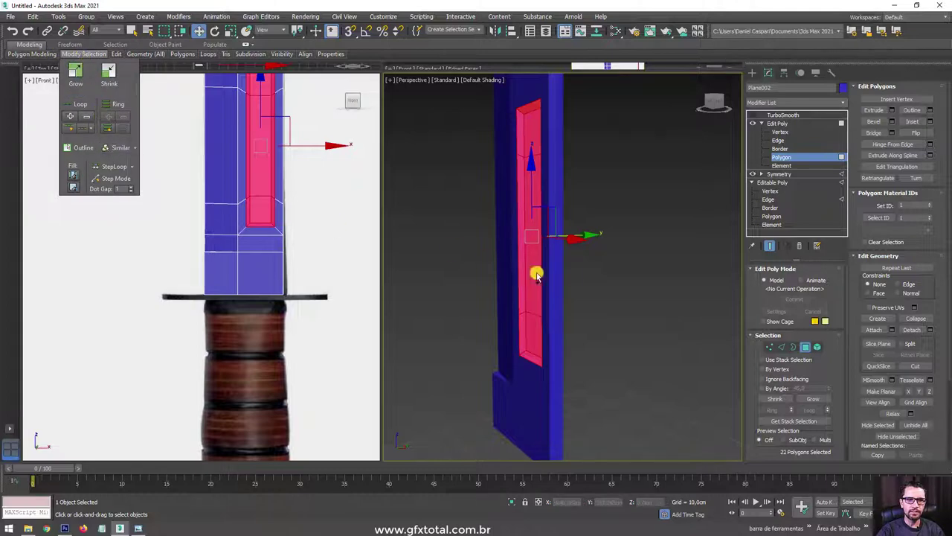
{"action": "mouse_move", "coordinate": [536, 272]}
{"action": "middle_mouse_down", "text": "alt"}
{"action": "mouse_move", "coordinate": [484, 290]}
{"action": "mouse_move", "coordinate": [602, 300]}
{"action": "mouse_move", "coordinate": [618, 343]}
{"action": "middle_mouse_up", "text": "alt"}
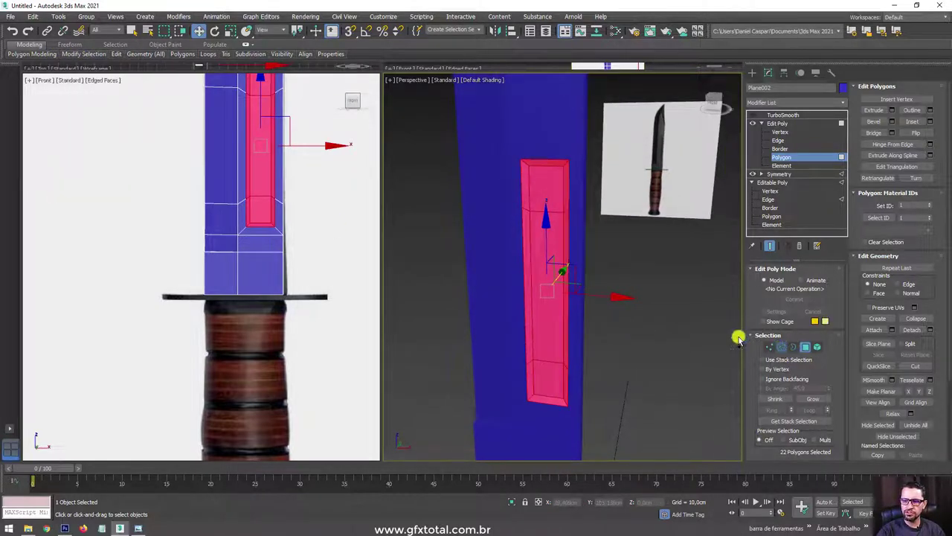
Convert the selection to edges, crease them to 1.0, and re-enable TurboSmooth.
{"action": "key", "text": "2"}
{"action": "middle_click_drag", "start_coordinate": [738, 339], "coordinate": [641, 314], "text": "alt"}
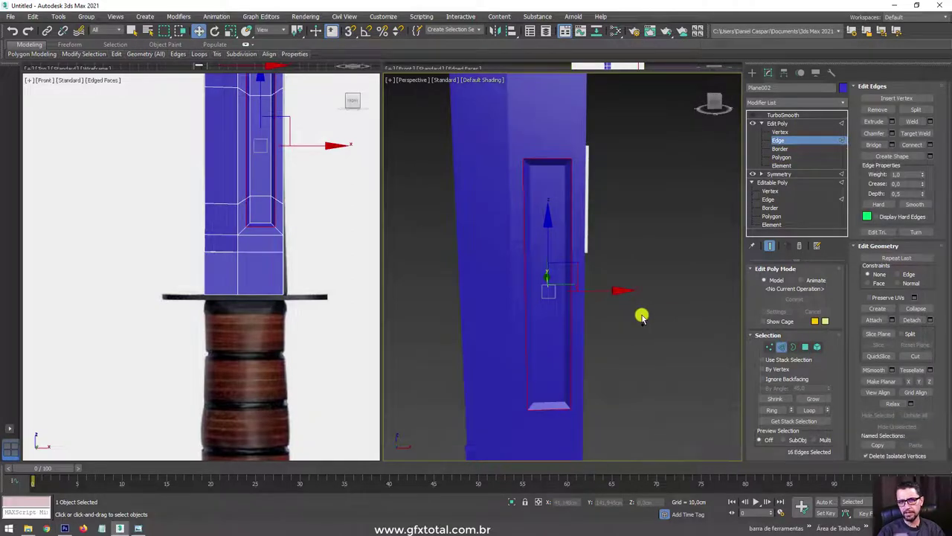
{"action": "key", "text": "F4"}
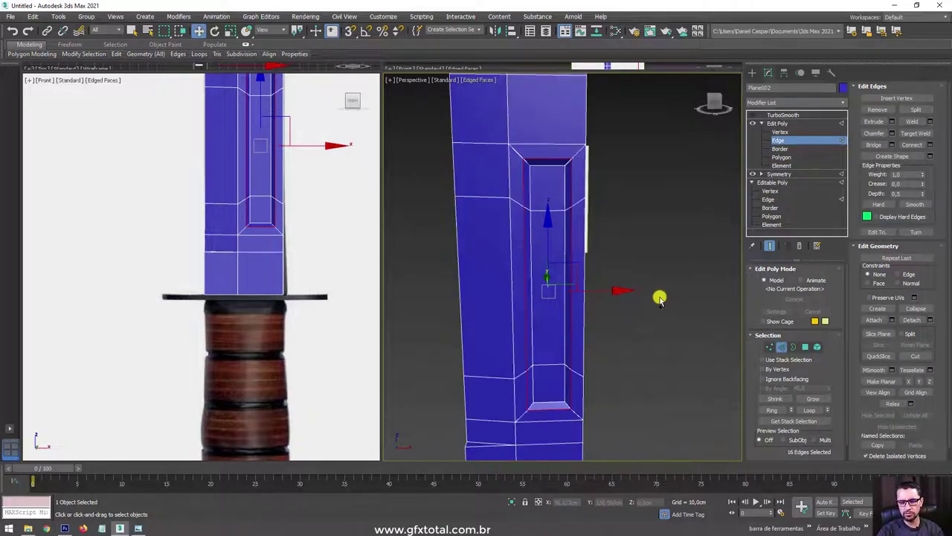
{"action": "left_click_drag", "start_coordinate": [922, 184], "coordinate": [878, 89]}
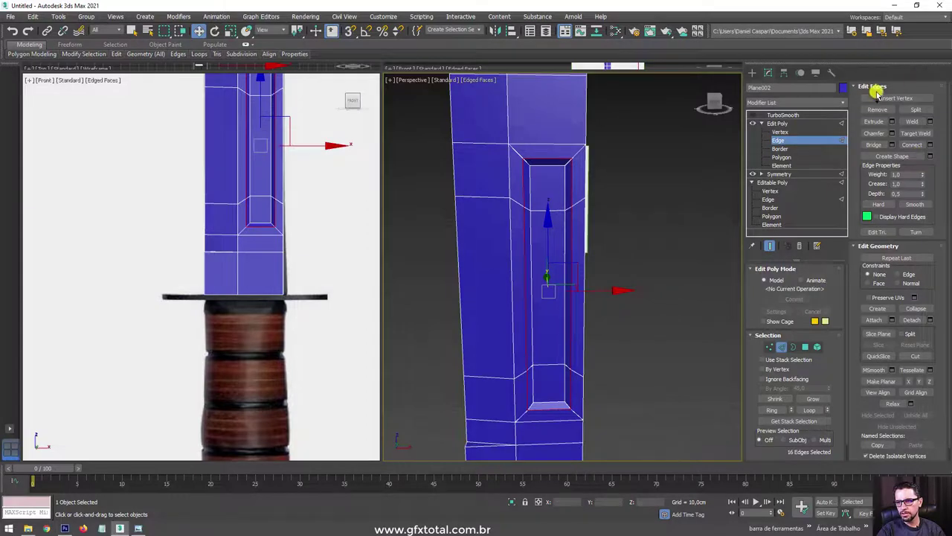
{"action": "left_click", "coordinate": [783, 115]}
{"action": "left_click", "coordinate": [752, 115]}
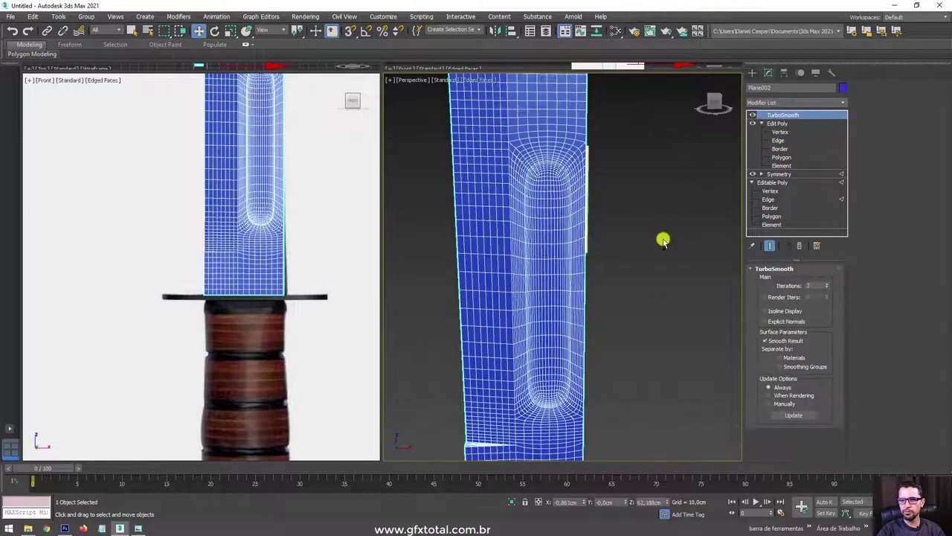
{"action": "key", "text": "F4"}
Inspect the smoothed blade against the knife-parts diagram, then bring up Standard Primitives.
{"action": "mouse_move", "coordinate": [610, 303]}
{"action": "middle_mouse_down", "text": "alt"}
{"action": "mouse_move", "coordinate": [659, 255]}
{"action": "mouse_move", "coordinate": [624, 275]}
{"action": "mouse_move", "coordinate": [657, 293]}
{"action": "mouse_move", "coordinate": [658, 175]}
{"action": "middle_mouse_up", "text": "alt"}
{"action": "scroll", "coordinate": [662, 201], "scroll_direction": "down", "scroll_amount": 4}
{"action": "mouse_move", "coordinate": [665, 215]}
{"action": "middle_mouse_down", "text": "alt"}
{"action": "mouse_move", "coordinate": [635, 274]}
{"action": "mouse_move", "coordinate": [610, 298]}
{"action": "middle_mouse_up", "text": "alt"}
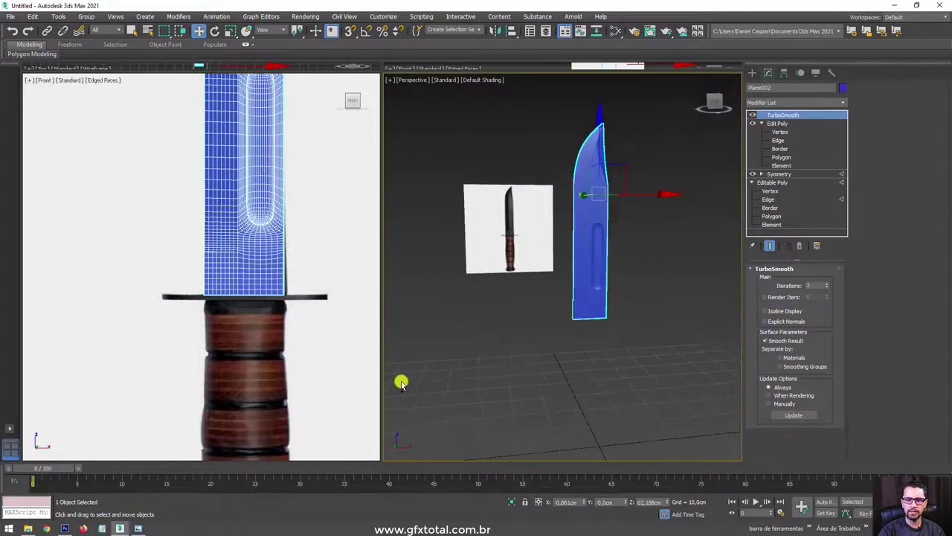
{"action": "left_click", "coordinate": [137, 528]}
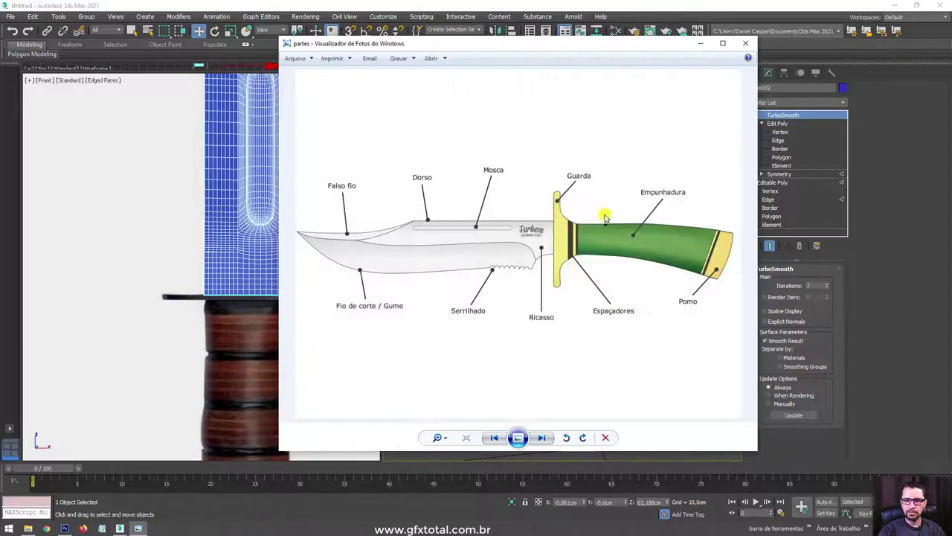
{"action": "scroll", "coordinate": [587, 170], "scroll_direction": "up", "scroll_amount": 2}
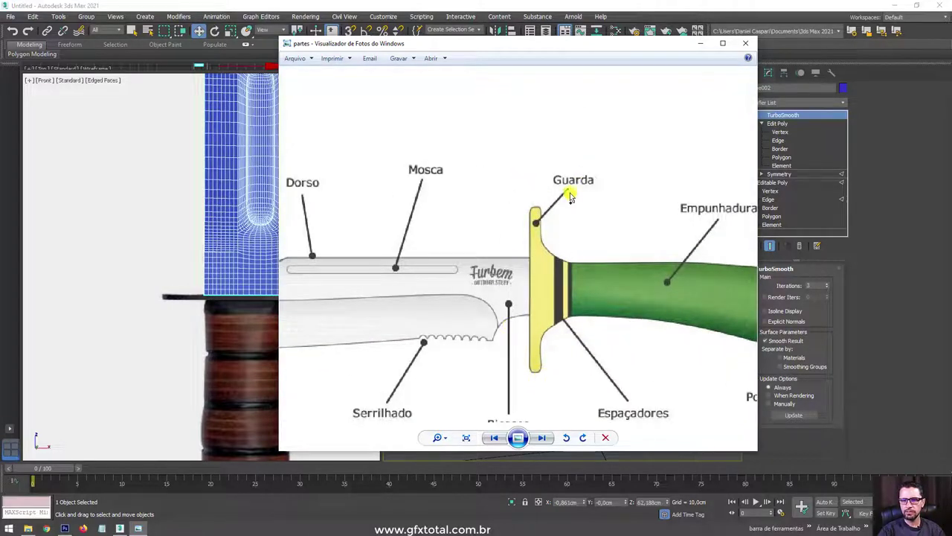
{"action": "left_click", "coordinate": [700, 43]}
{"action": "middle_click_drag", "start_coordinate": [648, 238], "coordinate": [567, 275], "text": "alt"}
{"action": "left_click", "coordinate": [752, 72]}
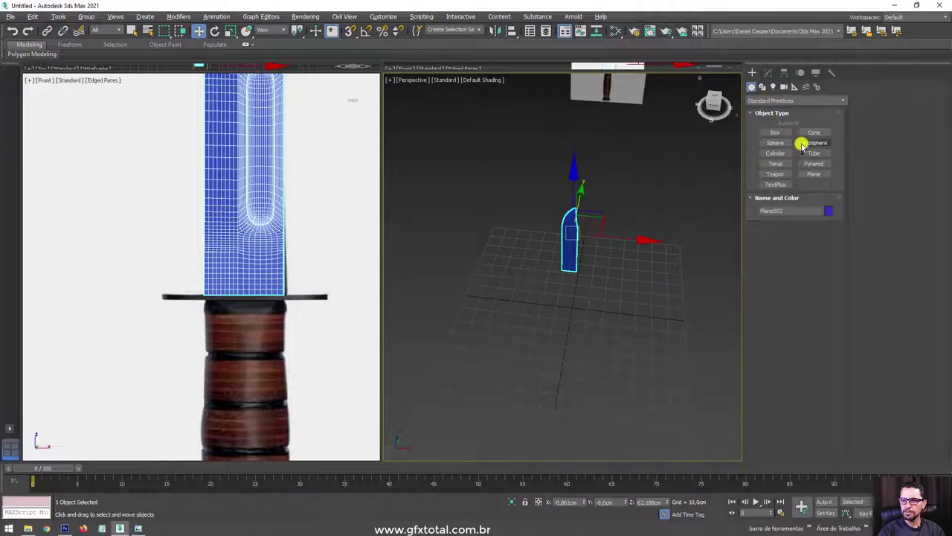
Create a flat box and align it to the blade.
{"action": "left_click", "coordinate": [776, 137]}
{"action": "left_click_drag", "start_coordinate": [538, 360], "coordinate": [551, 362]}
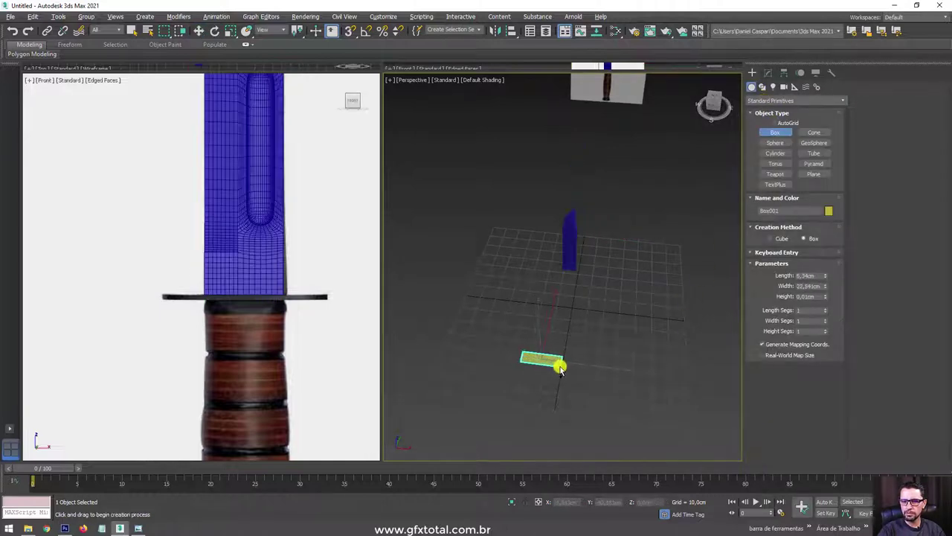
{"action": "left_click", "coordinate": [561, 364]}
{"action": "key", "text": "w"}
{"action": "mouse_move", "coordinate": [558, 364]}
{"action": "middle_mouse_down", "text": "alt"}
{"action": "mouse_move", "coordinate": [598, 318]}
{"action": "mouse_move", "coordinate": [537, 79]}
{"action": "middle_mouse_up", "text": "alt"}
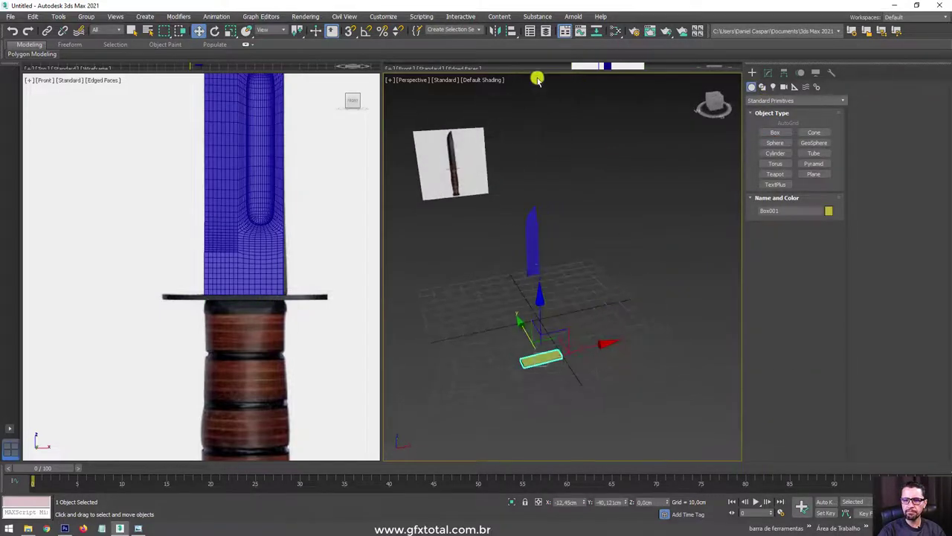
{"action": "left_click", "coordinate": [521, 36]}
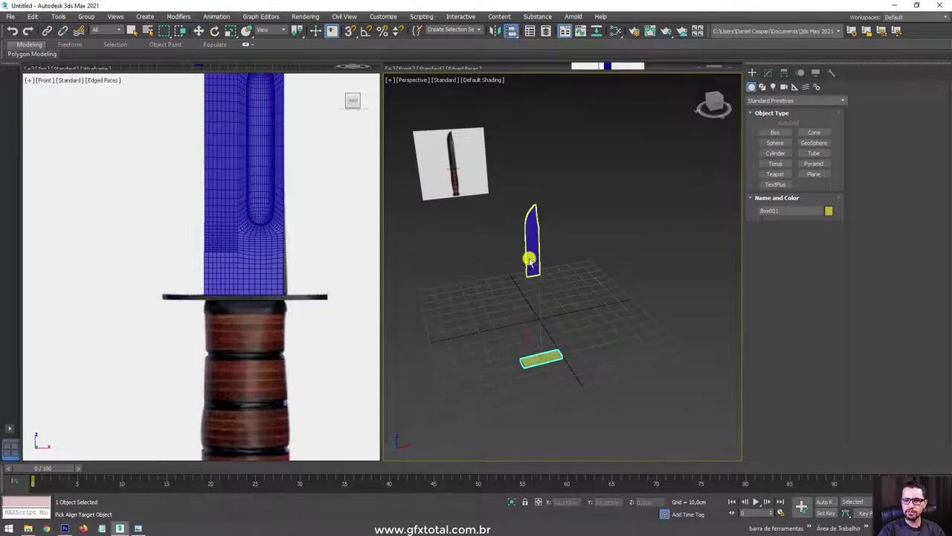
{"action": "left_click", "coordinate": [528, 260]}
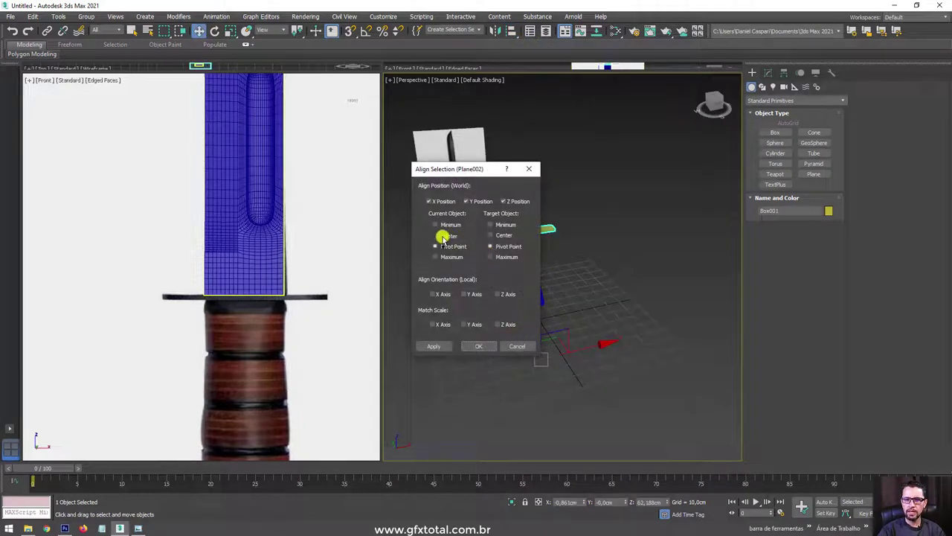
{"action": "left_click", "coordinate": [481, 345]}
Move the box down onto the guard and narrow its width to 15.553 cm.
{"action": "scroll", "coordinate": [294, 270], "scroll_direction": "down", "scroll_amount": 5}
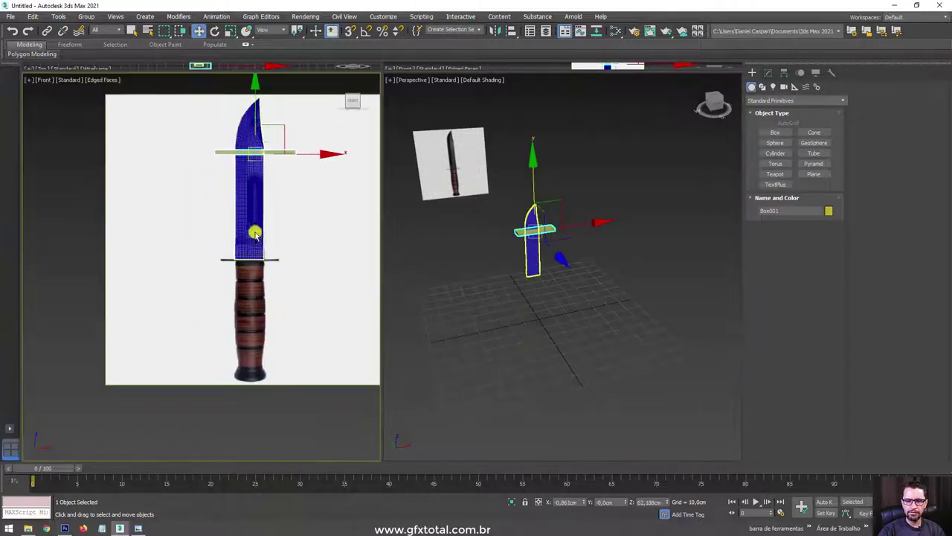
{"action": "left_click_drag", "start_coordinate": [256, 110], "coordinate": [251, 212]}
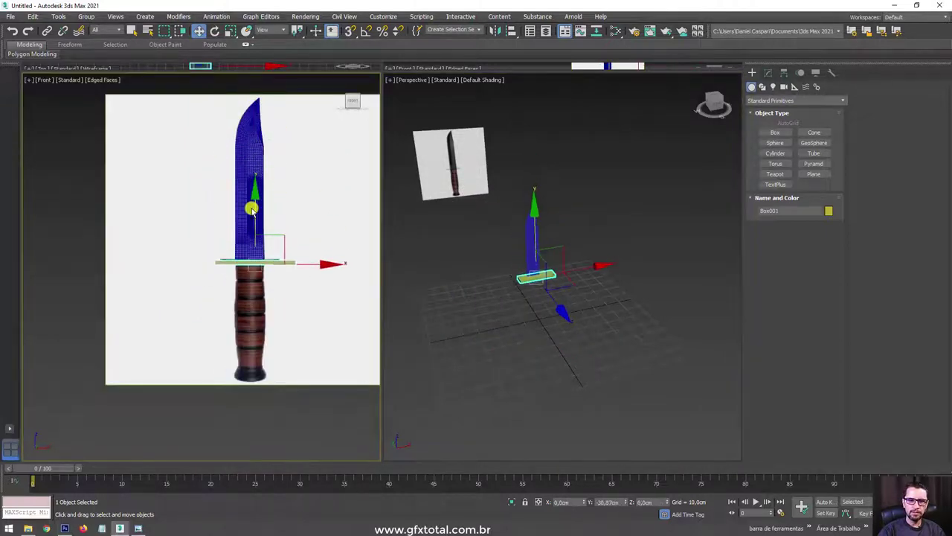
{"action": "scroll", "coordinate": [249, 231], "scroll_direction": "up", "scroll_amount": 5}
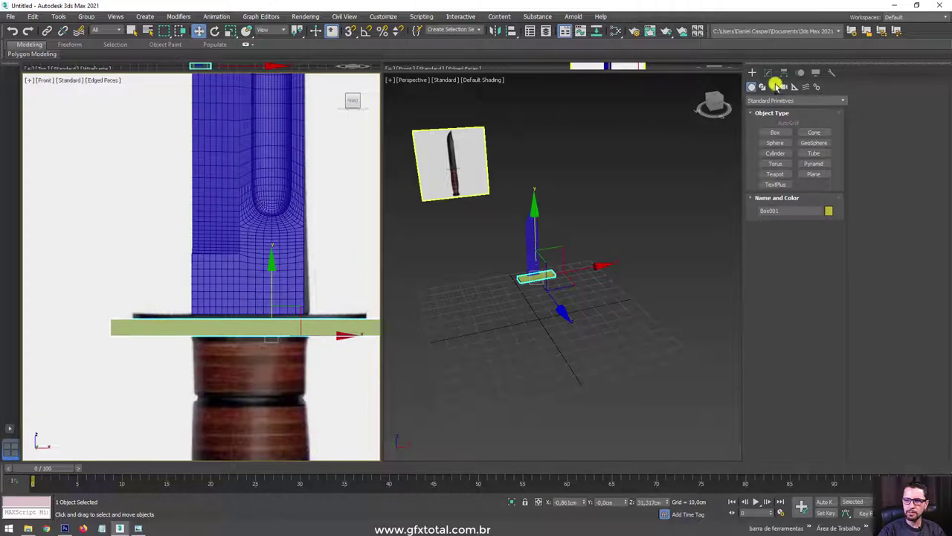
{"action": "left_click", "coordinate": [768, 73]}
{"action": "scroll", "coordinate": [551, 260], "scroll_direction": "up", "scroll_amount": 3}
{"action": "scroll", "coordinate": [541, 257], "scroll_direction": "up", "scroll_amount": 3}
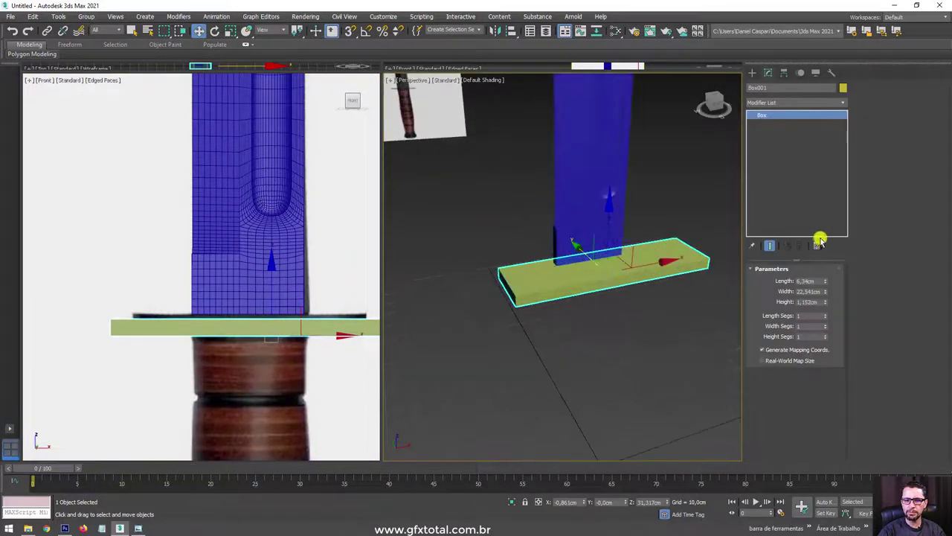
{"action": "left_click_drag", "start_coordinate": [826, 290], "coordinate": [822, 303]}
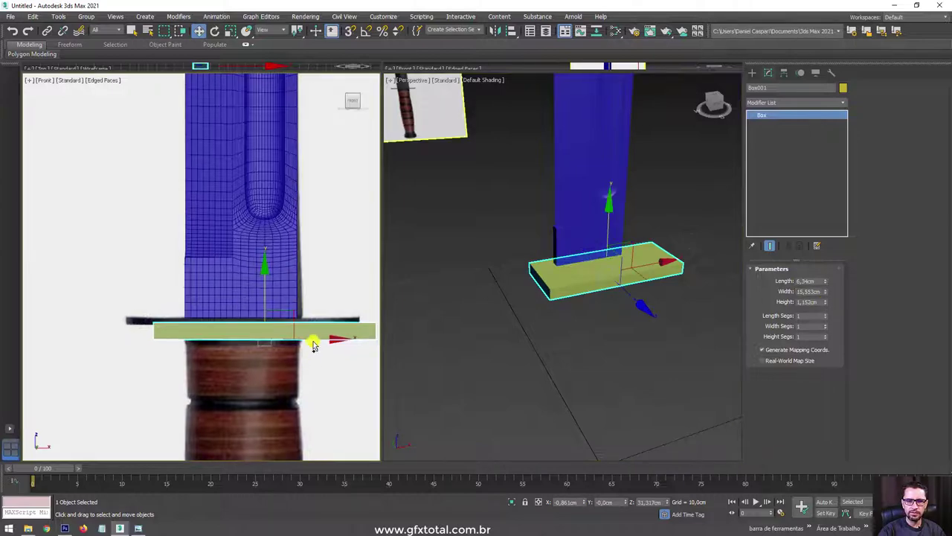
{"action": "left_click_drag", "start_coordinate": [291, 321], "coordinate": [267, 303]}
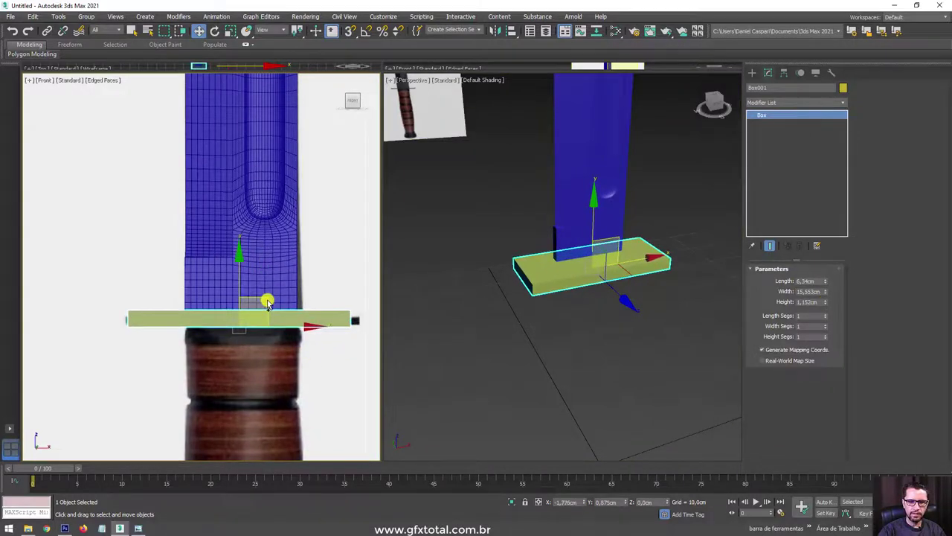
{"action": "mouse_move", "coordinate": [706, 279]}
{"action": "middle_mouse_down", "text": "alt"}
{"action": "mouse_move", "coordinate": [595, 272]}
{"action": "mouse_move", "coordinate": [642, 259]}
{"action": "mouse_move", "coordinate": [598, 185]}
{"action": "mouse_move", "coordinate": [547, 53]}
{"action": "middle_mouse_up", "text": "alt"}
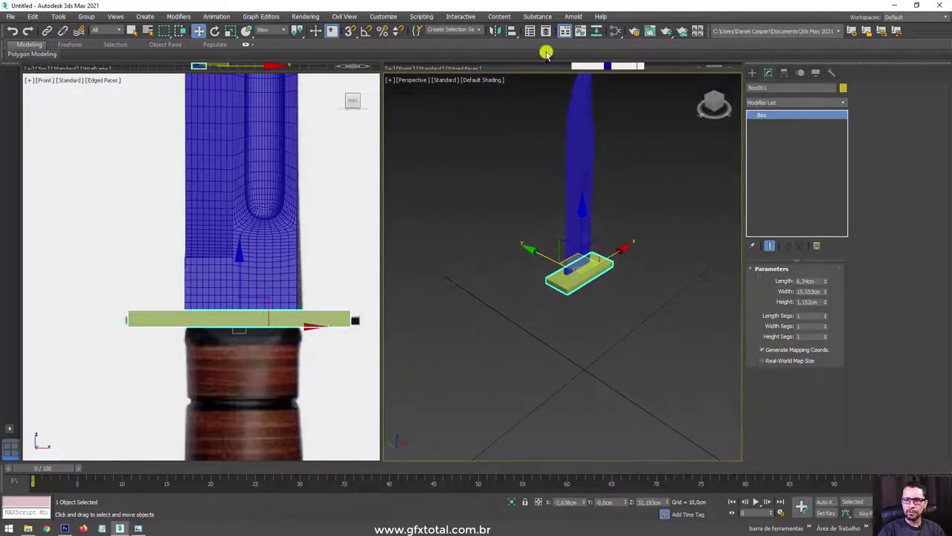
Centre-align the box to the blade and move it down below the guard.
{"action": "left_click", "coordinate": [510, 30]}
{"action": "left_click", "coordinate": [583, 171]}
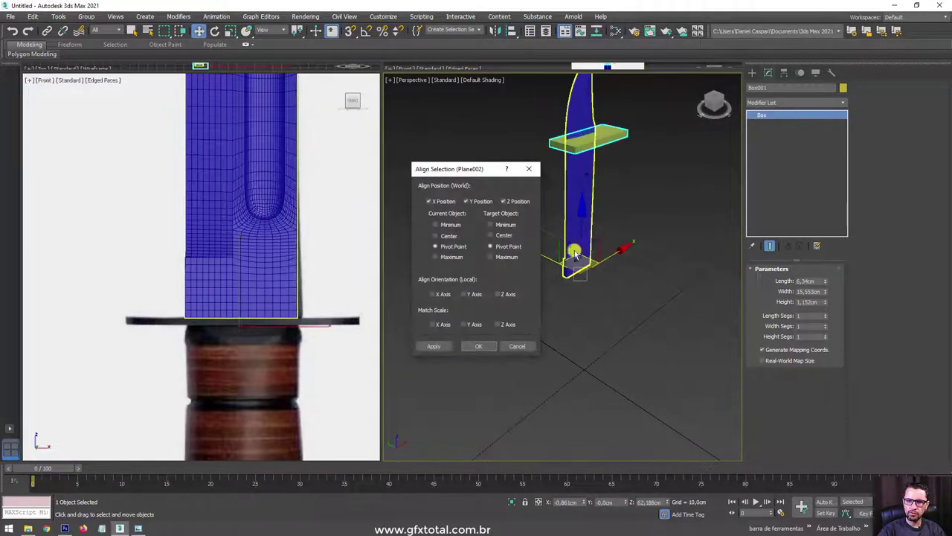
{"action": "left_click", "coordinate": [435, 236]}
{"action": "left_click", "coordinate": [490, 236]}
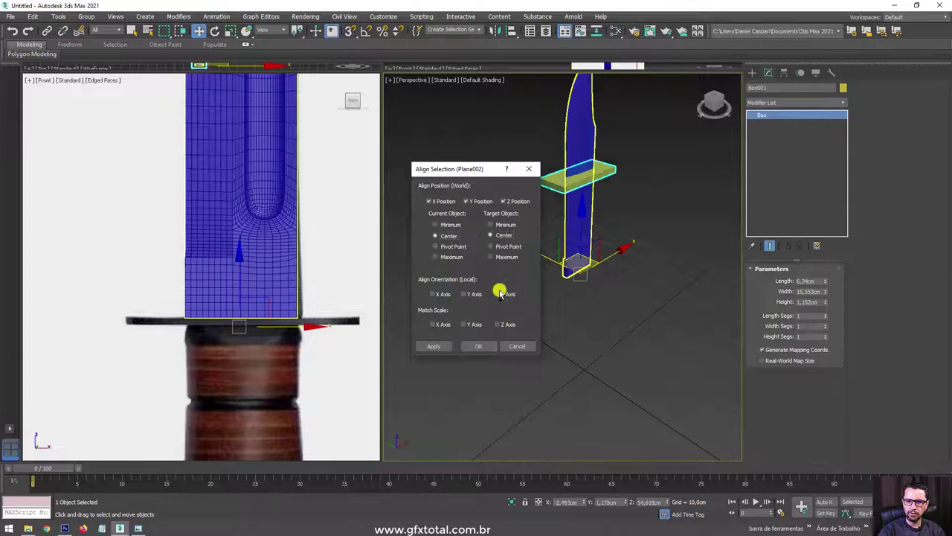
{"action": "left_click", "coordinate": [480, 347]}
{"action": "mouse_move", "coordinate": [578, 145]}
{"action": "left_mouse_down"}
{"action": "mouse_move", "coordinate": [570, 238]}
{"action": "mouse_move", "coordinate": [574, 221]}
{"action": "left_mouse_up"}
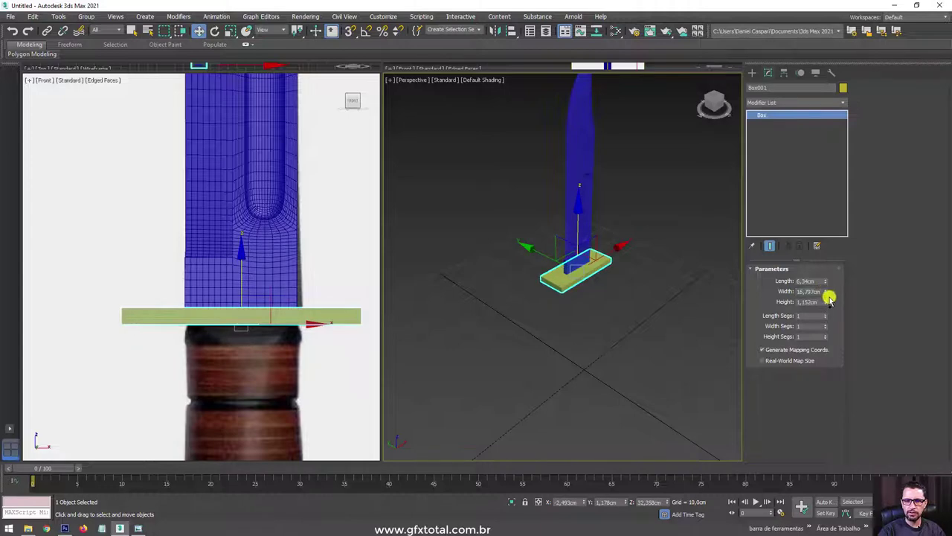
Thin the box to about 0.6 cm tall with 3 width segments, showing edged faces.
{"action": "left_click_drag", "start_coordinate": [829, 298], "coordinate": [818, 327]}
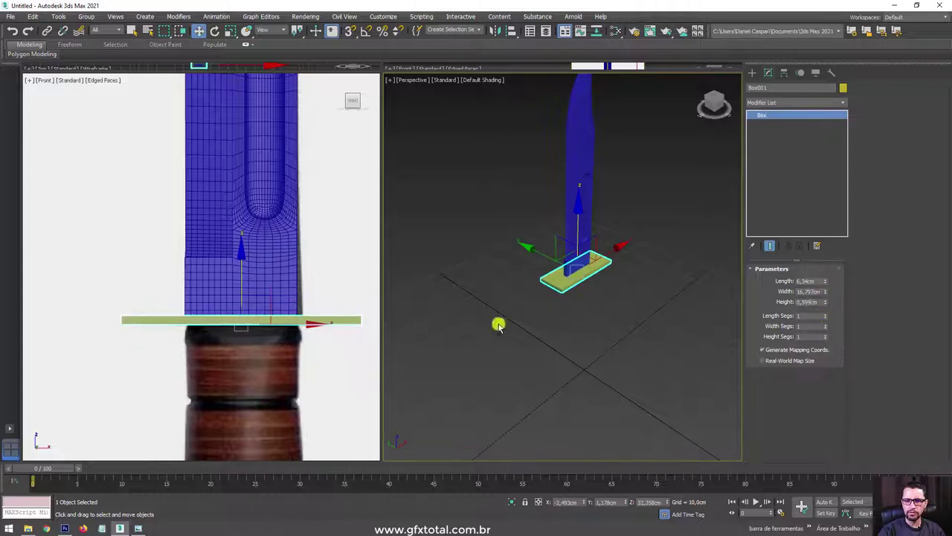
{"action": "scroll", "coordinate": [270, 302], "scroll_direction": "up", "scroll_amount": 3}
{"action": "scroll", "coordinate": [599, 296], "scroll_direction": "up", "scroll_amount": 1}
{"action": "scroll", "coordinate": [588, 296], "scroll_direction": "up", "scroll_amount": 2}
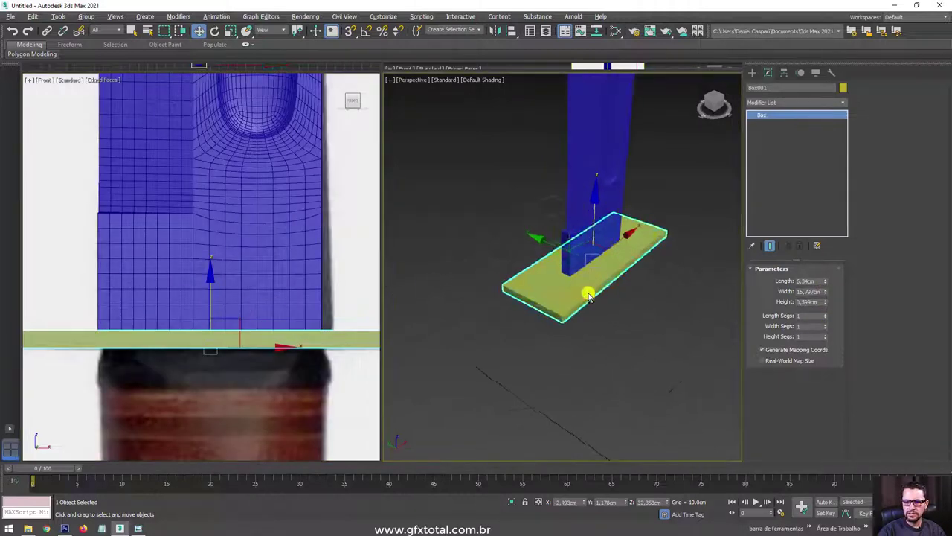
{"action": "mouse_move", "coordinate": [588, 296]}
{"action": "middle_mouse_down", "text": "alt"}
{"action": "mouse_move", "coordinate": [612, 325]}
{"action": "mouse_move", "coordinate": [565, 304]}
{"action": "mouse_move", "coordinate": [579, 334]}
{"action": "mouse_move", "coordinate": [587, 327]}
{"action": "middle_mouse_up", "text": "alt"}
{"action": "key", "text": "F4"}
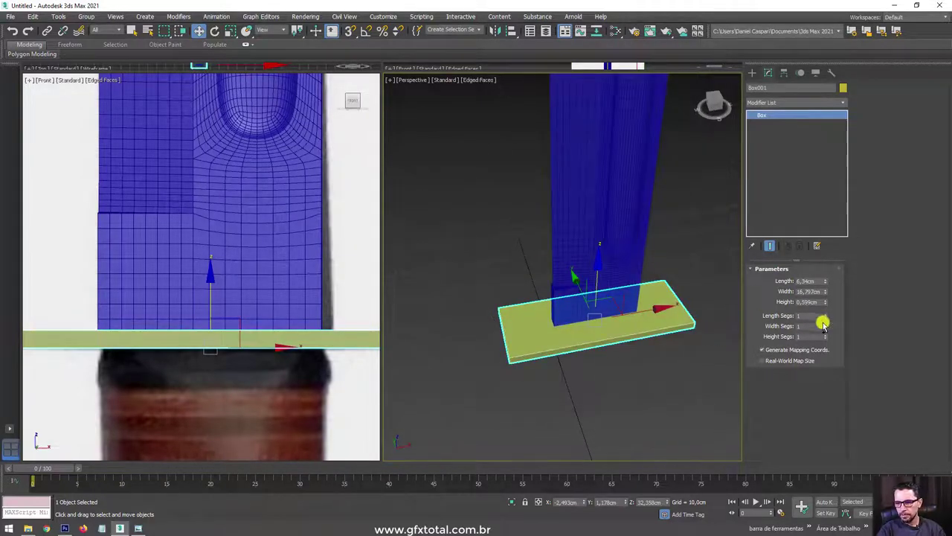
{"action": "middle_click_drag", "start_coordinate": [669, 320], "coordinate": [650, 327], "text": "alt"}
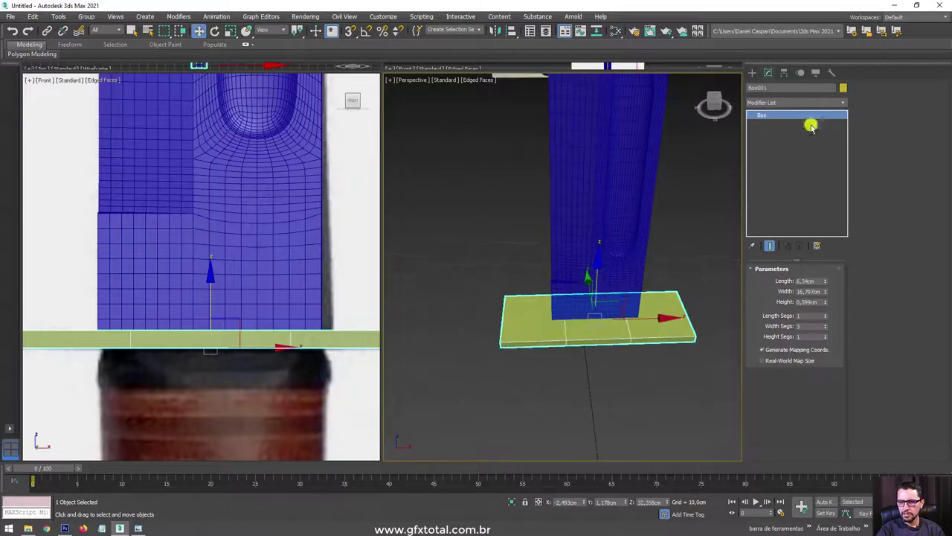
Apply TurboSmooth to the guard box and convert it to Editable Poly.
{"action": "left_click", "coordinate": [845, 104]}
{"action": "left_click_drag", "start_coordinate": [843, 145], "coordinate": [839, 399]}
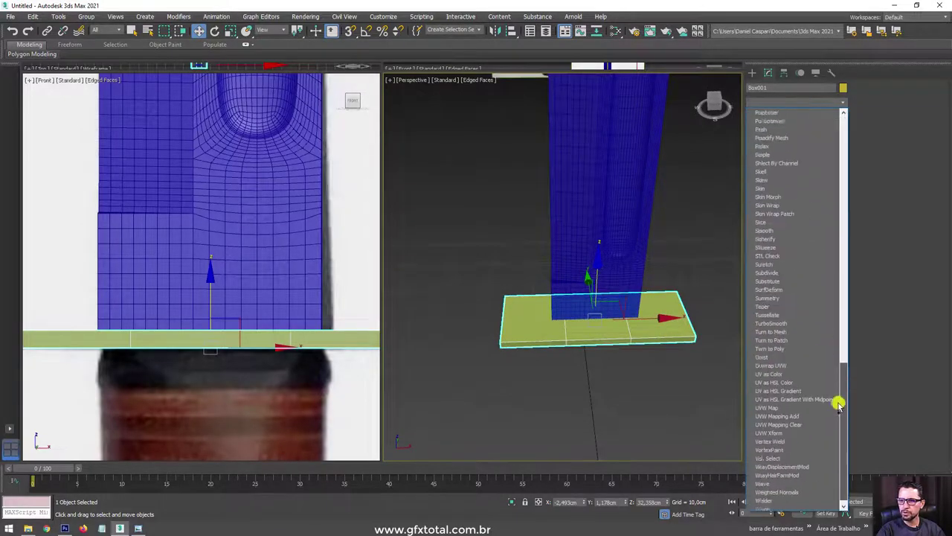
{"action": "left_click", "coordinate": [791, 314]}
{"action": "mouse_move", "coordinate": [629, 305]}
{"action": "middle_mouse_down", "text": "alt"}
{"action": "mouse_move", "coordinate": [636, 284]}
{"action": "mouse_move", "coordinate": [647, 297]}
{"action": "middle_mouse_up", "text": "alt"}
{"action": "right_click", "coordinate": [638, 292]}
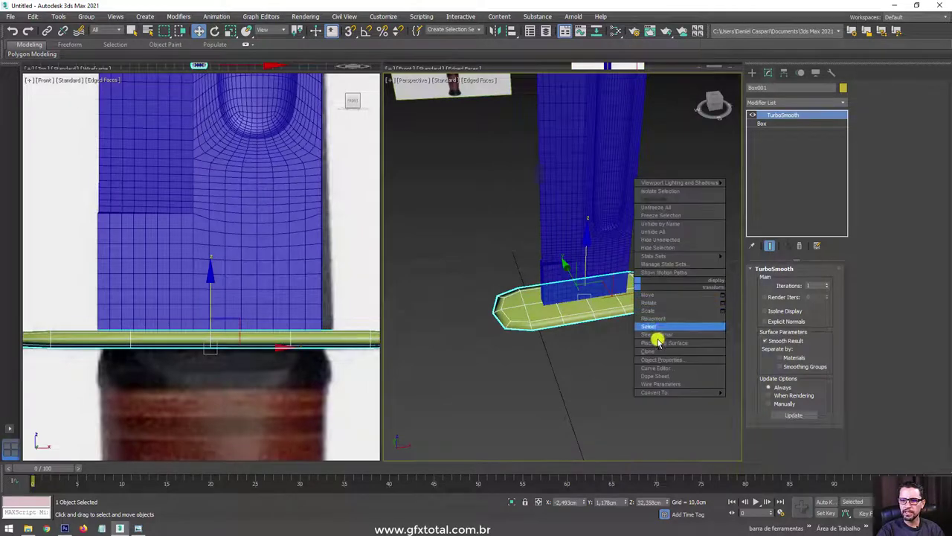
{"action": "left_click", "coordinate": [759, 398]}
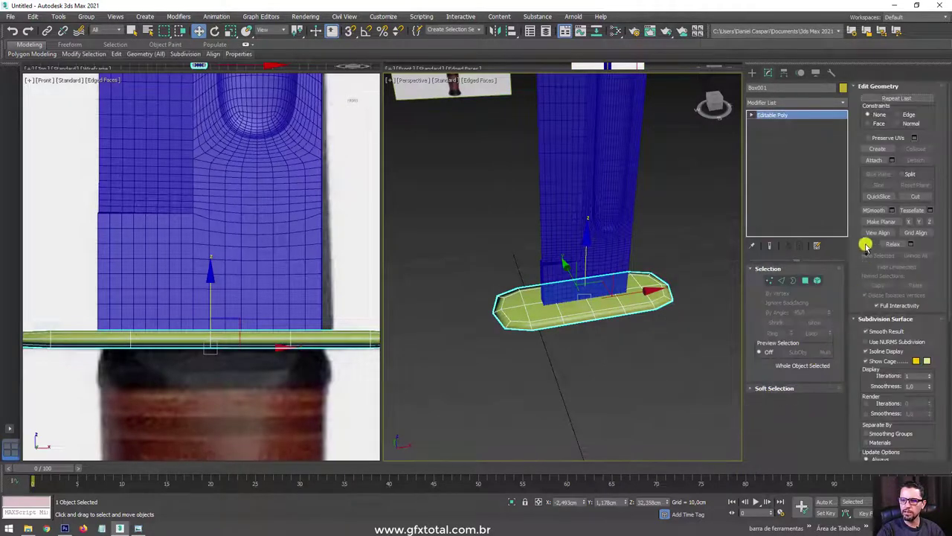
Scale all 28 guard polygons flatter in height and raise them slightly.
{"action": "left_click", "coordinate": [805, 280]}
{"action": "scroll", "coordinate": [327, 349], "scroll_direction": "down", "scroll_amount": 3}
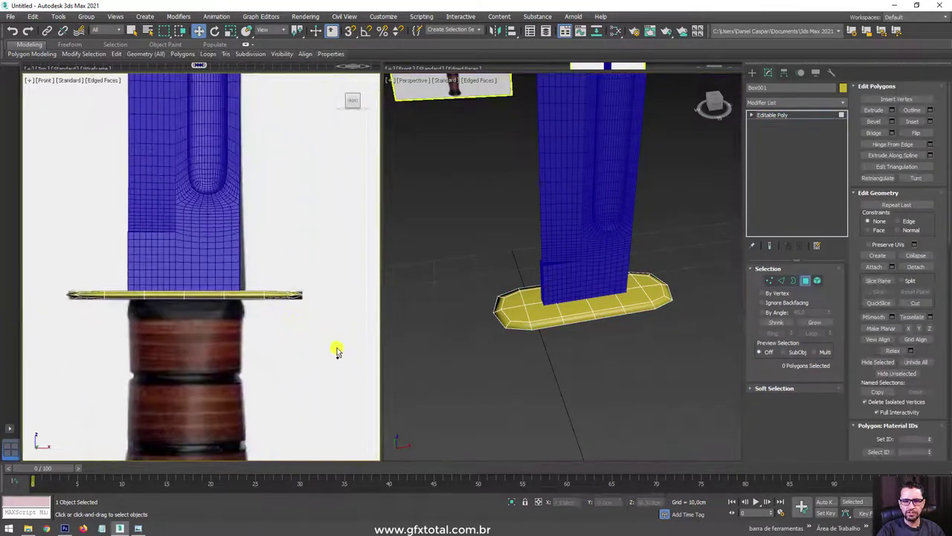
{"action": "left_click_drag", "start_coordinate": [46, 301], "coordinate": [42, 297]}
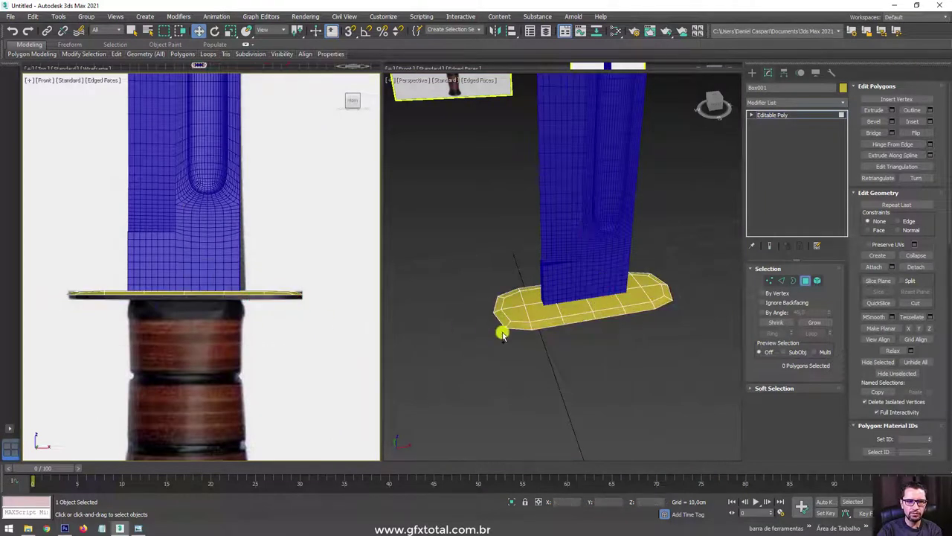
{"action": "mouse_move", "coordinate": [584, 319]}
{"action": "middle_mouse_down", "text": "alt"}
{"action": "mouse_move", "coordinate": [586, 210]}
{"action": "mouse_move", "coordinate": [612, 265]}
{"action": "mouse_move", "coordinate": [593, 329]}
{"action": "mouse_move", "coordinate": [627, 330]}
{"action": "middle_mouse_up", "text": "alt"}
{"action": "left_click", "coordinate": [618, 308]}
{"action": "mouse_move", "coordinate": [546, 308]}
{"action": "middle_mouse_down", "text": "alt"}
{"action": "mouse_move", "coordinate": [512, 261]}
{"action": "mouse_move", "coordinate": [553, 257]}
{"action": "mouse_move", "coordinate": [540, 278]}
{"action": "middle_mouse_up", "text": "alt"}
{"action": "key", "text": "r"}
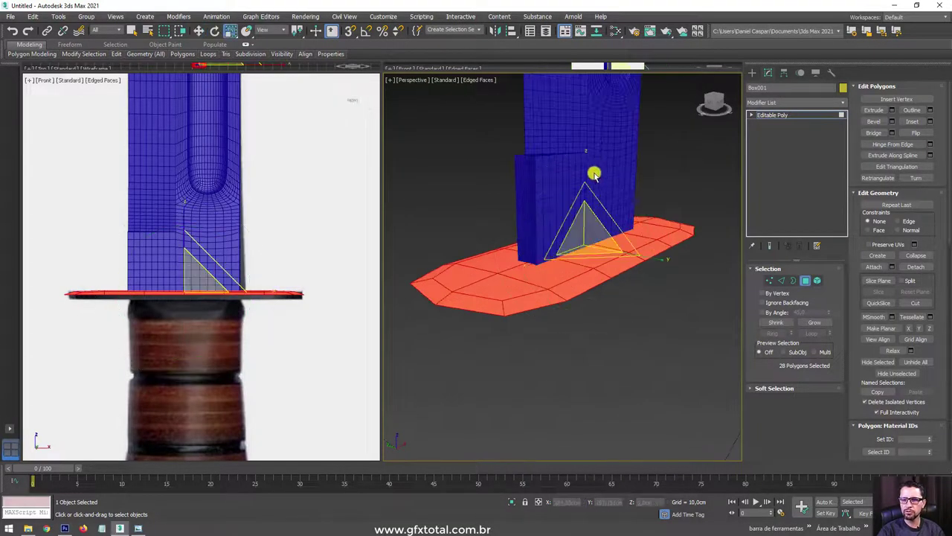
{"action": "left_click_drag", "start_coordinate": [586, 167], "coordinate": [587, 455]}
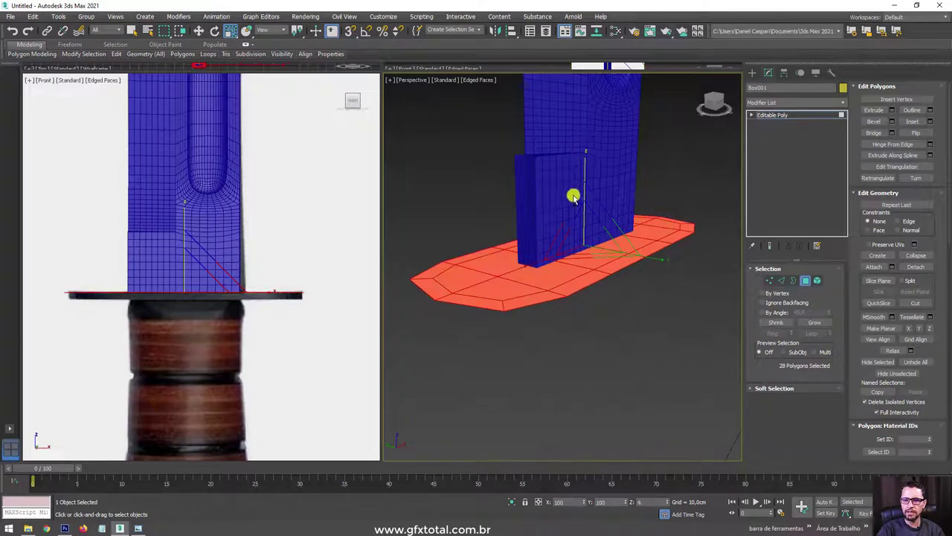
{"action": "key", "text": "w"}
{"action": "left_click_drag", "start_coordinate": [578, 209], "coordinate": [588, 201]}
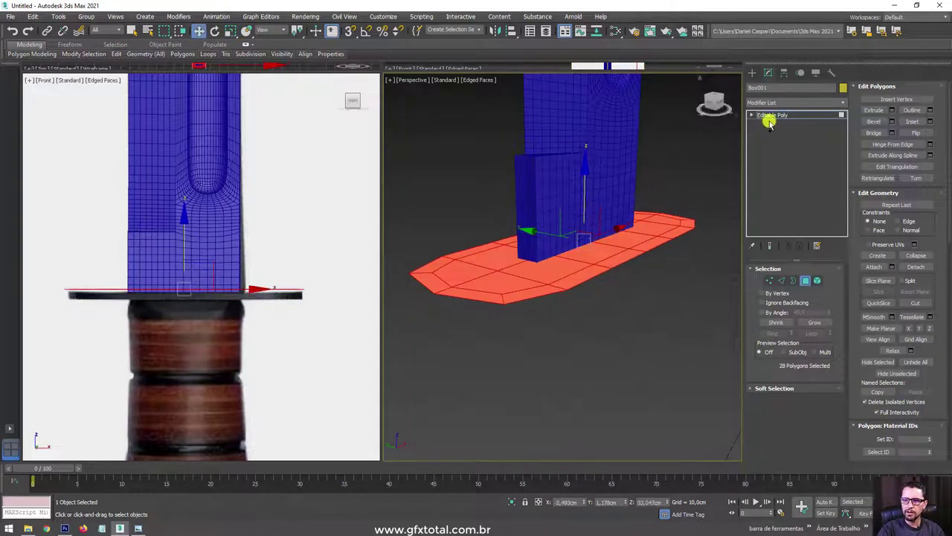
{"action": "left_click", "coordinate": [770, 121]}
{"action": "left_click", "coordinate": [842, 102]}
{"action": "left_click_drag", "start_coordinate": [844, 117], "coordinate": [841, 400]}
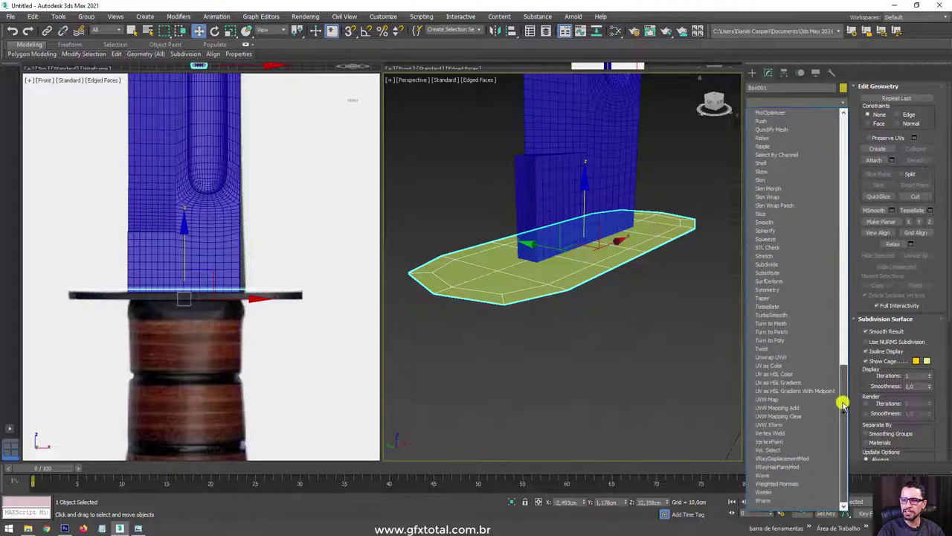
Shell the guard with Outer 0 and Inner 0.46 cm, then collapse it to Editable Poly.
{"action": "left_click", "coordinate": [768, 163]}
{"action": "right_click", "coordinate": [827, 293]}
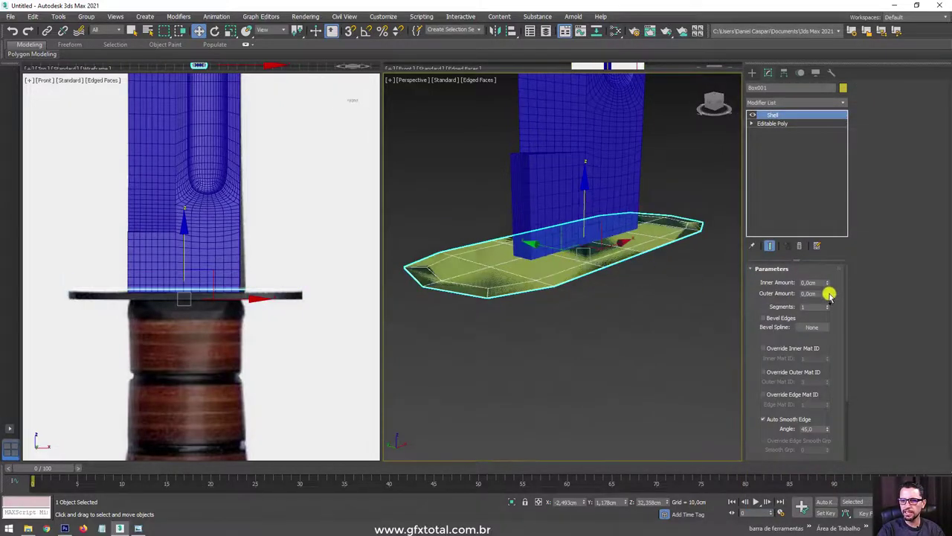
{"action": "left_click_drag", "start_coordinate": [826, 283], "coordinate": [830, 259]}
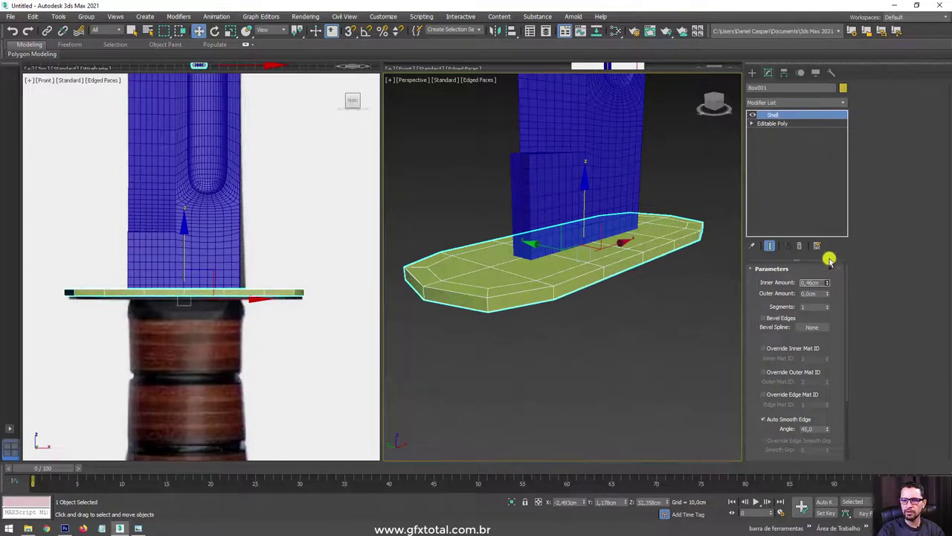
{"action": "right_click", "coordinate": [617, 252]}
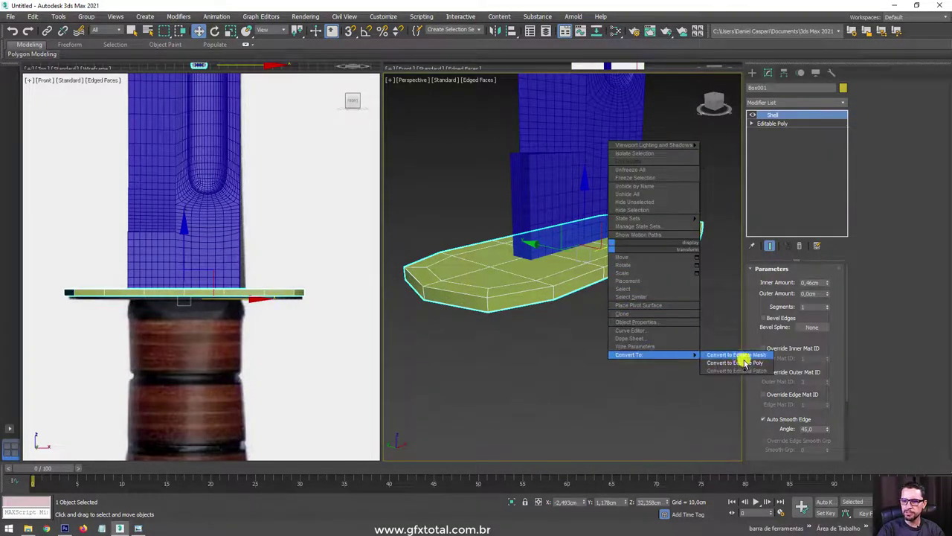
{"action": "left_click", "coordinate": [744, 357]}
Select the rim edge ring and connect it with 2 segments, then reopen the knife diagram.
{"action": "left_click", "coordinate": [782, 280]}
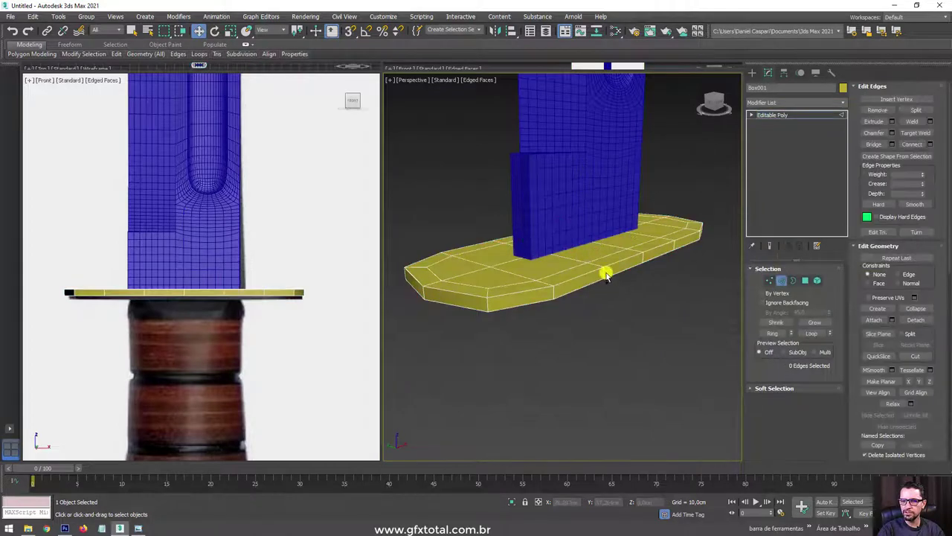
{"action": "left_click", "coordinate": [773, 332]}
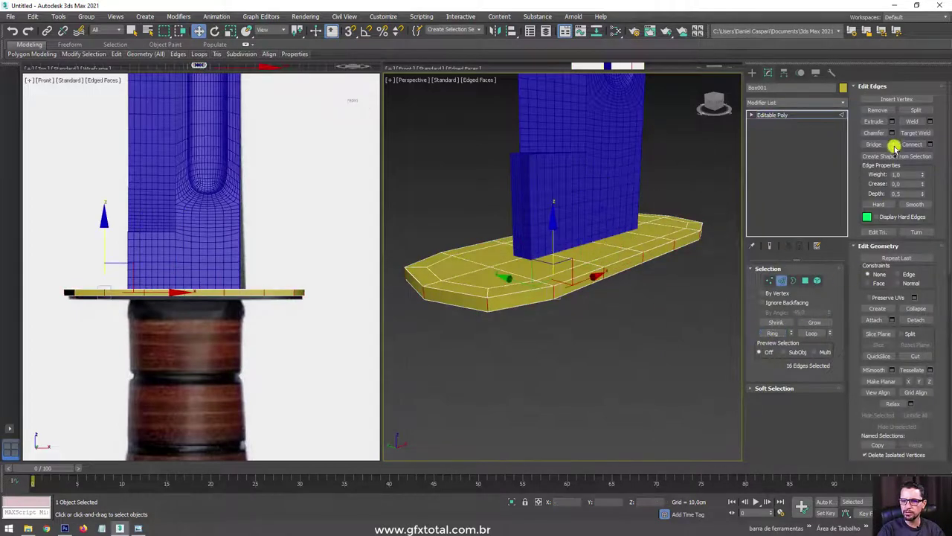
{"action": "left_click", "coordinate": [930, 144]}
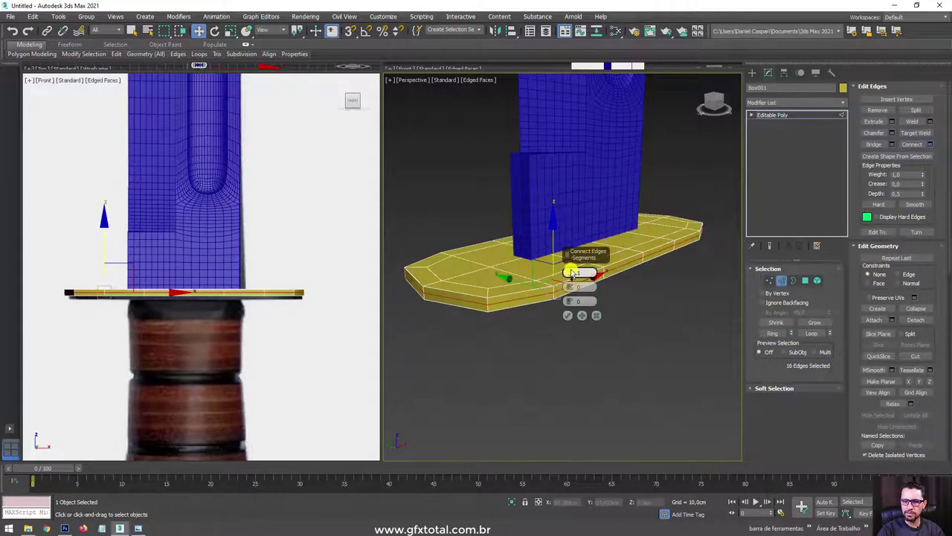
{"action": "left_click_drag", "start_coordinate": [572, 272], "coordinate": [576, 273]}
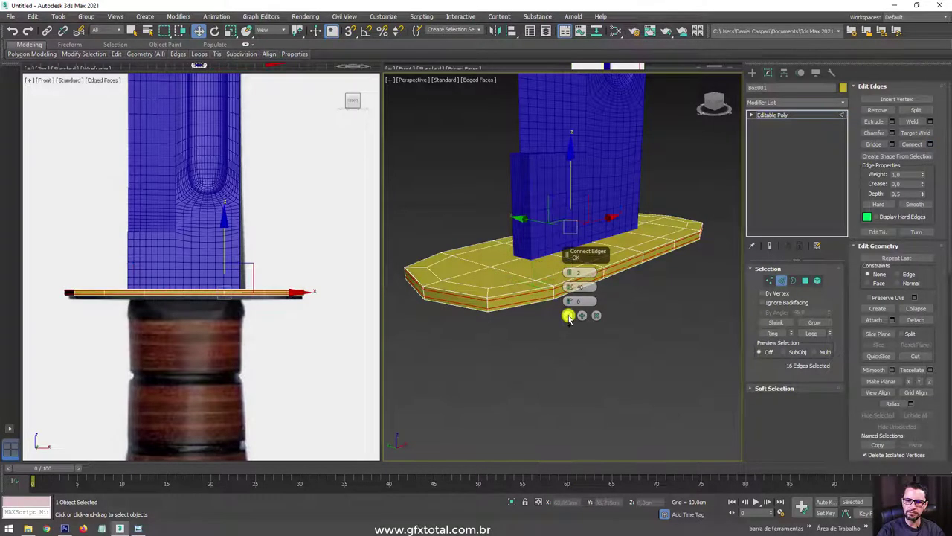
{"action": "left_click", "coordinate": [567, 315]}
{"action": "left_click", "coordinate": [781, 116]}
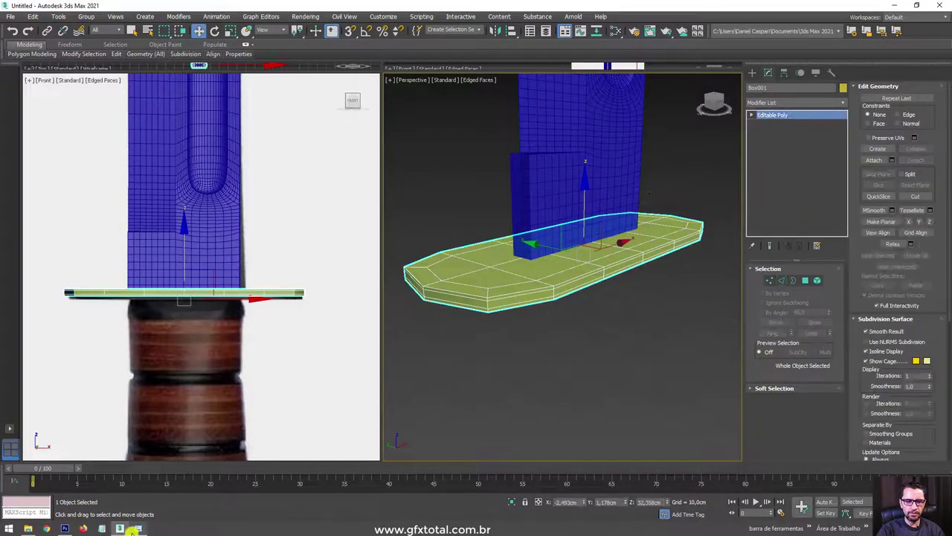
{"action": "left_click", "coordinate": [134, 529]}
Zoom into the diagram's guard and handle, reposition the viewer, then minimize it.
{"action": "scroll", "coordinate": [514, 283], "scroll_direction": "up", "scroll_amount": 1}
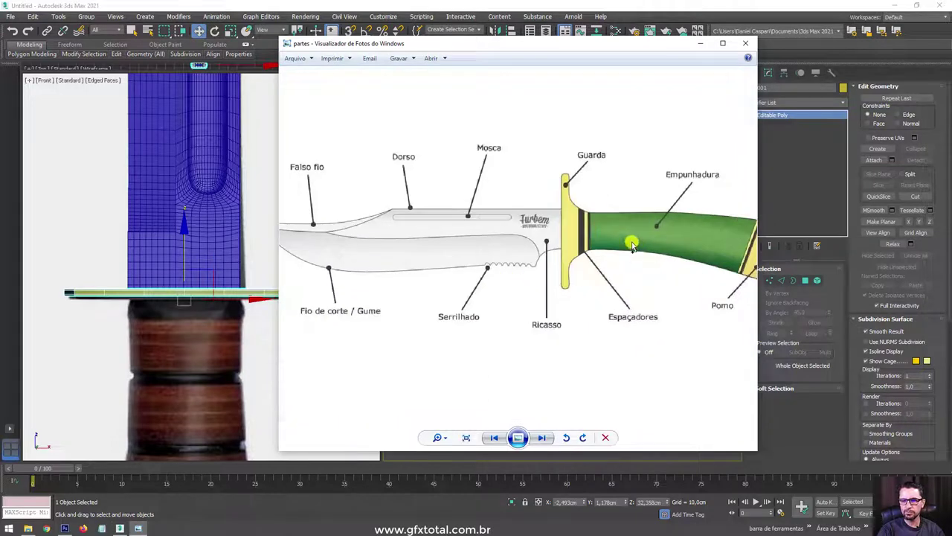
{"action": "scroll", "coordinate": [506, 283], "scroll_direction": "up", "scroll_amount": 1}
{"action": "left_click_drag", "start_coordinate": [500, 46], "coordinate": [436, 30]}
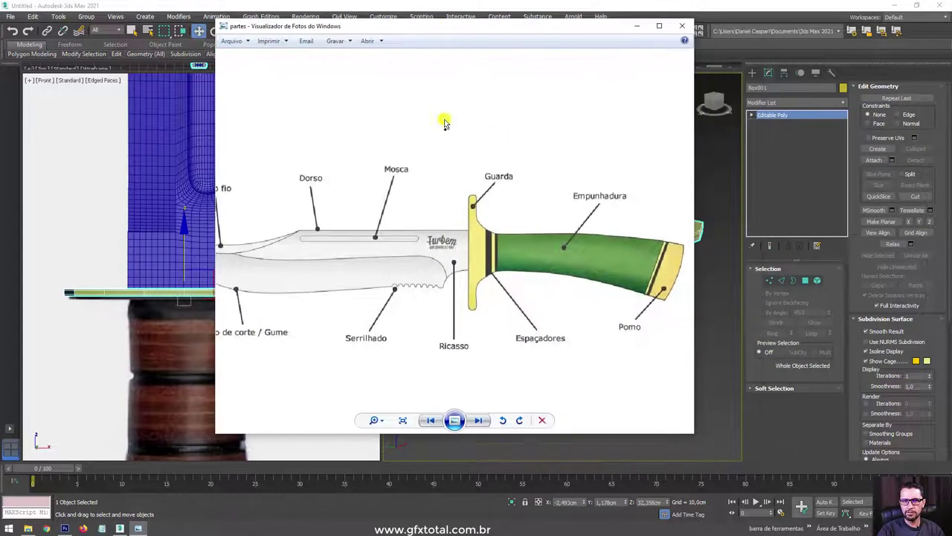
{"action": "scroll", "coordinate": [563, 262], "scroll_direction": "up", "scroll_amount": 1}
{"action": "scroll", "coordinate": [575, 138], "scroll_direction": "up", "scroll_amount": 1}
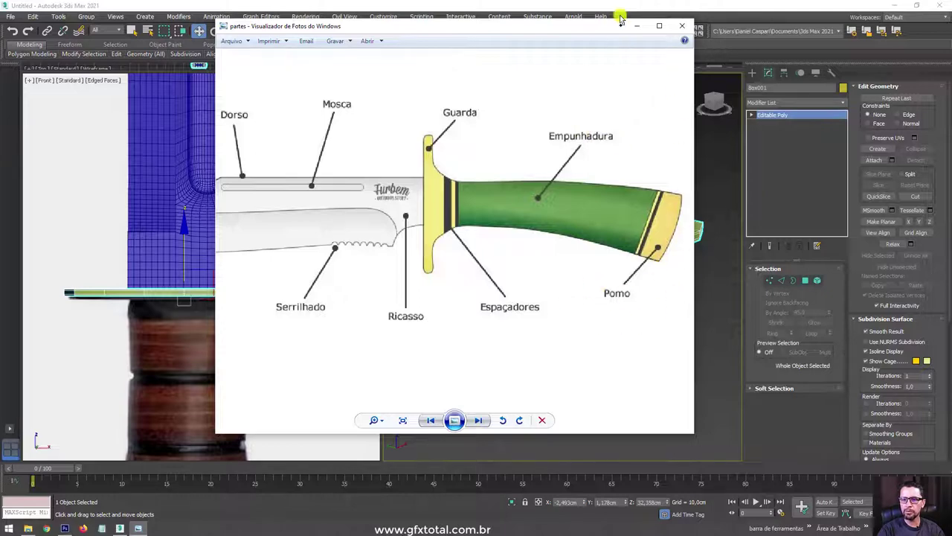
{"action": "left_click", "coordinate": [641, 30]}
{"action": "mouse_move", "coordinate": [474, 198]}
{"action": "middle_mouse_down", "text": "alt"}
{"action": "mouse_move", "coordinate": [569, 214]}
{"action": "mouse_move", "coordinate": [544, 216]}
{"action": "mouse_move", "coordinate": [659, 255]}
{"action": "mouse_move", "coordinate": [640, 266]}
{"action": "middle_mouse_up", "text": "alt"}
Frame the whole knife in the front view and create a new cylinder.
{"action": "scroll", "coordinate": [330, 267], "scroll_direction": "down", "scroll_amount": 3}
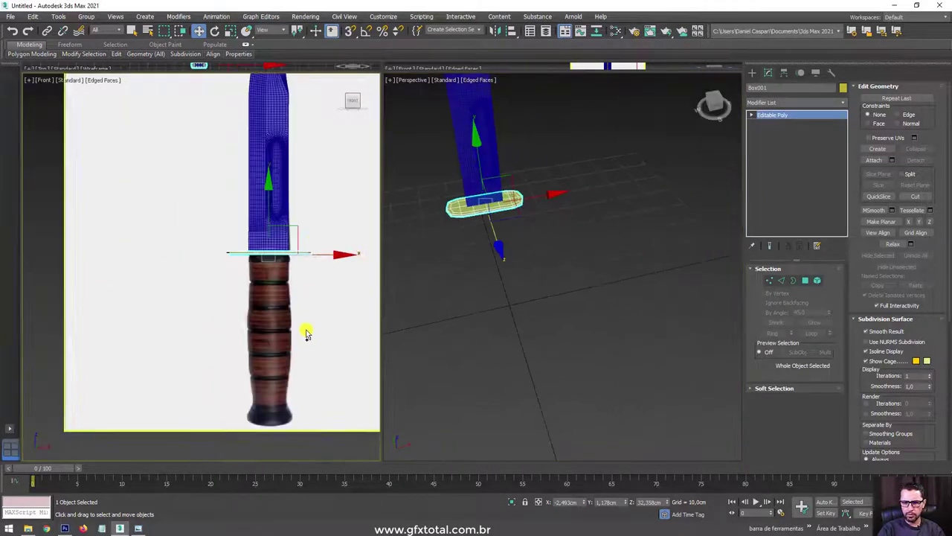
{"action": "middle_click_drag", "start_coordinate": [308, 329], "coordinate": [176, 240]}
{"action": "scroll", "coordinate": [213, 358], "scroll_direction": "down", "scroll_amount": 1}
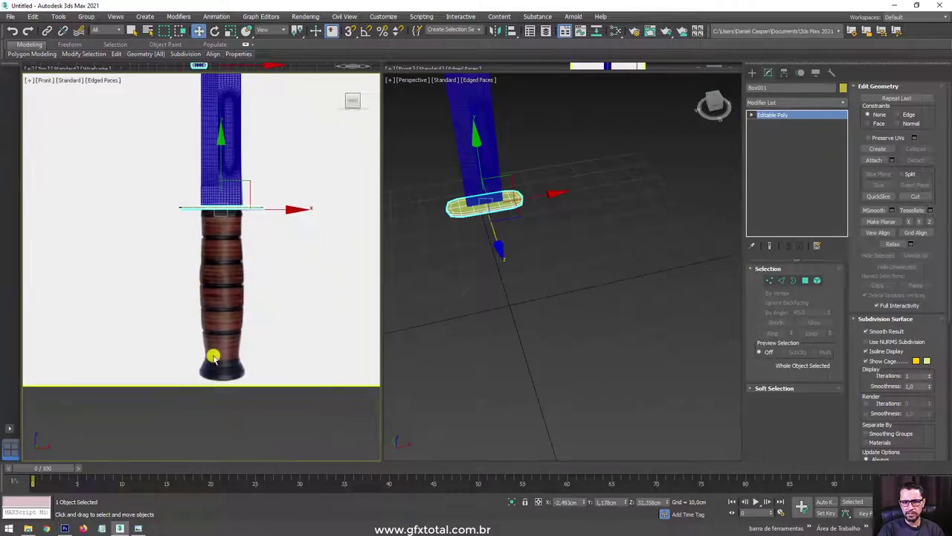
{"action": "left_click", "coordinate": [752, 73]}
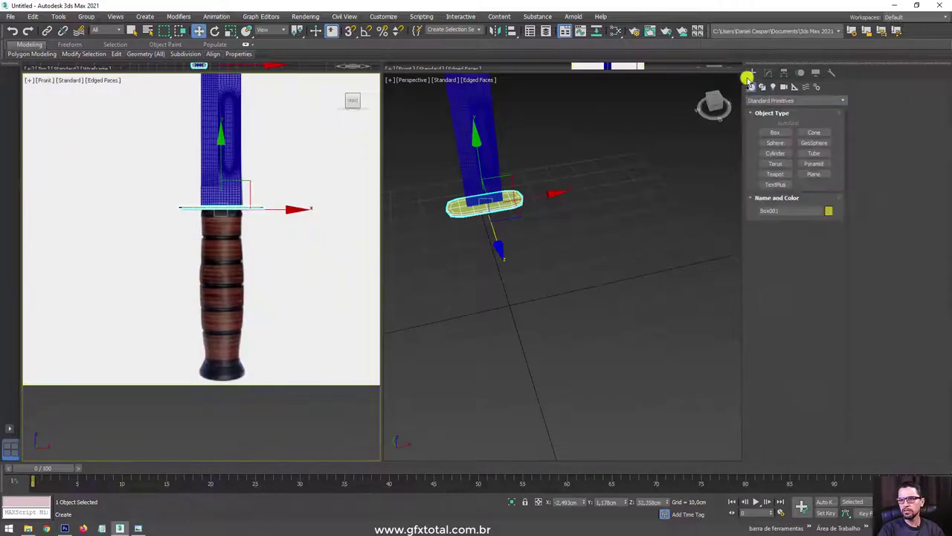
{"action": "left_click", "coordinate": [777, 151]}
{"action": "mouse_move", "coordinate": [551, 291]}
{"action": "left_mouse_down"}
{"action": "mouse_move", "coordinate": [578, 305]}
{"action": "mouse_move", "coordinate": [557, 290]}
{"action": "left_mouse_up"}
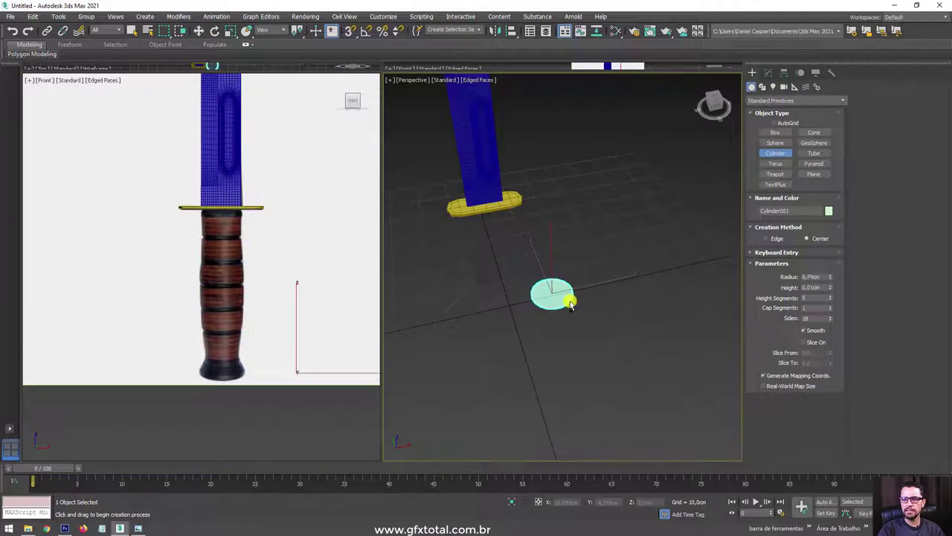
{"action": "left_click", "coordinate": [588, 122]}
{"action": "key", "text": "w"}
Centre-align the cylinder to the blade and slide it down below the guard.
{"action": "scroll", "coordinate": [595, 197], "scroll_direction": "down", "scroll_amount": 4}
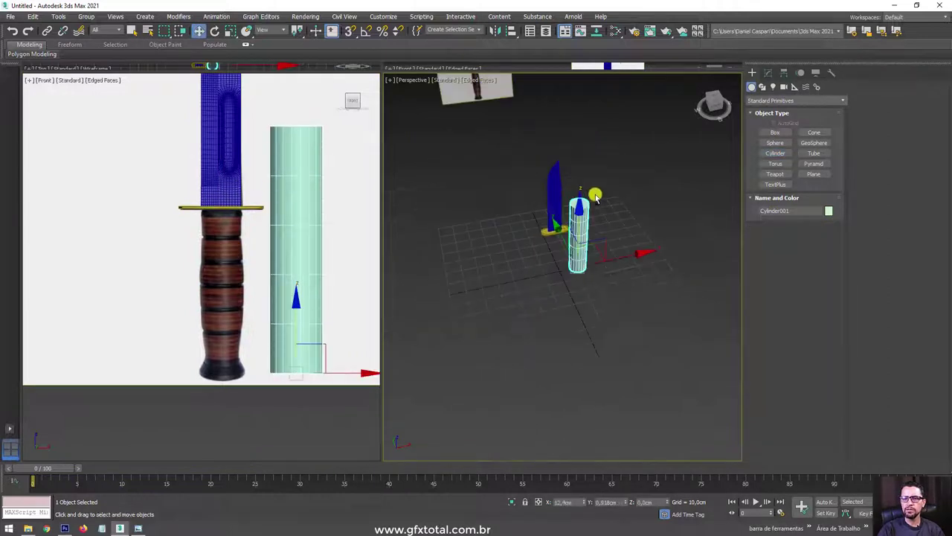
{"action": "left_click", "coordinate": [511, 32]}
{"action": "left_click", "coordinate": [555, 189]}
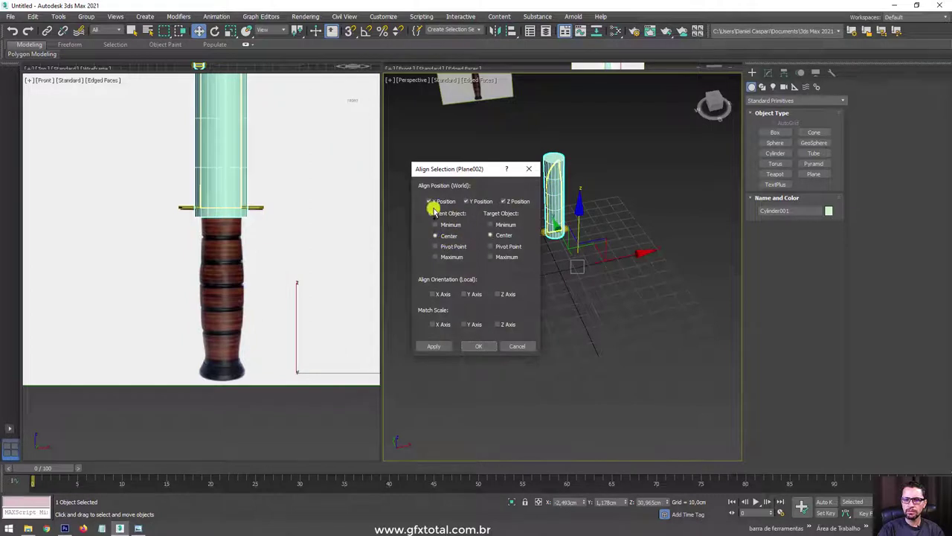
{"action": "left_click", "coordinate": [476, 345]}
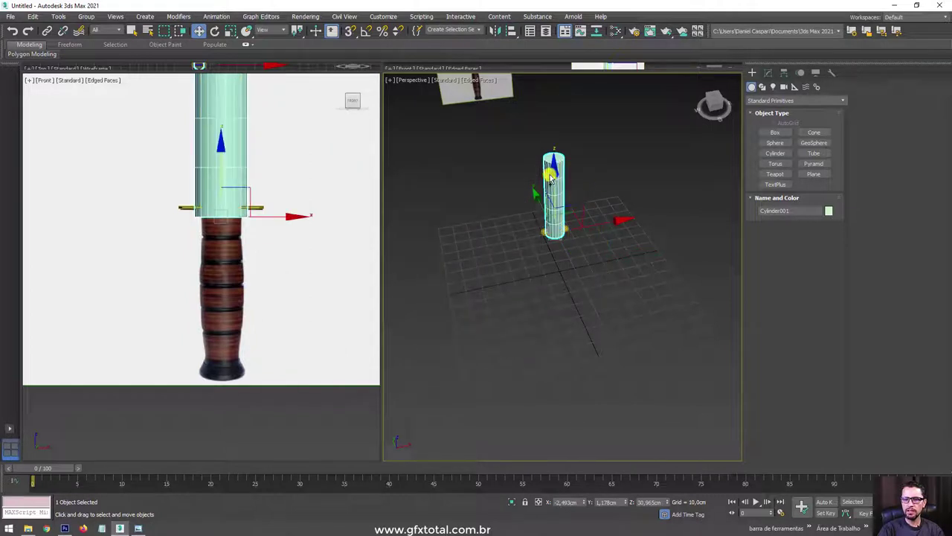
{"action": "left_click_drag", "start_coordinate": [551, 175], "coordinate": [580, 212]}
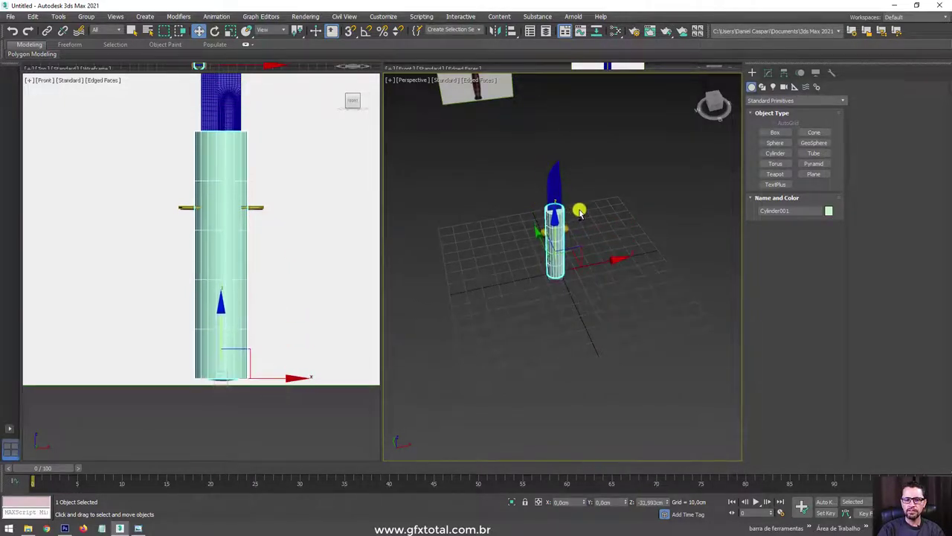
Set the cylinder's height to 33.224 cm and its sides to 20.
{"action": "left_click", "coordinate": [768, 72]}
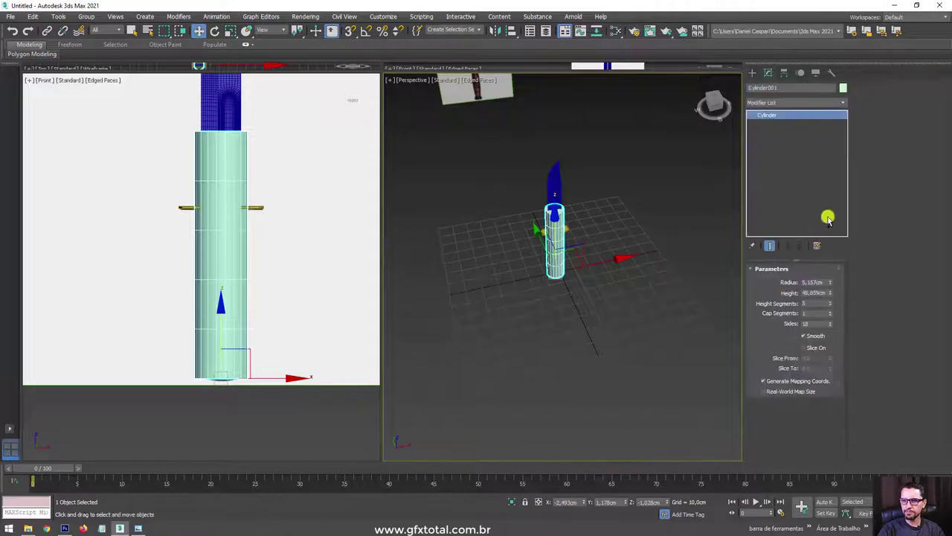
{"action": "left_click_drag", "start_coordinate": [831, 294], "coordinate": [817, 309]}
{"action": "scroll", "coordinate": [217, 245], "scroll_direction": "up", "scroll_amount": 4}
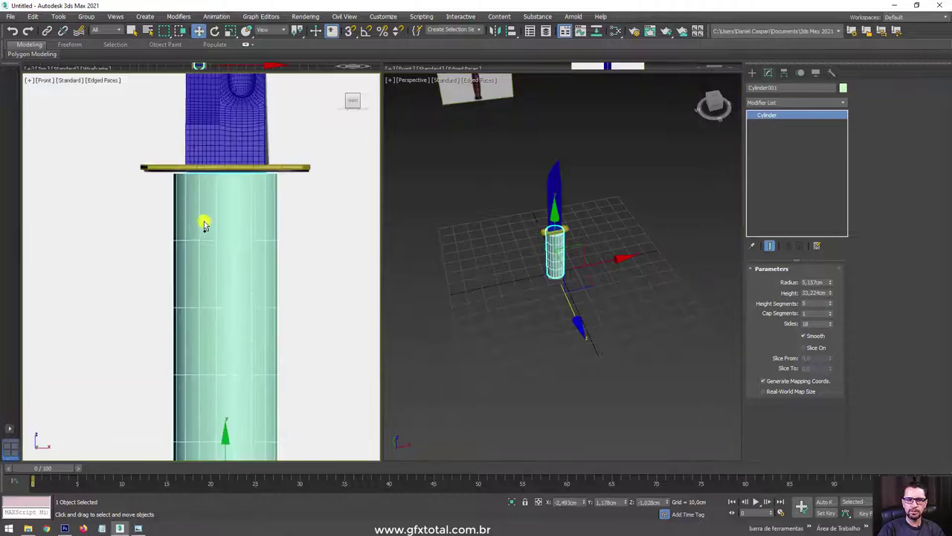
{"action": "scroll", "coordinate": [553, 245], "scroll_direction": "up", "scroll_amount": 3}
{"action": "scroll", "coordinate": [576, 251], "scroll_direction": "up", "scroll_amount": 2}
{"action": "scroll", "coordinate": [568, 226], "scroll_direction": "up", "scroll_amount": 2}
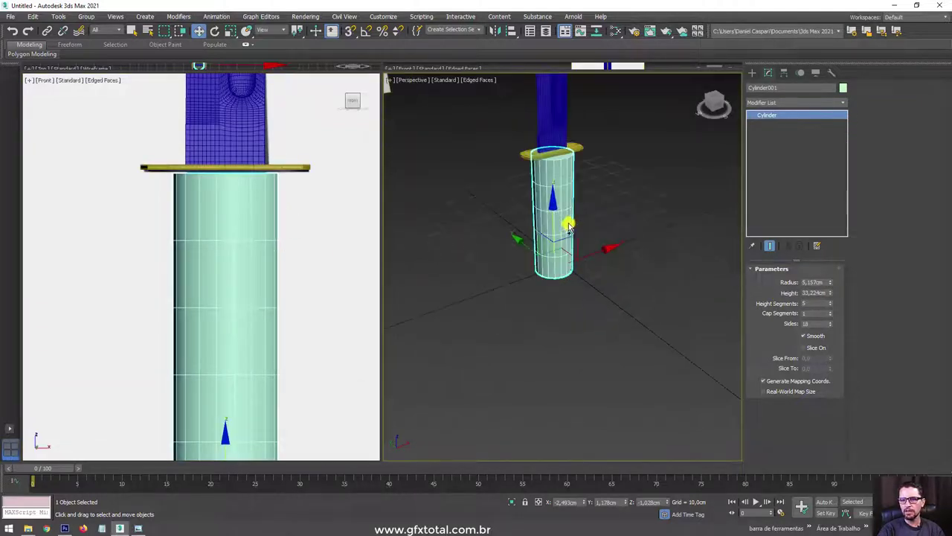
{"action": "scroll", "coordinate": [612, 304], "scroll_direction": "up", "scroll_amount": 2}
{"action": "double_click", "coordinate": [818, 324]}
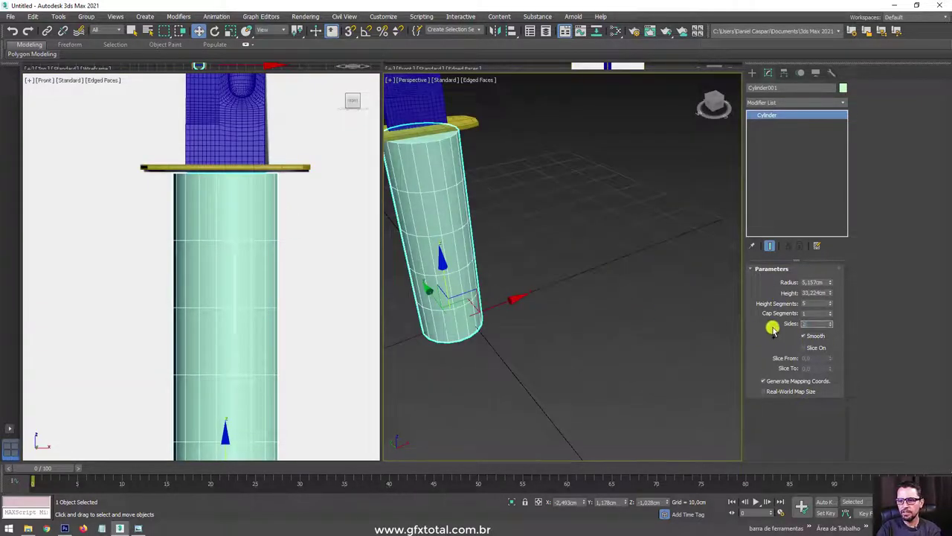
{"action": "type", "text": "20"}
{"action": "key", "text": "Return"}
Reduce the cylinder to 1 height segment and set its radius to 3.662 cm.
{"action": "middle_click_drag", "start_coordinate": [451, 237], "coordinate": [529, 261]}
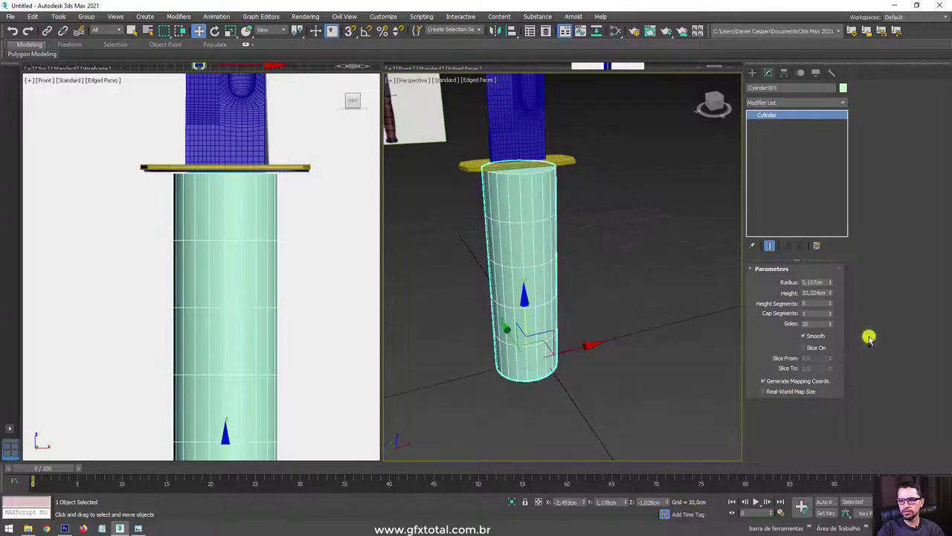
{"action": "right_click", "coordinate": [829, 305]}
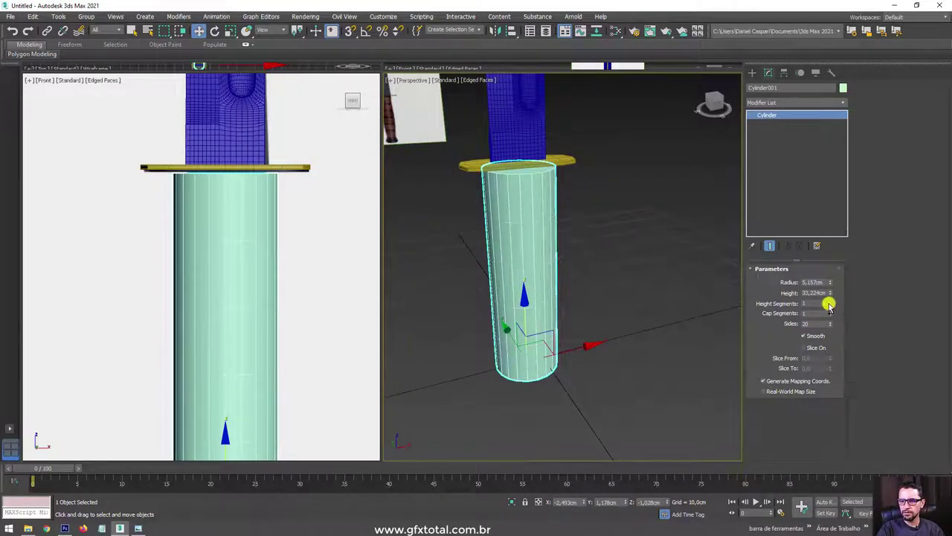
{"action": "mouse_move", "coordinate": [829, 283]}
{"action": "left_mouse_down"}
{"action": "mouse_move", "coordinate": [832, 305]}
{"action": "mouse_move", "coordinate": [838, 298]}
{"action": "left_mouse_up"}
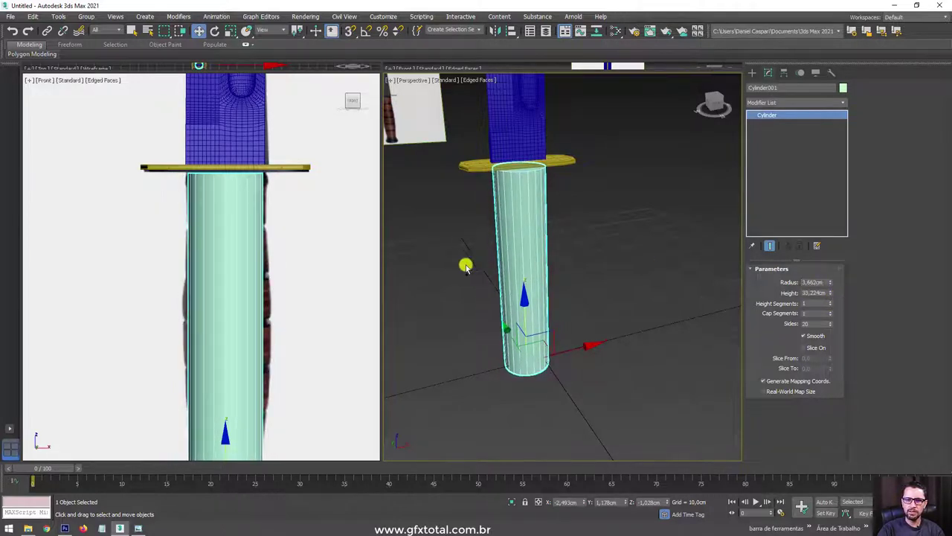
{"action": "mouse_move", "coordinate": [463, 266]}
{"action": "middle_mouse_down", "text": "alt"}
{"action": "mouse_move", "coordinate": [580, 264]}
{"action": "mouse_move", "coordinate": [488, 251]}
{"action": "mouse_move", "coordinate": [503, 186]}
{"action": "mouse_move", "coordinate": [543, 213]}
{"action": "mouse_move", "coordinate": [519, 177]}
{"action": "mouse_move", "coordinate": [524, 166]}
{"action": "middle_mouse_up", "text": "alt"}
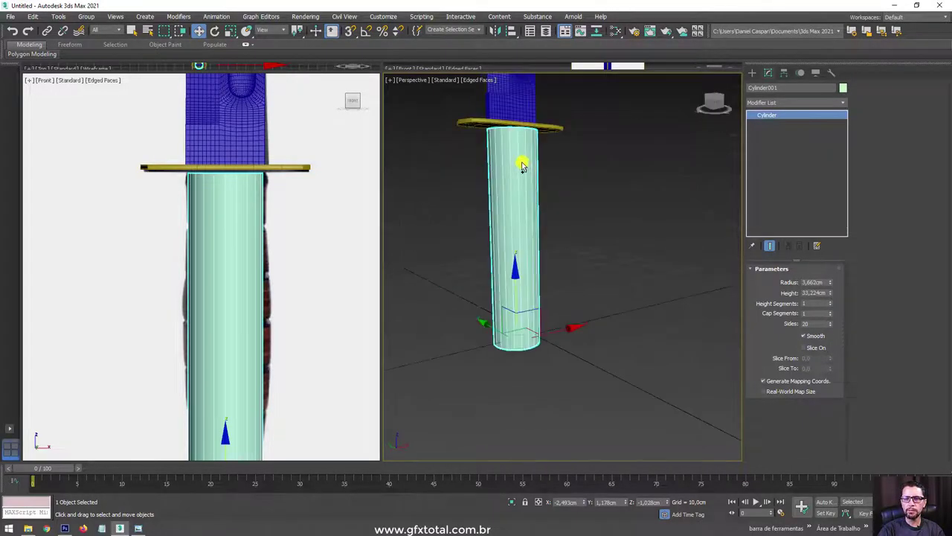
{"action": "right_click", "coordinate": [522, 165]}
{"action": "mouse_move", "coordinate": [542, 267]}
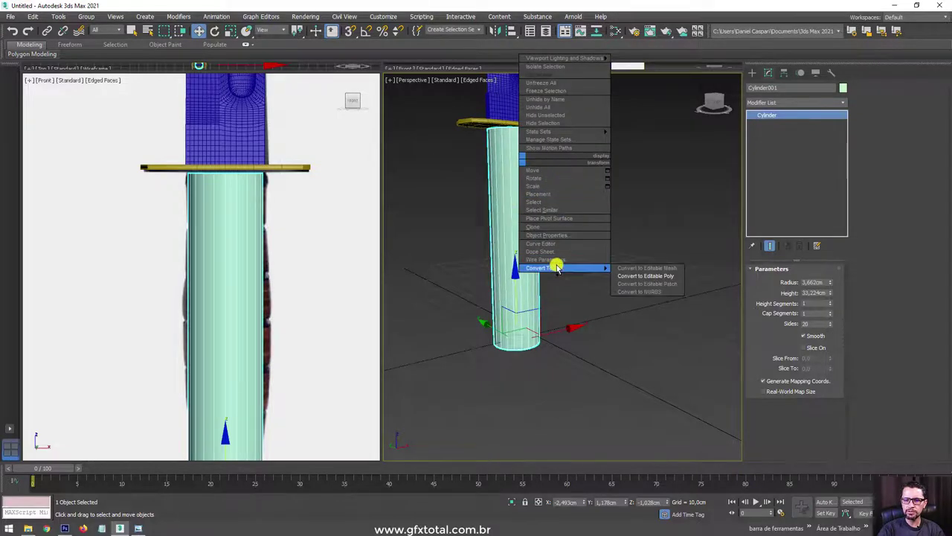
Convert the cylinder to Editable Poly and delete its top and bottom cap polygons.
{"action": "left_click", "coordinate": [653, 276]}
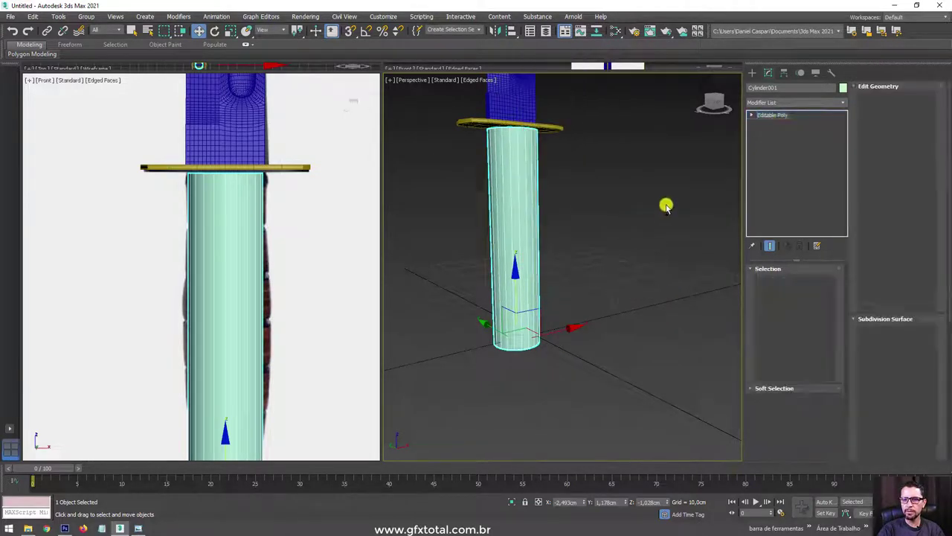
{"action": "key", "text": "4"}
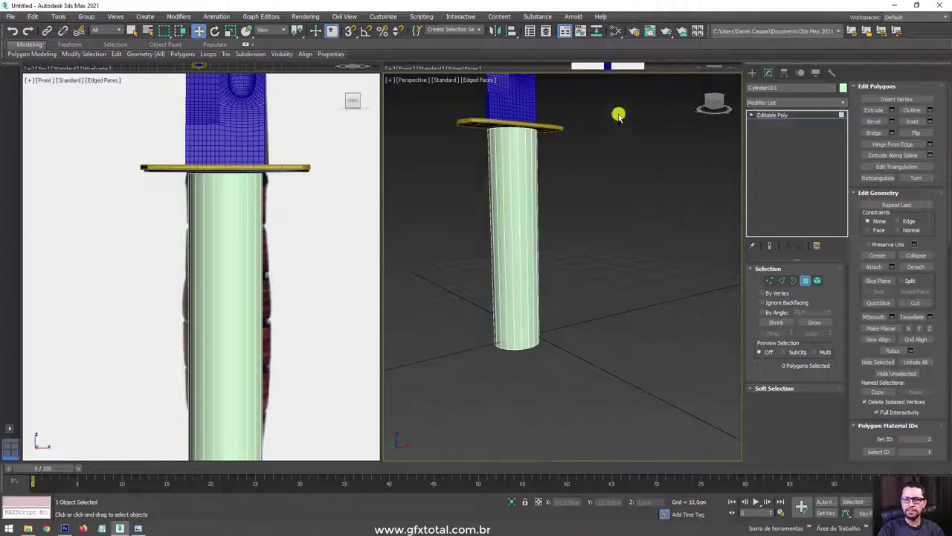
{"action": "key", "text": "ctrl+a"}
{"action": "middle_click_drag", "start_coordinate": [533, 217], "coordinate": [521, 272], "text": "alt"}
{"action": "key", "text": "F3"}
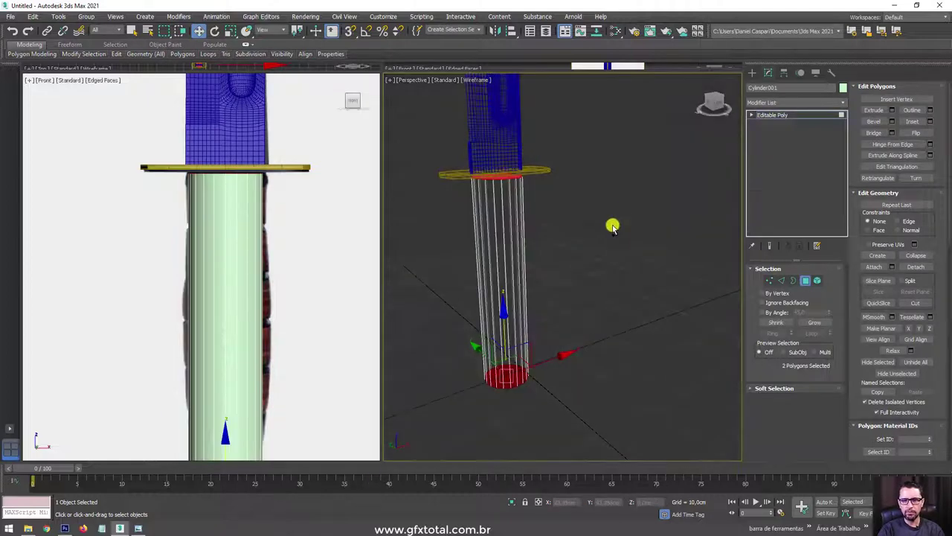
{"action": "middle_click_drag", "start_coordinate": [613, 226], "coordinate": [599, 250], "text": "alt"}
{"action": "key", "text": "Delete"}
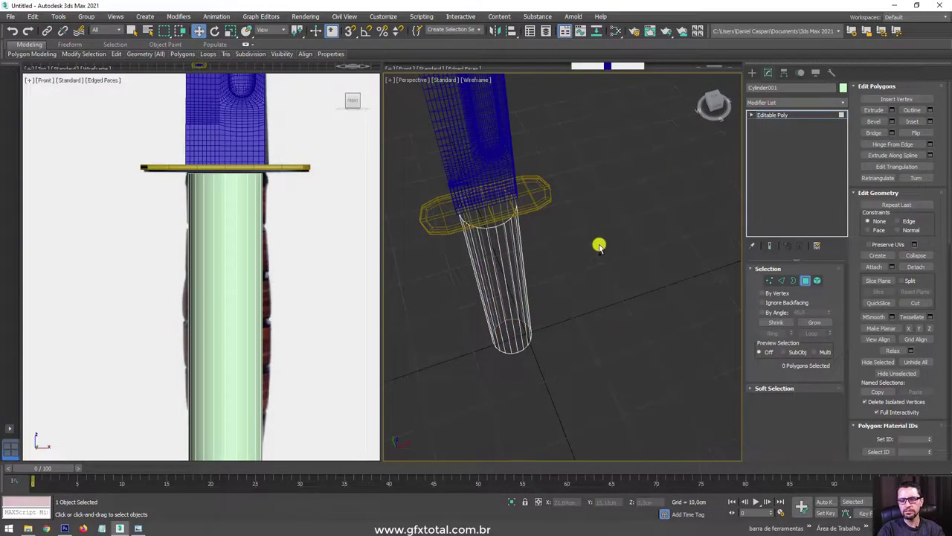
{"action": "mouse_move", "coordinate": [592, 280]}
{"action": "middle_mouse_down", "text": "alt"}
{"action": "mouse_move", "coordinate": [580, 250]}
{"action": "mouse_move", "coordinate": [574, 272]}
{"action": "mouse_move", "coordinate": [631, 258]}
{"action": "middle_mouse_up", "text": "alt"}
{"action": "key", "text": "F3"}
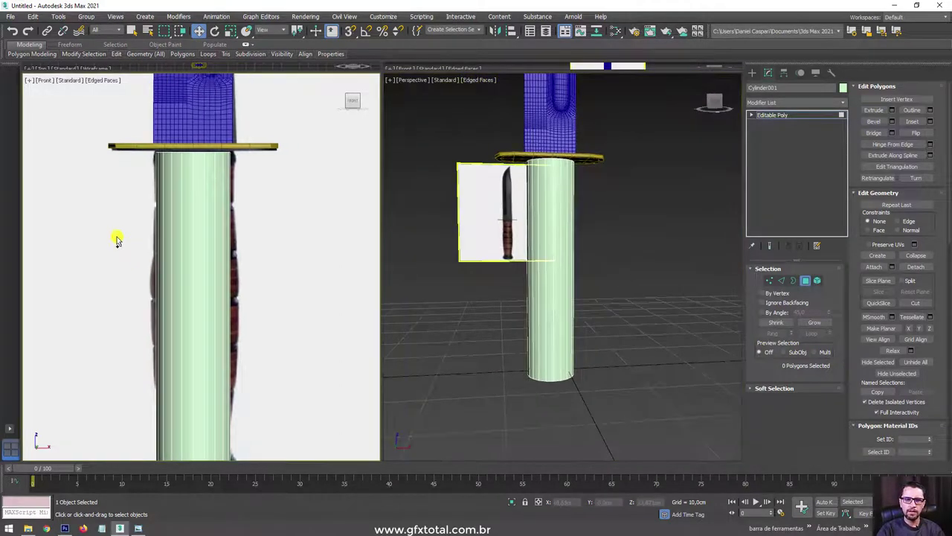
Zoom and orbit the Perspective view close onto the reference knife's handle.
{"action": "scroll", "coordinate": [117, 238], "scroll_direction": "down", "scroll_amount": 3}
{"action": "middle_click_drag", "start_coordinate": [513, 298], "coordinate": [524, 336], "text": "alt"}
{"action": "scroll", "coordinate": [496, 322], "scroll_direction": "down", "scroll_amount": 3}
{"action": "scroll", "coordinate": [573, 304], "scroll_direction": "down", "scroll_amount": 3}
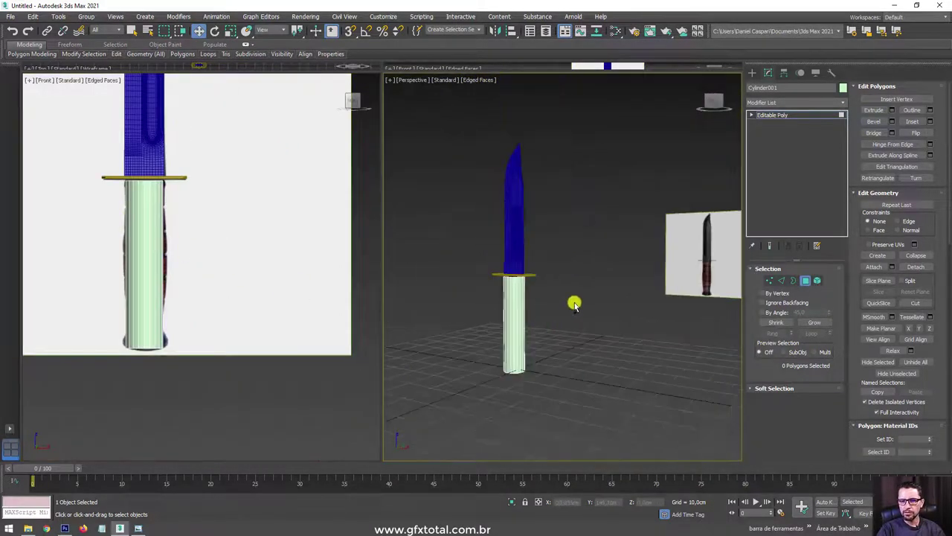
{"action": "scroll", "coordinate": [627, 296], "scroll_direction": "up", "scroll_amount": 5}
{"action": "scroll", "coordinate": [678, 279], "scroll_direction": "up", "scroll_amount": 5}
{"action": "scroll", "coordinate": [678, 279], "scroll_direction": "up", "scroll_amount": 3}
{"action": "mouse_move", "coordinate": [612, 287]}
{"action": "middle_mouse_down", "text": "alt"}
{"action": "mouse_move", "coordinate": [599, 330]}
{"action": "mouse_move", "coordinate": [593, 226]}
{"action": "middle_mouse_up", "text": "alt"}
{"action": "scroll", "coordinate": [593, 226], "scroll_direction": "down", "scroll_amount": 2}
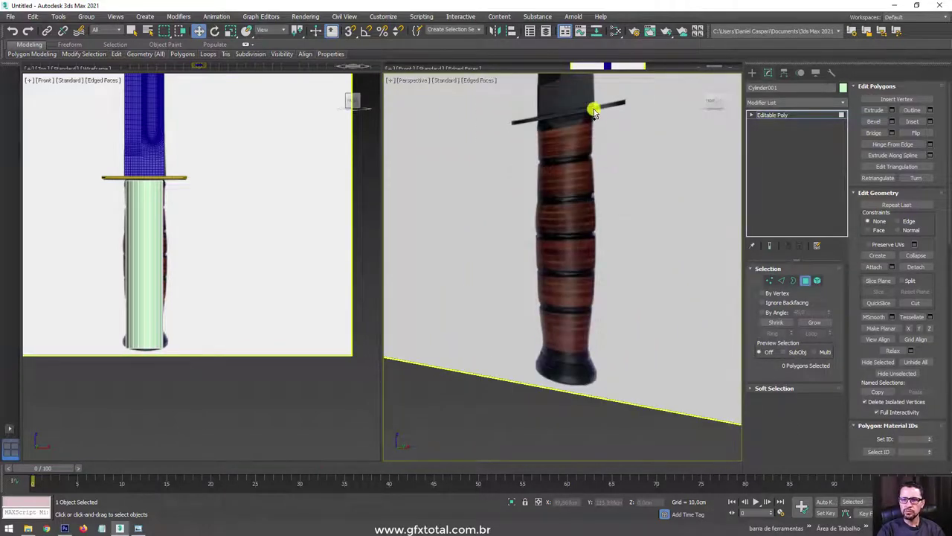
Sketch the handle's curved outline from the guard down to the pommel.
{"action": "left_click_drag", "start_coordinate": [593, 110], "coordinate": [599, 243]}
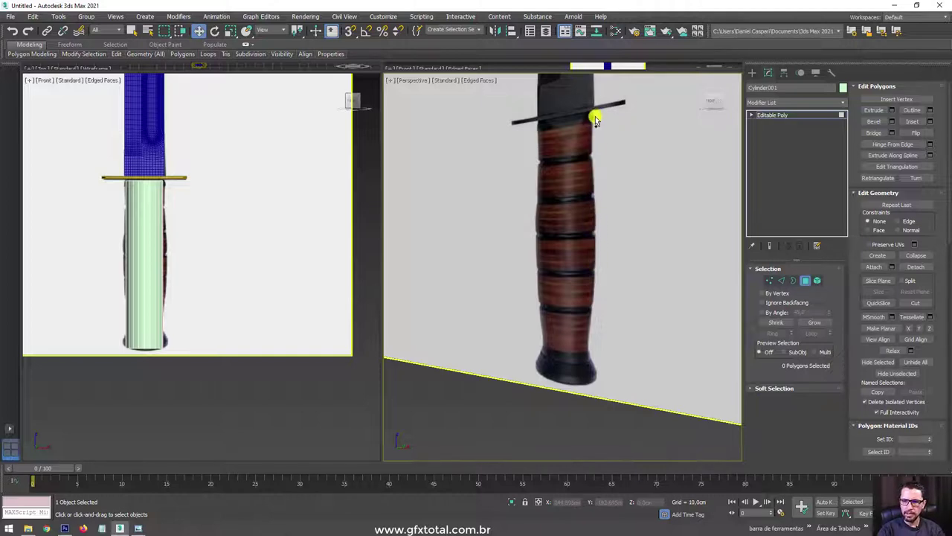
{"action": "left_click_drag", "start_coordinate": [596, 120], "coordinate": [593, 168]}
{"action": "left_click_drag", "start_coordinate": [601, 253], "coordinate": [589, 354]}
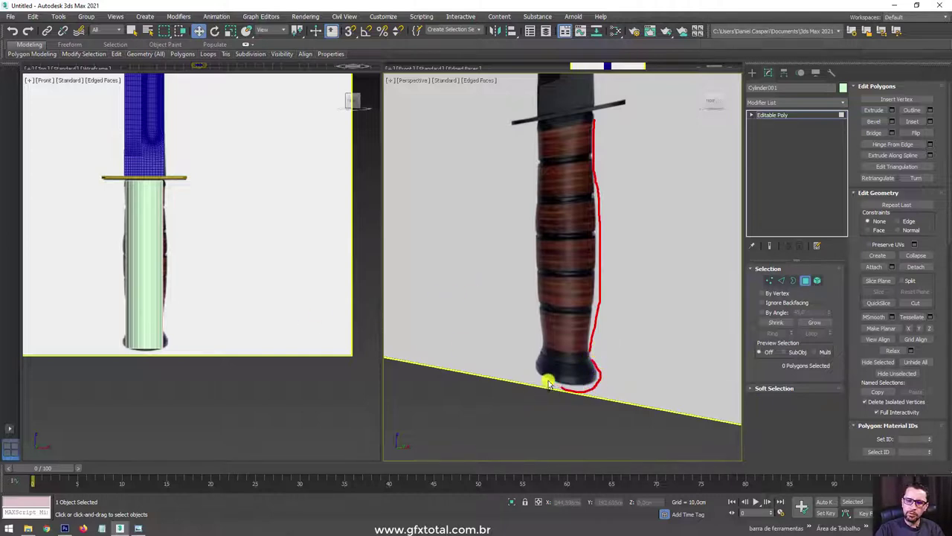
Step back through the Photo Viewer images to the faca photo and zoom onto the handle.
{"action": "left_click", "coordinate": [138, 529]}
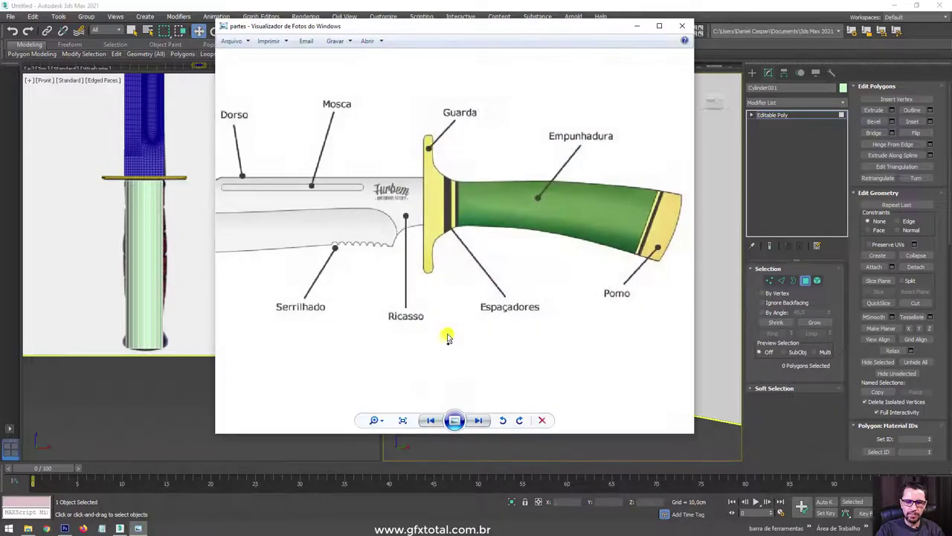
{"action": "left_click", "coordinate": [429, 421]}
{"action": "left_click", "coordinate": [429, 421]}
{"action": "left_click", "coordinate": [429, 421]}
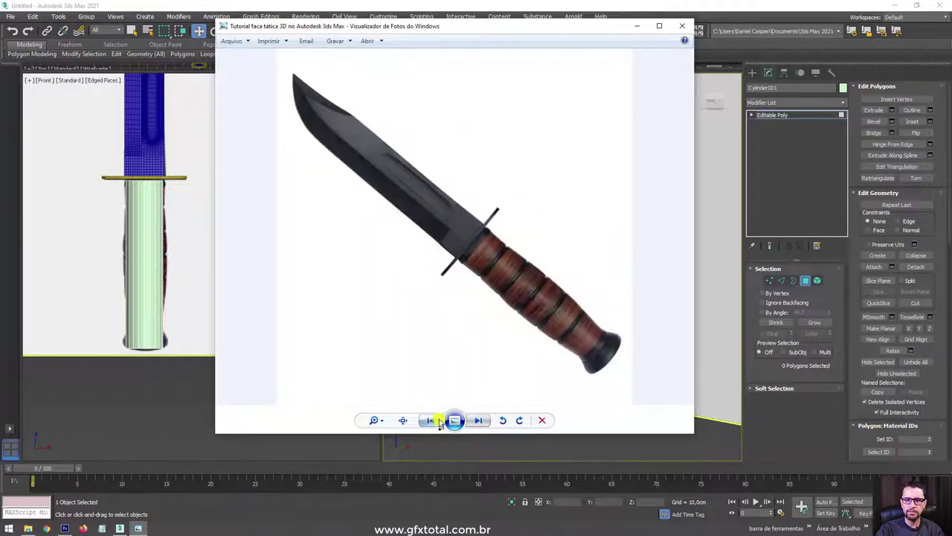
{"action": "left_click", "coordinate": [479, 420]}
{"action": "scroll", "coordinate": [580, 268], "scroll_direction": "up", "scroll_amount": 1}
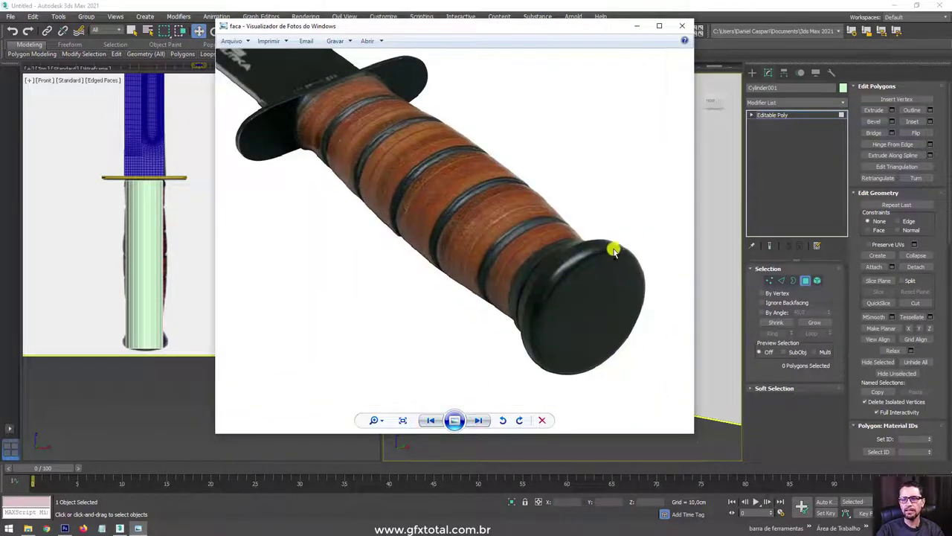
Minimize the knife reference photo in Windows Photo Viewer to return to 3ds Max.
{"action": "left_click", "coordinate": [636, 25]}
Switch the handle cylinder to Edge mode and sketch marks at the five groove positions.
{"action": "scroll", "coordinate": [250, 287], "scroll_direction": "up", "scroll_amount": 2}
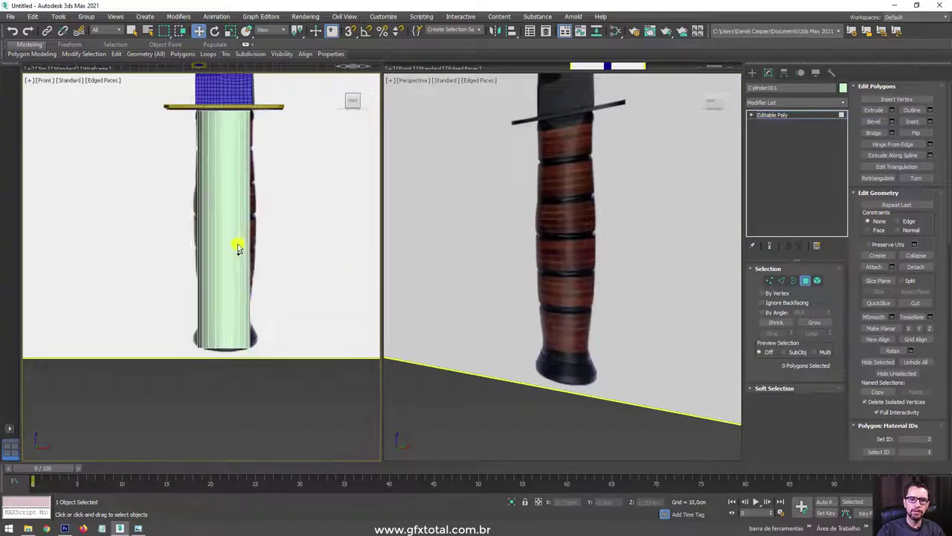
{"action": "scroll", "coordinate": [238, 244], "scroll_direction": "up", "scroll_amount": 1}
{"action": "left_click_drag", "start_coordinate": [332, 218], "coordinate": [183, 265]}
{"action": "scroll", "coordinate": [225, 258], "scroll_direction": "down", "scroll_amount": 2}
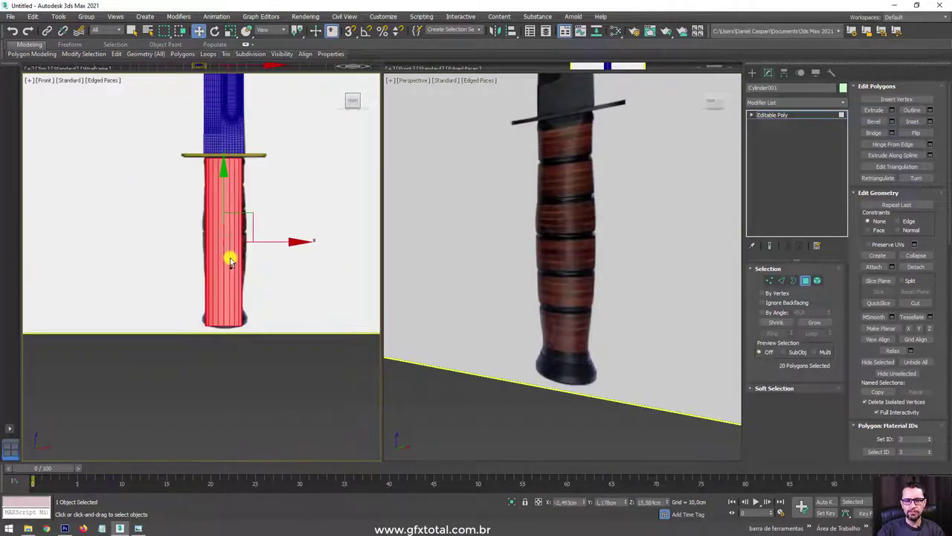
{"action": "scroll", "coordinate": [260, 271], "scroll_direction": "up", "scroll_amount": 1}
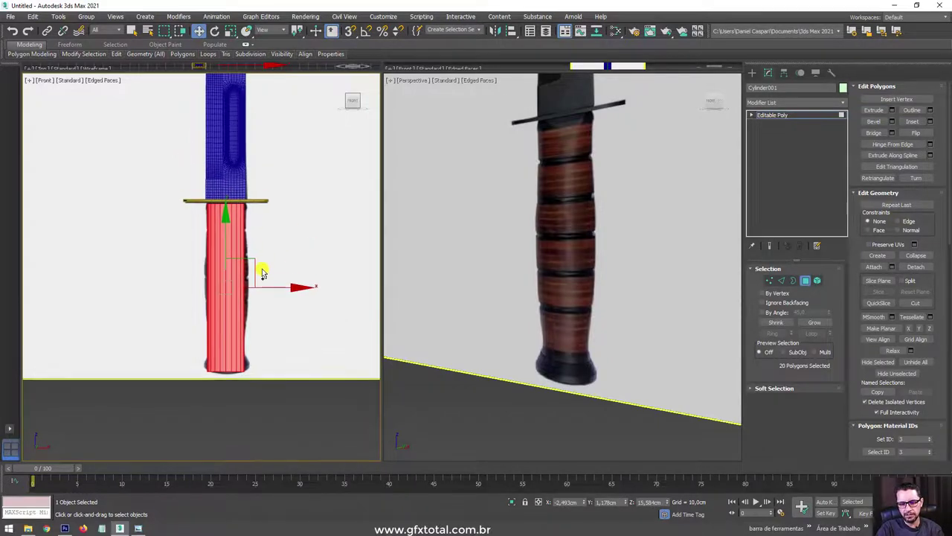
{"action": "scroll", "coordinate": [270, 276], "scroll_direction": "up", "scroll_amount": 1}
{"action": "left_click", "coordinate": [781, 281]}
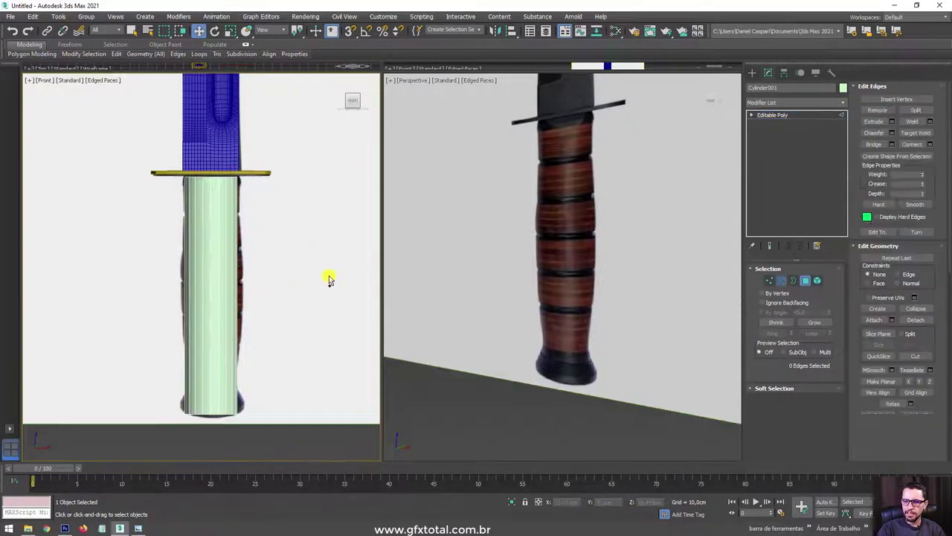
{"action": "left_click_drag", "start_coordinate": [573, 157], "coordinate": [614, 152]}
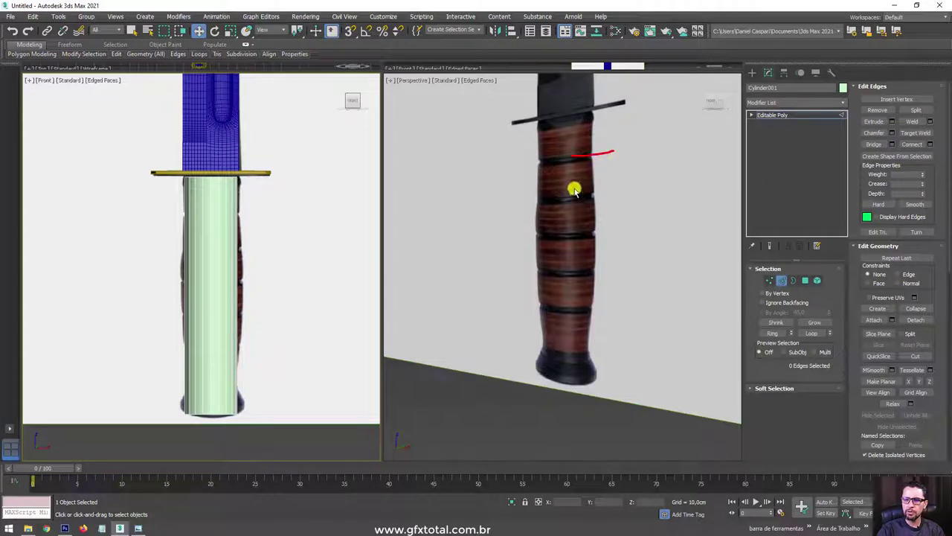
{"action": "left_click_drag", "start_coordinate": [587, 197], "coordinate": [619, 194]}
{"action": "left_click_drag", "start_coordinate": [588, 235], "coordinate": [631, 230]}
{"action": "left_click_drag", "start_coordinate": [584, 267], "coordinate": [626, 262]}
{"action": "left_click_drag", "start_coordinate": [588, 307], "coordinate": [629, 301]}
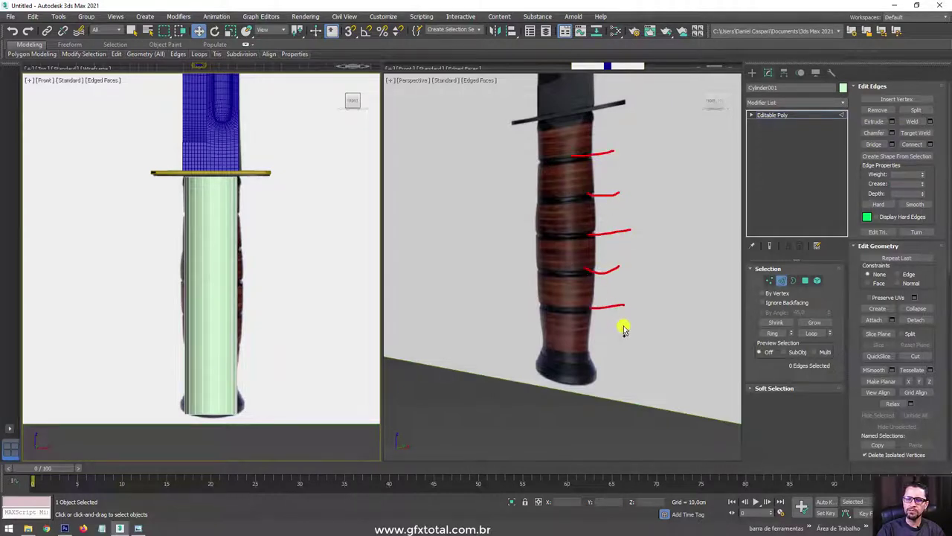
{"action": "key", "text": "Escape"}
Insert five horizontal edge loops across the handle with Swift Loop, from bottom to top.
{"action": "left_click_drag", "start_coordinate": [320, 250], "coordinate": [206, 323]}
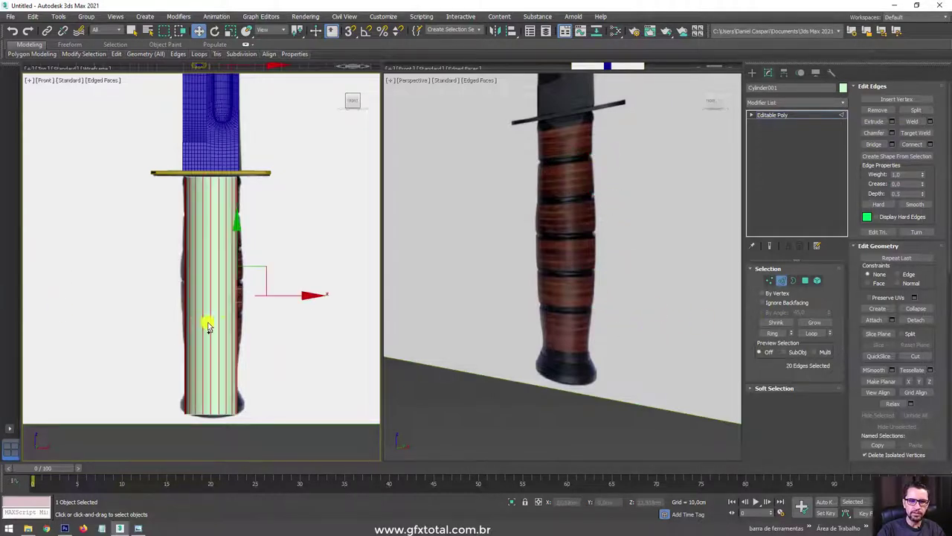
{"action": "middle_click_drag", "start_coordinate": [214, 327], "coordinate": [248, 322]}
{"action": "scroll", "coordinate": [257, 331], "scroll_direction": "up", "scroll_amount": 3}
{"action": "scroll", "coordinate": [282, 349], "scroll_direction": "up", "scroll_amount": 1}
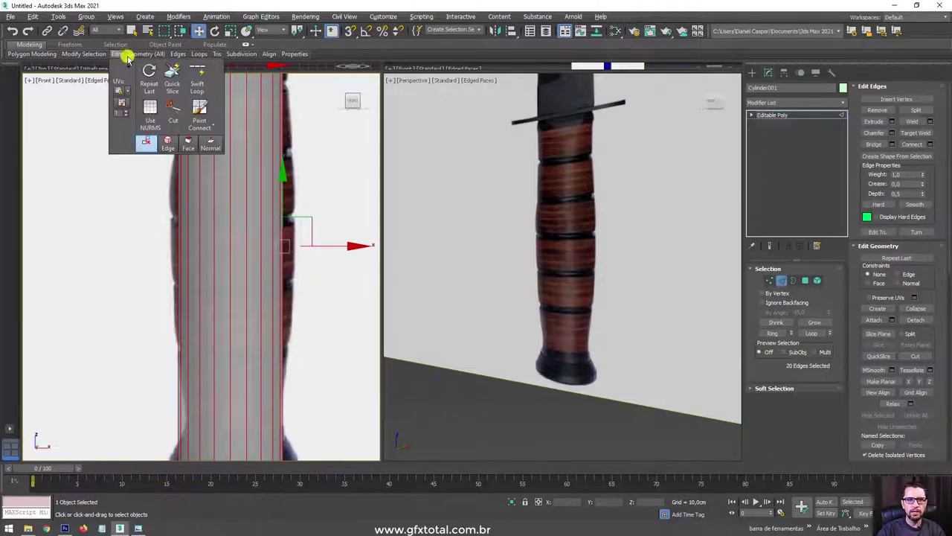
{"action": "left_click", "coordinate": [198, 74]}
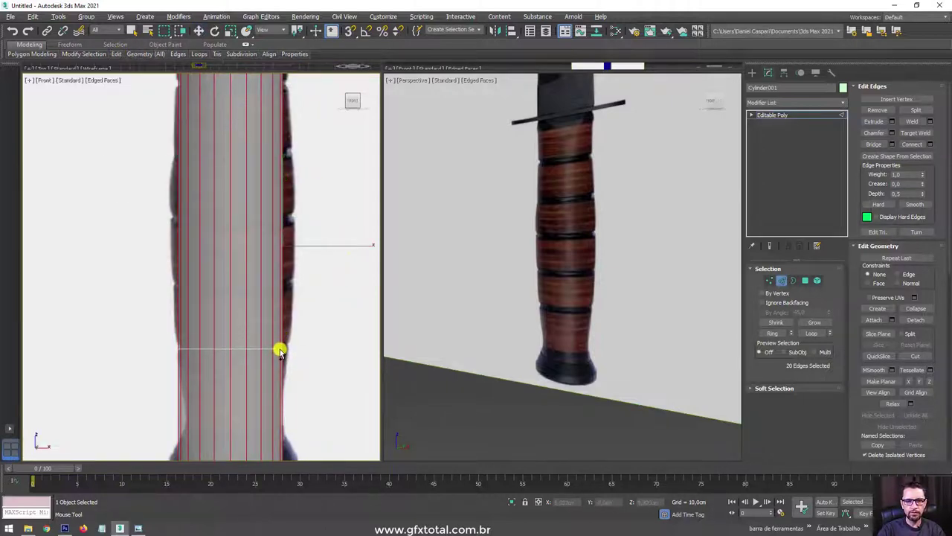
{"action": "left_click", "coordinate": [279, 350]}
{"action": "left_click", "coordinate": [279, 285]}
{"action": "left_click", "coordinate": [279, 217]}
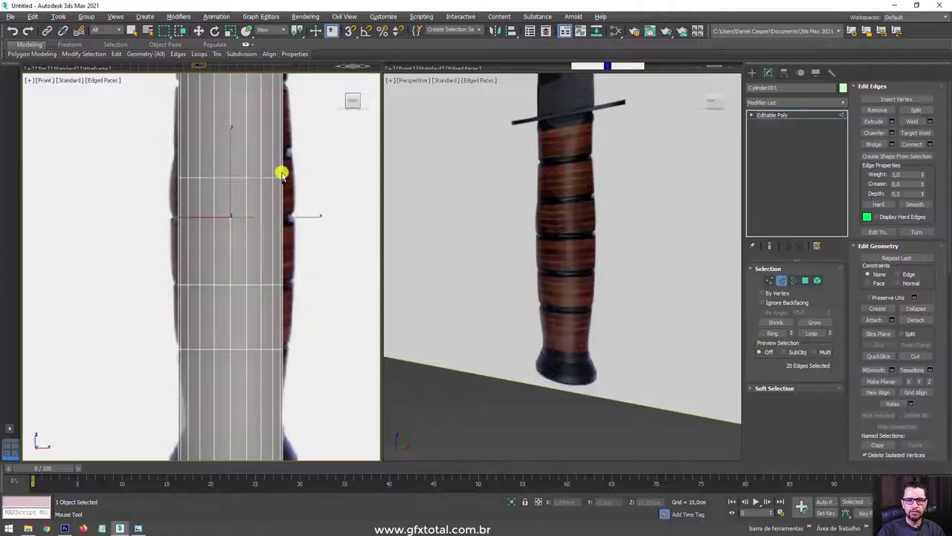
{"action": "left_click", "coordinate": [279, 153]}
{"action": "left_click", "coordinate": [278, 80]}
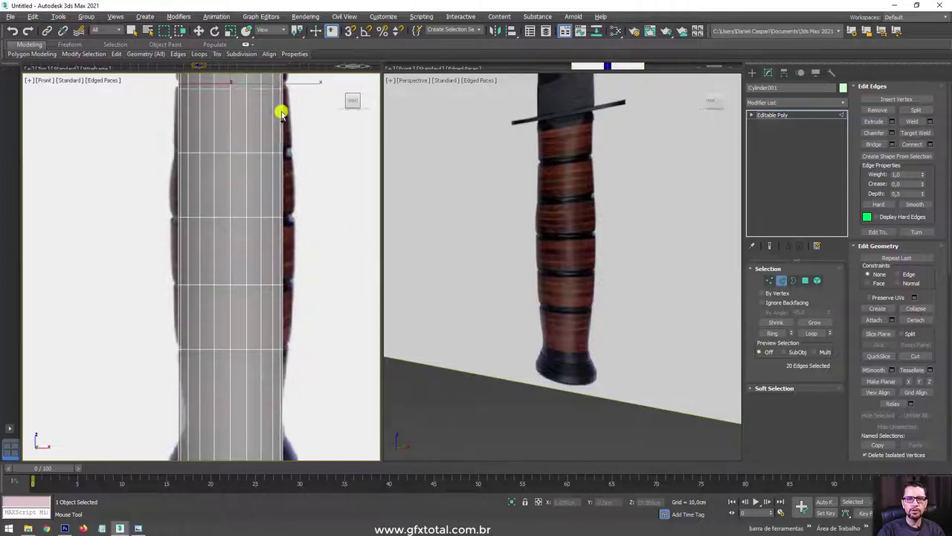
{"action": "mouse_move", "coordinate": [281, 111]}
{"action": "middle_mouse_down"}
{"action": "mouse_move", "coordinate": [278, 246]}
{"action": "mouse_move", "coordinate": [290, 305]}
{"action": "middle_mouse_up"}
{"action": "scroll", "coordinate": [293, 258], "scroll_direction": "down", "scroll_amount": 3}
{"action": "scroll", "coordinate": [283, 276], "scroll_direction": "up", "scroll_amount": 3}
{"action": "right_click", "coordinate": [290, 304]}
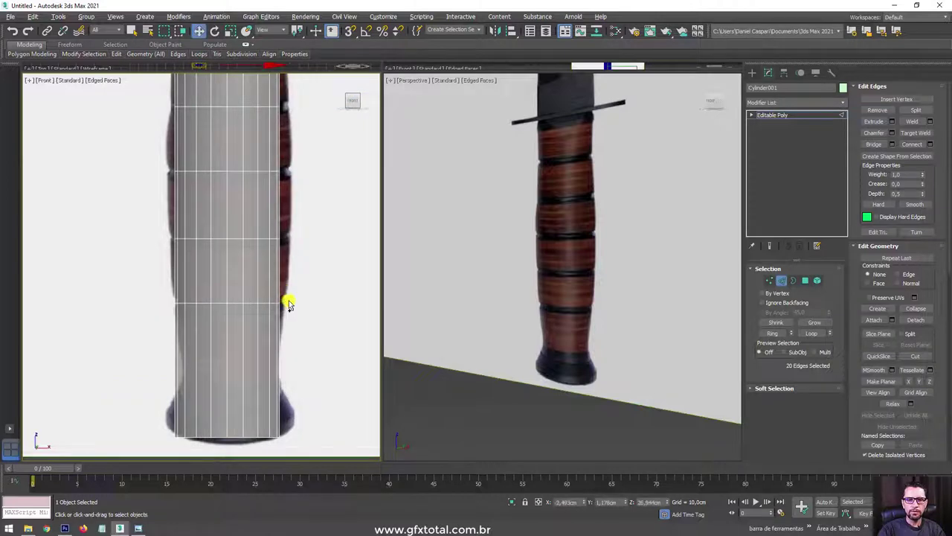
Select all five new horizontal edge loops, 100 edges in total.
{"action": "scroll", "coordinate": [277, 305], "scroll_direction": "up", "scroll_amount": 3}
{"action": "double_click", "coordinate": [272, 306]}
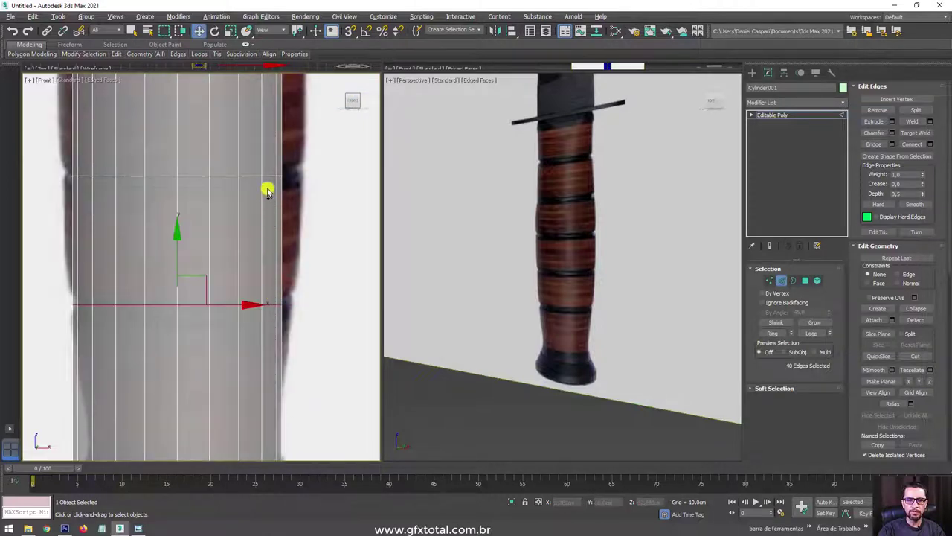
{"action": "middle_click_drag", "start_coordinate": [268, 198], "coordinate": [262, 267]}
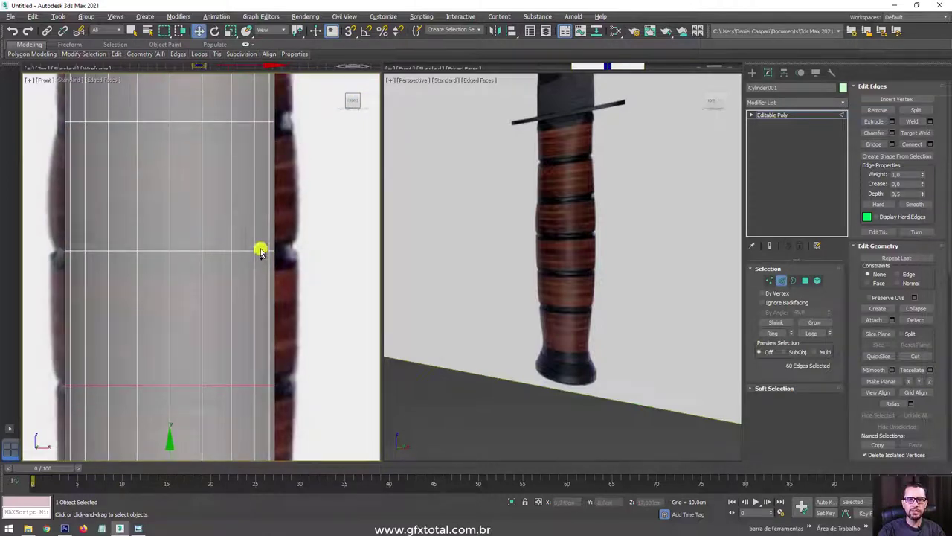
{"action": "left_click", "coordinate": [294, 128], "text": "ctrl"}
{"action": "scroll", "coordinate": [318, 187], "scroll_direction": "down", "scroll_amount": 3}
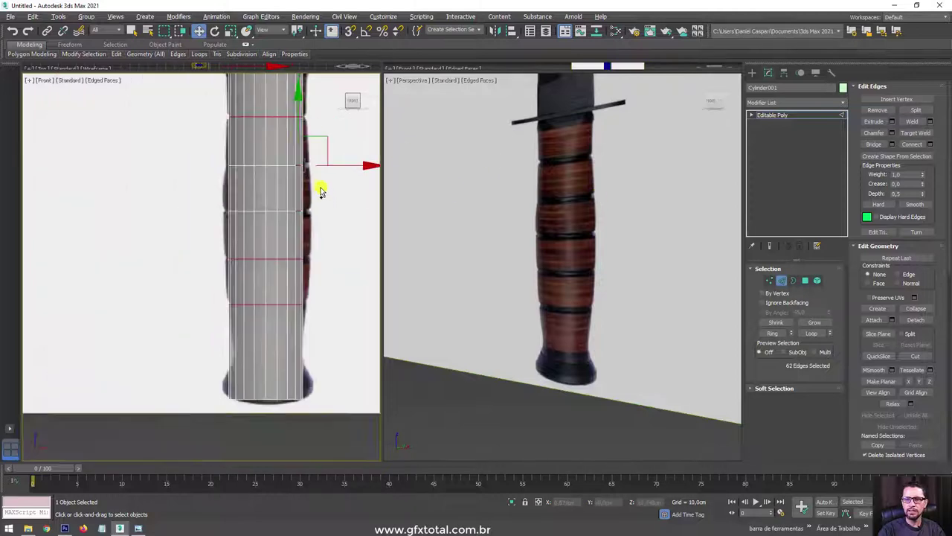
{"action": "left_click", "coordinate": [810, 333]}
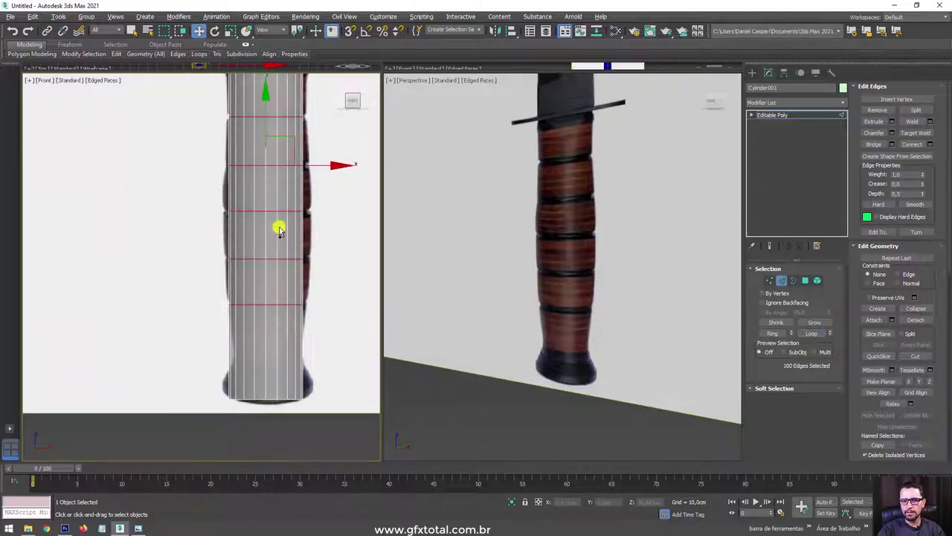
{"action": "middle_click_drag", "start_coordinate": [580, 210], "coordinate": [554, 275], "text": "alt"}
{"action": "scroll", "coordinate": [471, 305], "scroll_direction": "down", "scroll_amount": 3}
{"action": "scroll", "coordinate": [471, 313], "scroll_direction": "down", "scroll_amount": 4}
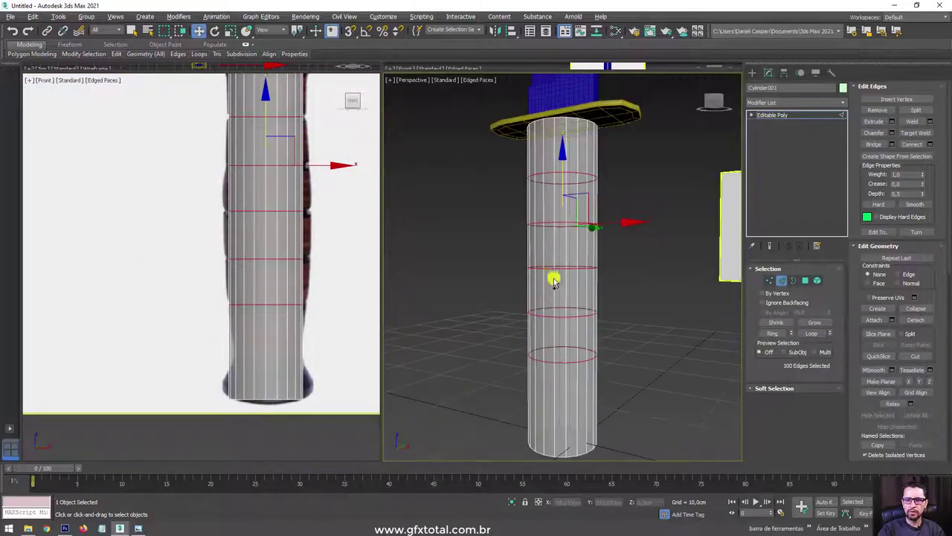
Turn off See-Through with Alt+X so the handle displays solid.
{"action": "key", "text": "alt+x"}
{"action": "scroll", "coordinate": [588, 268], "scroll_direction": "up", "scroll_amount": 2}
{"action": "scroll", "coordinate": [617, 305], "scroll_direction": "up", "scroll_amount": 3}
{"action": "scroll", "coordinate": [618, 313], "scroll_direction": "up", "scroll_amount": 1}
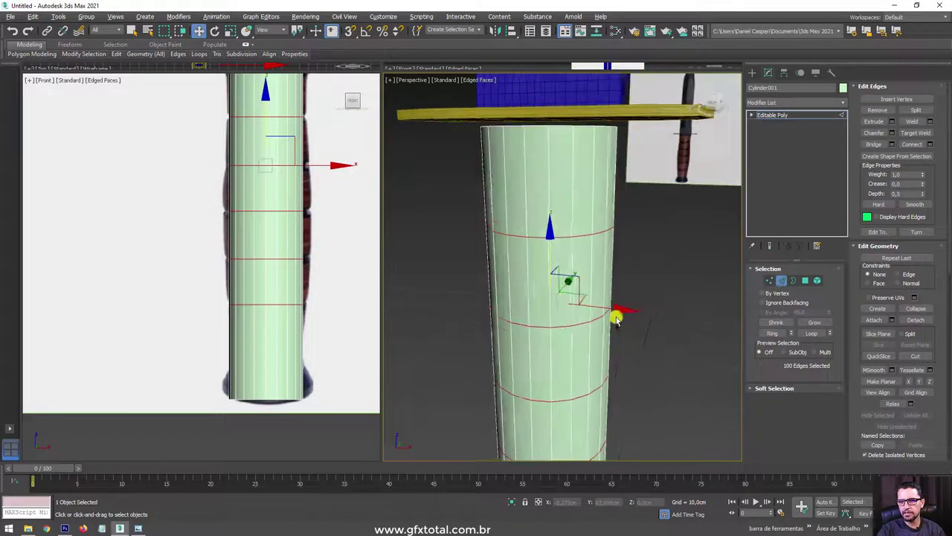
Trial-extrude the loops in the Extrude caddy, trying heights down to about -0.5 cm, then discard it.
{"action": "left_click", "coordinate": [892, 125]}
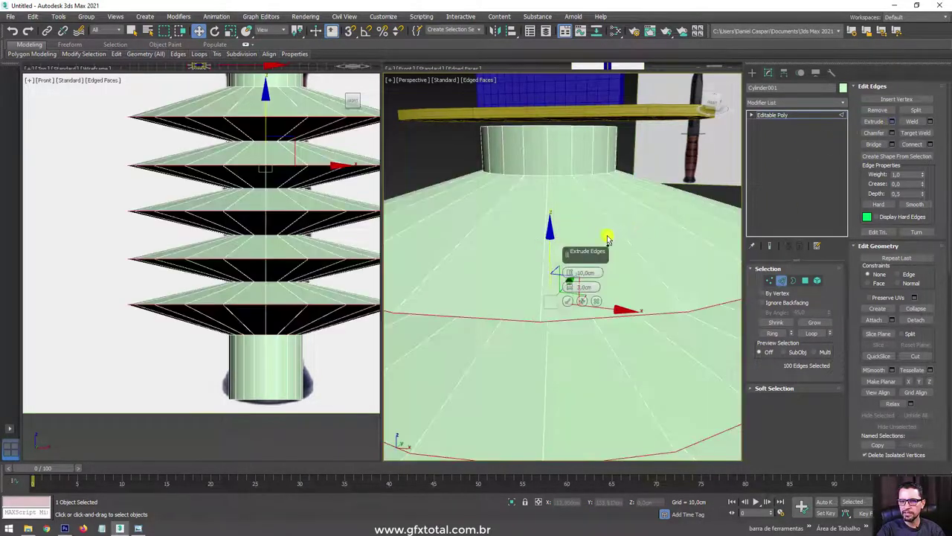
{"action": "left_click_drag", "start_coordinate": [570, 273], "coordinate": [568, 288]}
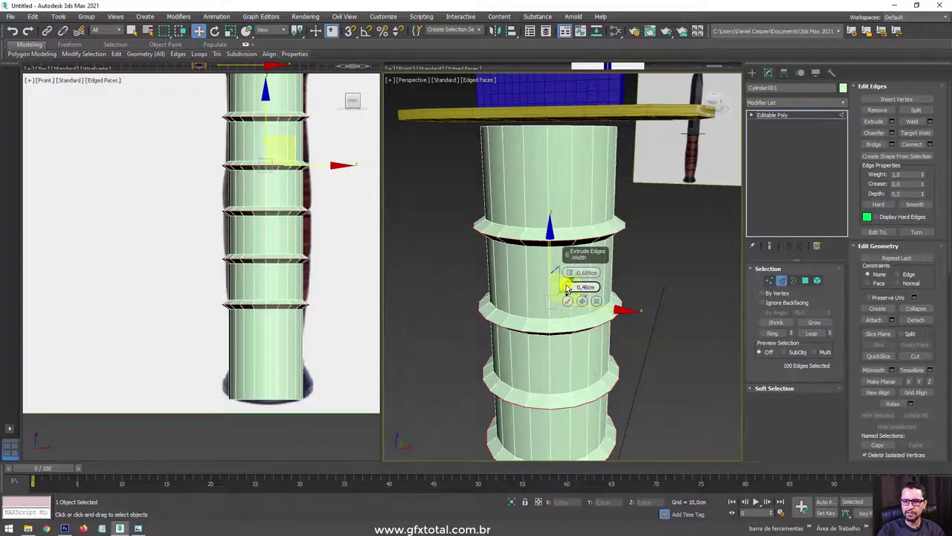
{"action": "scroll", "coordinate": [638, 256], "scroll_direction": "up", "scroll_amount": 2}
{"action": "scroll", "coordinate": [632, 242], "scroll_direction": "up", "scroll_amount": 2}
{"action": "scroll", "coordinate": [611, 230], "scroll_direction": "up", "scroll_amount": 3}
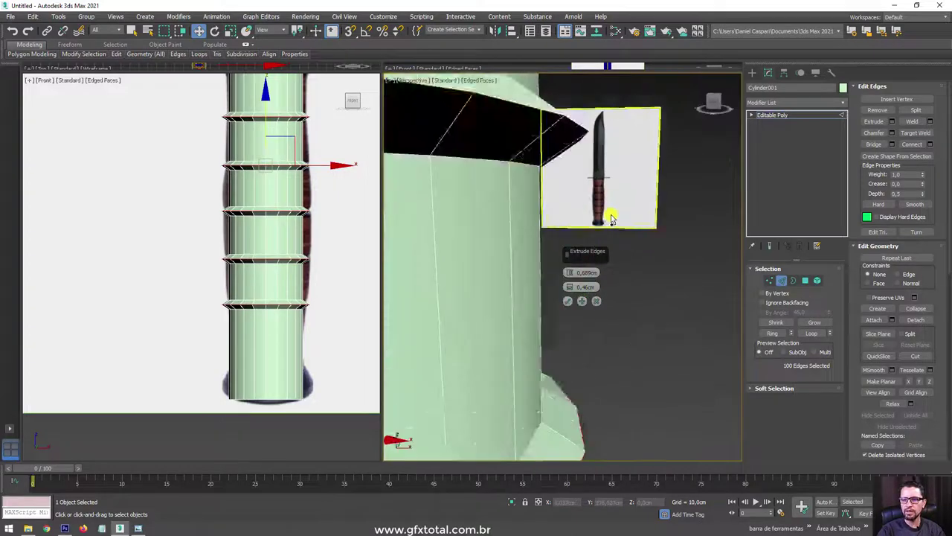
{"action": "scroll", "coordinate": [612, 218], "scroll_direction": "down", "scroll_amount": 5}
{"action": "scroll", "coordinate": [620, 212], "scroll_direction": "up", "scroll_amount": 2}
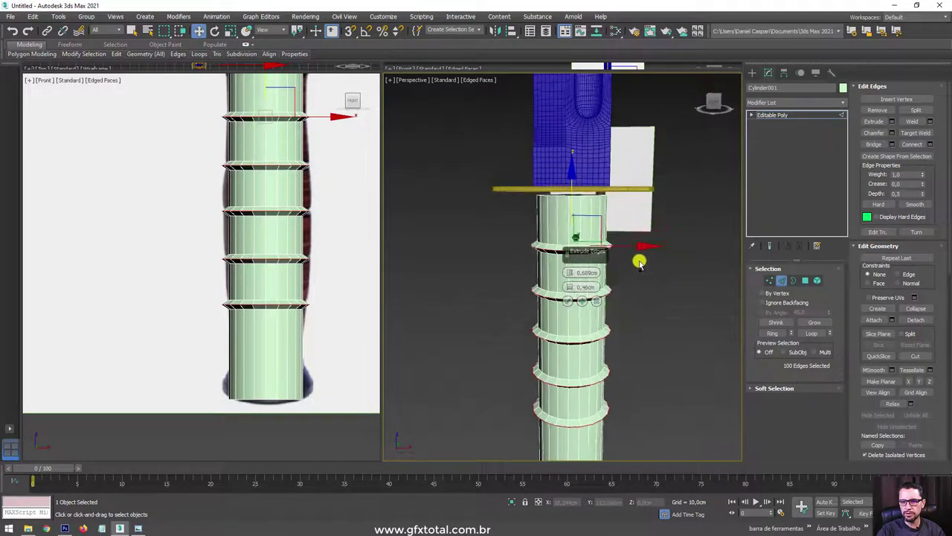
{"action": "scroll", "coordinate": [647, 254], "scroll_direction": "up", "scroll_amount": 2}
{"action": "scroll", "coordinate": [659, 249], "scroll_direction": "down", "scroll_amount": 1}
{"action": "left_click_drag", "start_coordinate": [570, 277], "coordinate": [579, 293]}
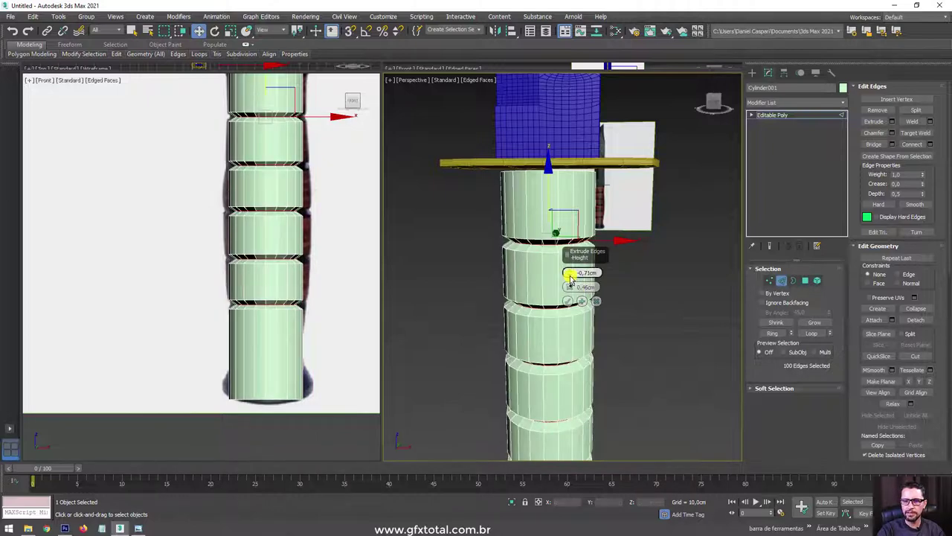
{"action": "scroll", "coordinate": [595, 260], "scroll_direction": "up", "scroll_amount": 3}
{"action": "scroll", "coordinate": [587, 266], "scroll_direction": "up", "scroll_amount": 2}
{"action": "scroll", "coordinate": [632, 269], "scroll_direction": "up", "scroll_amount": 2}
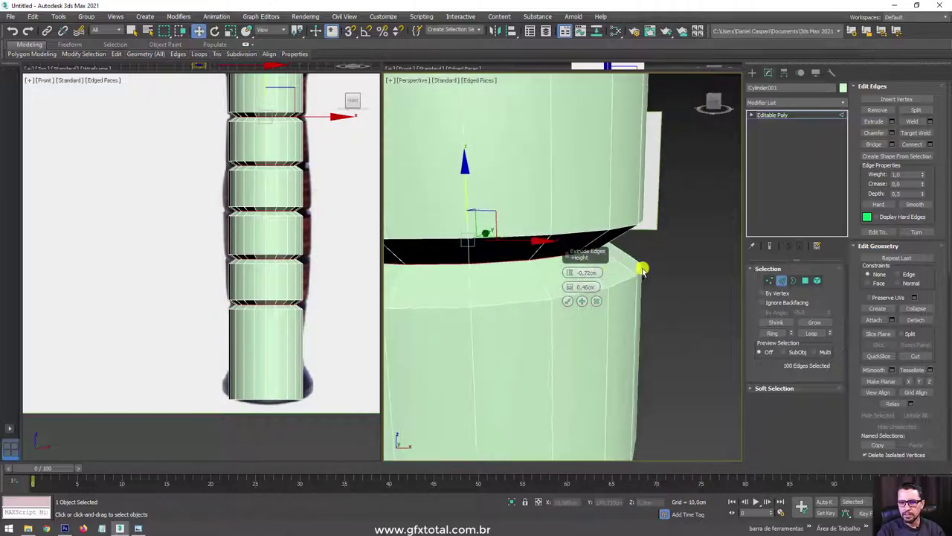
{"action": "left_click_drag", "start_coordinate": [585, 278], "coordinate": [606, 273]}
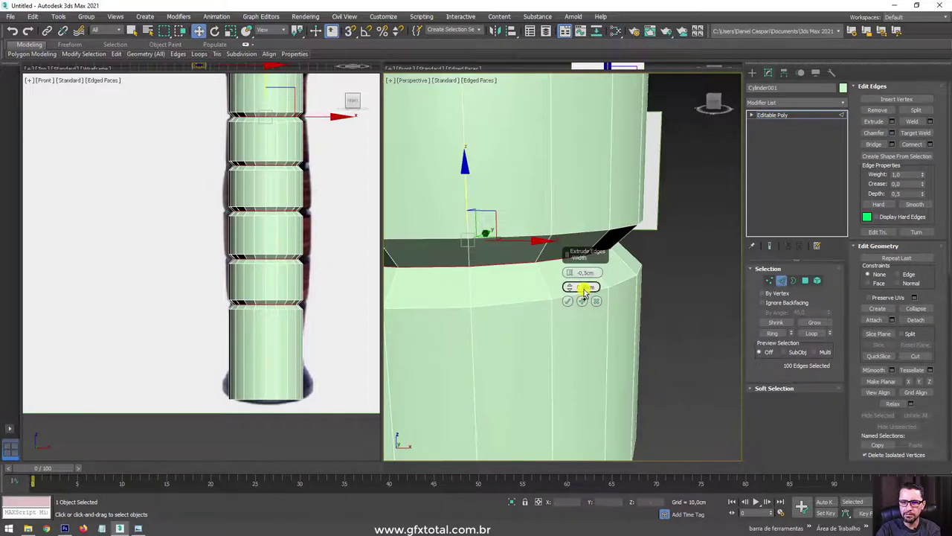
{"action": "key", "text": "Return"}
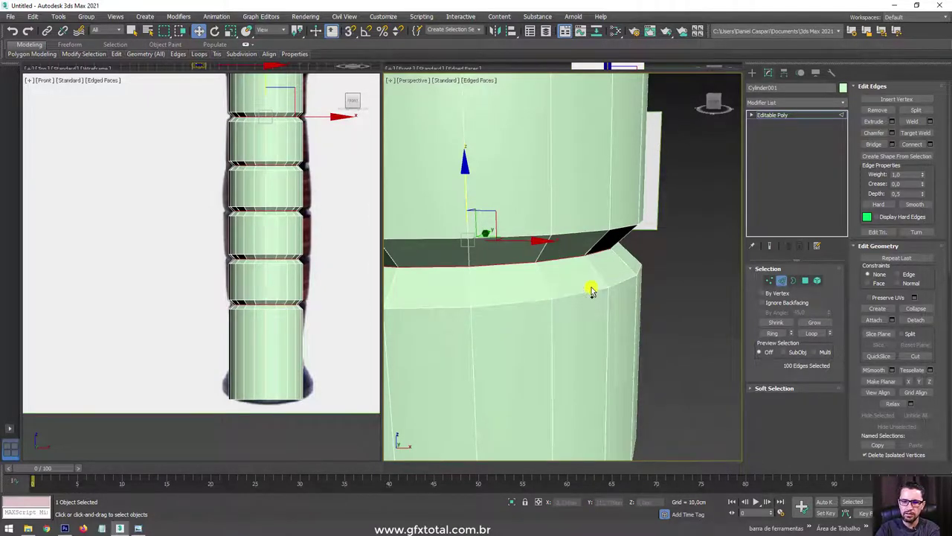
{"action": "scroll", "coordinate": [652, 278], "scroll_direction": "down", "scroll_amount": 3}
{"action": "scroll", "coordinate": [638, 272], "scroll_direction": "down", "scroll_amount": 3}
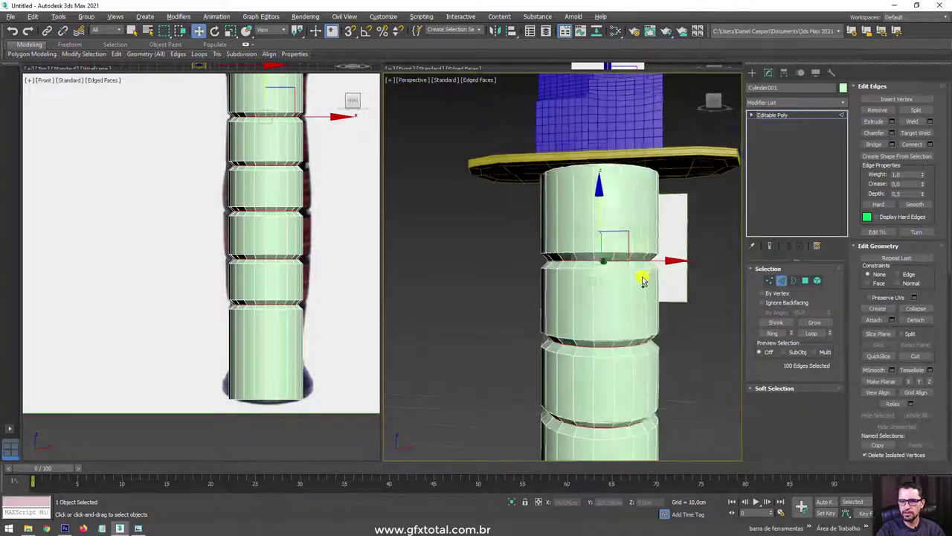
Extrude the five edge loops with Height -0.3 cm to sink them into grooves.
{"action": "left_click", "coordinate": [892, 122]}
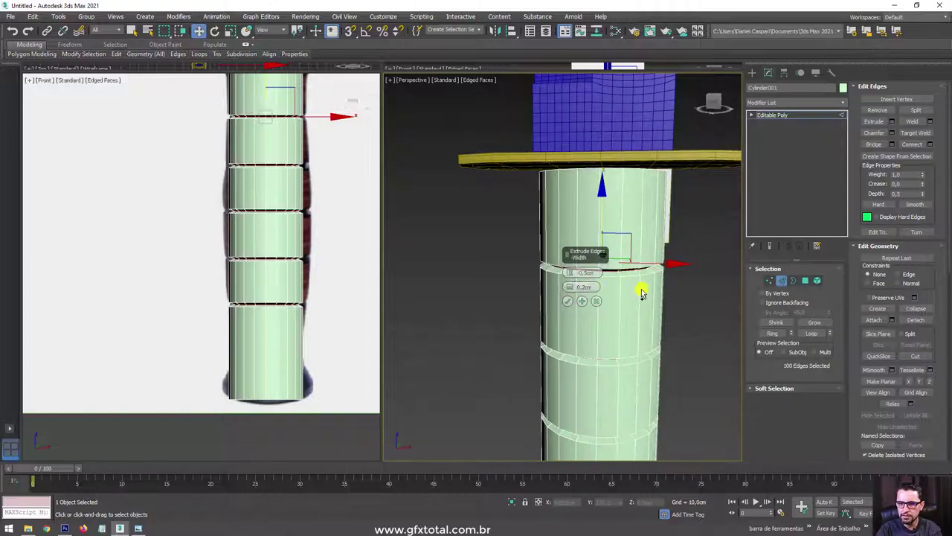
{"action": "scroll", "coordinate": [640, 290], "scroll_direction": "up", "scroll_amount": 2}
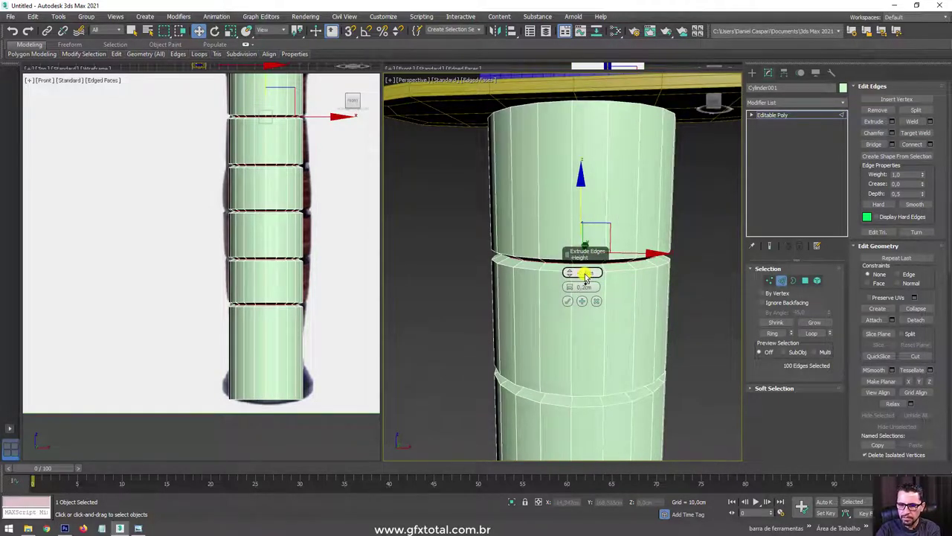
{"action": "left_click_drag", "start_coordinate": [595, 277], "coordinate": [598, 273]}
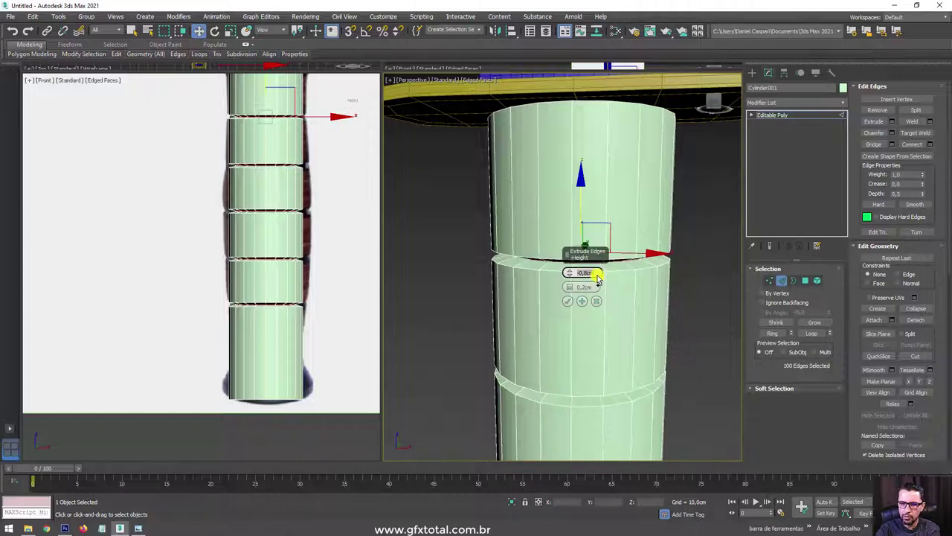
{"action": "scroll", "coordinate": [647, 305], "scroll_direction": "down", "scroll_amount": 1}
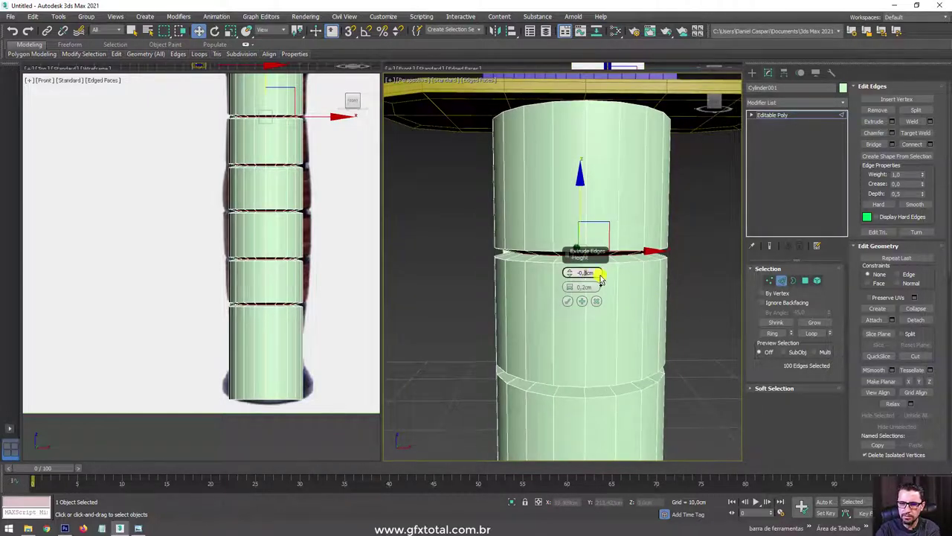
{"action": "key", "text": "Return"}
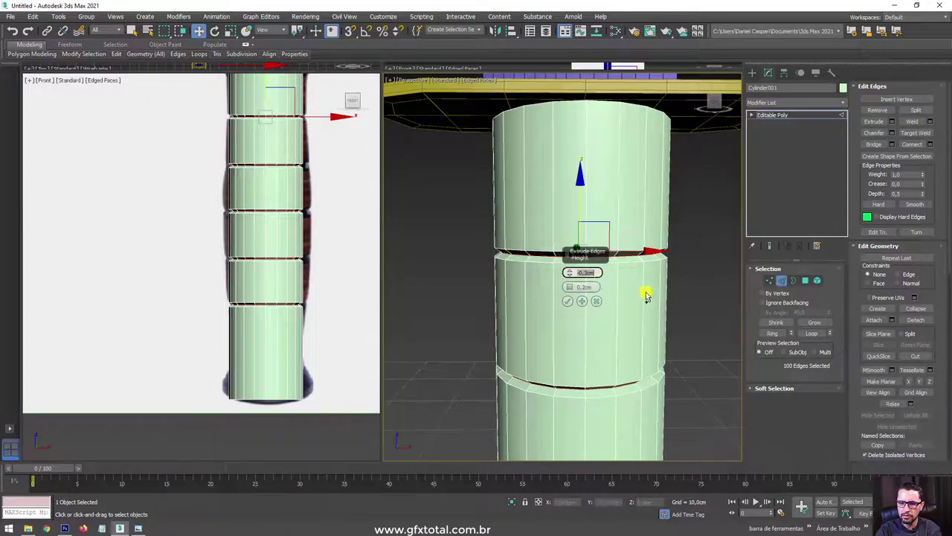
{"action": "left_click", "coordinate": [567, 301]}
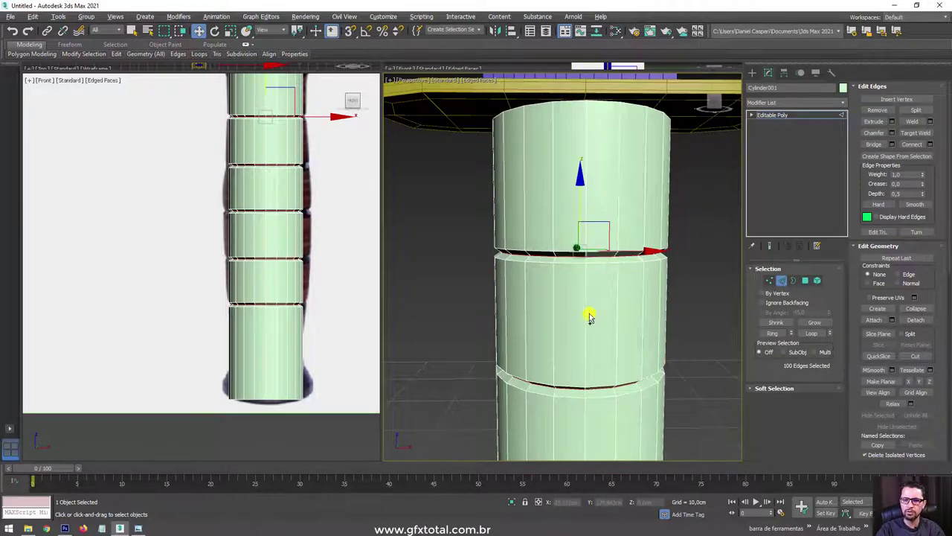
{"action": "scroll", "coordinate": [588, 313], "scroll_direction": "down", "scroll_amount": 1}
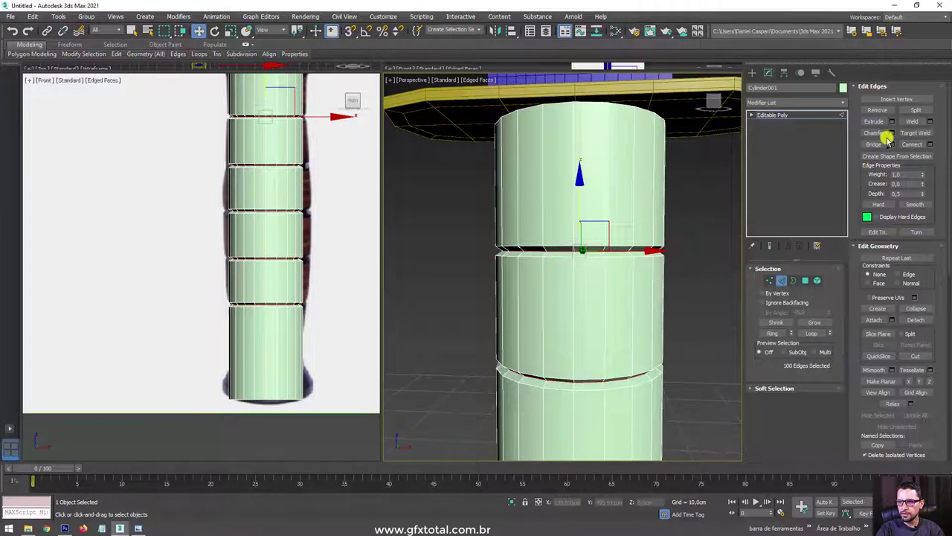
Chamfer the five groove edge loops with a 0.2 cm amount.
{"action": "key", "text": "ctrl+shift+c"}
{"action": "scroll", "coordinate": [601, 270], "scroll_direction": "up", "scroll_amount": 1}
{"action": "scroll", "coordinate": [565, 287], "scroll_direction": "up", "scroll_amount": 1}
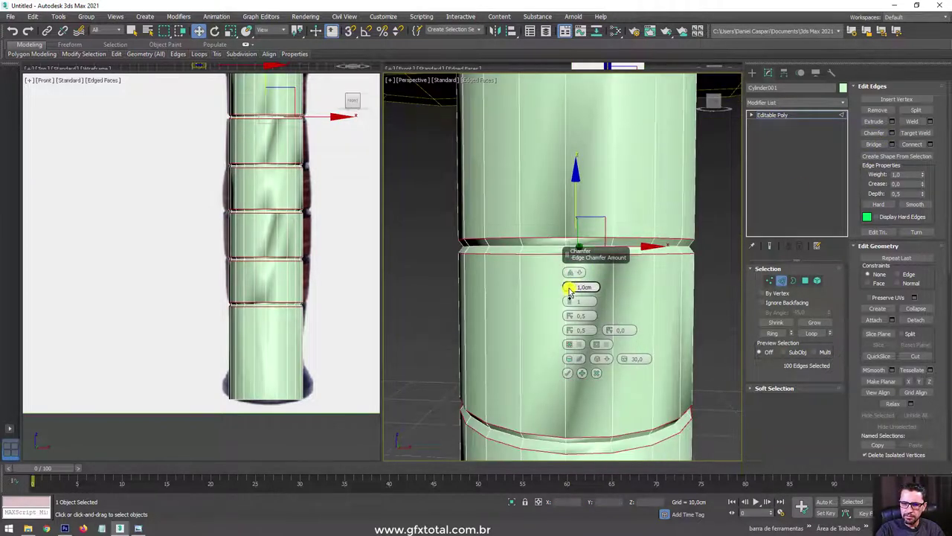
{"action": "left_click_drag", "start_coordinate": [569, 290], "coordinate": [573, 323]}
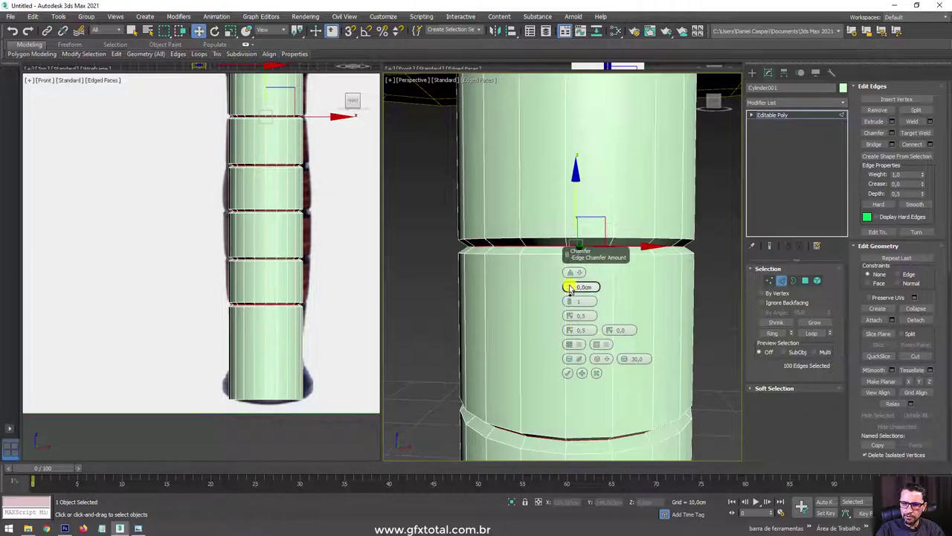
{"action": "left_click_drag", "start_coordinate": [569, 290], "coordinate": [570, 290]}
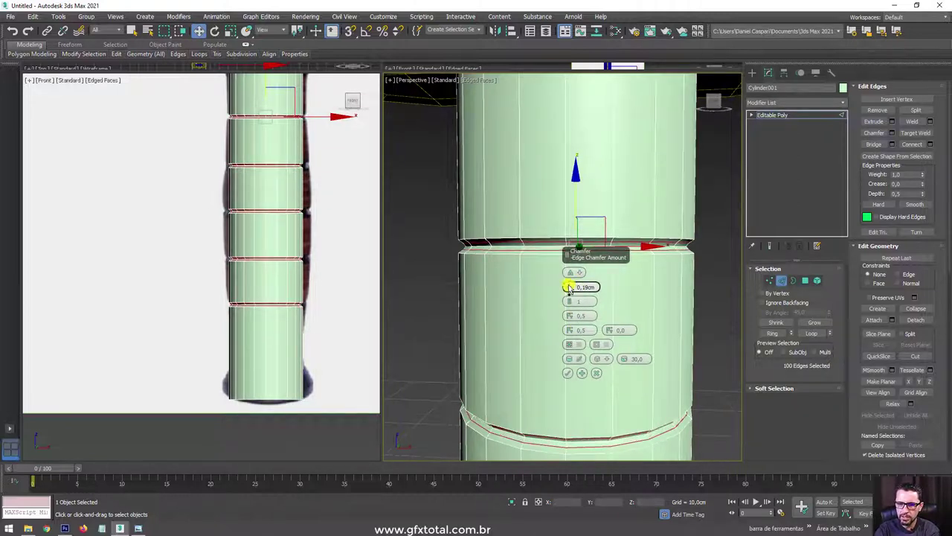
{"action": "left_click_drag", "start_coordinate": [568, 289], "coordinate": [569, 288]}
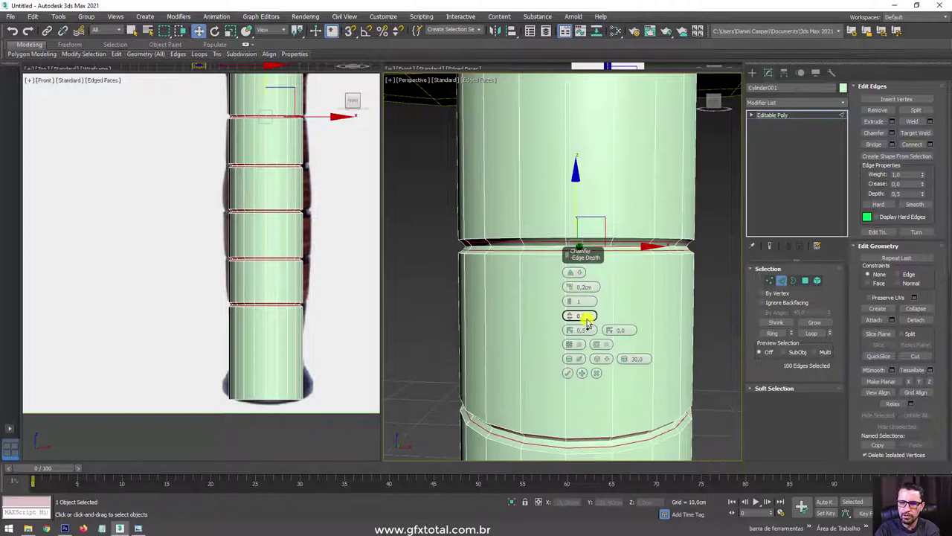
{"action": "left_click", "coordinate": [568, 374]}
{"action": "scroll", "coordinate": [569, 361], "scroll_direction": "down", "scroll_amount": 10}
{"action": "middle_click_drag", "start_coordinate": [569, 361], "coordinate": [578, 293]}
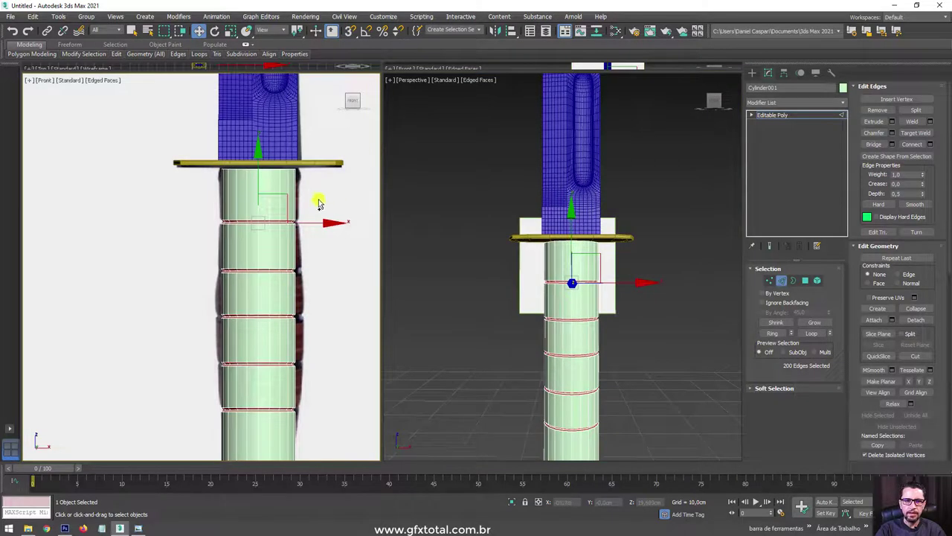
Select the vertical edge rings of every handle band between the grooves.
{"action": "left_click", "coordinate": [299, 215]}
{"action": "left_click", "coordinate": [296, 253], "text": "ctrl"}
{"action": "left_click", "coordinate": [311, 298], "text": "ctrl"}
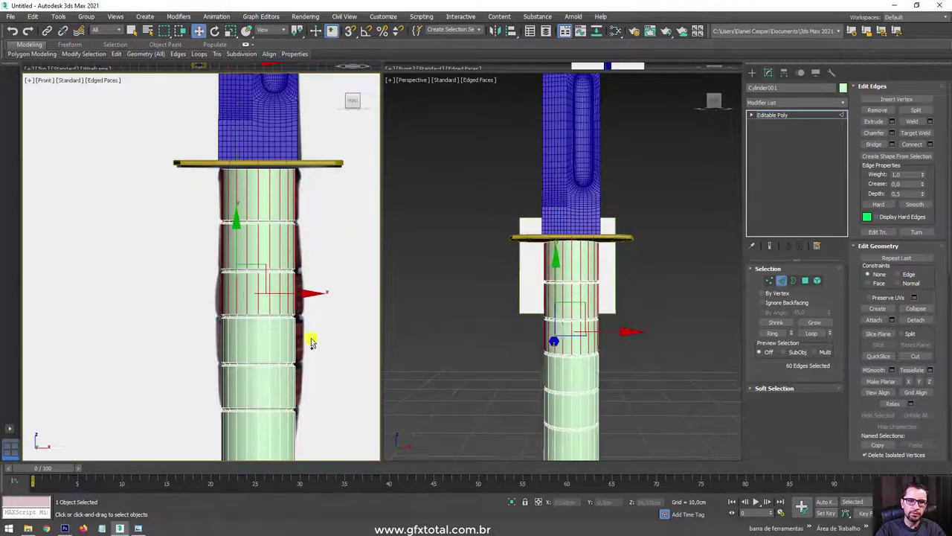
{"action": "left_click", "coordinate": [319, 342], "text": "ctrl"}
{"action": "left_click", "coordinate": [268, 401], "text": "ctrl"}
{"action": "middle_click_drag", "start_coordinate": [267, 401], "coordinate": [321, 257]}
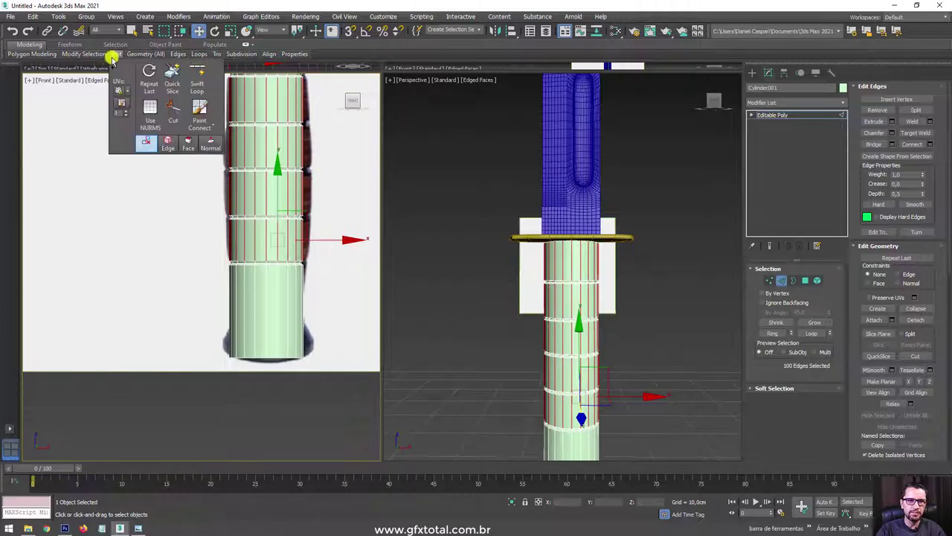
{"action": "left_click", "coordinate": [196, 67]}
{"action": "left_click", "coordinate": [290, 320]}
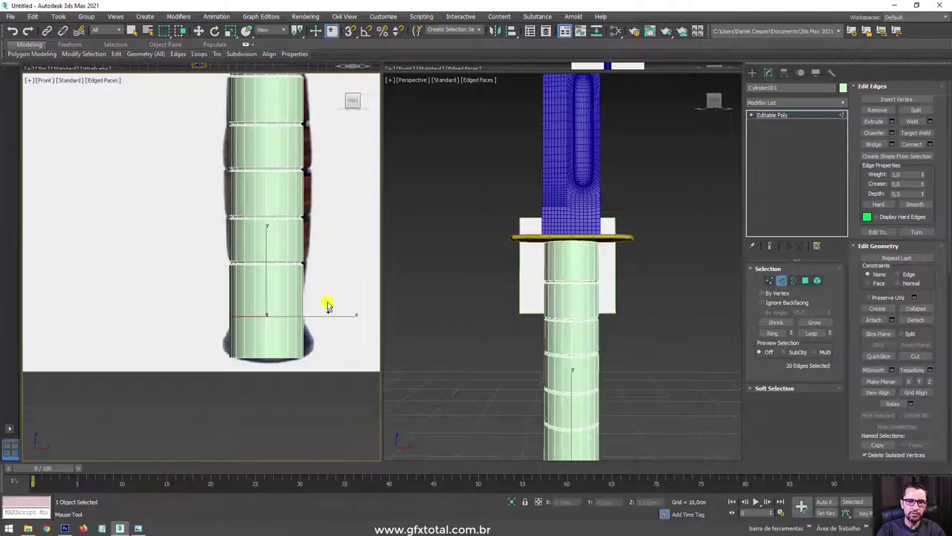
{"action": "key", "text": "w"}
{"action": "key", "text": "ctrl+Page_Up"}
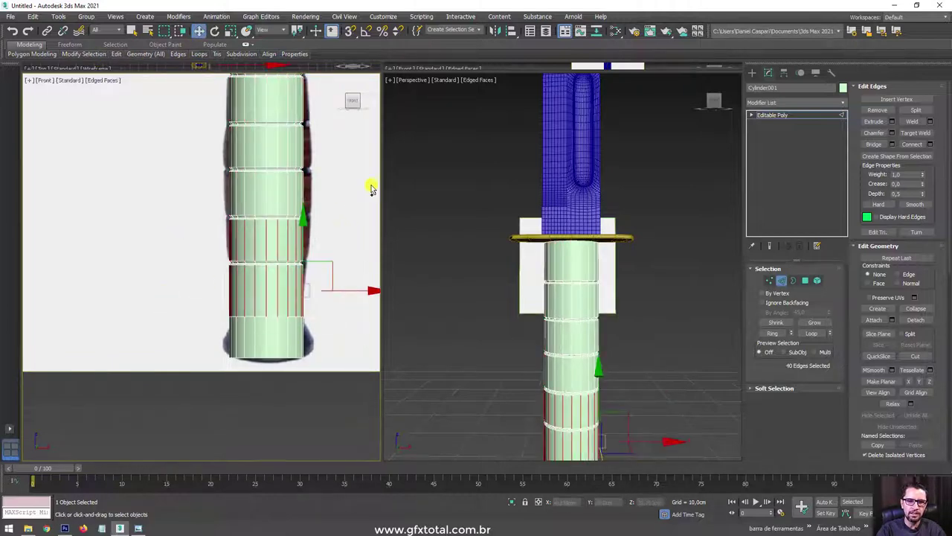
{"action": "left_click_drag", "start_coordinate": [348, 188], "coordinate": [177, 201], "text": "ctrl"}
{"action": "left_click_drag", "start_coordinate": [331, 139], "coordinate": [182, 154], "text": "ctrl"}
{"action": "middle_click_drag", "start_coordinate": [318, 128], "coordinate": [318, 227]}
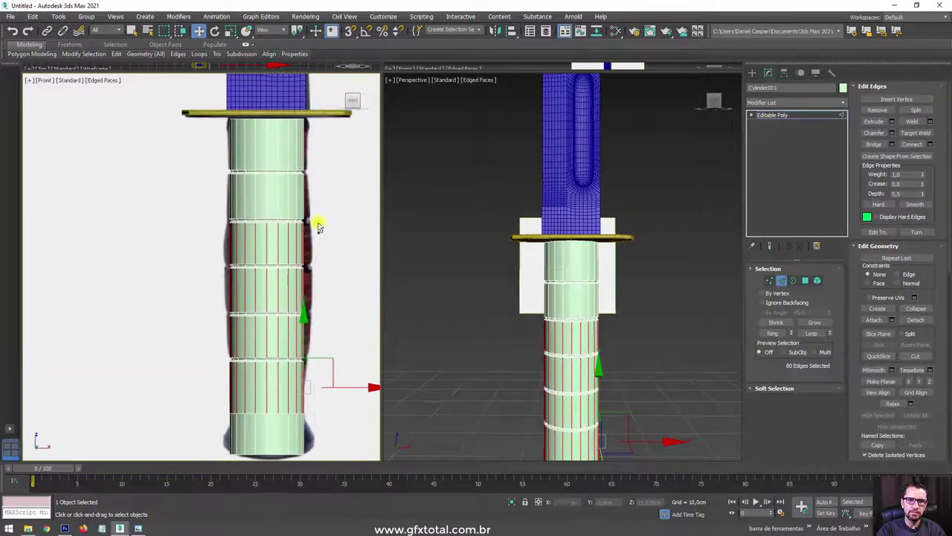
{"action": "left_click_drag", "start_coordinate": [184, 204], "coordinate": [183, 203], "text": "ctrl"}
{"action": "left_click_drag", "start_coordinate": [346, 152], "coordinate": [198, 157], "text": "ctrl"}
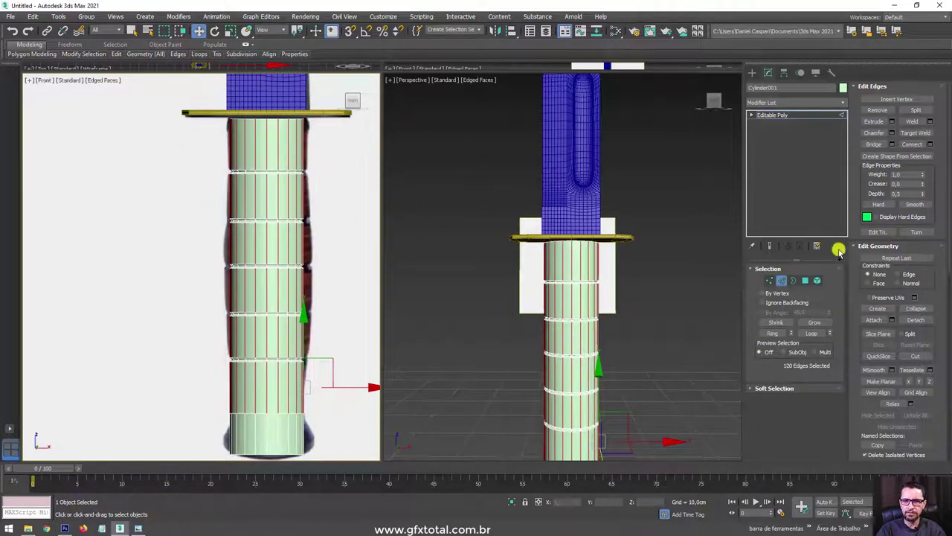
Connect the selected edges with 3 segments and Pinch 84.
{"action": "left_click", "coordinate": [930, 144]}
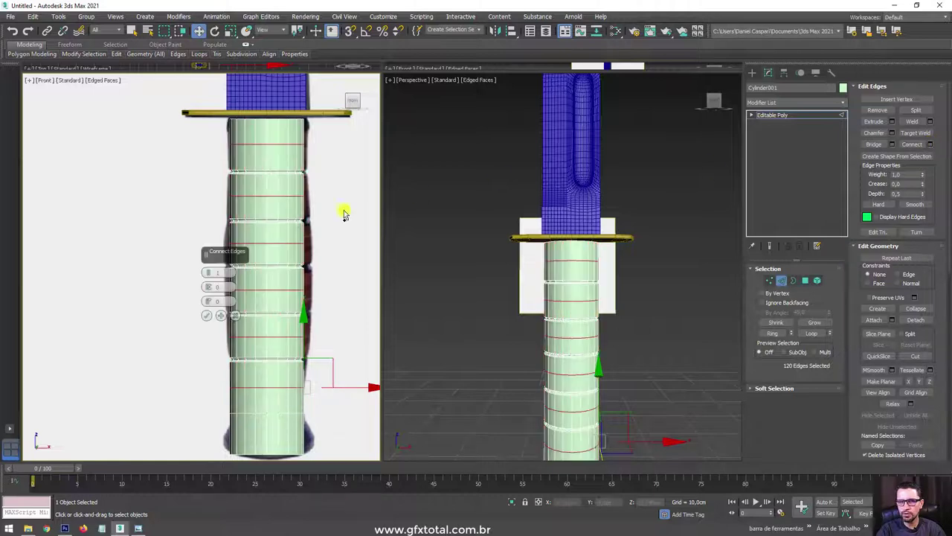
{"action": "left_click_drag", "start_coordinate": [210, 274], "coordinate": [214, 134]}
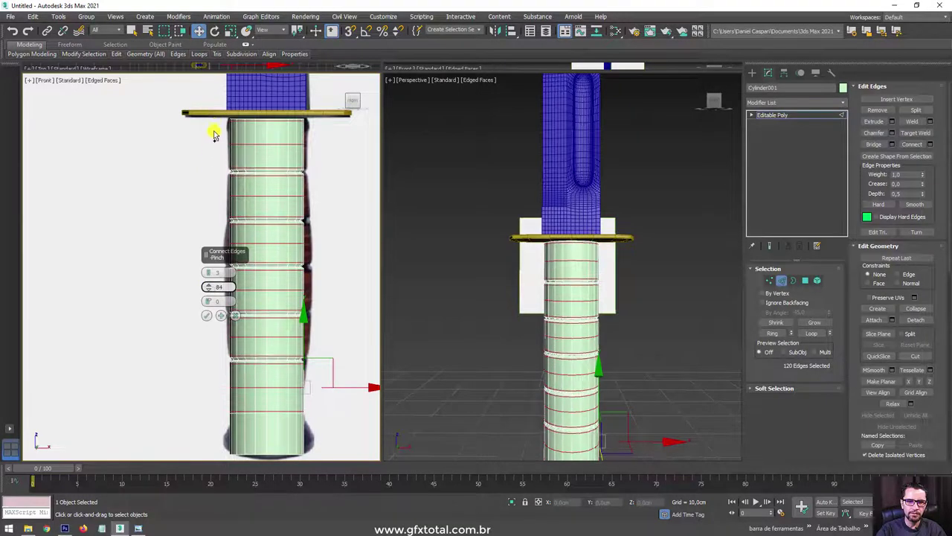
{"action": "left_click", "coordinate": [206, 315]}
{"action": "middle_click_drag", "start_coordinate": [271, 350], "coordinate": [334, 164]}
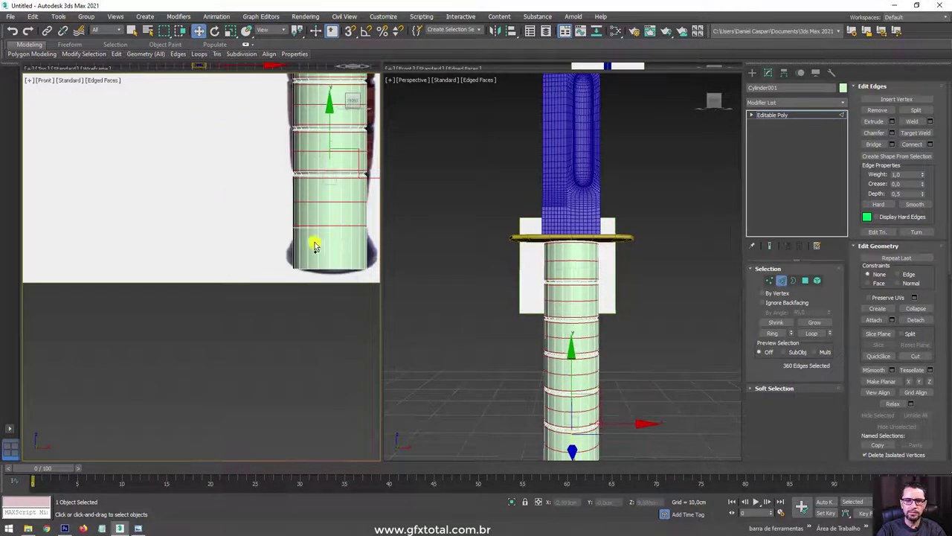
{"action": "scroll", "coordinate": [314, 247], "scroll_direction": "up", "scroll_amount": 3}
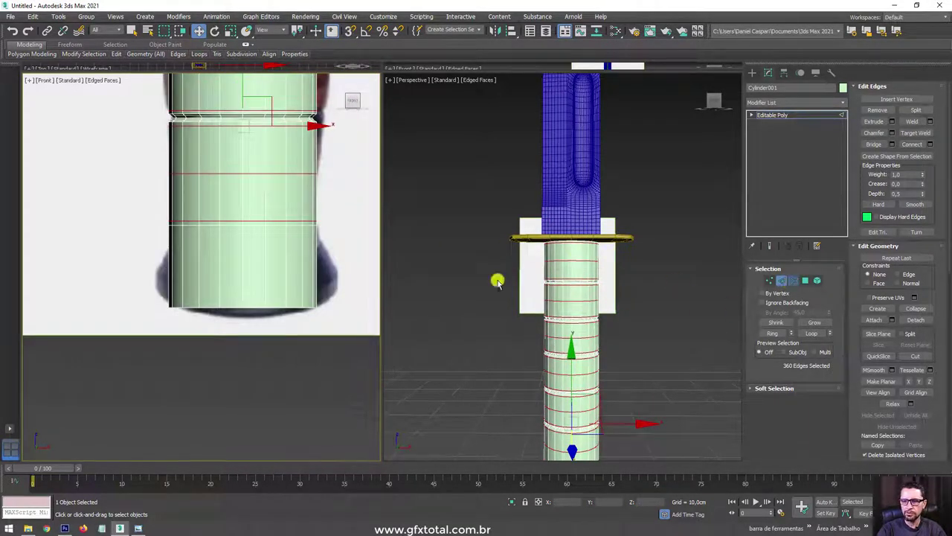
Raise the bottom border, scale it outward, and Shift-extrude a new band down for the flare.
{"action": "key", "text": "3"}
{"action": "left_click", "coordinate": [305, 308]}
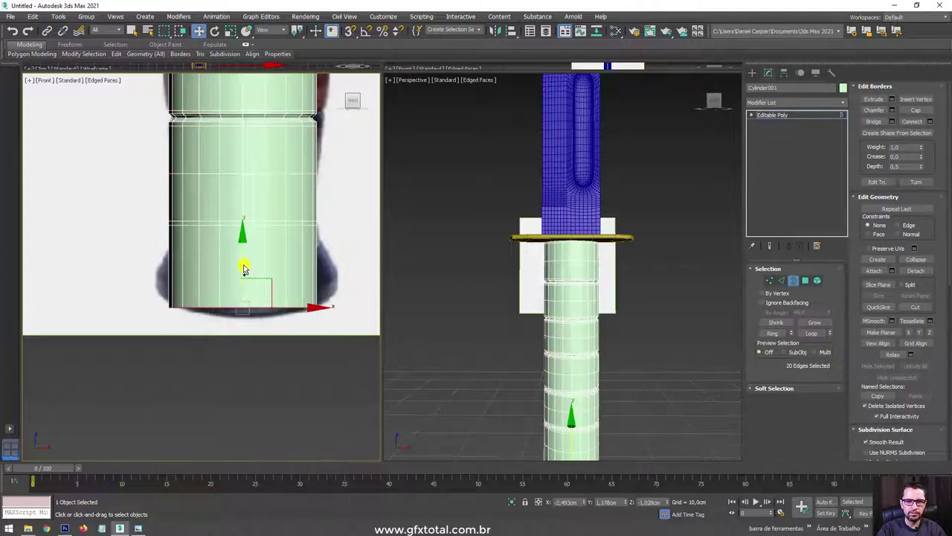
{"action": "mouse_move", "coordinate": [244, 269]}
{"action": "left_mouse_down"}
{"action": "mouse_move", "coordinate": [246, 211]}
{"action": "mouse_move", "coordinate": [245, 274]}
{"action": "left_mouse_up"}
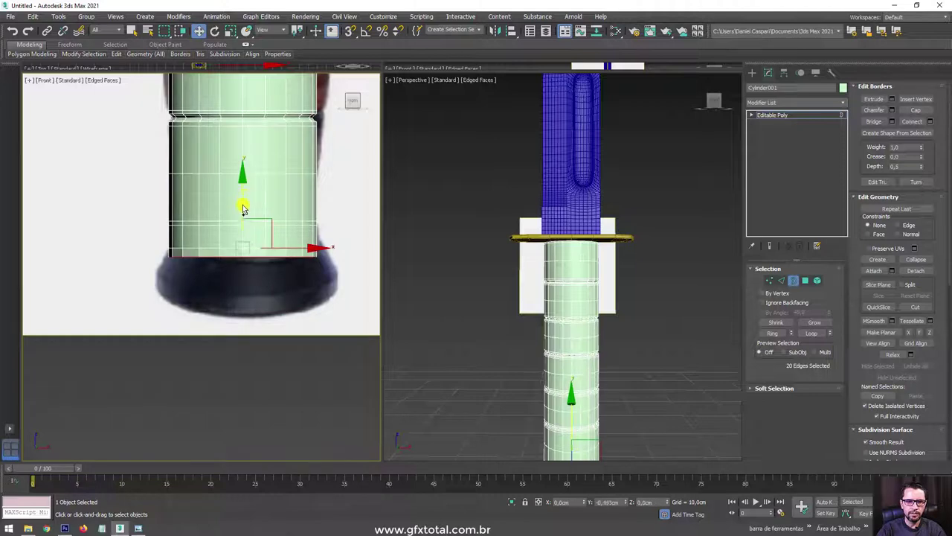
{"action": "key", "text": "r"}
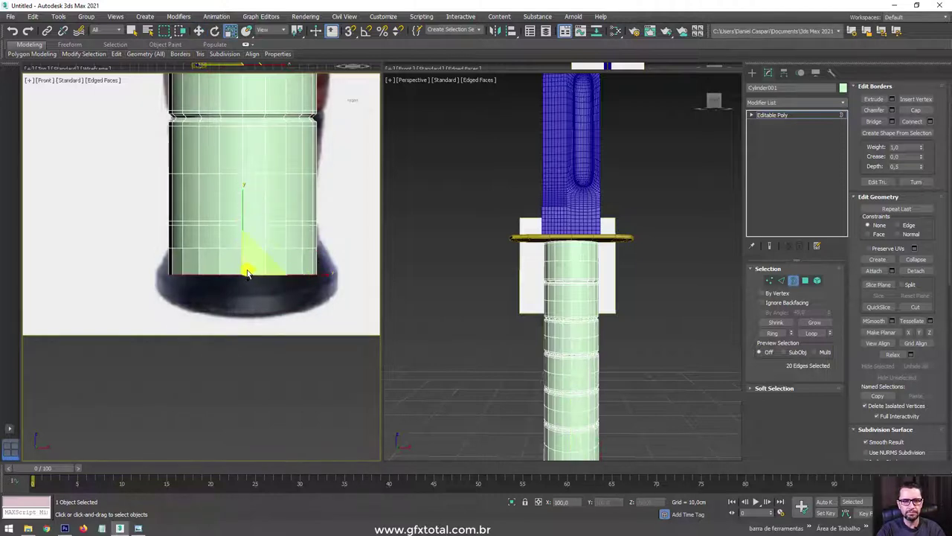
{"action": "left_click_drag", "start_coordinate": [249, 268], "coordinate": [264, 263]}
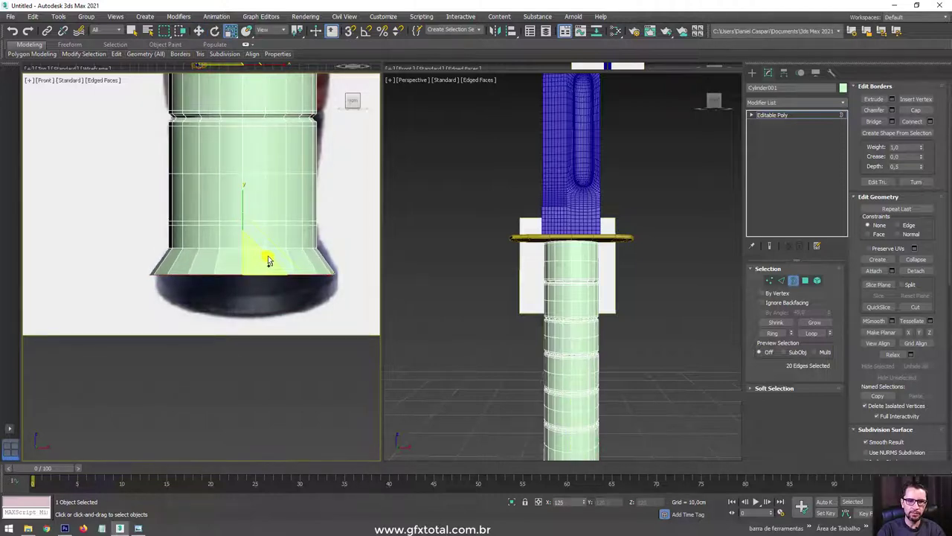
{"action": "key", "text": "w"}
{"action": "left_click_drag", "start_coordinate": [245, 230], "coordinate": [237, 254], "text": "shift"}
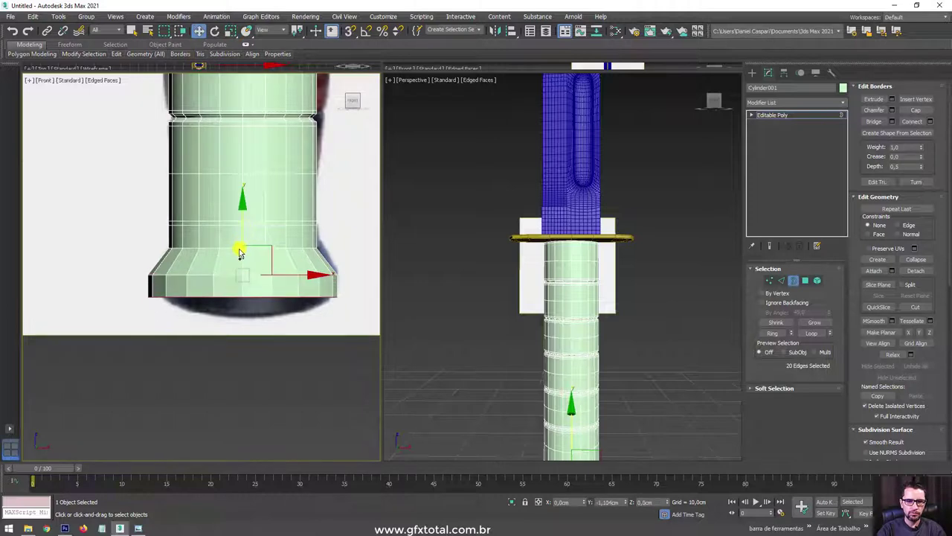
Scale the bottom opening down and collapse it closed to a center point.
{"action": "key", "text": "e"}
{"action": "key", "text": "r"}
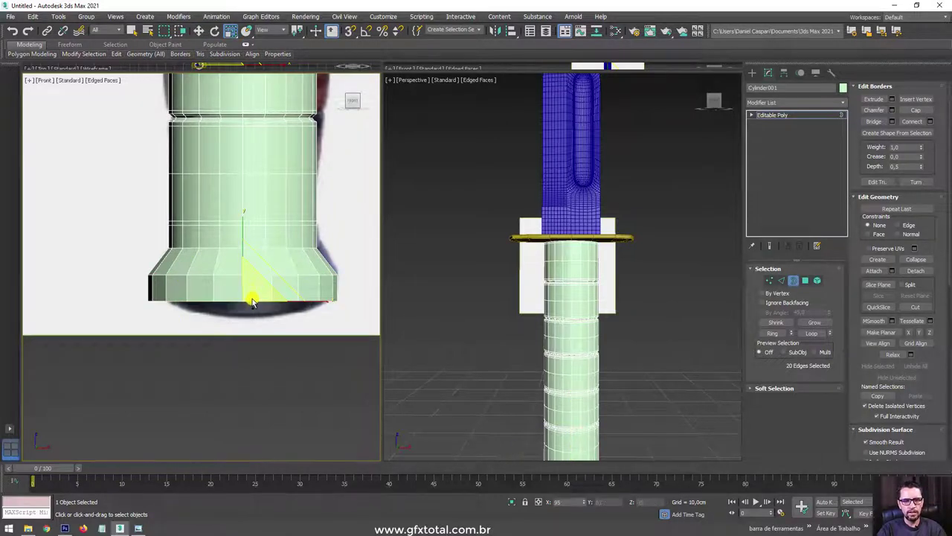
{"action": "key", "text": "w"}
{"action": "mouse_move", "coordinate": [246, 266]}
{"action": "middle_mouse_down", "text": "alt"}
{"action": "mouse_move", "coordinate": [255, 249]}
{"action": "mouse_move", "coordinate": [239, 262]}
{"action": "mouse_move", "coordinate": [256, 324]}
{"action": "middle_mouse_up", "text": "alt"}
{"action": "key", "text": "r"}
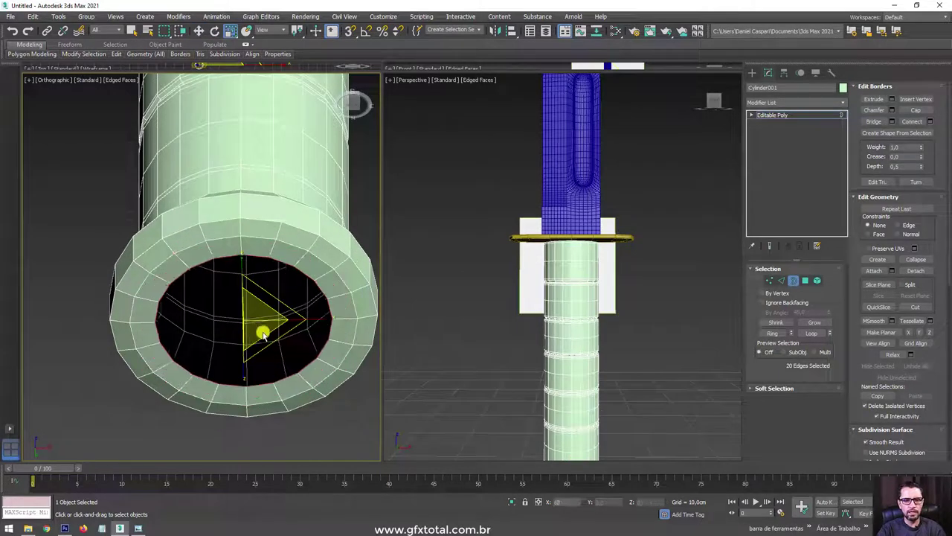
{"action": "scroll", "coordinate": [260, 328], "scroll_direction": "up", "scroll_amount": 2}
{"action": "left_click_drag", "start_coordinate": [260, 328], "coordinate": [270, 402]}
{"action": "left_click_drag", "start_coordinate": [262, 335], "coordinate": [277, 400]}
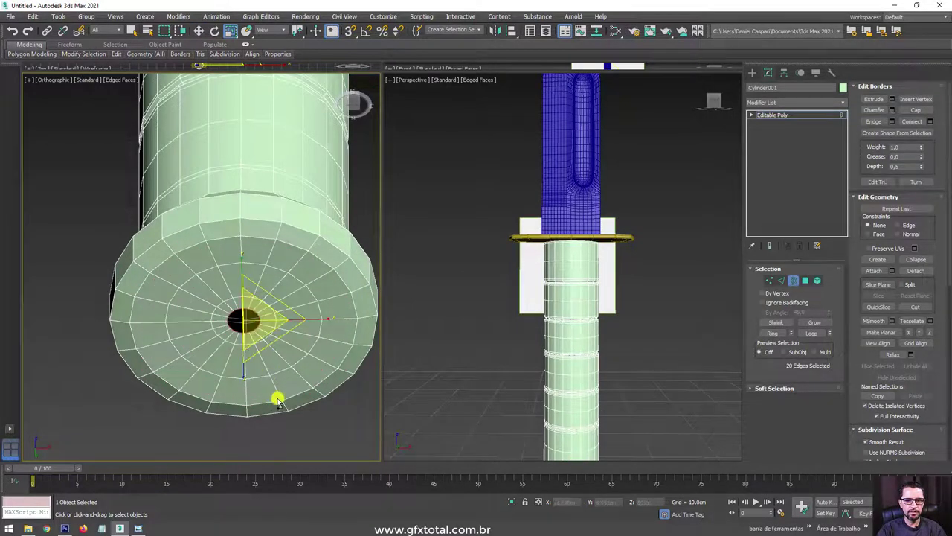
{"action": "left_click", "coordinate": [915, 259]}
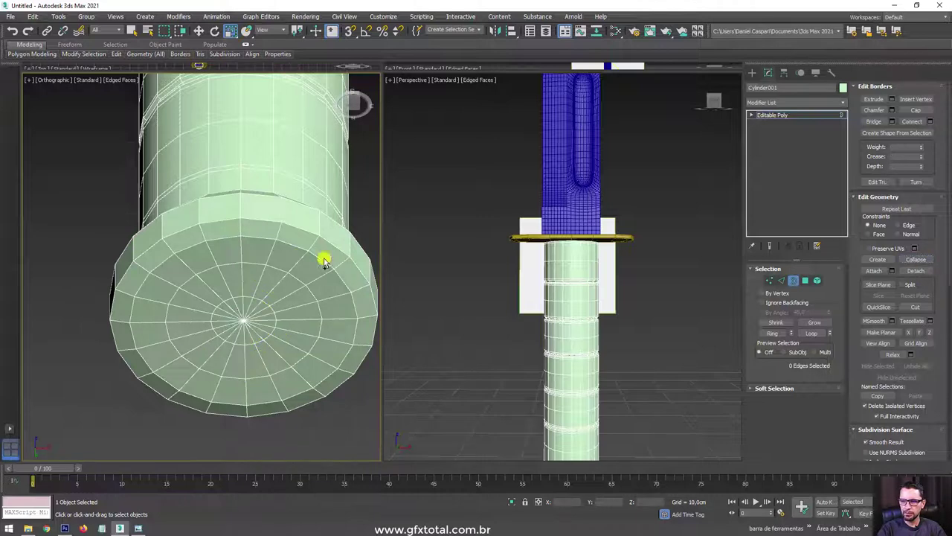
{"action": "mouse_move", "coordinate": [323, 259]}
{"action": "middle_mouse_down", "text": "alt"}
{"action": "mouse_move", "coordinate": [276, 233]}
{"action": "mouse_move", "coordinate": [283, 308]}
{"action": "middle_mouse_up", "text": "alt"}
{"action": "scroll", "coordinate": [320, 320], "scroll_direction": "up", "scroll_amount": 3}
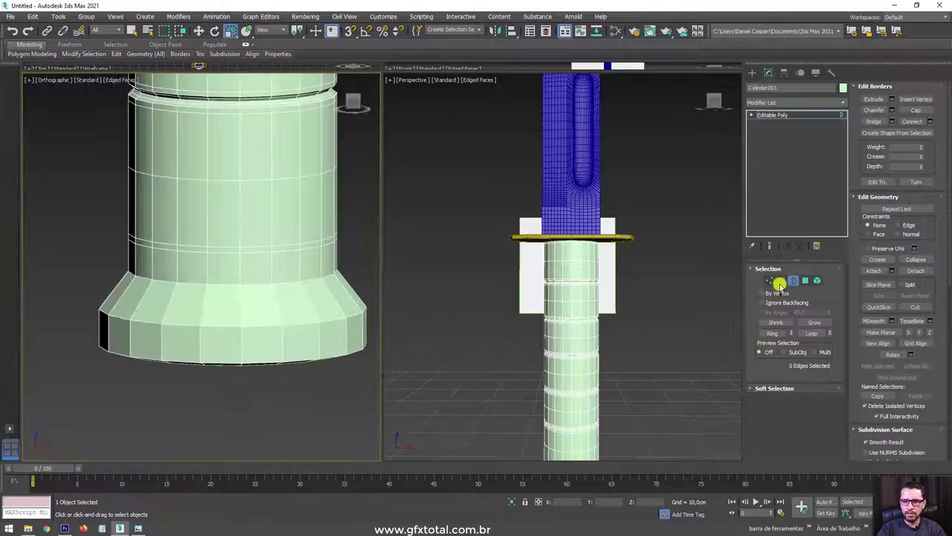
Chamfer the three edge loops at the top, middle and bottom of the flared base.
{"action": "key", "text": "2"}
{"action": "double_click", "coordinate": [298, 325]}
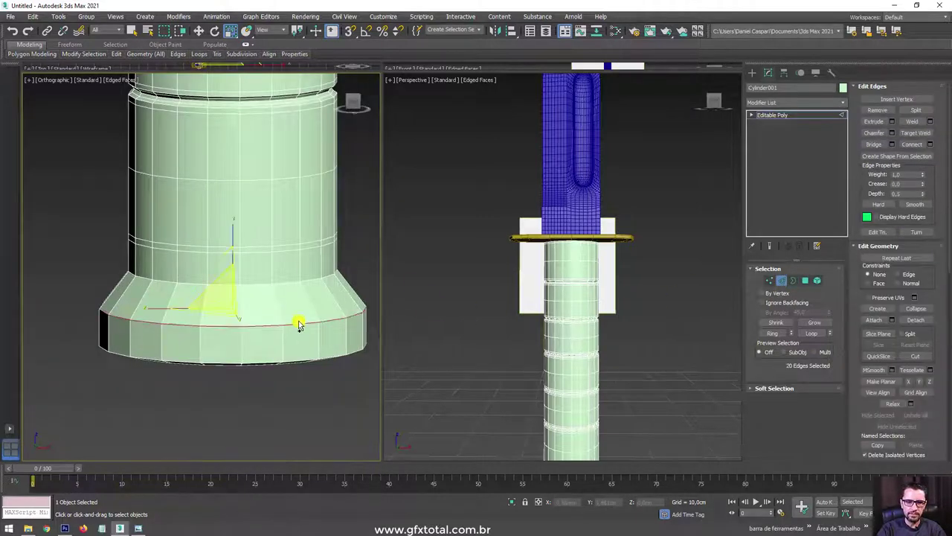
{"action": "double_click", "coordinate": [289, 284], "text": "ctrl"}
{"action": "double_click", "coordinate": [300, 363], "text": "ctrl"}
{"action": "middle_click_drag", "start_coordinate": [299, 362], "coordinate": [302, 332], "text": "alt"}
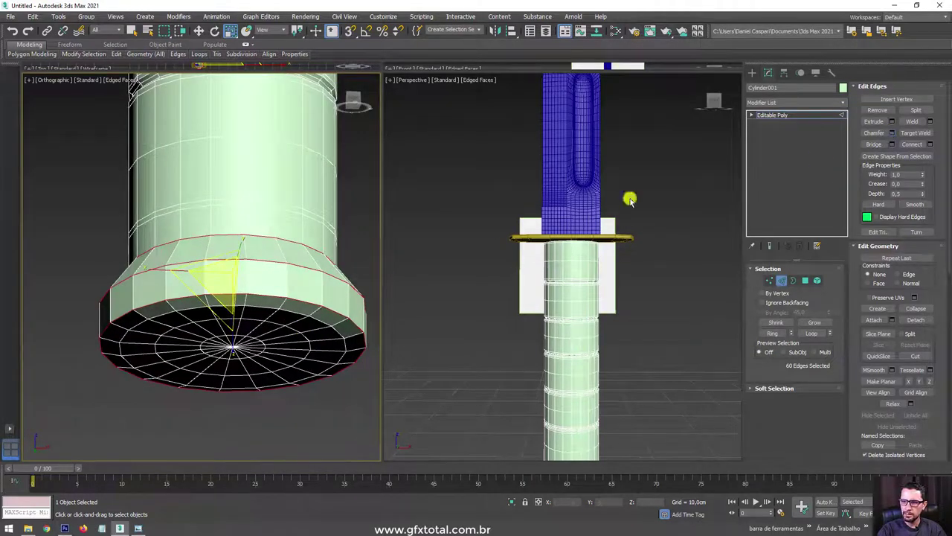
{"action": "left_click", "coordinate": [206, 368]}
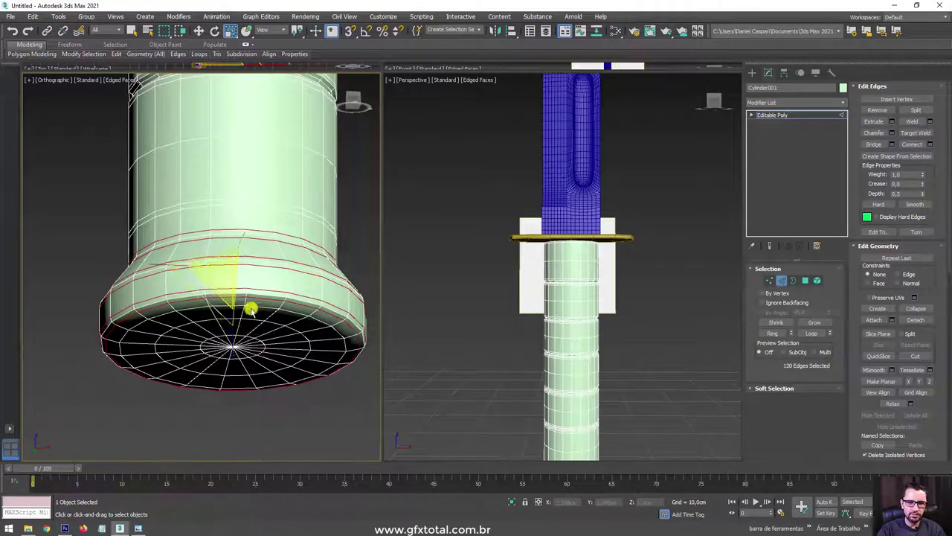
{"action": "middle_click_drag", "start_coordinate": [251, 311], "coordinate": [283, 283], "text": "alt"}
Zoom and orbit the views to frame the wooden handle reference and the handle model.
{"action": "scroll", "coordinate": [257, 213], "scroll_direction": "down", "scroll_amount": 2}
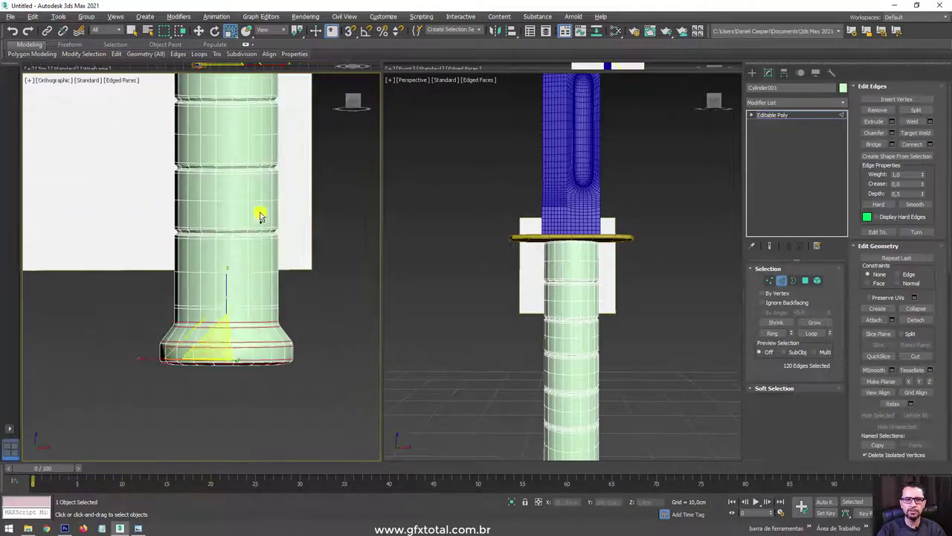
{"action": "scroll", "coordinate": [278, 282], "scroll_direction": "down", "scroll_amount": 2}
{"action": "scroll", "coordinate": [308, 233], "scroll_direction": "down", "scroll_amount": 2}
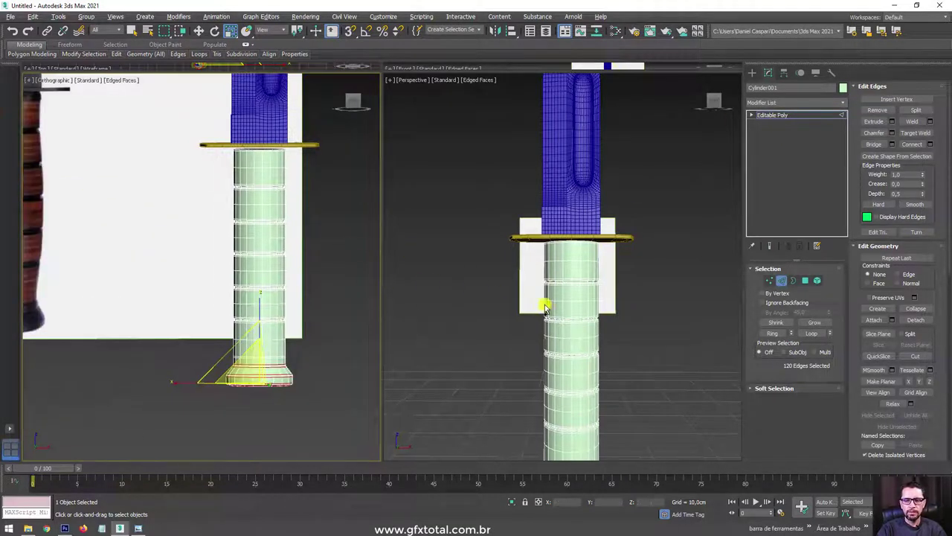
{"action": "mouse_move", "coordinate": [545, 307]}
{"action": "middle_mouse_down", "text": "alt"}
{"action": "mouse_move", "coordinate": [578, 238]}
{"action": "mouse_move", "coordinate": [573, 216]}
{"action": "middle_mouse_up", "text": "alt"}
{"action": "middle_click_drag", "start_coordinate": [81, 185], "coordinate": [210, 219]}
{"action": "scroll", "coordinate": [211, 219], "scroll_direction": "up", "scroll_amount": 4}
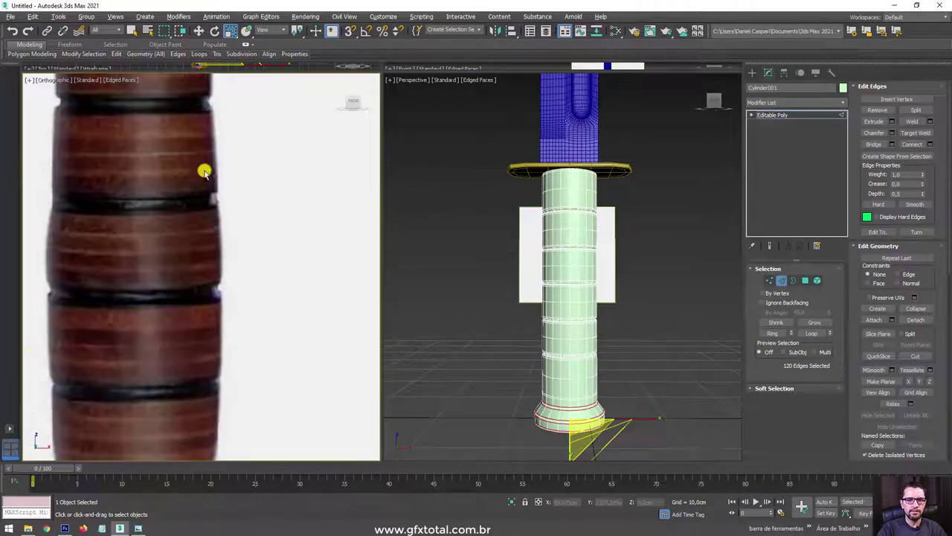
{"action": "scroll", "coordinate": [205, 160], "scroll_direction": "down", "scroll_amount": 4}
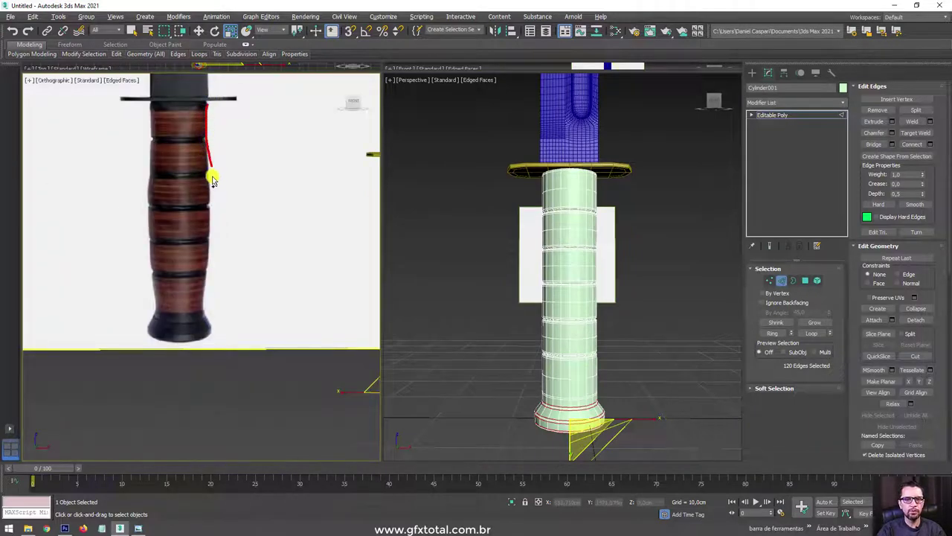
Select the handle's grip polygons above the base in Front view and add an FFD 3x3x3 modifier.
{"action": "key", "text": "4"}
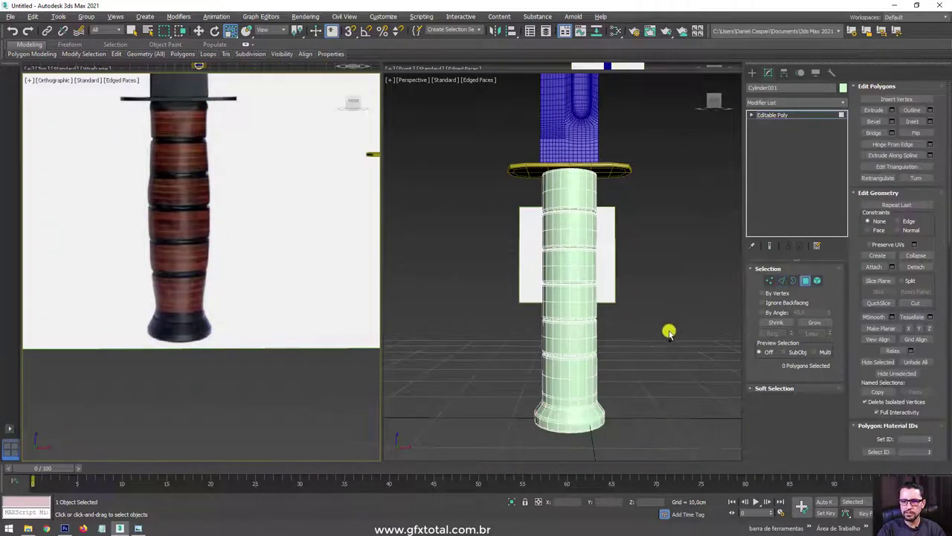
{"action": "key", "text": "f"}
{"action": "scroll", "coordinate": [549, 245], "scroll_direction": "up", "scroll_amount": 5}
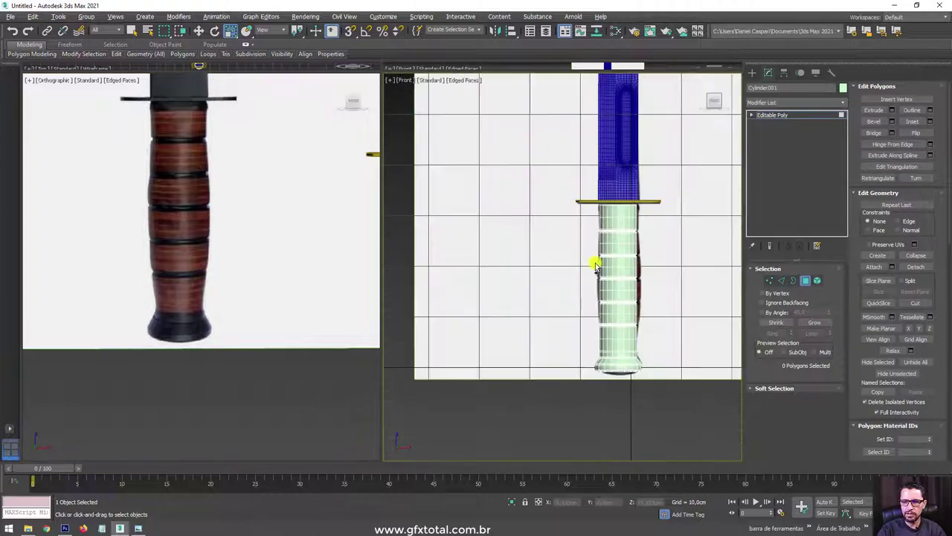
{"action": "middle_click_drag", "start_coordinate": [617, 289], "coordinate": [458, 213]}
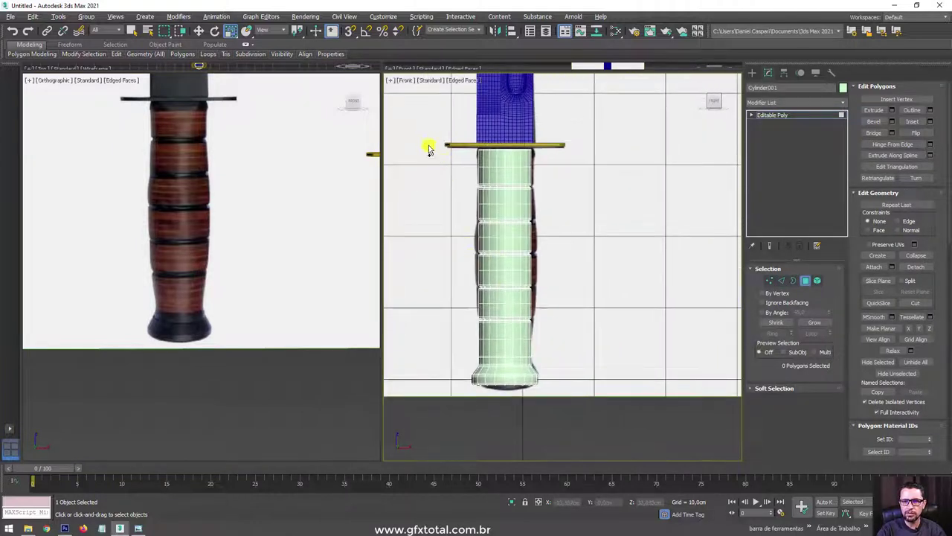
{"action": "left_click_drag", "start_coordinate": [575, 349], "coordinate": [579, 350]}
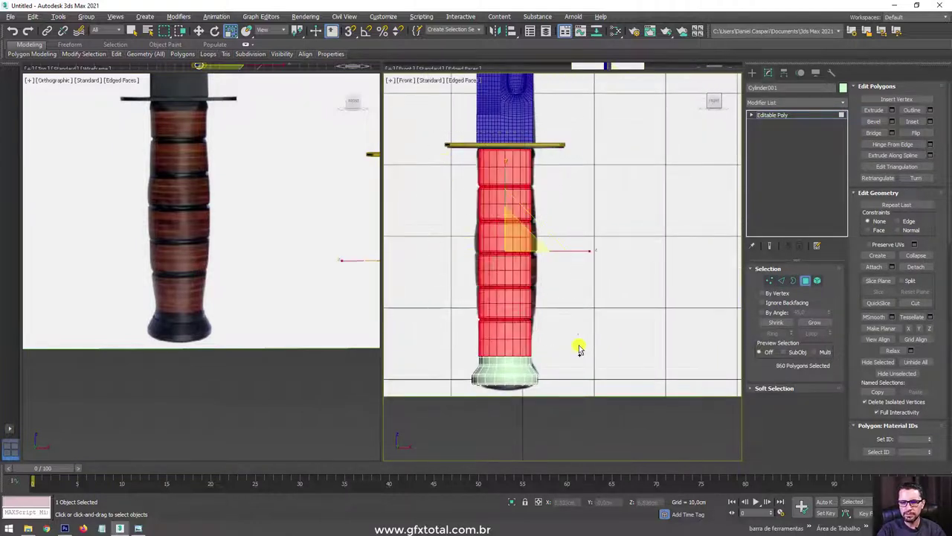
{"action": "left_click", "coordinate": [839, 110]}
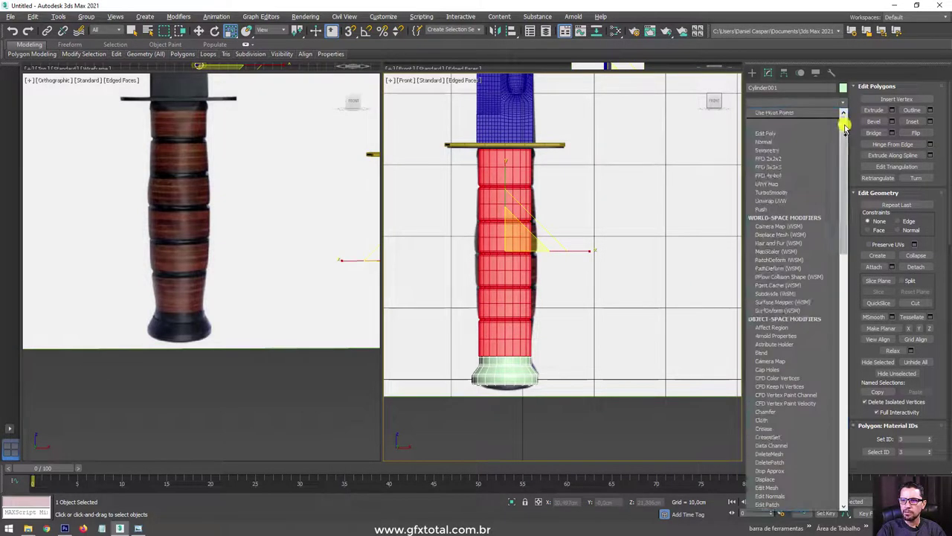
{"action": "left_click_drag", "start_coordinate": [844, 121], "coordinate": [840, 206]}
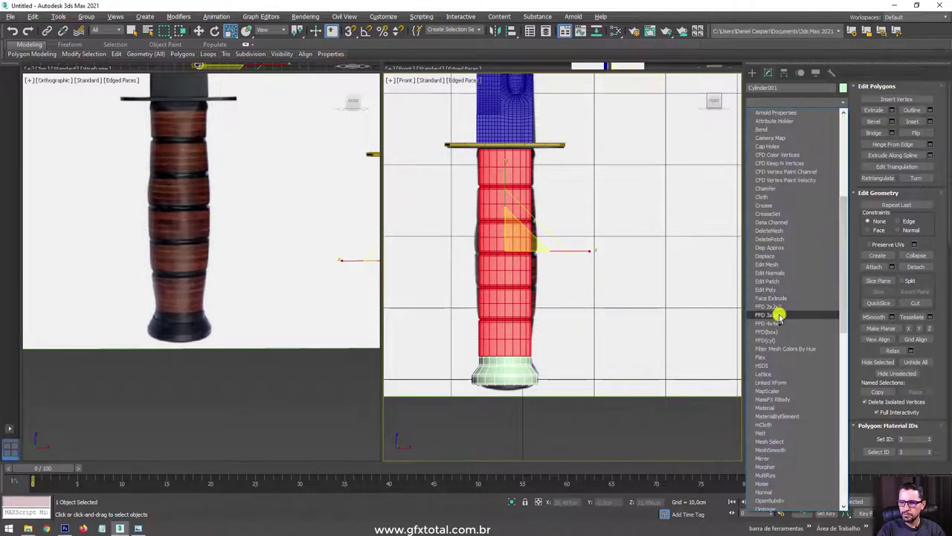
{"action": "left_click", "coordinate": [781, 314]}
Try bulging the handle's middle FFD control points, then undo to keep it straight.
{"action": "left_click", "coordinate": [760, 114]}
{"action": "left_click", "coordinate": [788, 122]}
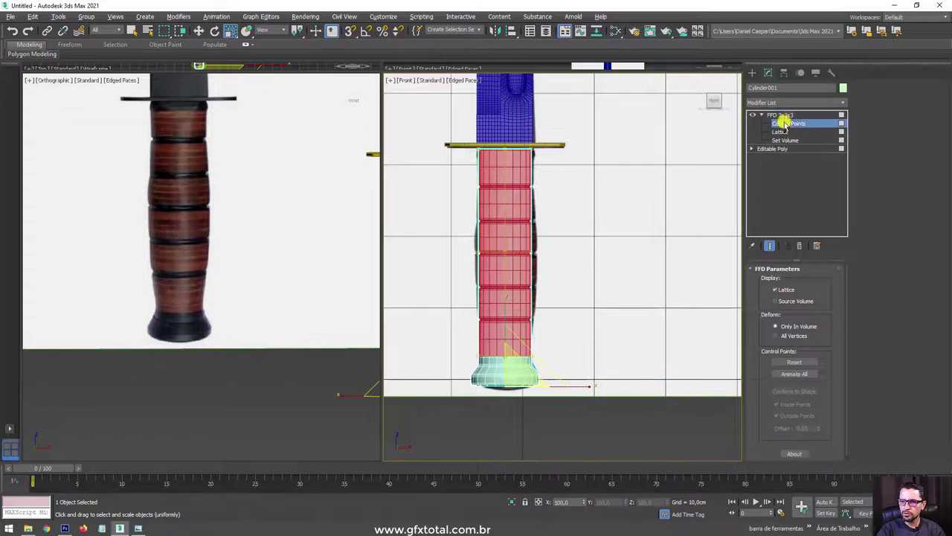
{"action": "mouse_move", "coordinate": [585, 257]}
{"action": "left_mouse_down"}
{"action": "mouse_move", "coordinate": [612, 258]}
{"action": "mouse_move", "coordinate": [580, 253]}
{"action": "mouse_move", "coordinate": [601, 261]}
{"action": "left_mouse_up"}
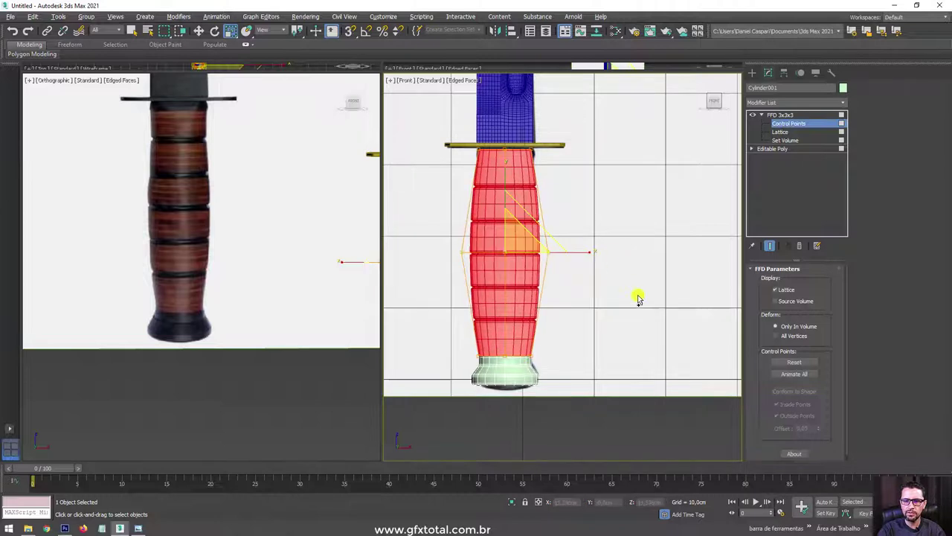
{"action": "middle_click_drag", "start_coordinate": [636, 297], "coordinate": [565, 299], "text": "alt"}
{"action": "key", "text": "shift+z"}
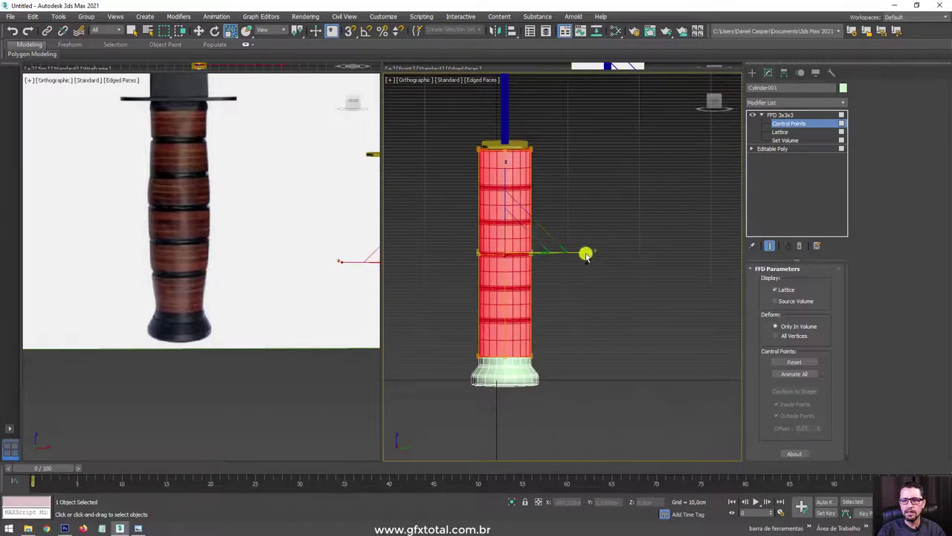
Scale the top row of FFD control points inward so the handle narrows toward the guard.
{"action": "left_click_drag", "start_coordinate": [585, 311], "coordinate": [586, 310]}
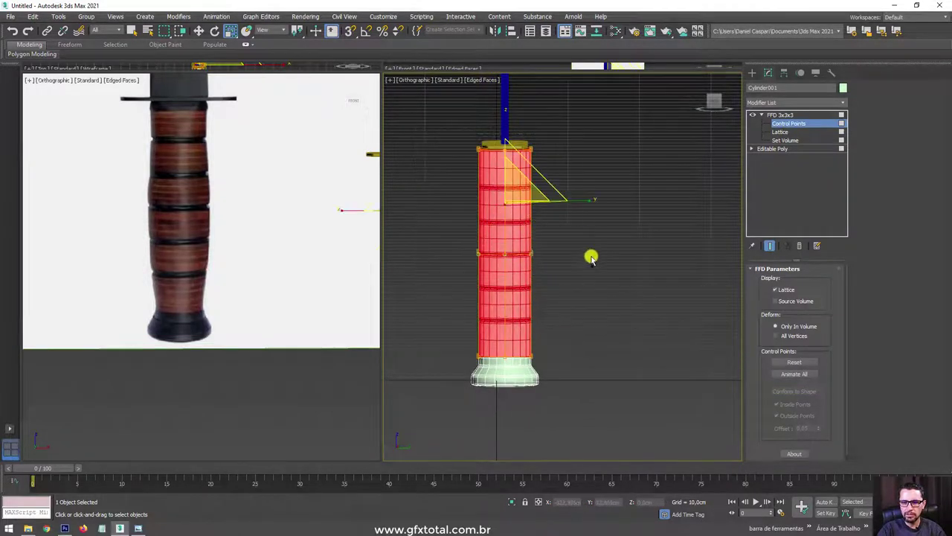
{"action": "left_click_drag", "start_coordinate": [589, 207], "coordinate": [569, 203]}
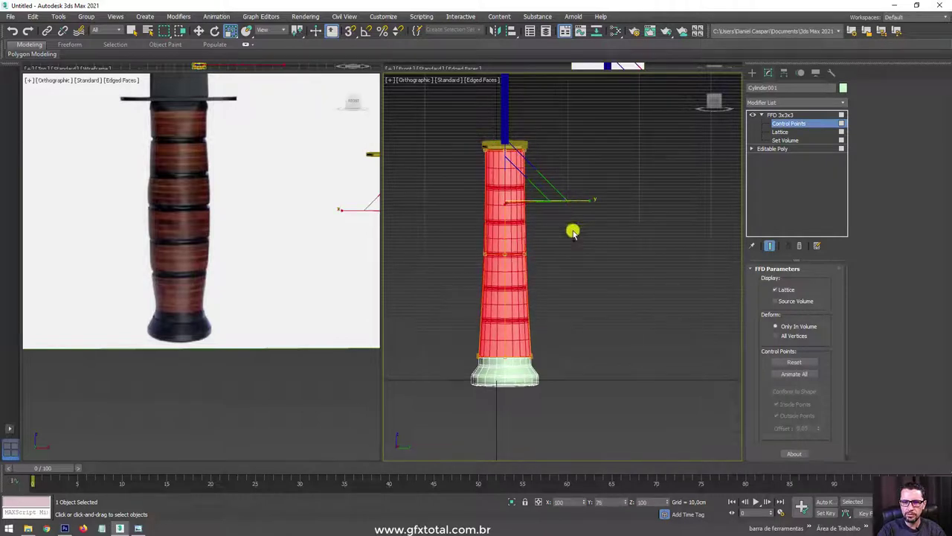
{"action": "middle_click_drag", "start_coordinate": [546, 312], "coordinate": [528, 257]}
{"action": "scroll", "coordinate": [528, 257], "scroll_direction": "up", "scroll_amount": 1}
{"action": "scroll", "coordinate": [480, 299], "scroll_direction": "up", "scroll_amount": 2}
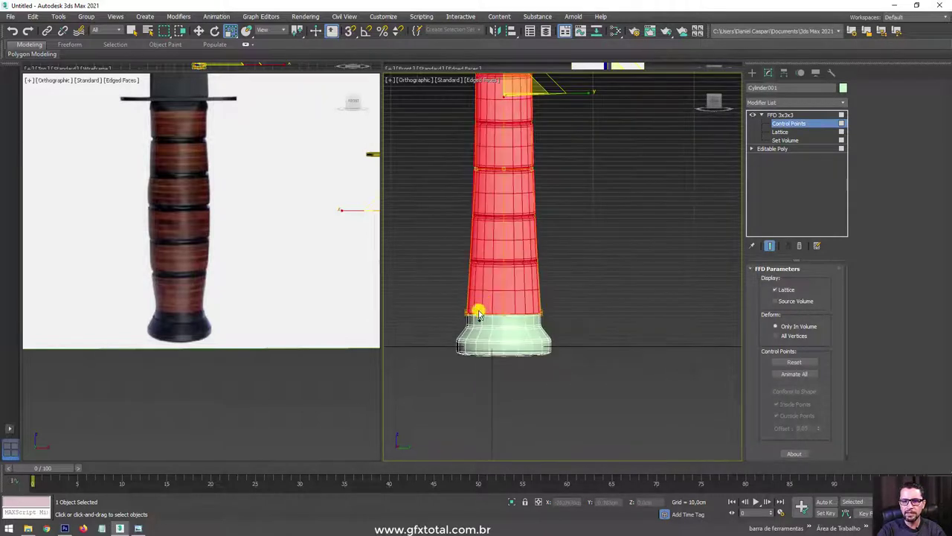
{"action": "scroll", "coordinate": [526, 272], "scroll_direction": "down", "scroll_amount": 2}
{"action": "mouse_move", "coordinate": [444, 228]}
{"action": "left_mouse_down"}
{"action": "mouse_move", "coordinate": [577, 290]}
{"action": "mouse_move", "coordinate": [587, 260]}
{"action": "left_mouse_up"}
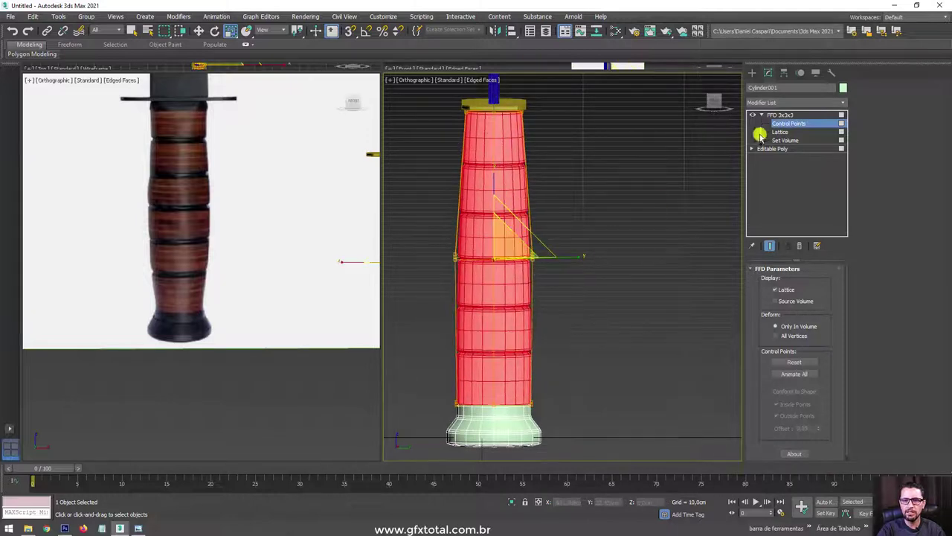
Move the top FFD control points down to refine the handle's taper.
{"action": "left_click", "coordinate": [780, 114]}
{"action": "left_click", "coordinate": [760, 115]}
{"action": "scroll", "coordinate": [582, 188], "scroll_direction": "up", "scroll_amount": 2}
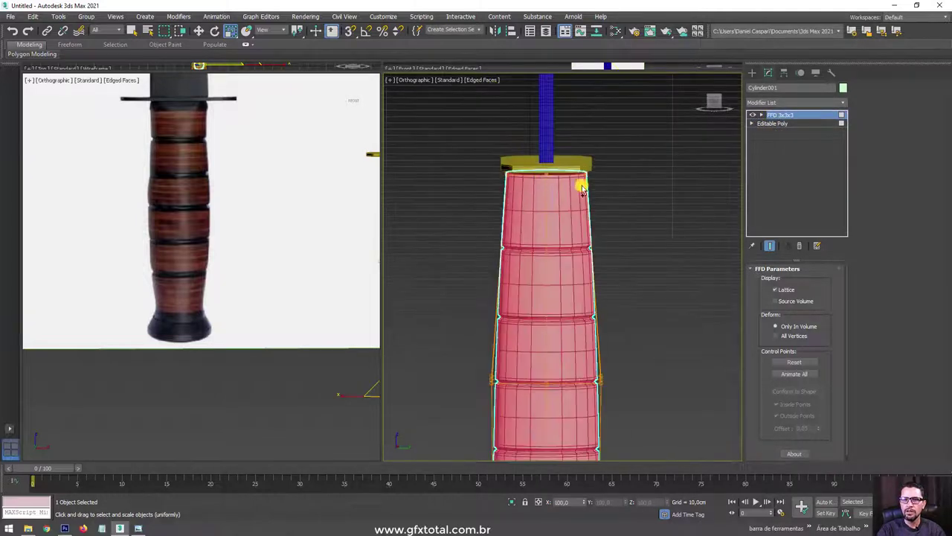
{"action": "left_click", "coordinate": [758, 115]}
{"action": "left_click", "coordinate": [789, 123]}
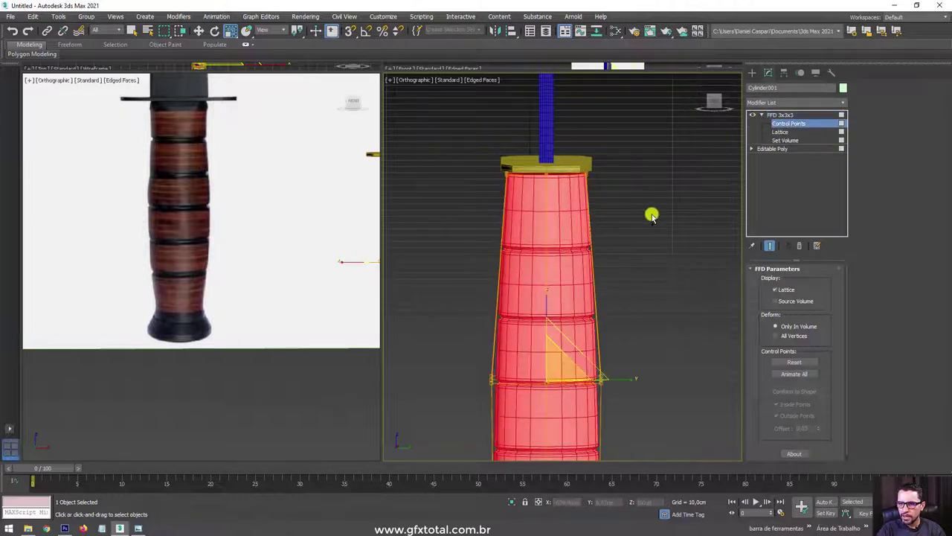
{"action": "key", "text": "w"}
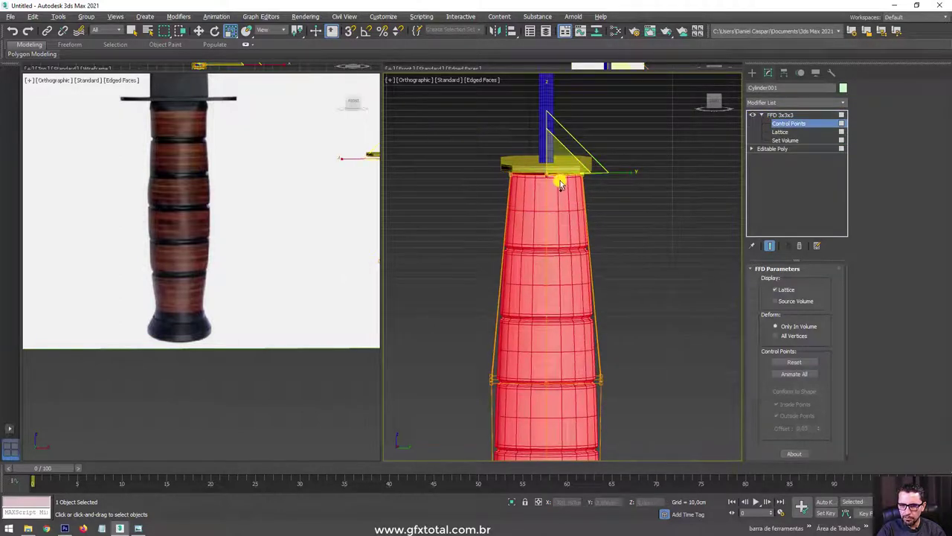
{"action": "middle_click_drag", "start_coordinate": [557, 179], "coordinate": [549, 181], "text": "alt"}
{"action": "left_click_drag", "start_coordinate": [545, 141], "coordinate": [546, 153]}
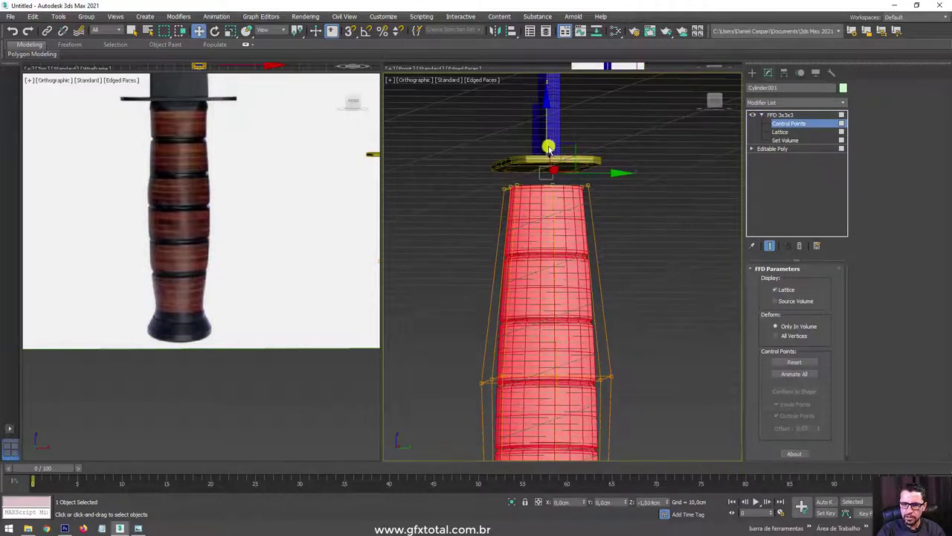
{"action": "left_click", "coordinate": [781, 116]}
Convert the handle to Editable Poly and raise its open top border to lengthen it.
{"action": "right_click", "coordinate": [568, 203]}
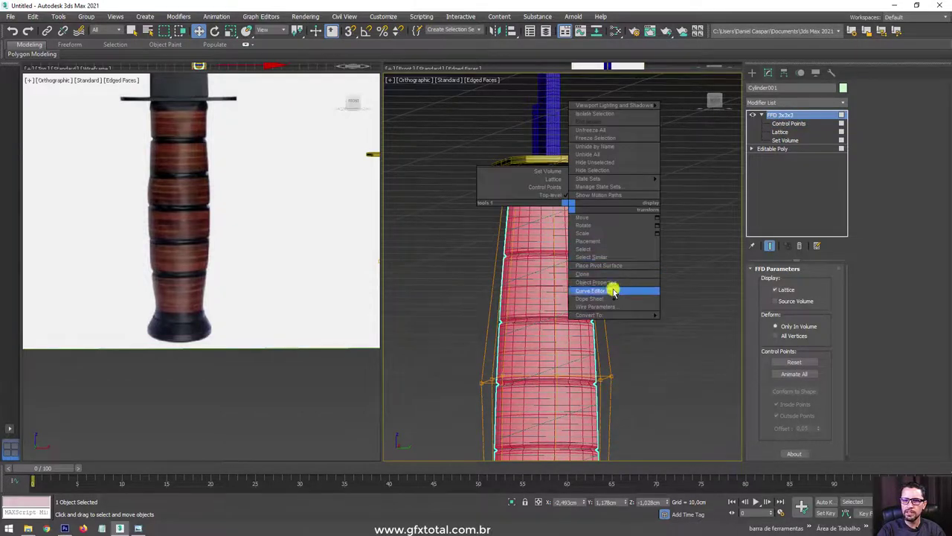
{"action": "left_click", "coordinate": [691, 323]}
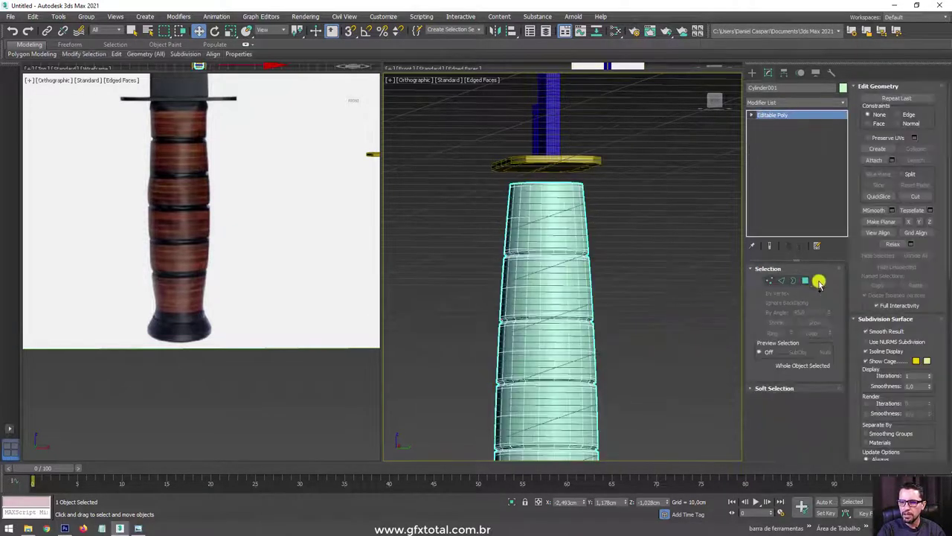
{"action": "left_click", "coordinate": [793, 280]}
{"action": "left_click", "coordinate": [574, 186]}
{"action": "scroll", "coordinate": [565, 175], "scroll_direction": "up", "scroll_amount": 2}
{"action": "scroll", "coordinate": [584, 168], "scroll_direction": "up", "scroll_amount": 2}
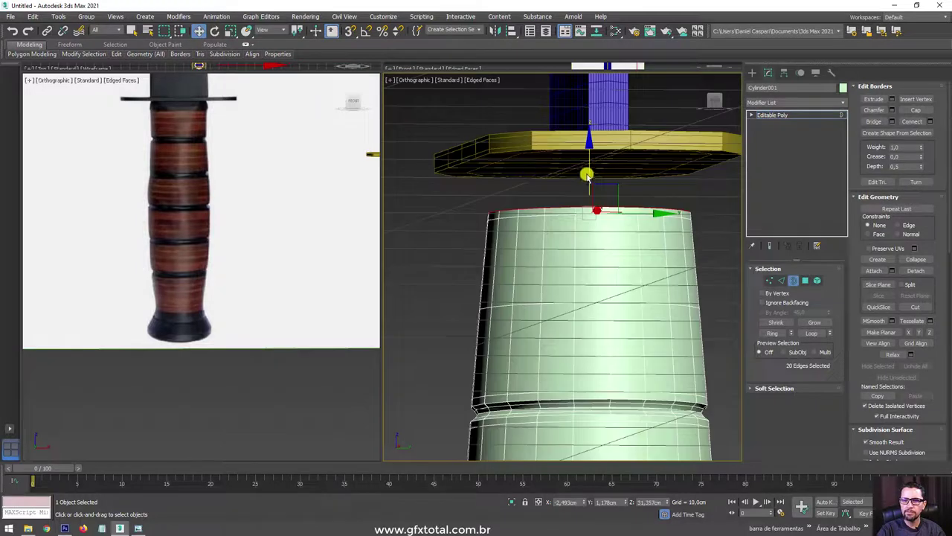
{"action": "left_click_drag", "start_coordinate": [587, 165], "coordinate": [588, 116]}
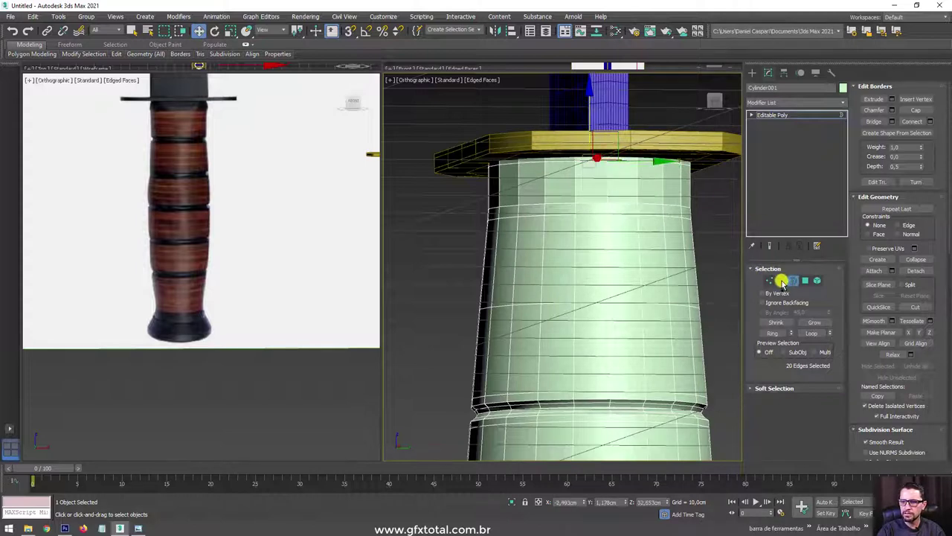
Extrude the handle's top band of faces by local normal, about 2 cm.
{"action": "left_click", "coordinate": [782, 281]}
{"action": "left_click", "coordinate": [666, 184]}
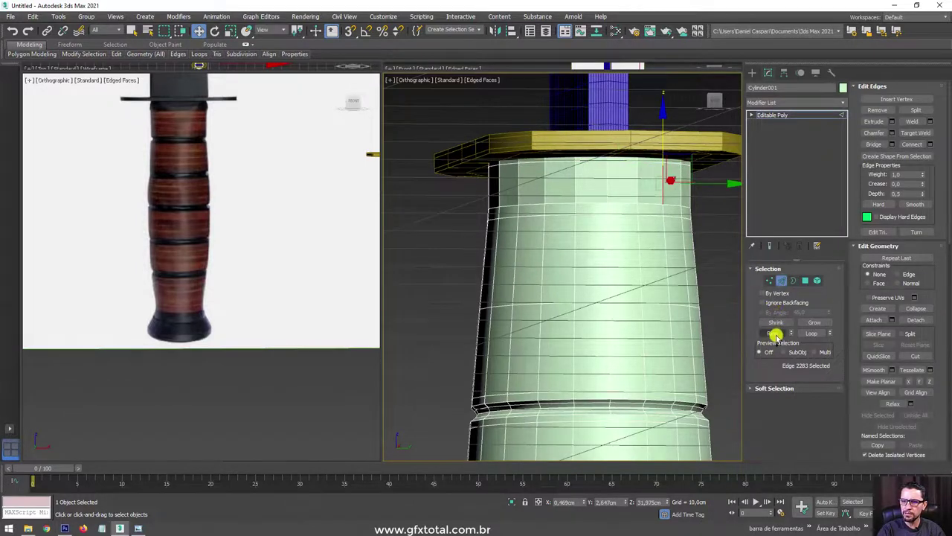
{"action": "left_click", "coordinate": [776, 333]}
{"action": "left_click", "coordinate": [804, 280], "text": "ctrl"}
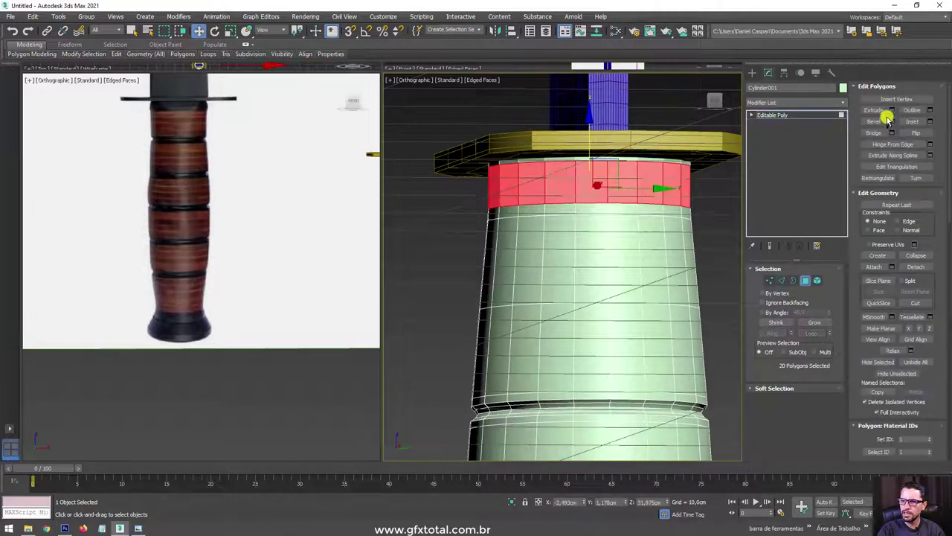
{"action": "left_click", "coordinate": [890, 111]}
{"action": "left_click", "coordinate": [576, 273]}
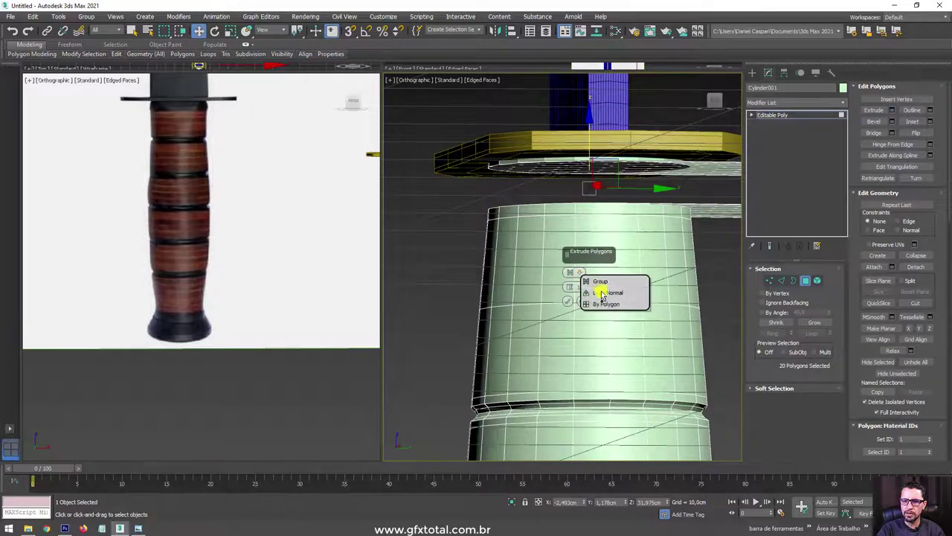
{"action": "left_click", "coordinate": [599, 288]}
{"action": "left_click_drag", "start_coordinate": [574, 289], "coordinate": [581, 289]}
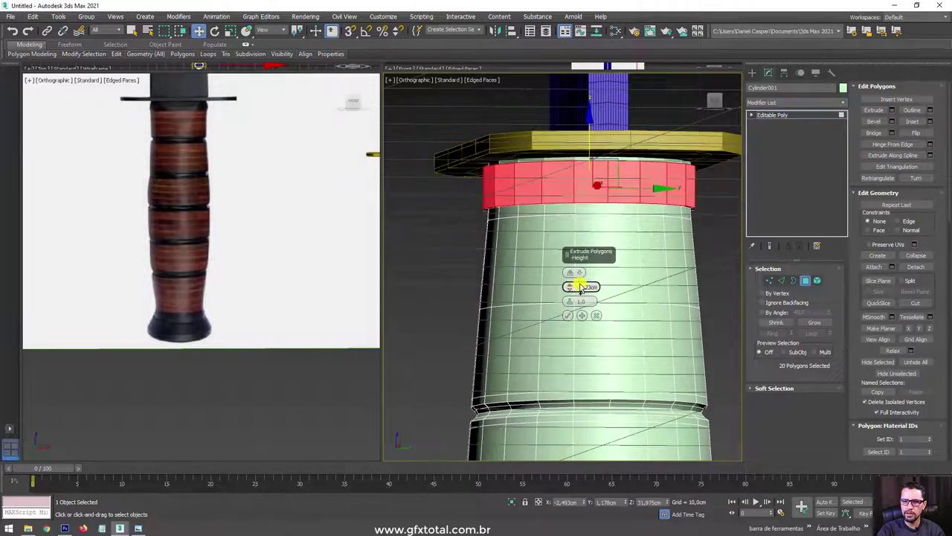
{"action": "left_click", "coordinate": [569, 316]}
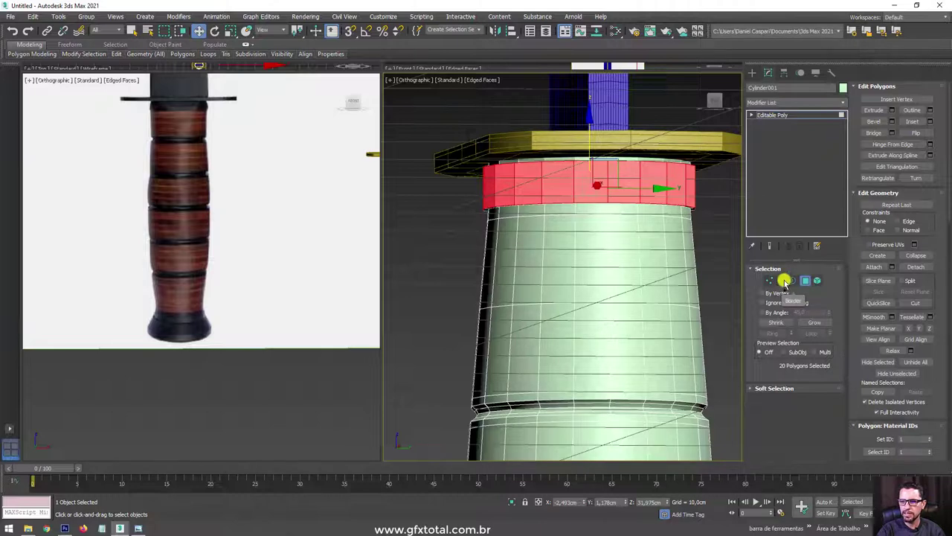
Connect two spread-apart edge loops across the band's vertical edges, then exit Edge level.
{"action": "left_click", "coordinate": [781, 280], "text": "ctrl+shift"}
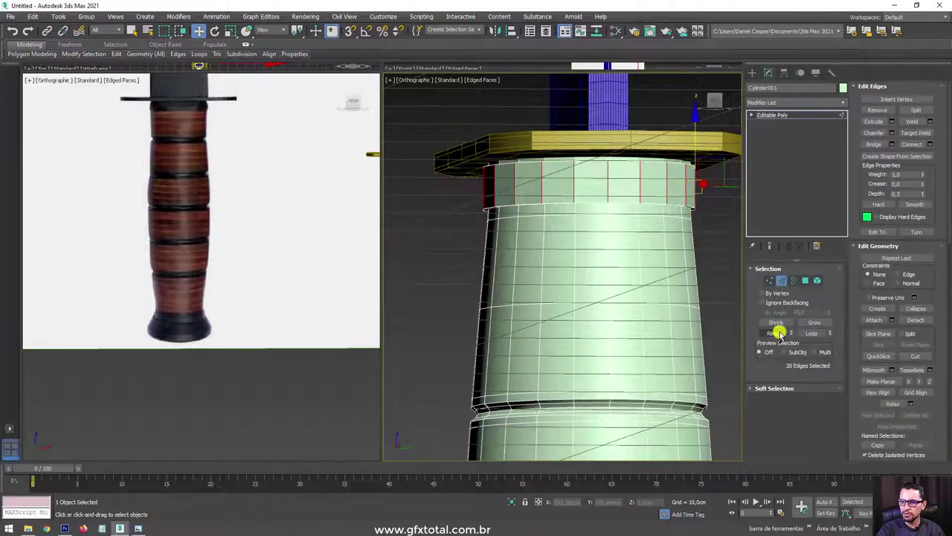
{"action": "left_click", "coordinate": [930, 145]}
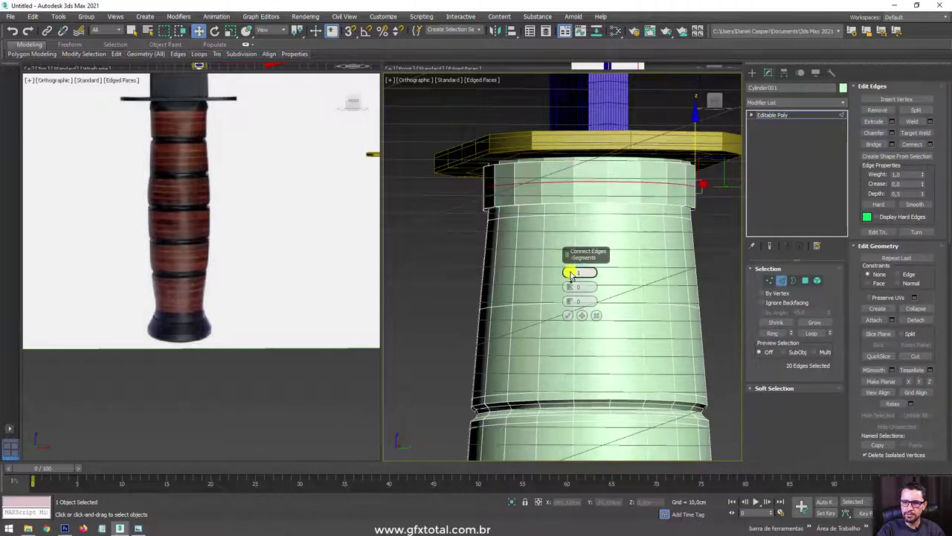
{"action": "left_click_drag", "start_coordinate": [570, 276], "coordinate": [569, 251]}
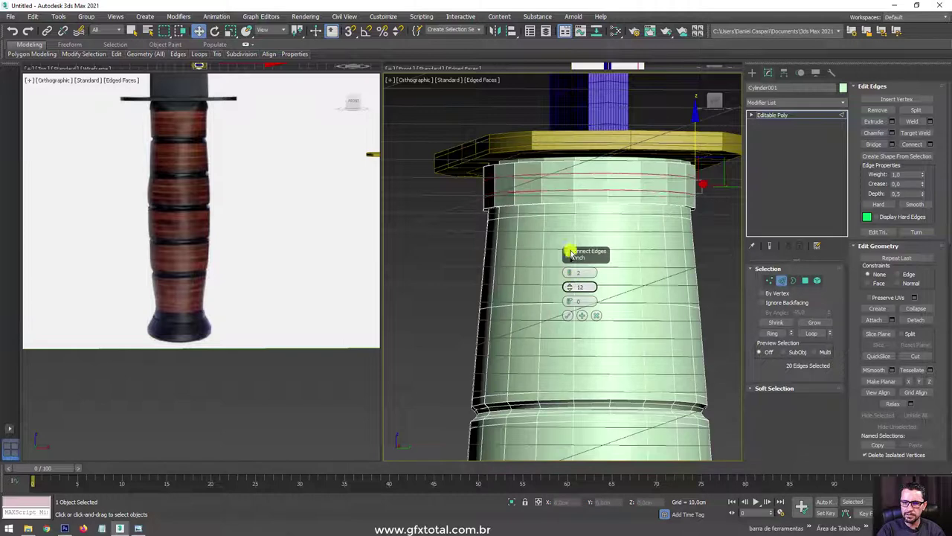
{"action": "left_click", "coordinate": [567, 317]}
{"action": "left_click", "coordinate": [777, 116]}
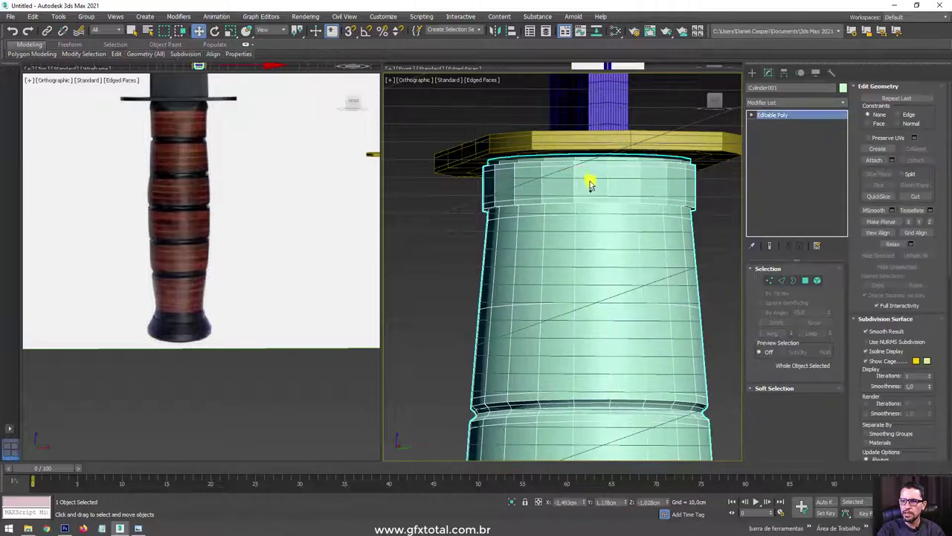
Apply TurboSmooth to the selected handle and guard.
{"action": "left_click", "coordinate": [625, 166], "text": "ctrl"}
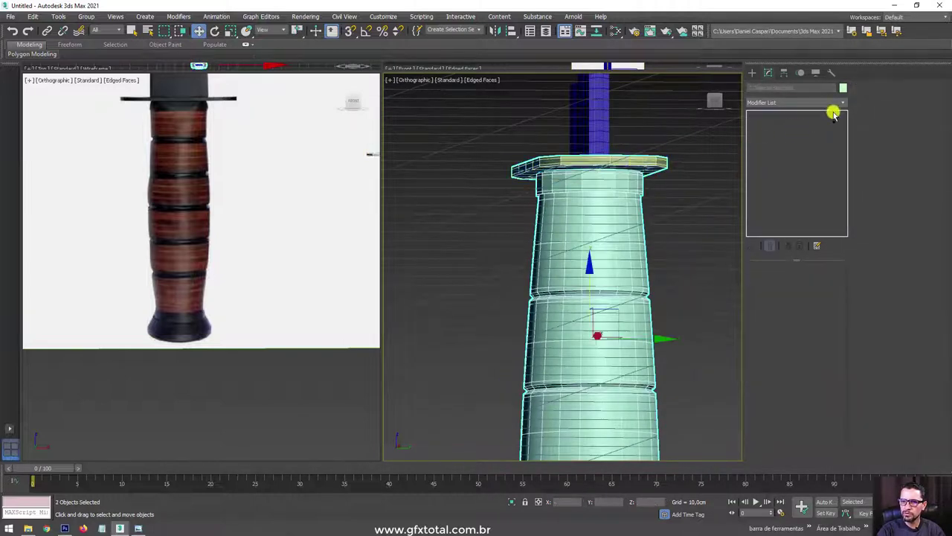
{"action": "left_click", "coordinate": [840, 102]}
{"action": "left_click_drag", "start_coordinate": [841, 163], "coordinate": [831, 442]}
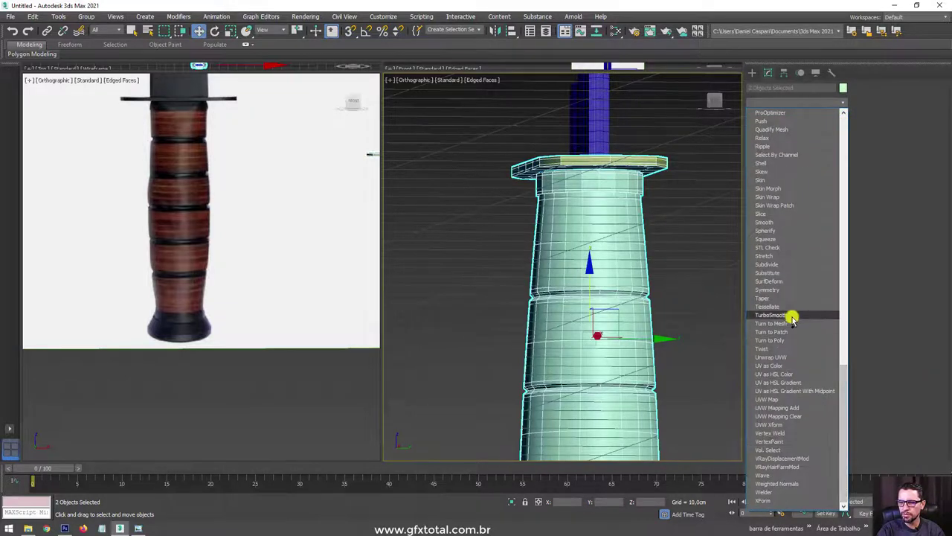
{"action": "left_click", "coordinate": [791, 314]}
{"action": "scroll", "coordinate": [699, 290], "scroll_direction": "down", "scroll_amount": 4}
{"action": "middle_click_drag", "start_coordinate": [699, 290], "coordinate": [681, 294], "text": "alt"}
{"action": "scroll", "coordinate": [677, 194], "scroll_direction": "down", "scroll_amount": 4}
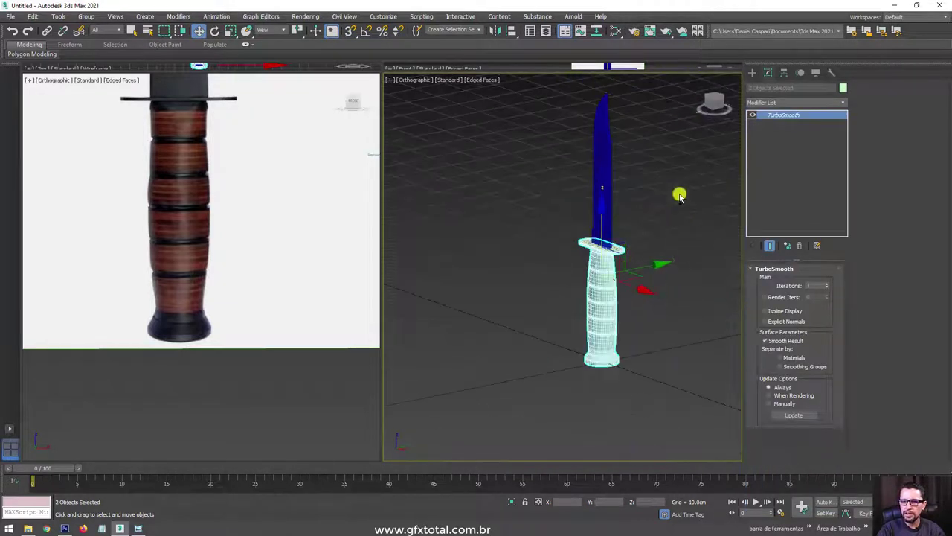
Assign a Standard (Legacy) material with specular level 114 and gray diffuse to all three knife parts.
{"action": "key", "text": "ctrl+a"}
{"action": "left_click", "coordinate": [614, 28]}
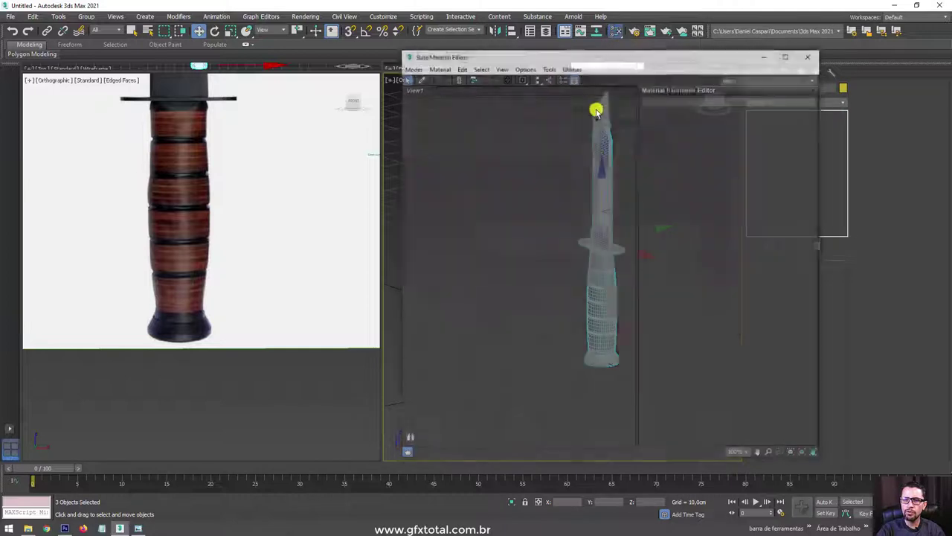
{"action": "left_click_drag", "start_coordinate": [617, 53], "coordinate": [403, 33]}
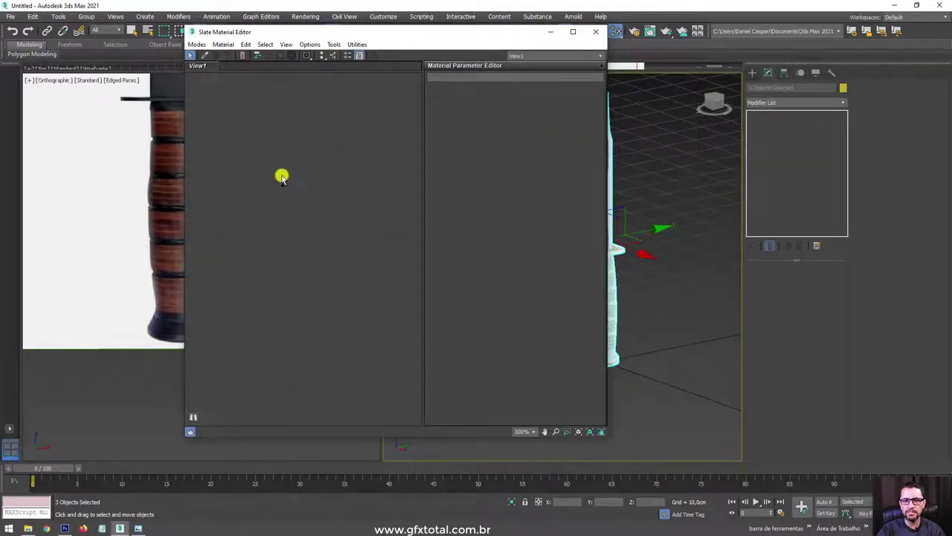
{"action": "right_click", "coordinate": [285, 169]}
{"action": "mouse_move", "coordinate": [405, 185]}
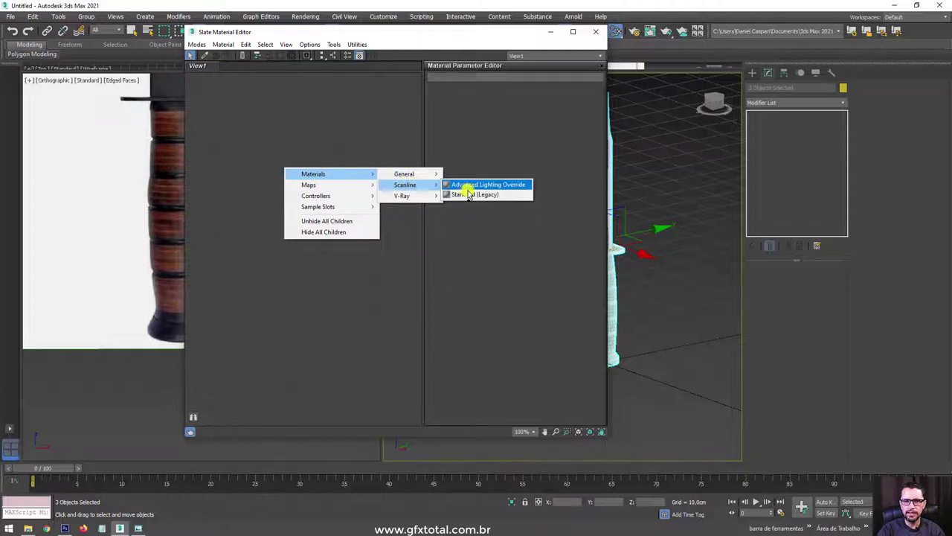
{"action": "left_click", "coordinate": [472, 194]}
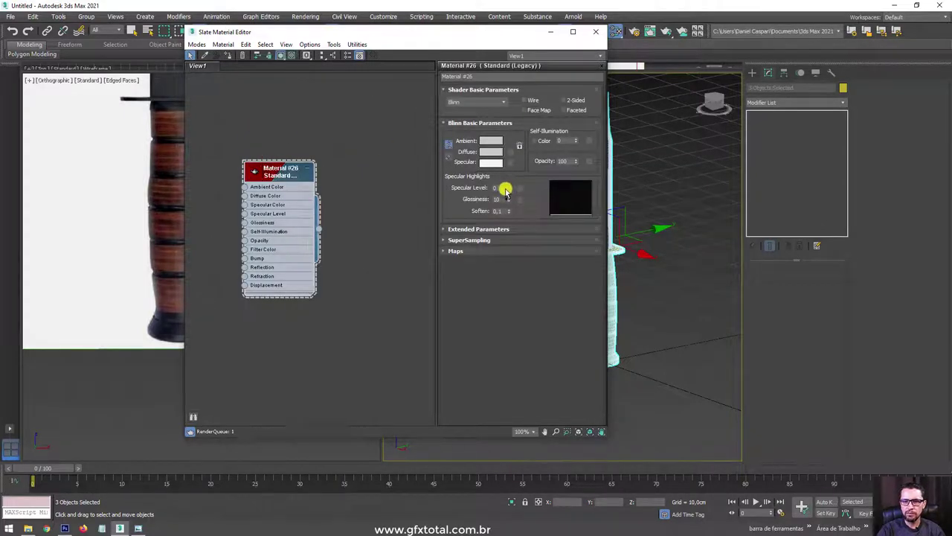
{"action": "mouse_move", "coordinate": [508, 188]}
{"action": "left_mouse_down"}
{"action": "mouse_move", "coordinate": [506, 199]}
{"action": "mouse_move", "coordinate": [508, 171]}
{"action": "left_mouse_up"}
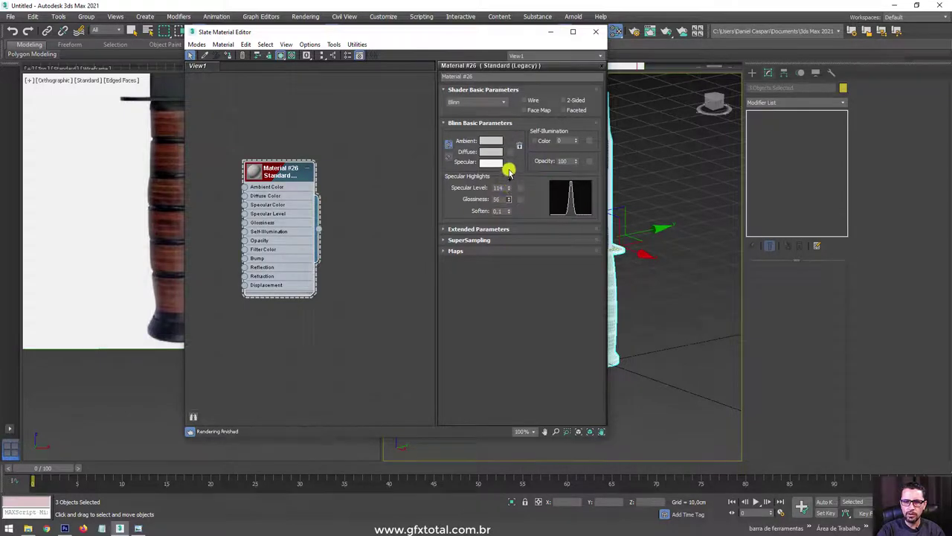
{"action": "left_click", "coordinate": [486, 153]}
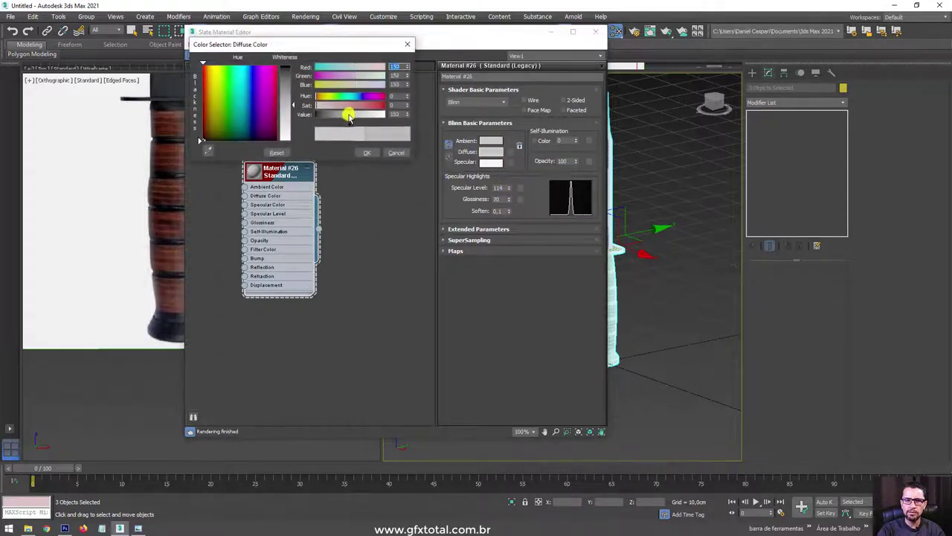
{"action": "left_click_drag", "start_coordinate": [350, 111], "coordinate": [357, 136]}
{"action": "left_click", "coordinate": [363, 153]}
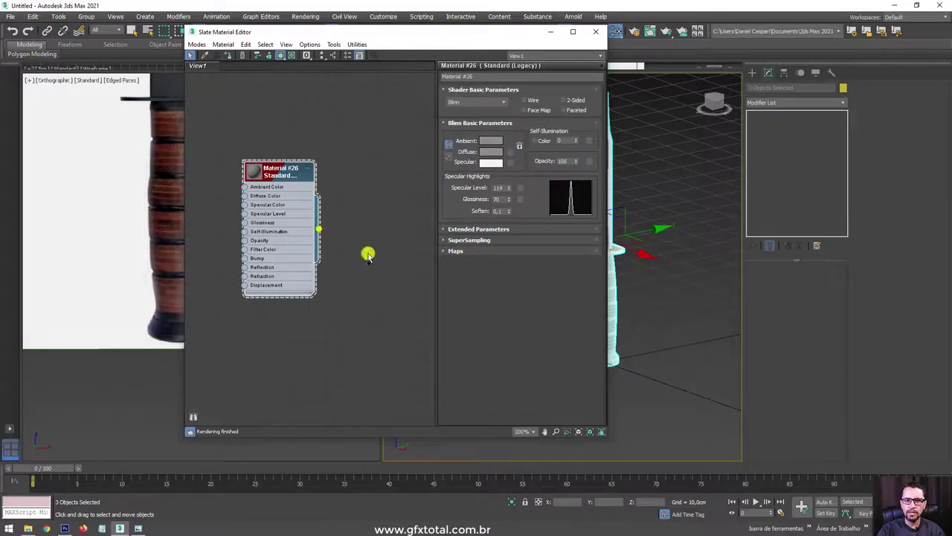
{"action": "left_click_drag", "start_coordinate": [319, 229], "coordinate": [614, 298]}
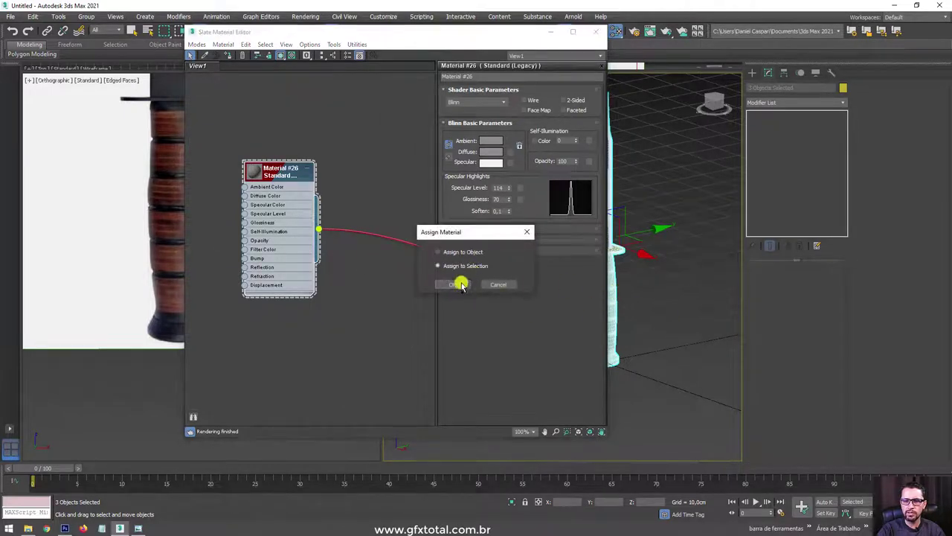
{"action": "left_click", "coordinate": [461, 285]}
{"action": "left_click", "coordinate": [595, 31]}
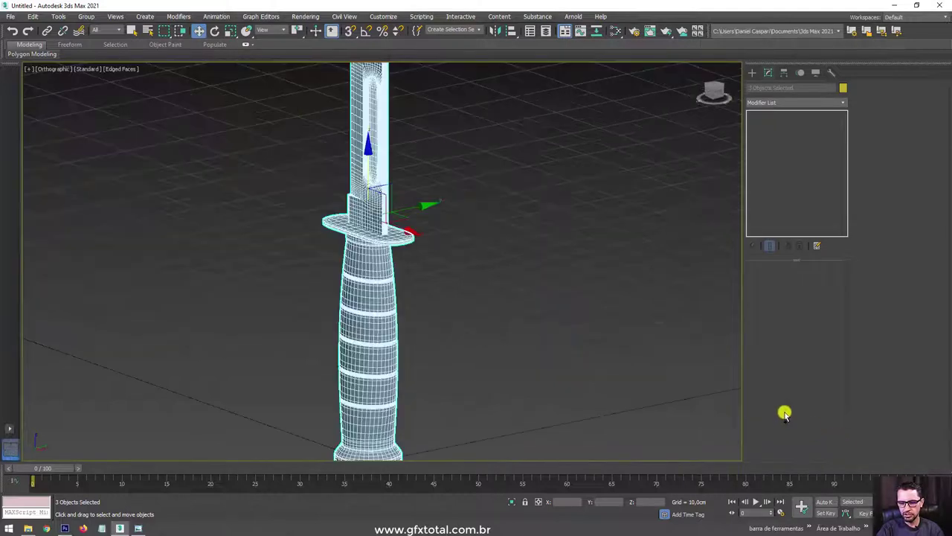
Maximize the Perspective viewport and set the object colour.
{"action": "scroll", "coordinate": [563, 323], "scroll_direction": "down", "scroll_amount": 3}
{"action": "left_click", "coordinate": [525, 308]}
{"action": "scroll", "coordinate": [500, 330], "scroll_direction": "down", "scroll_amount": 3}
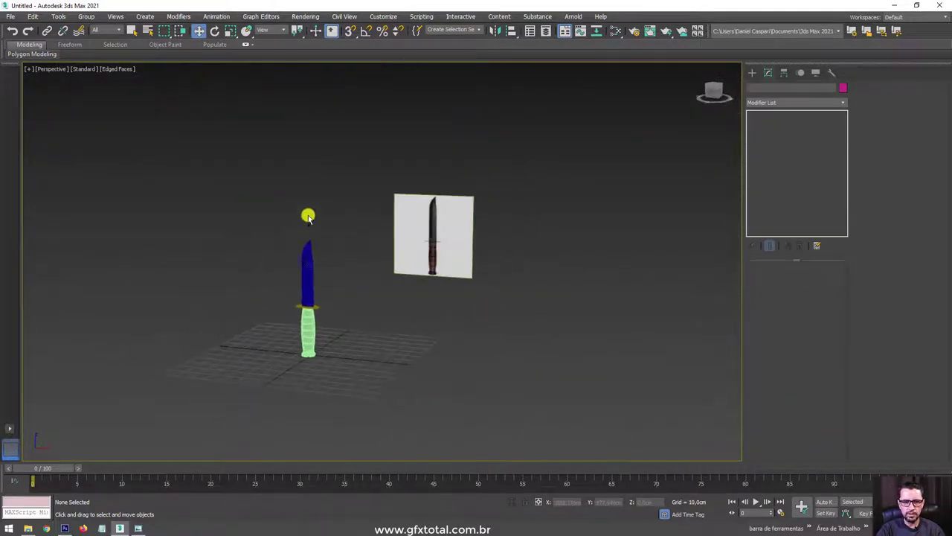
{"action": "left_click_drag", "start_coordinate": [324, 262], "coordinate": [277, 394]}
{"action": "left_click", "coordinate": [842, 89]}
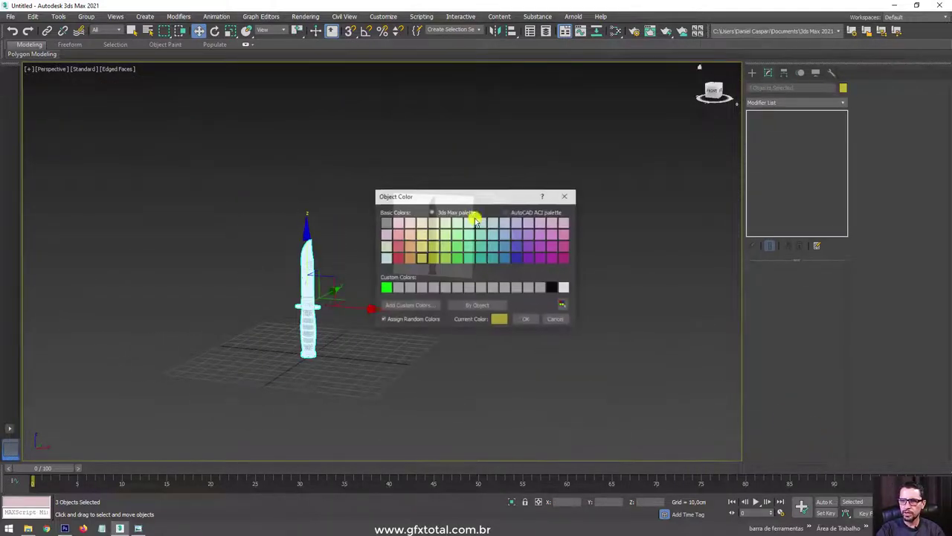
{"action": "left_click", "coordinate": [523, 318]}
Clear the selection, turn off Edged Faces with F4, and orbit the knife upright.
{"action": "scroll", "coordinate": [494, 312], "scroll_direction": "up", "scroll_amount": 2}
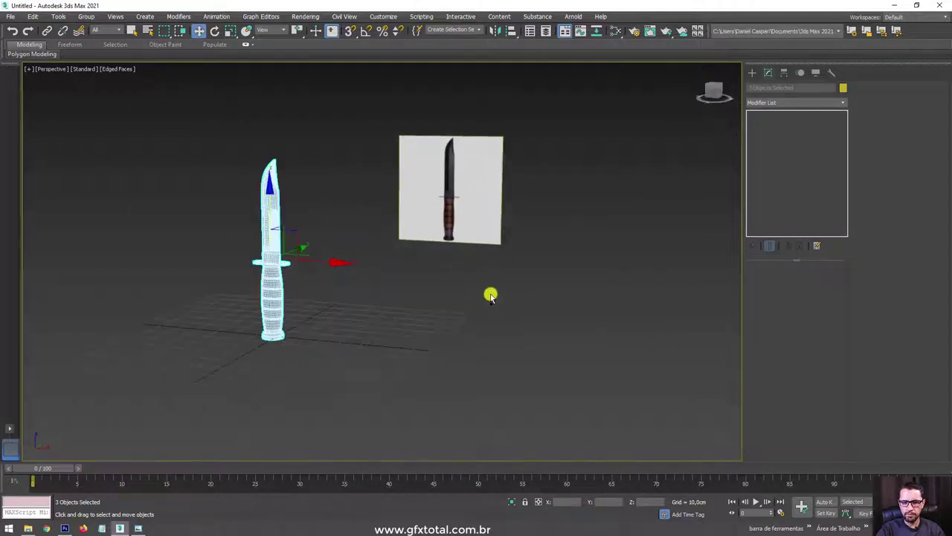
{"action": "scroll", "coordinate": [375, 310], "scroll_direction": "up", "scroll_amount": 2}
{"action": "scroll", "coordinate": [355, 310], "scroll_direction": "up", "scroll_amount": 3}
{"action": "left_click", "coordinate": [355, 310]}
{"action": "key", "text": "F4"}
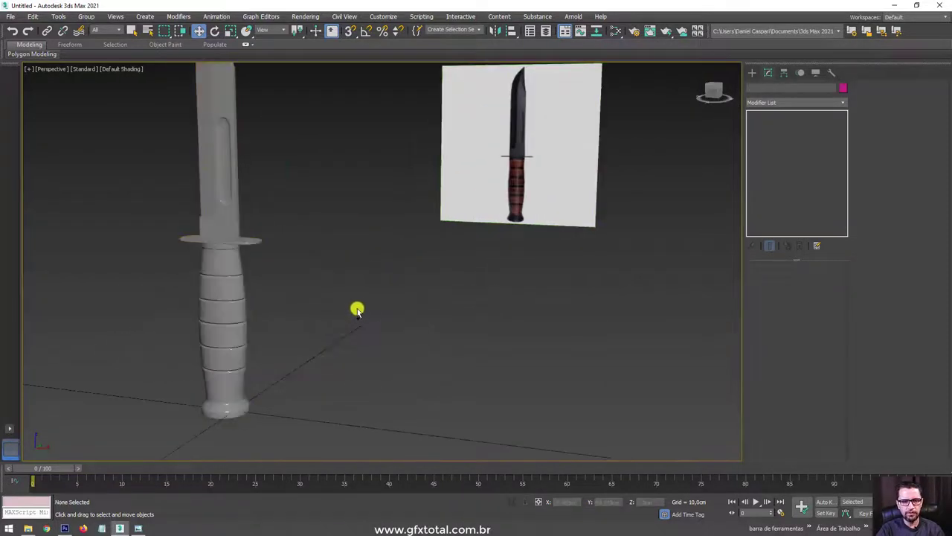
{"action": "mouse_move", "coordinate": [357, 308]}
{"action": "middle_mouse_down"}
{"action": "mouse_move", "coordinate": [546, 344]}
{"action": "mouse_move", "coordinate": [524, 331]}
{"action": "mouse_move", "coordinate": [632, 255]}
{"action": "middle_mouse_up"}
{"action": "scroll", "coordinate": [558, 304], "scroll_direction": "up", "scroll_amount": 3}
{"action": "scroll", "coordinate": [549, 304], "scroll_direction": "down", "scroll_amount": 5}
{"action": "scroll", "coordinate": [610, 257], "scroll_direction": "up", "scroll_amount": 3}
{"action": "scroll", "coordinate": [574, 263], "scroll_direction": "down", "scroll_amount": 4}
{"action": "middle_click_drag", "start_coordinate": [574, 264], "coordinate": [436, 293], "text": "alt"}
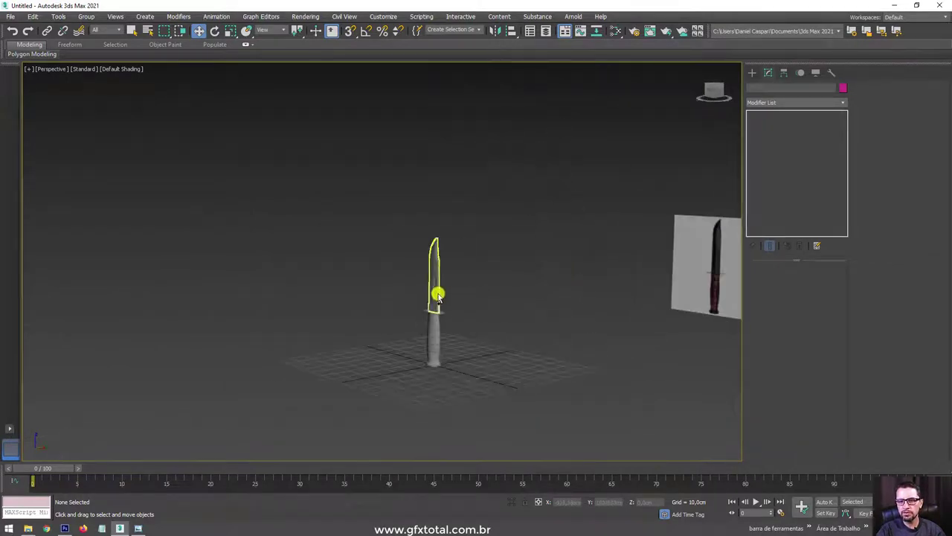
Select all knife parts, frame them with Z, and orbit to an upright front view.
{"action": "key", "text": "ctrl+a"}
{"action": "key", "text": "z"}
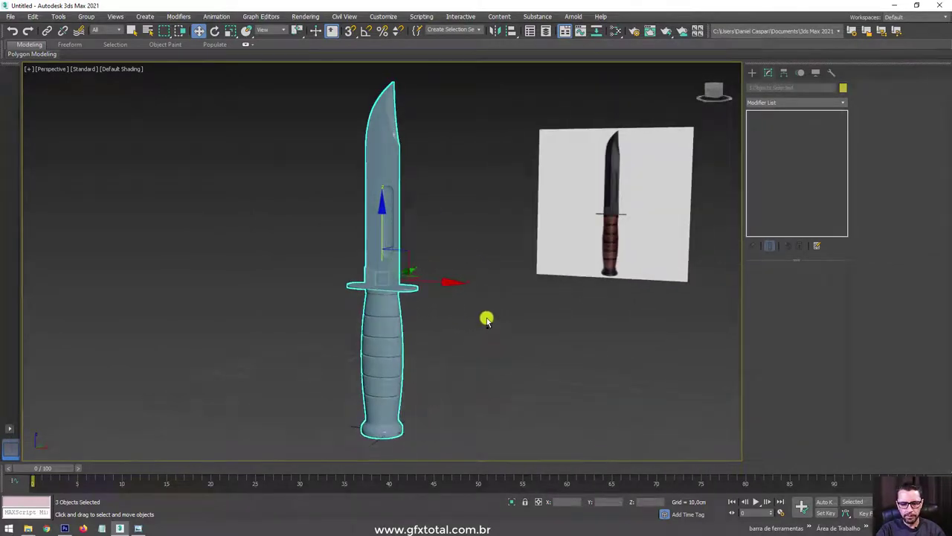
{"action": "middle_click_drag", "start_coordinate": [487, 315], "coordinate": [442, 457], "text": "alt"}
{"action": "mouse_move", "coordinate": [513, 446]}
{"action": "middle_mouse_down", "text": "alt"}
{"action": "mouse_move", "coordinate": [499, 372]}
{"action": "mouse_move", "coordinate": [514, 350]}
{"action": "mouse_move", "coordinate": [495, 346]}
{"action": "mouse_move", "coordinate": [506, 359]}
{"action": "mouse_move", "coordinate": [376, 345]}
{"action": "middle_mouse_up", "text": "alt"}
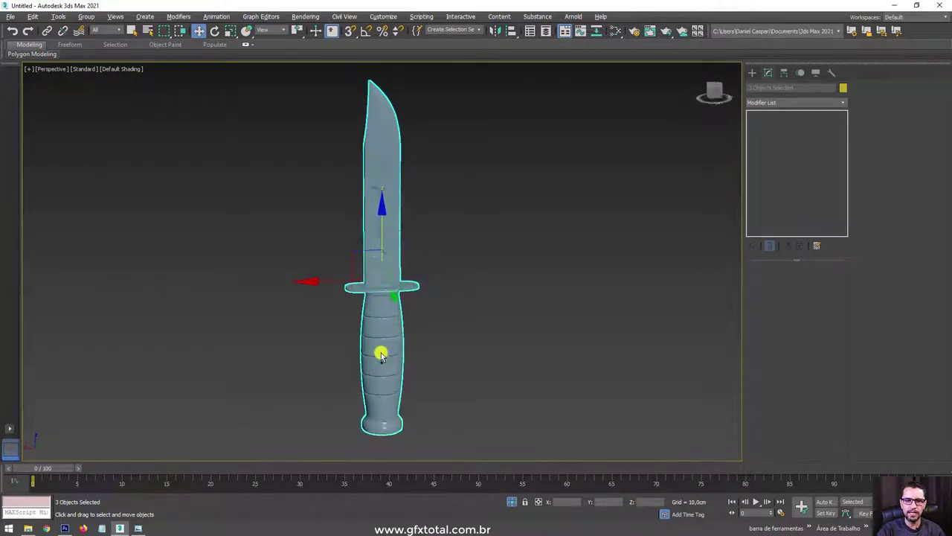
Select only the blade and give its TurboSmooth 3 iterations, collapsing the stack entries.
{"action": "middle_click_drag", "start_coordinate": [380, 355], "coordinate": [406, 308], "text": "alt"}
{"action": "scroll", "coordinate": [405, 311], "scroll_direction": "up", "scroll_amount": 3}
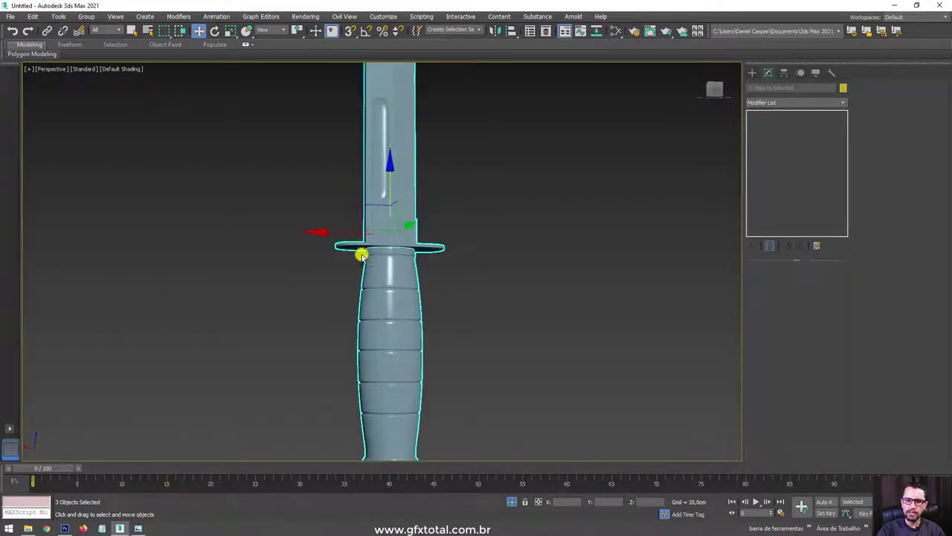
{"action": "middle_click_drag", "start_coordinate": [431, 126], "coordinate": [456, 284]}
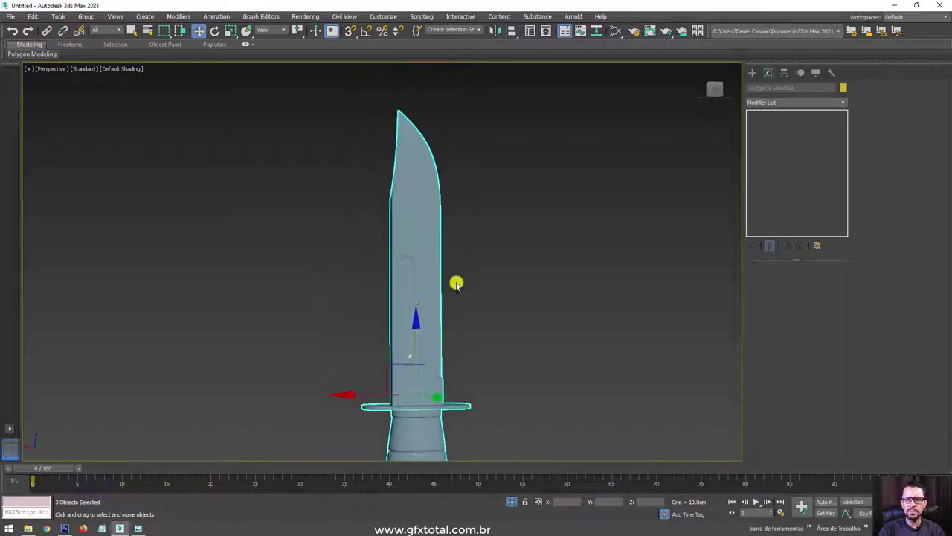
{"action": "left_click_drag", "start_coordinate": [509, 94], "coordinate": [425, 211]}
{"action": "left_click_drag", "start_coordinate": [340, 330], "coordinate": [337, 333]}
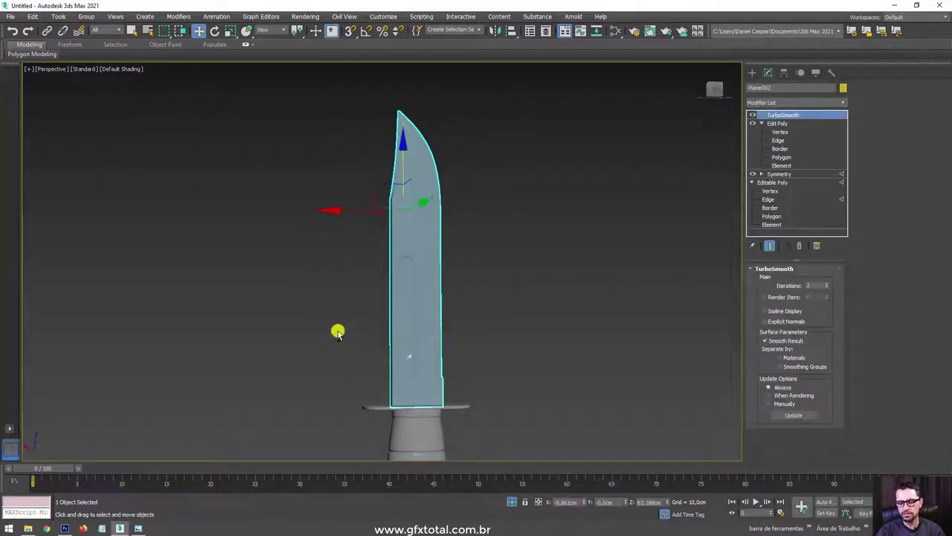
{"action": "middle_click_drag", "start_coordinate": [337, 332], "coordinate": [441, 270], "text": "alt"}
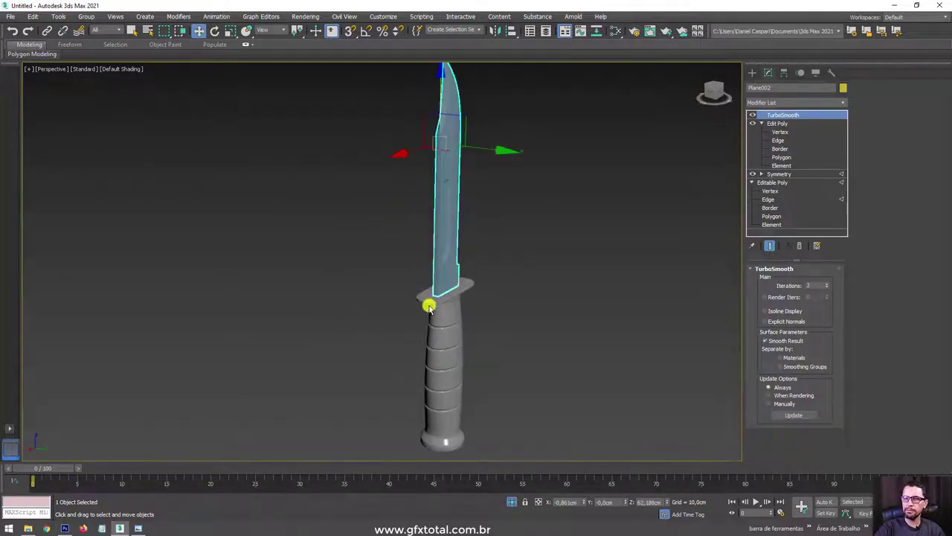
{"action": "scroll", "coordinate": [387, 275], "scroll_direction": "up", "scroll_amount": 2}
{"action": "scroll", "coordinate": [303, 308], "scroll_direction": "down", "scroll_amount": 4}
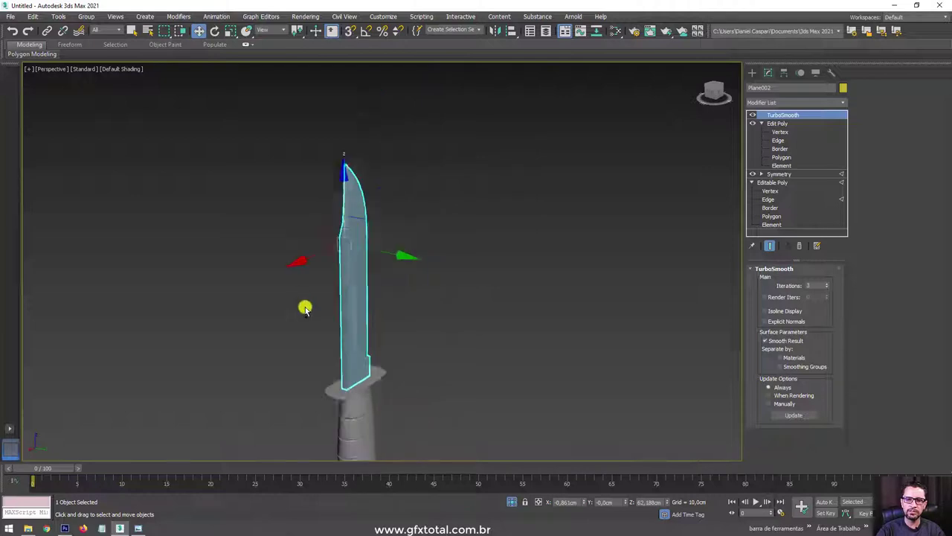
{"action": "mouse_move", "coordinate": [303, 308]}
{"action": "middle_mouse_down", "text": "alt"}
{"action": "mouse_move", "coordinate": [350, 337]}
{"action": "mouse_move", "coordinate": [126, 437]}
{"action": "middle_mouse_up", "text": "alt"}
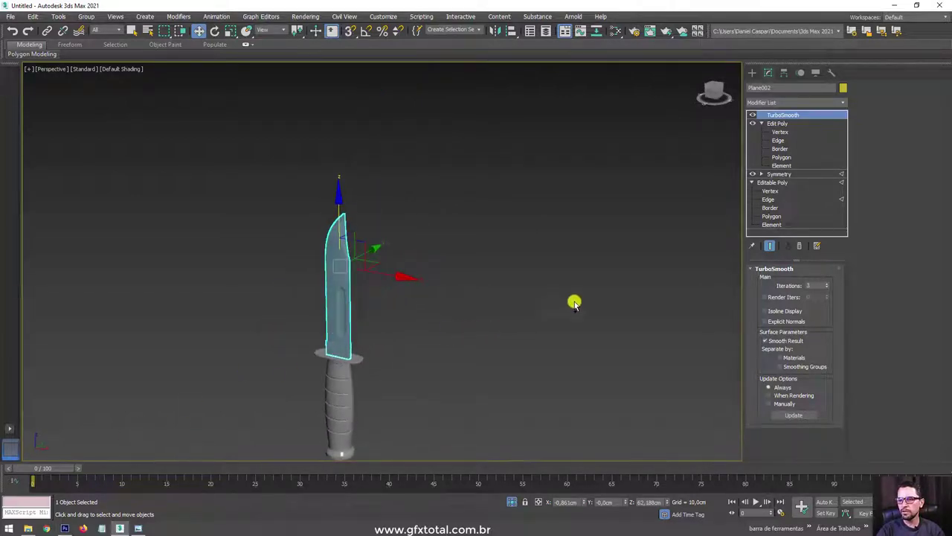
{"action": "left_click", "coordinate": [751, 182]}
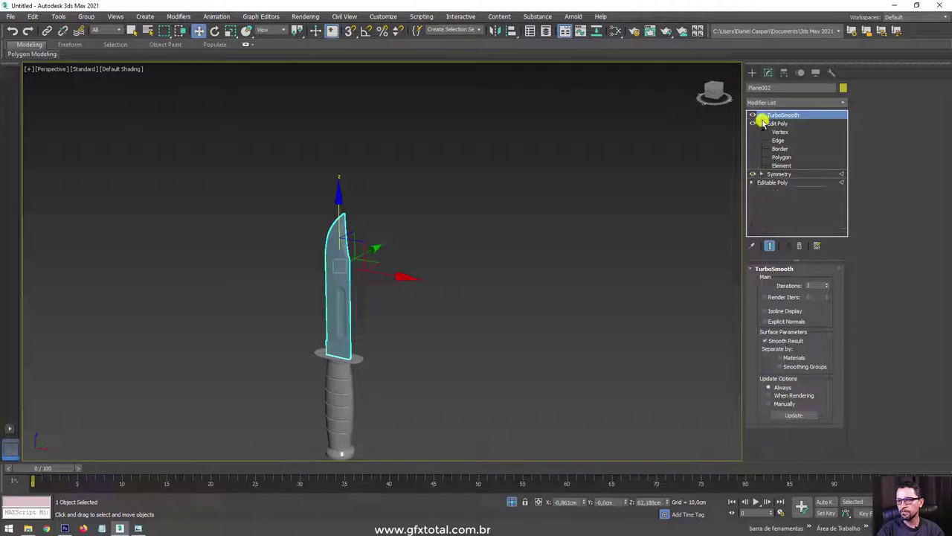
{"action": "left_click", "coordinate": [761, 122]}
Select all three knife parts, frame them with Z, and orbit to a front-on view.
{"action": "middle_click_drag", "start_coordinate": [503, 216], "coordinate": [551, 193]}
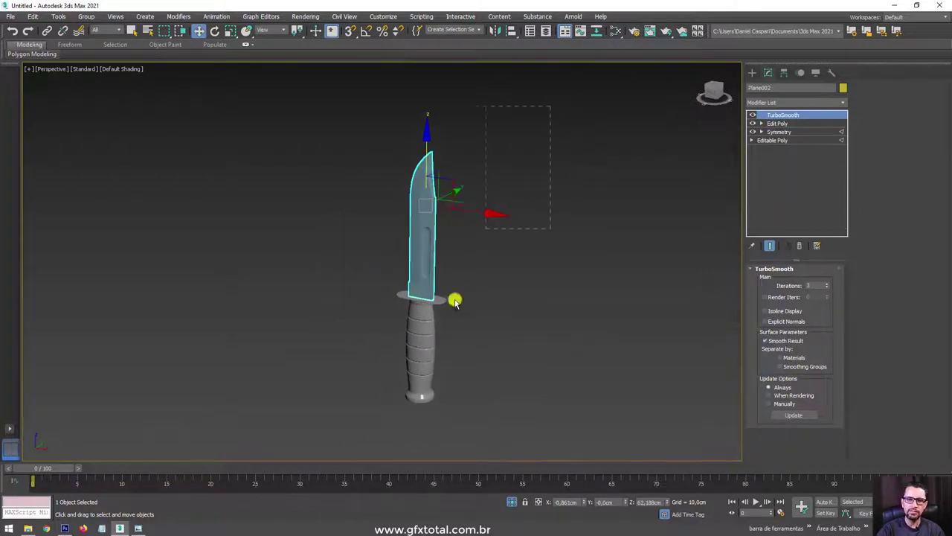
{"action": "key", "text": "ctrl+a"}
{"action": "key", "text": "z"}
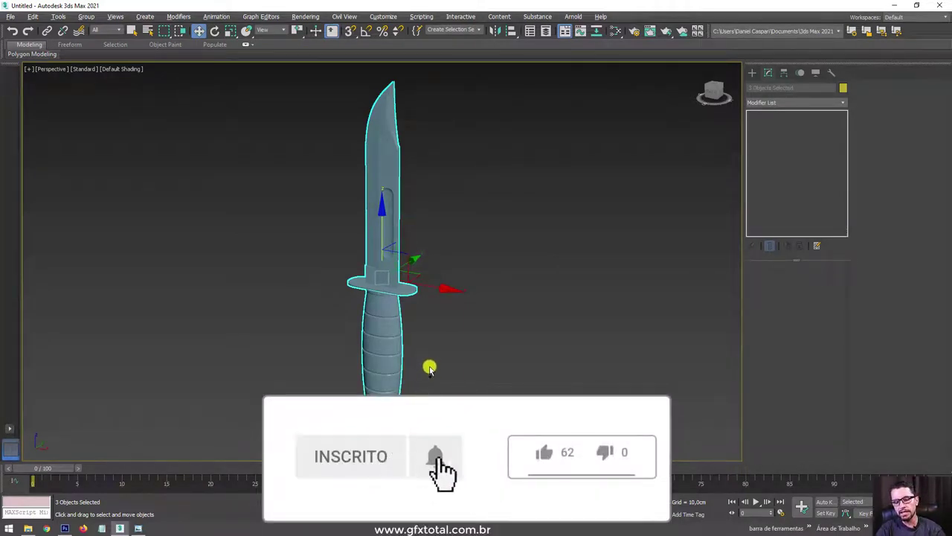
{"action": "mouse_move", "coordinate": [429, 365]}
{"action": "middle_mouse_down", "text": "alt"}
{"action": "mouse_move", "coordinate": [477, 355]}
{"action": "mouse_move", "coordinate": [499, 170]}
{"action": "mouse_move", "coordinate": [476, 387]}
{"action": "mouse_move", "coordinate": [486, 378]}
{"action": "mouse_move", "coordinate": [509, 385]}
{"action": "middle_mouse_up", "text": "alt"}
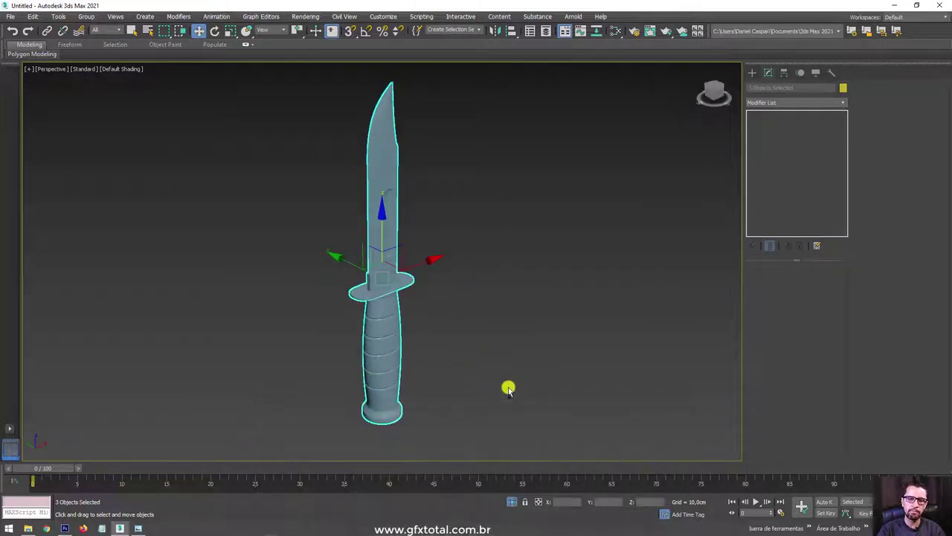